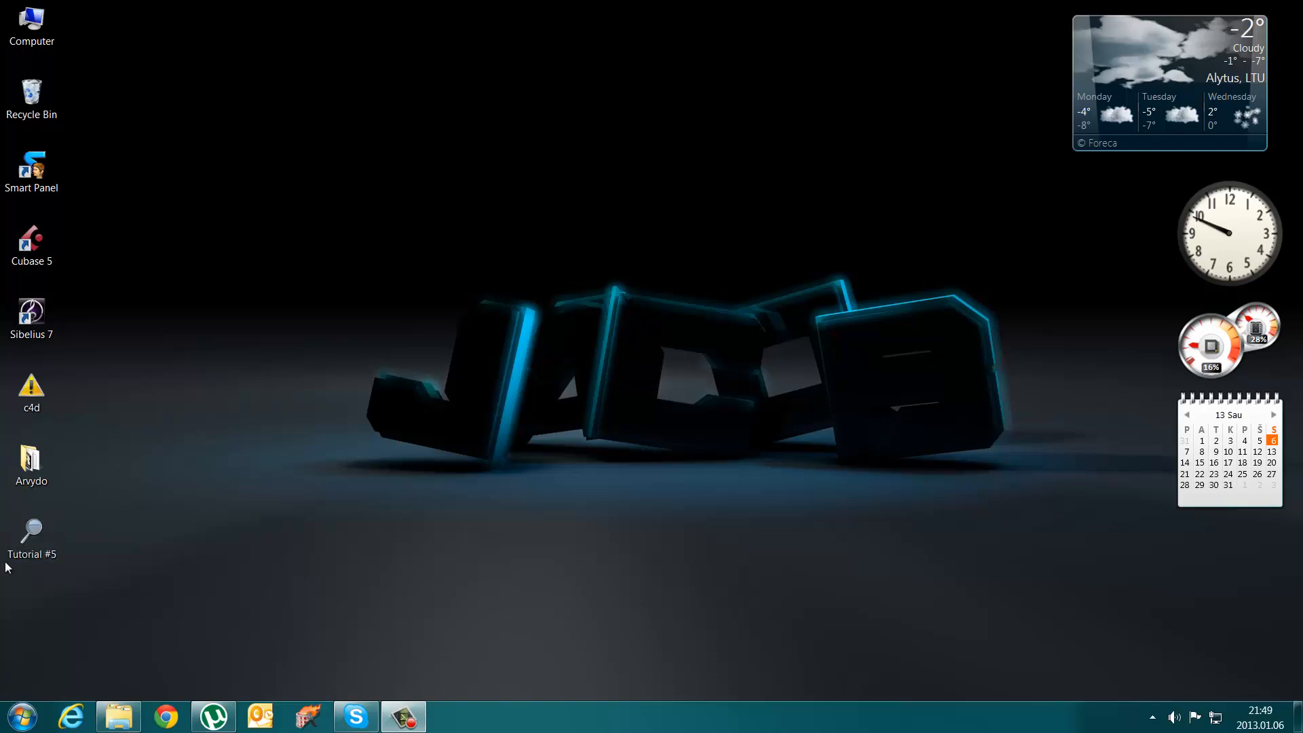
- Open the Tutorial #5 folder on the desktop and preview the skull logo JPG
double_click(40, 540)
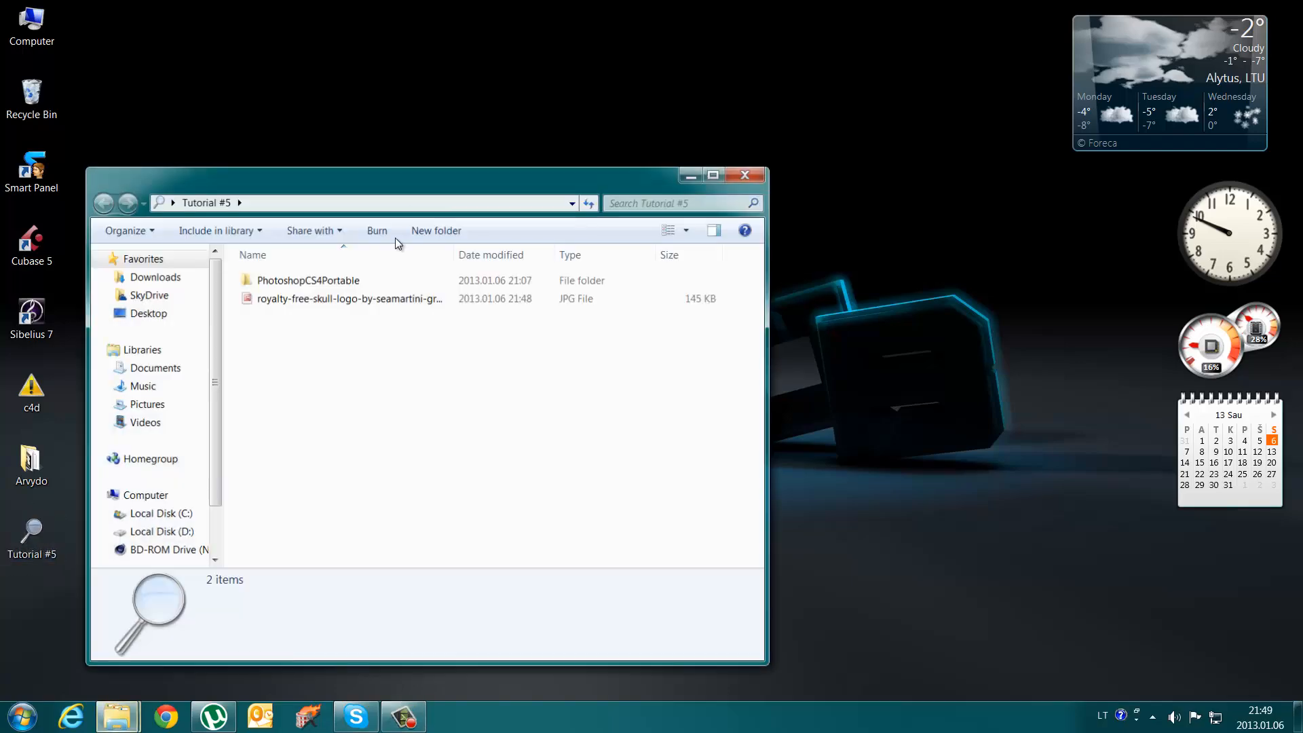
left_click(302, 300)
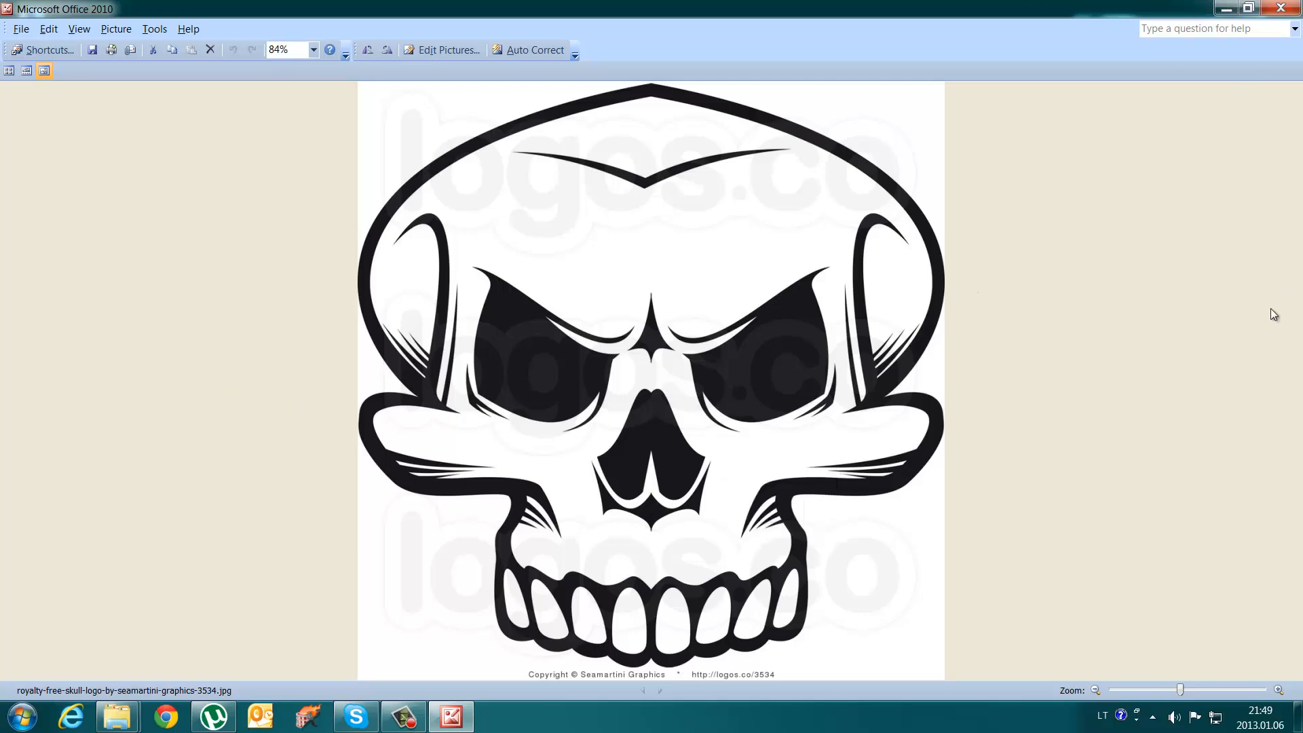
left_click(1281, 7)
- Launch PhotoshopPortable.exe from the PhotoshopCS4Portable folder and accept its license agreement
double_click(322, 279)
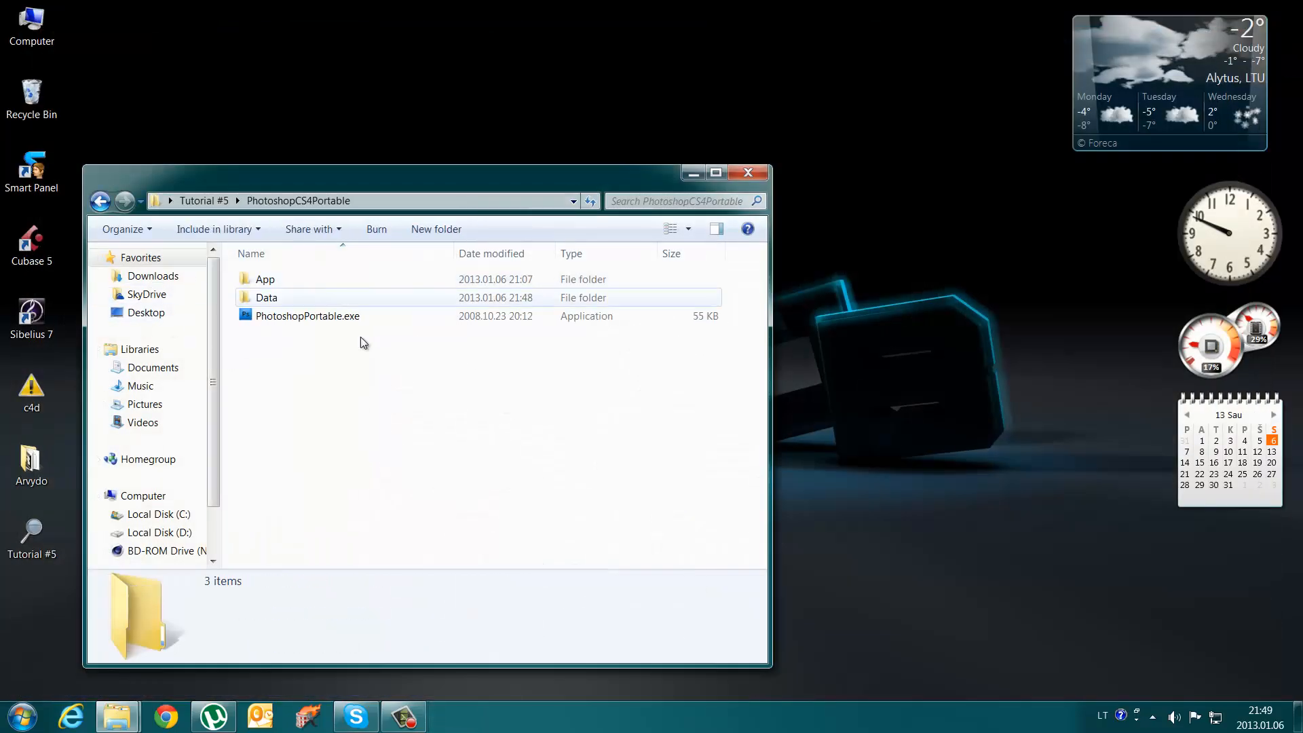
double_click(328, 316)
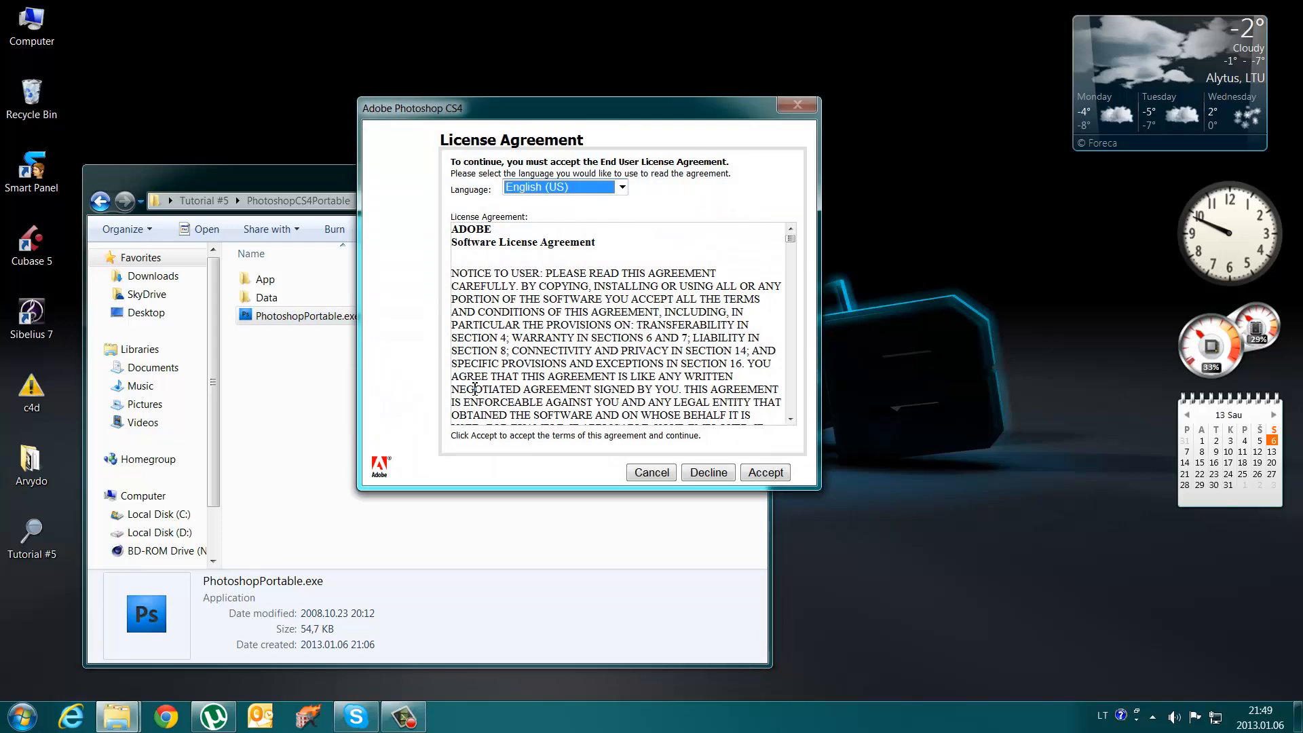
left_click(766, 472)
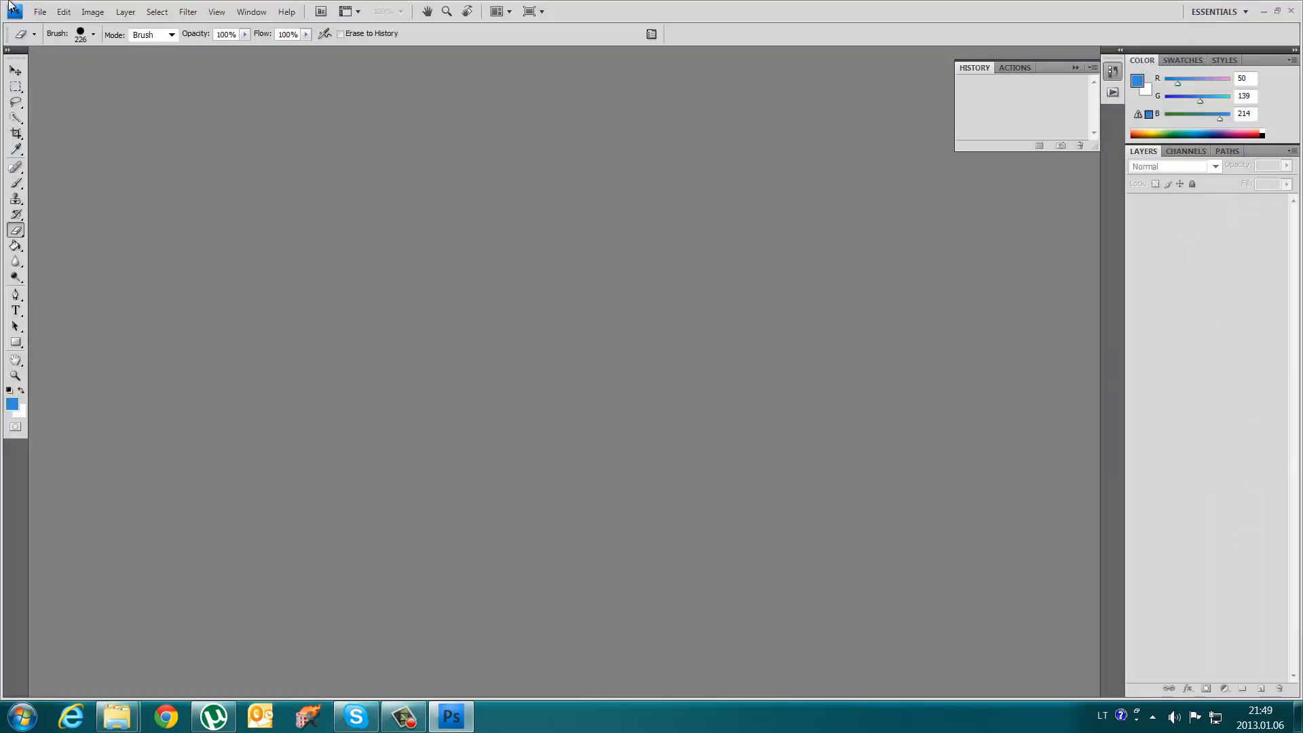
- Open royalty-free-skull-logo-by-seamartini-graphics-3534.jpg from the Tutorial #5 folder on the desktop
left_click(40, 11)
left_click(54, 43)
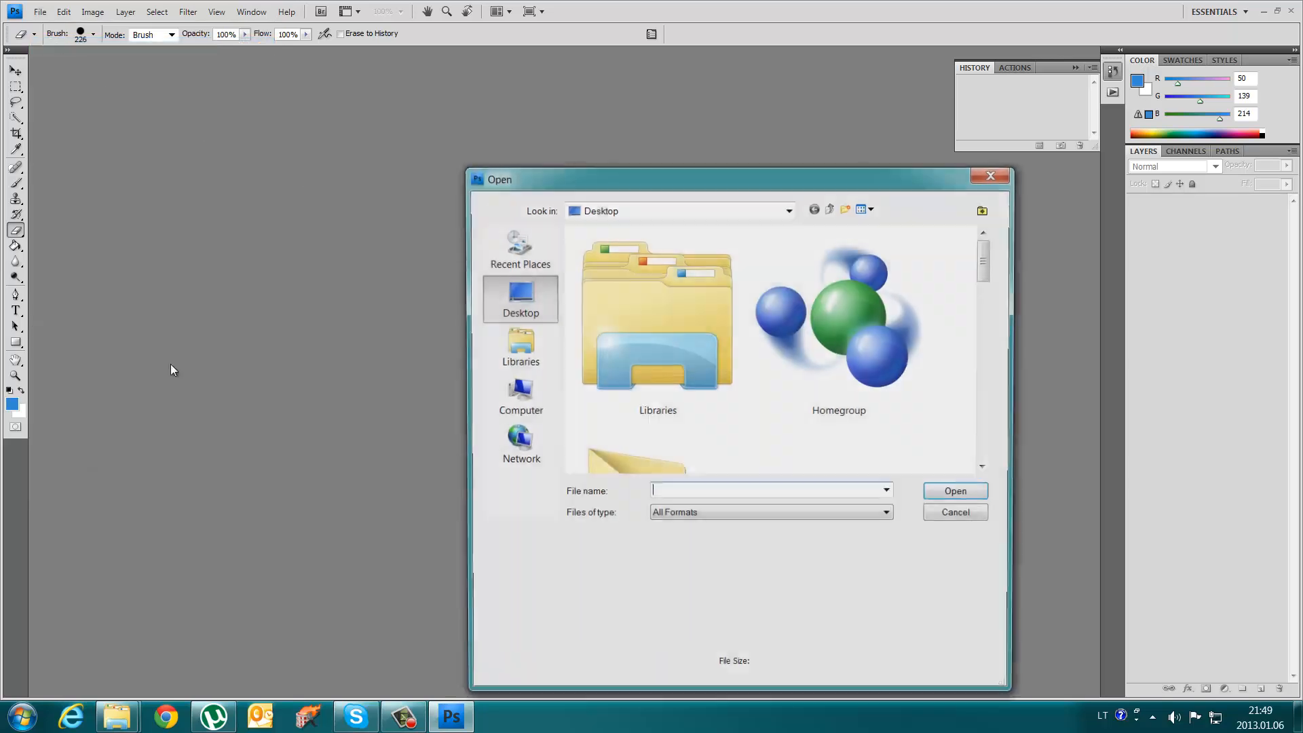
left_click_drag(984, 263, 981, 399)
double_click(655, 388)
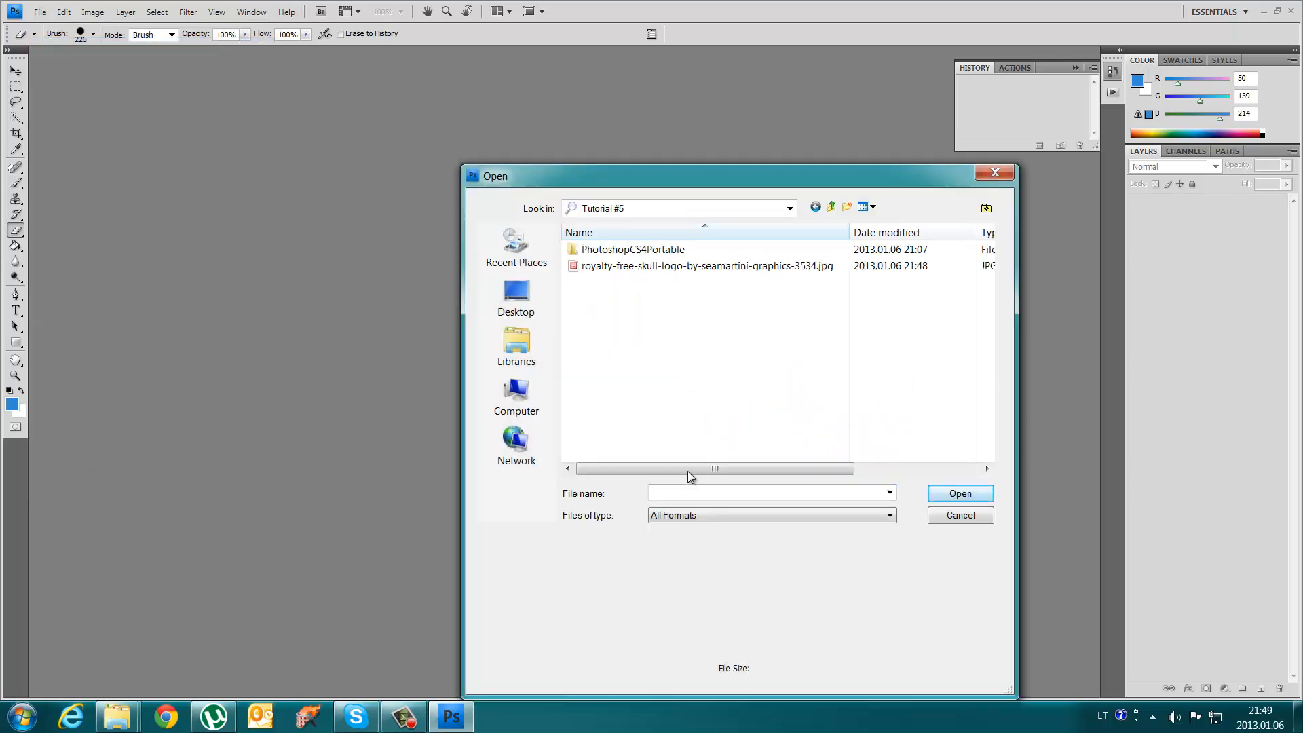
double_click(716, 265)
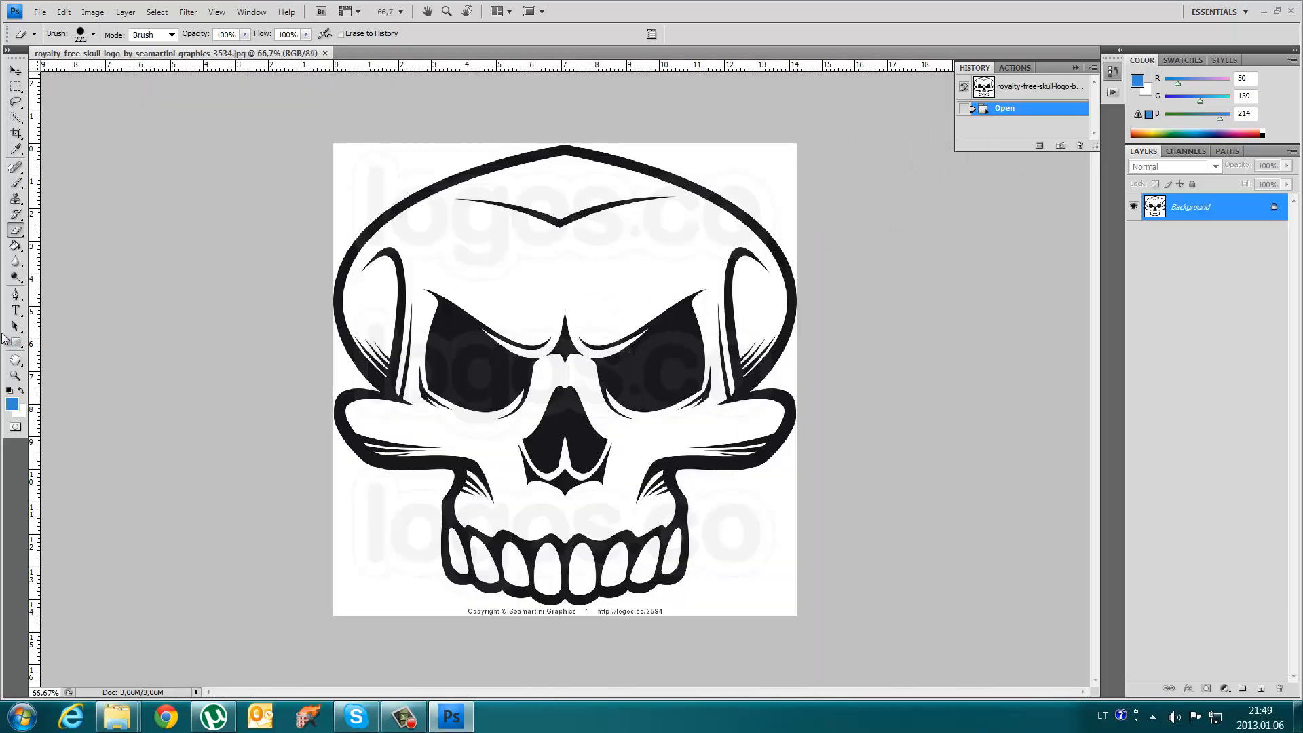
- Start a Pen tool path on the skull's upper-left outline and curve it to the crown, removing the crown anchor's outgoing handle
left_click(16, 295)
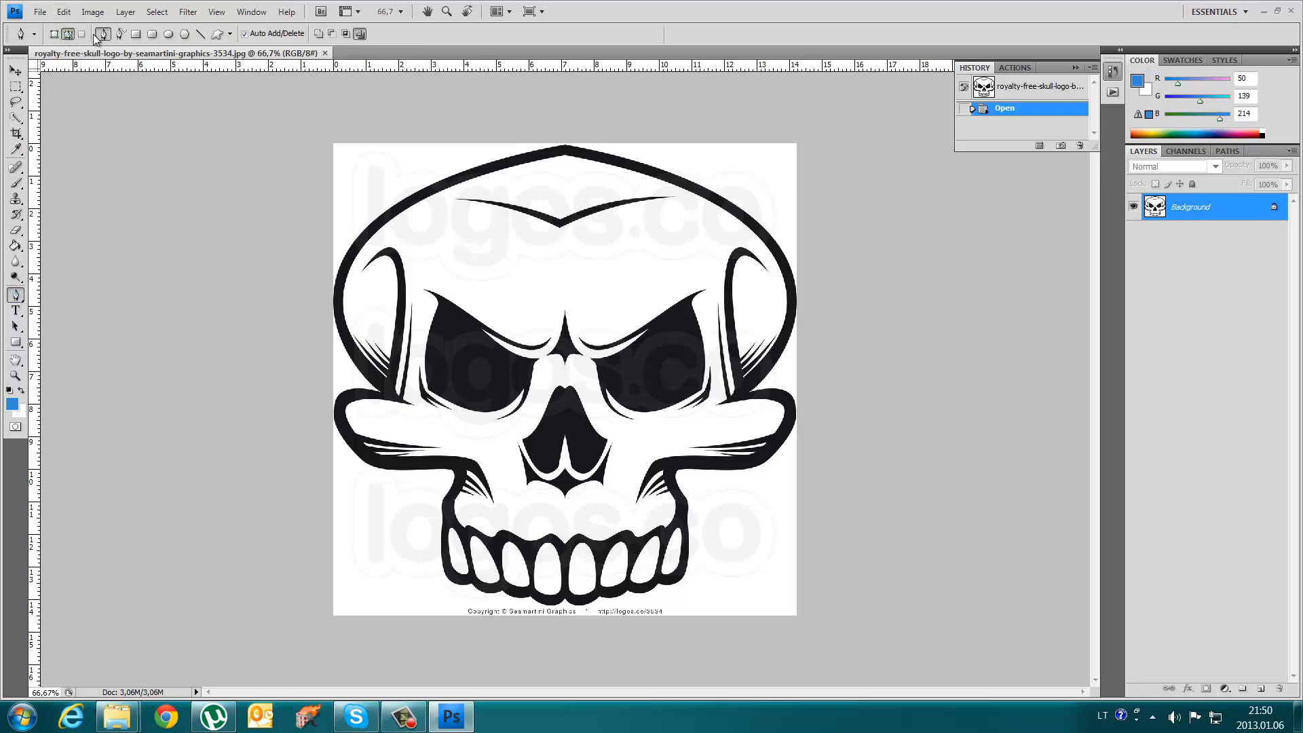
left_click(412, 195)
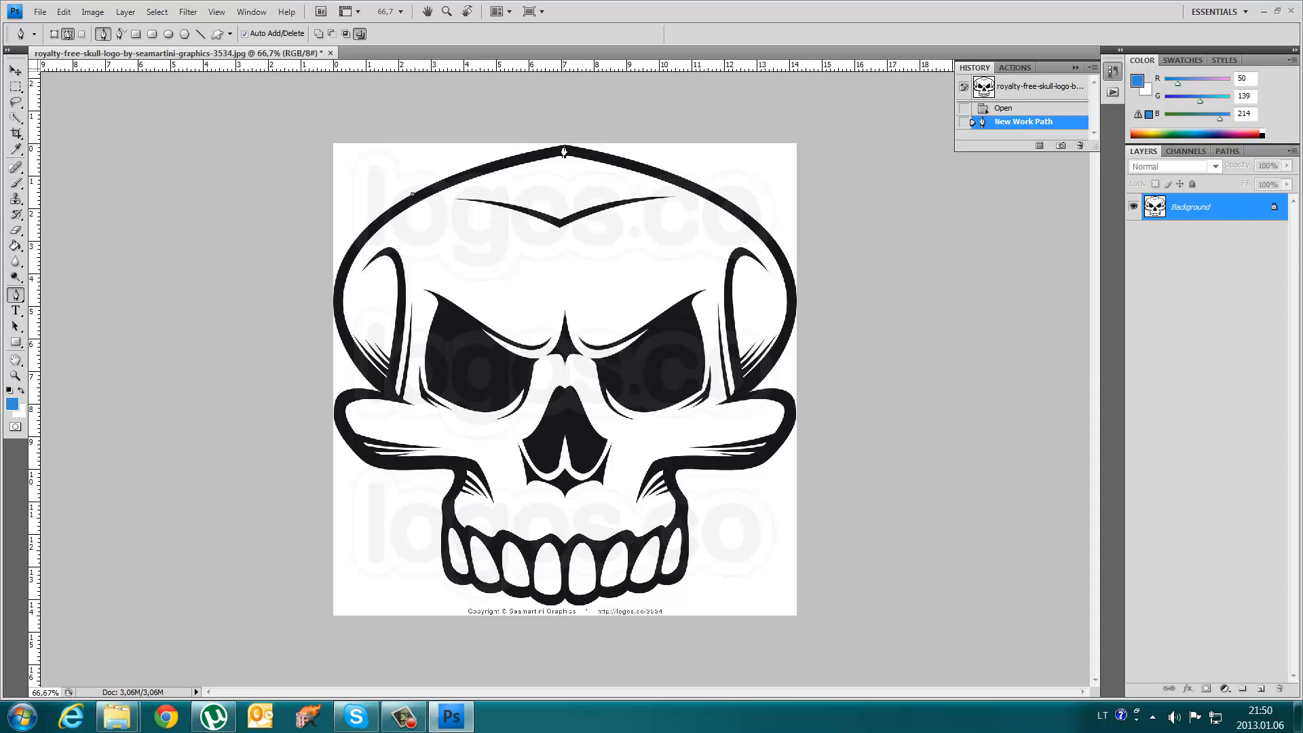
left_click_drag(565, 145, 641, 137)
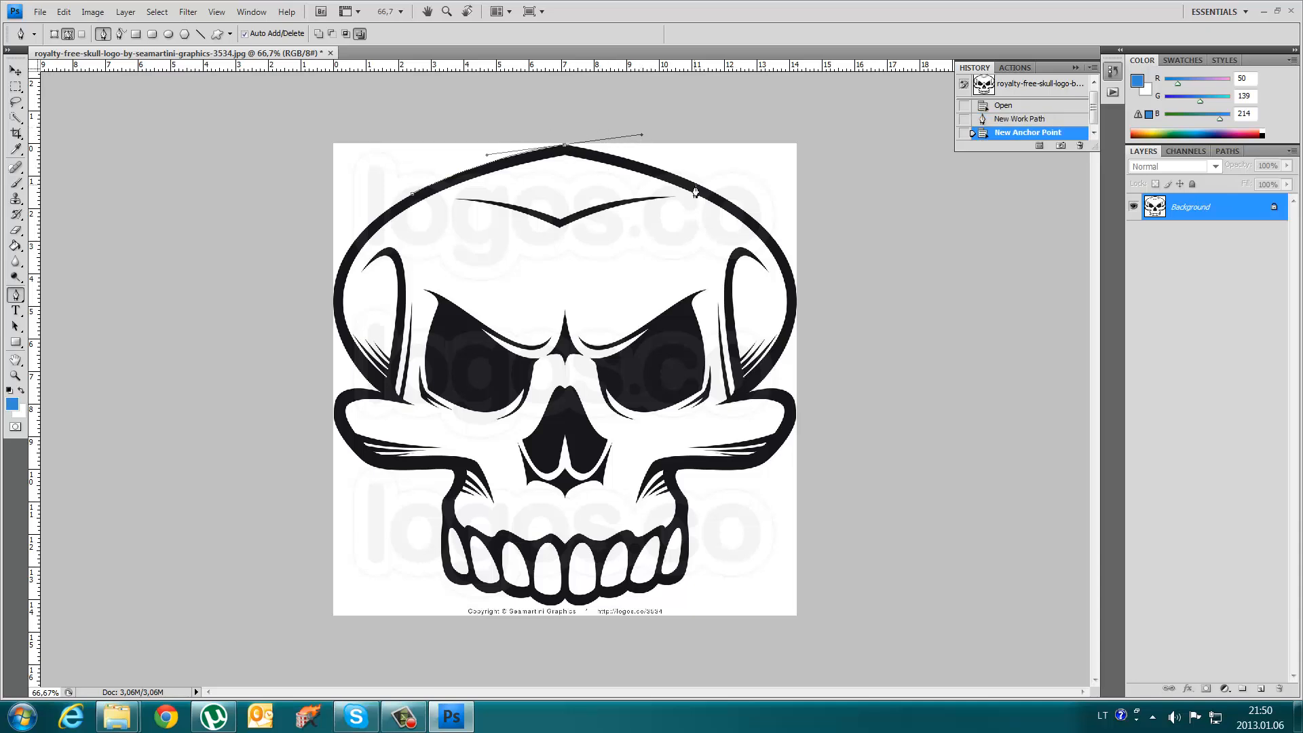
left_click_drag(696, 192, 696, 192)
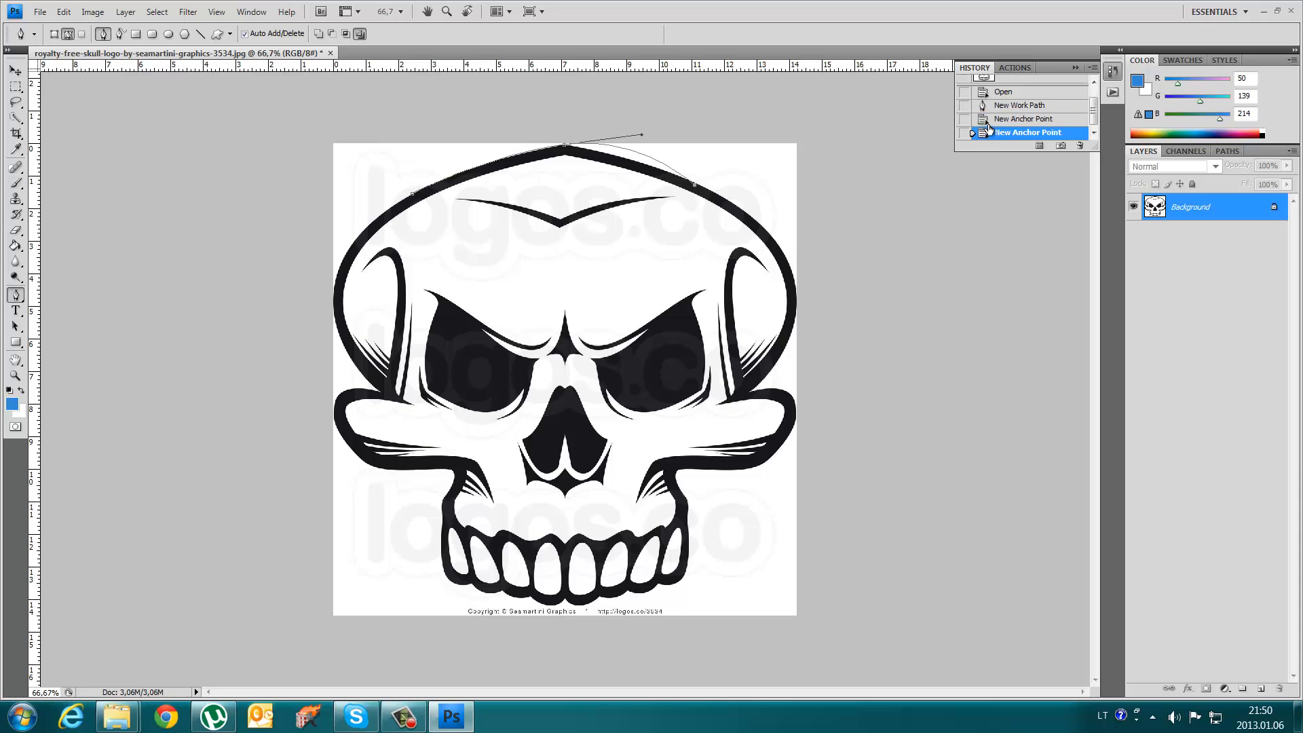
left_click(991, 120)
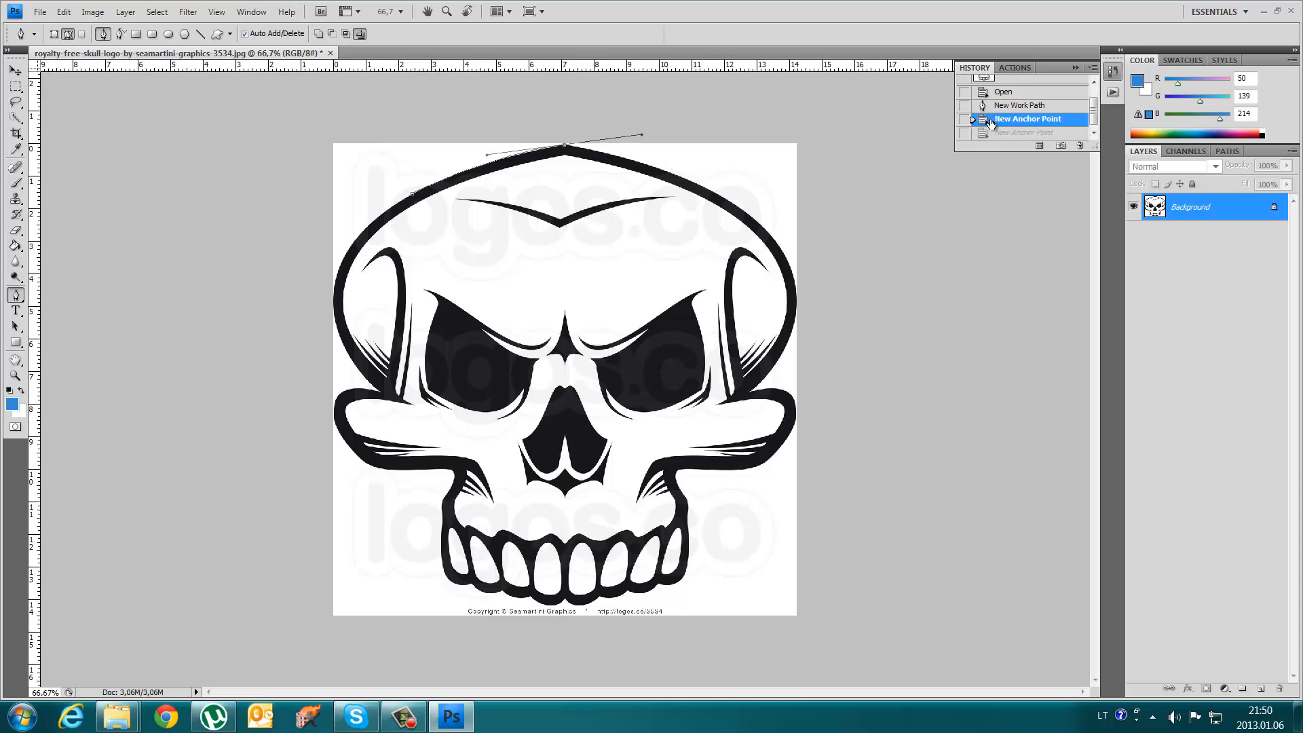
left_click(566, 147, "alt")
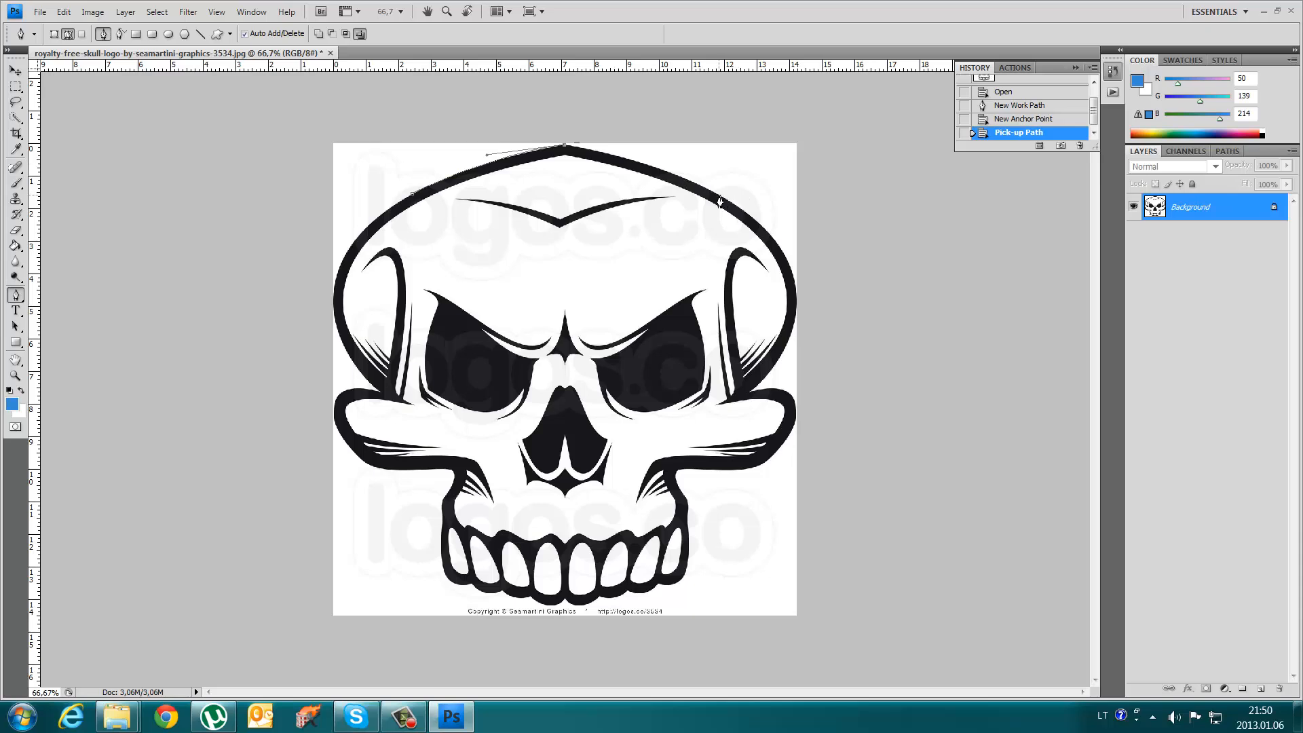
- Trace the right side of the cranium from the crown down to the cheekbone with curved anchors, removing each outgoing handle
left_click_drag(718, 195, 765, 229)
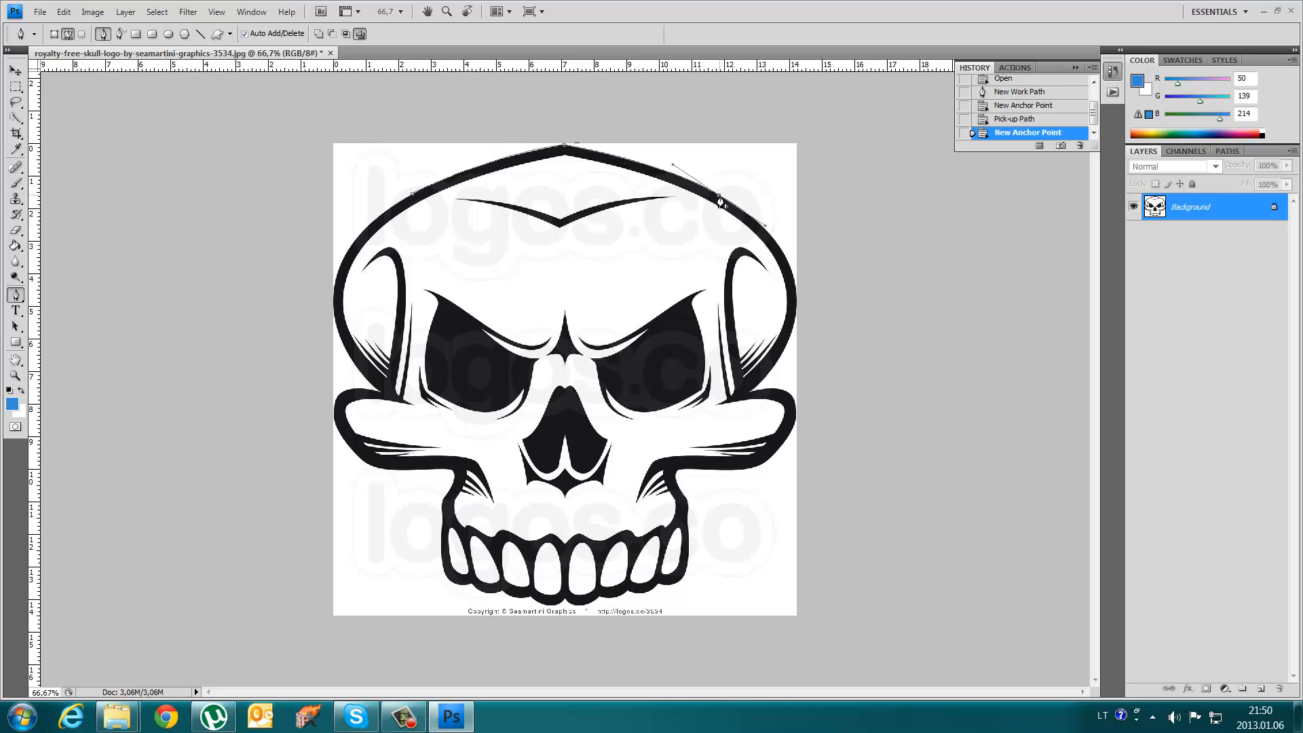
left_click(719, 195, "alt")
left_click_drag(796, 289, 804, 352)
left_click(796, 296, "alt")
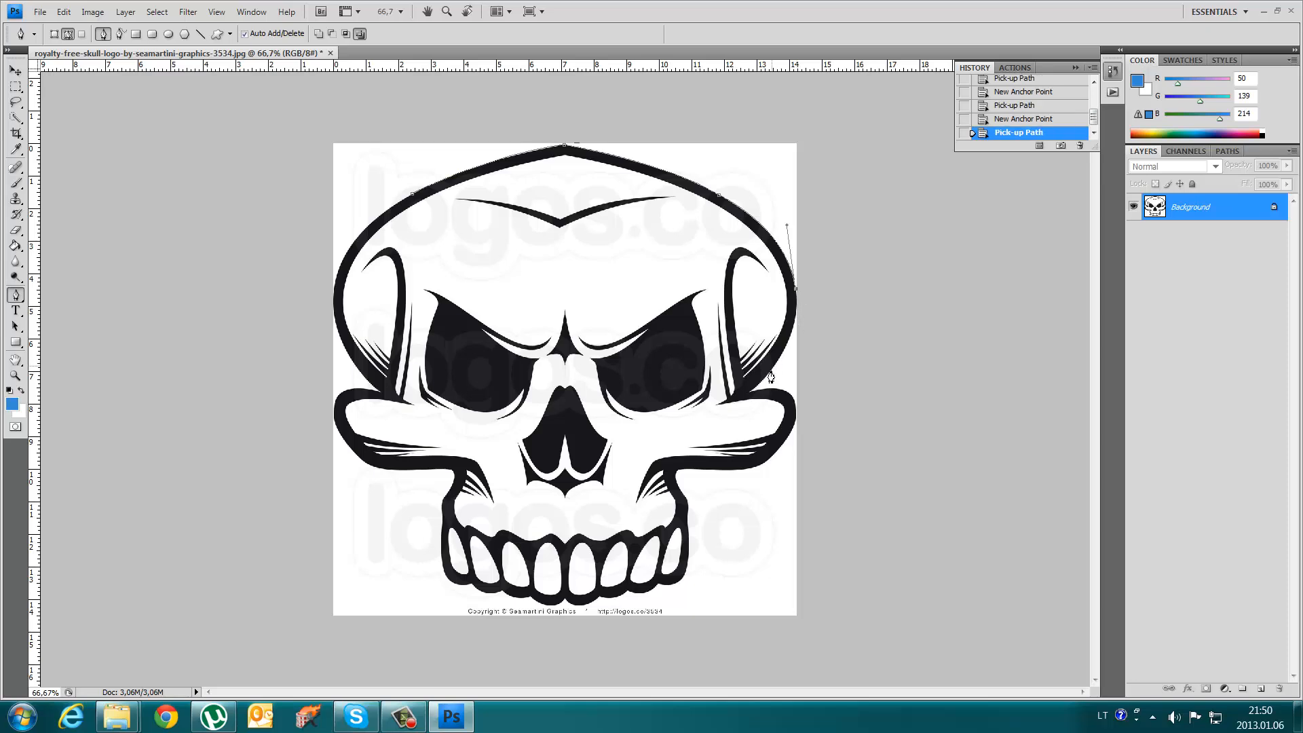
left_click_drag(753, 392, 812, 336)
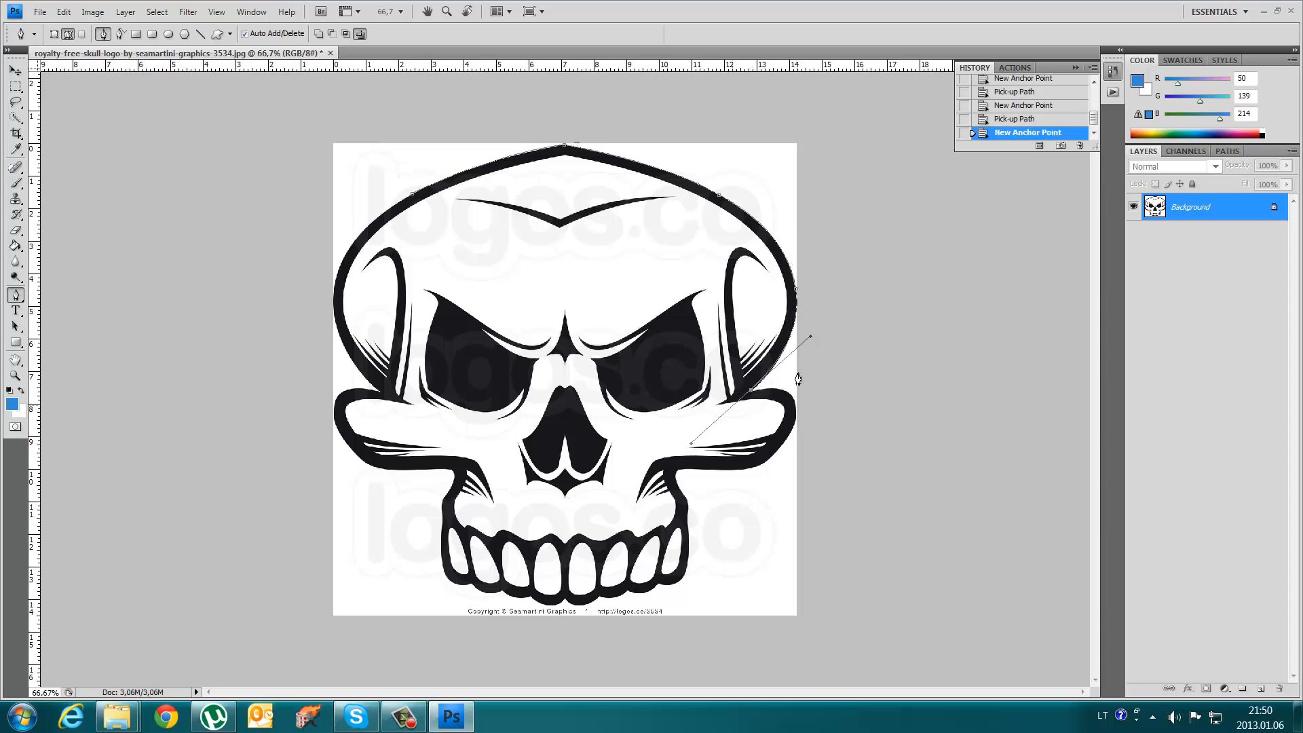
left_click(752, 392, "alt")
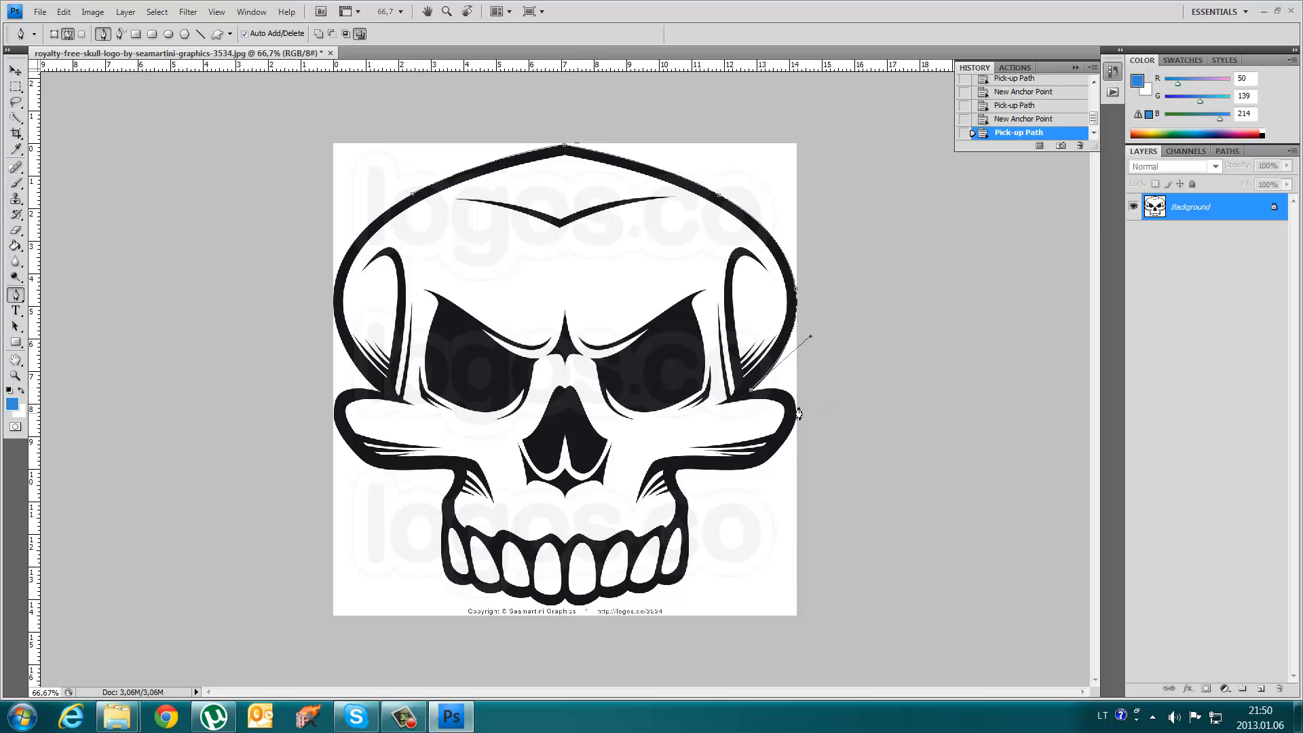
- Continue the path around the rounded end of the right cheekbone to its lower edge
left_click_drag(796, 410, 772, 459)
left_click(796, 408, "alt")
left_click(788, 439, "alt")
left_click_drag(757, 469, 738, 477)
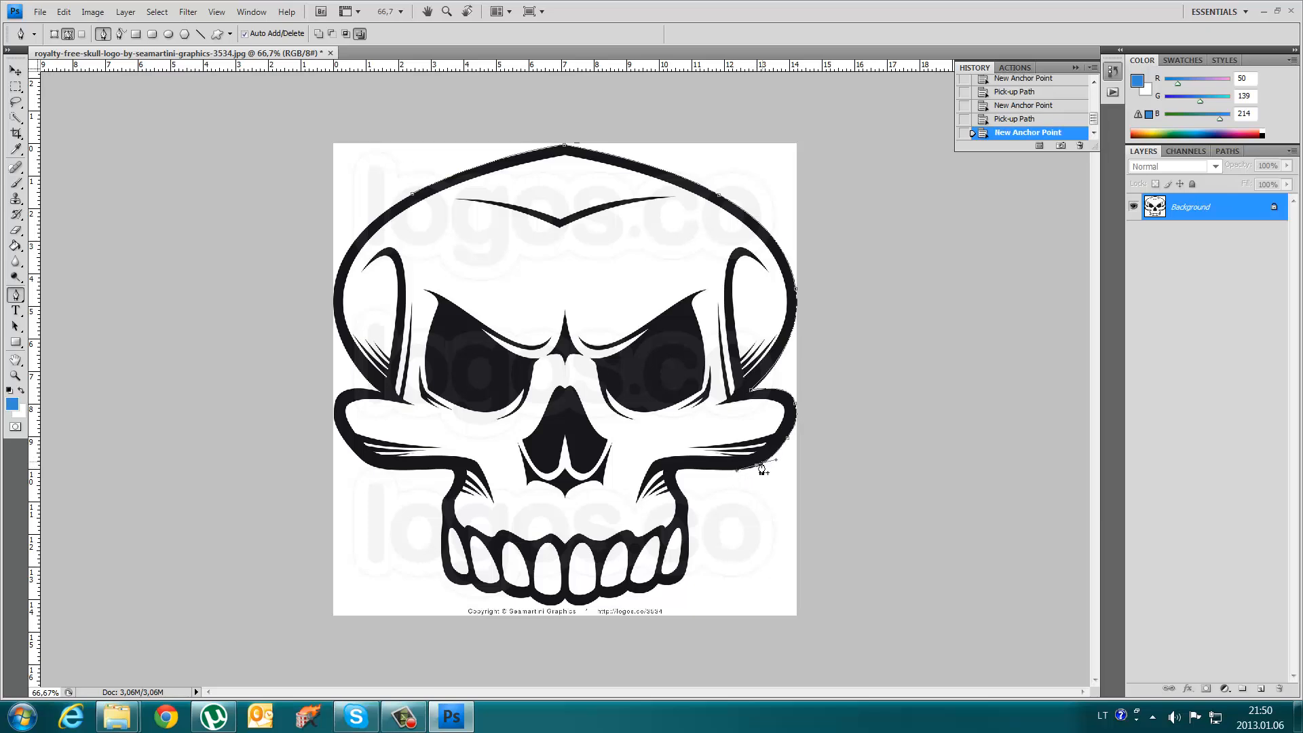
left_click(757, 467, "alt")
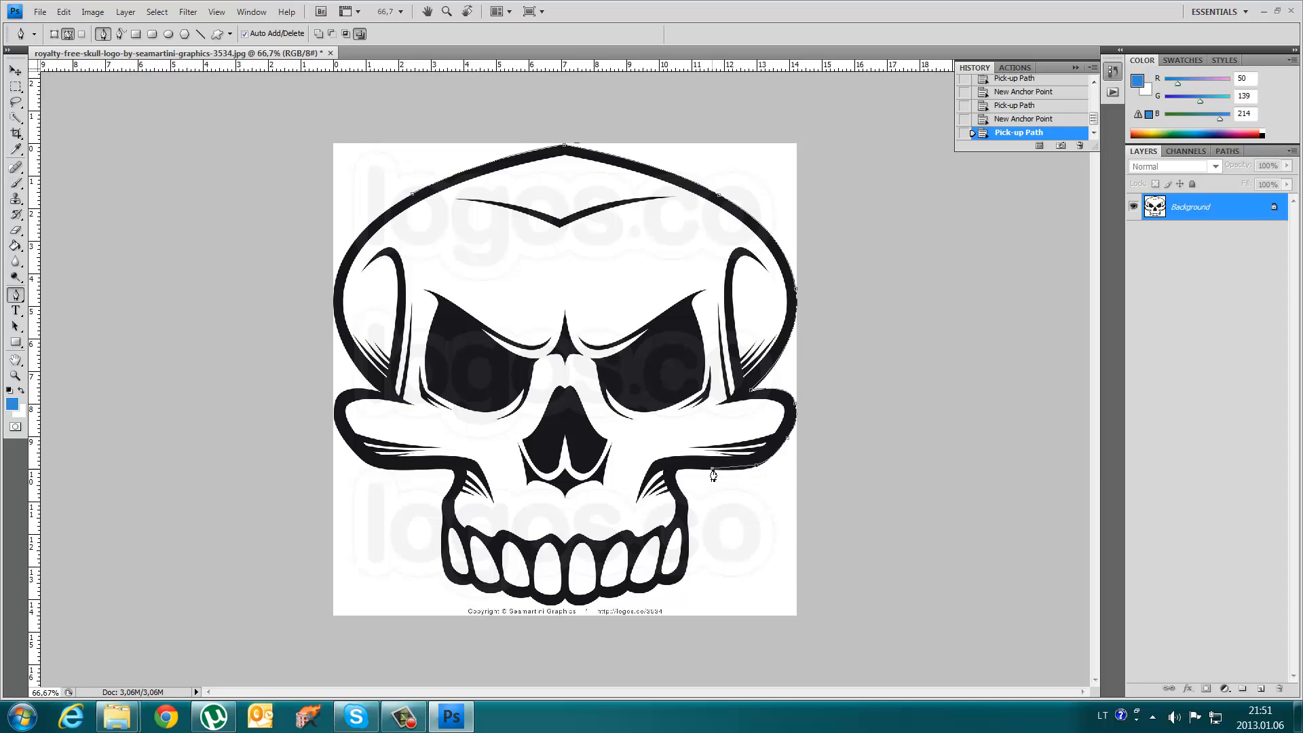
- Extend the path along the right cheekbone's underside and down the right side of the jaw to its bottom corner
left_click_drag(712, 468, 687, 465)
left_click(712, 468, "alt")
left_click_drag(672, 470, 681, 479)
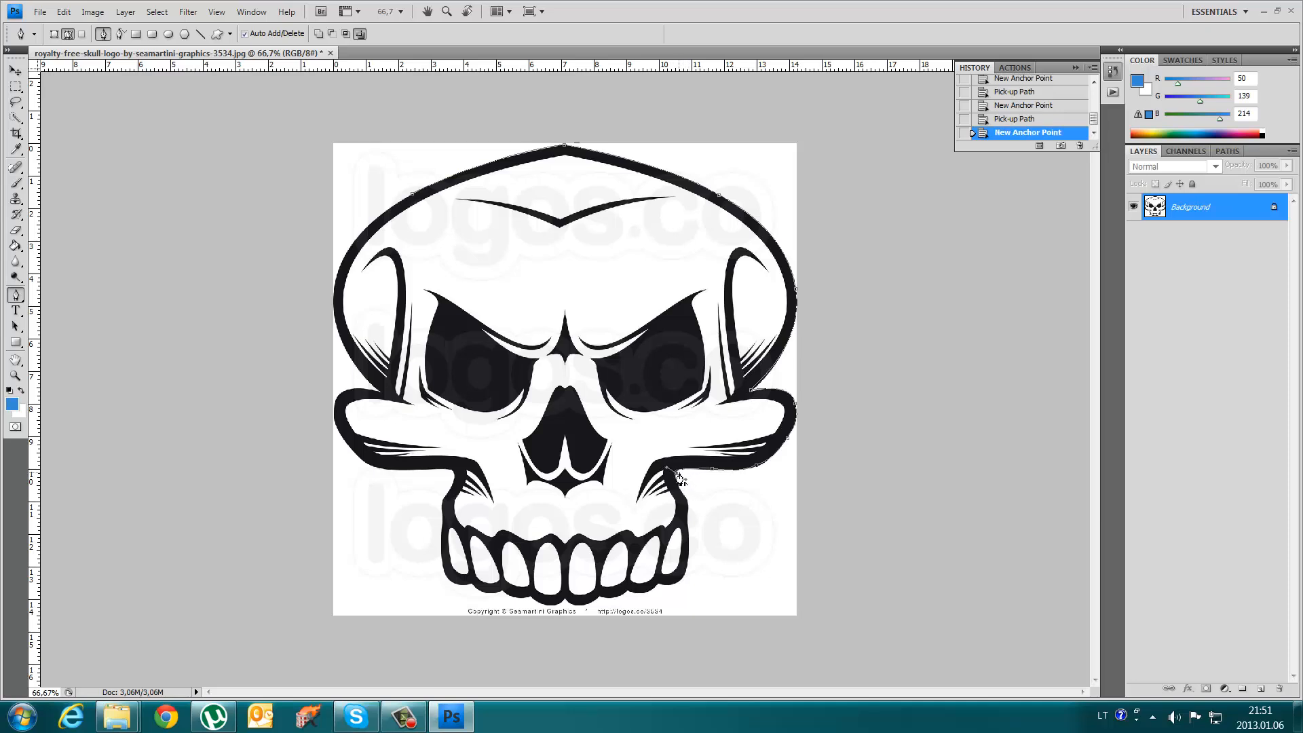
left_click(678, 474, "alt")
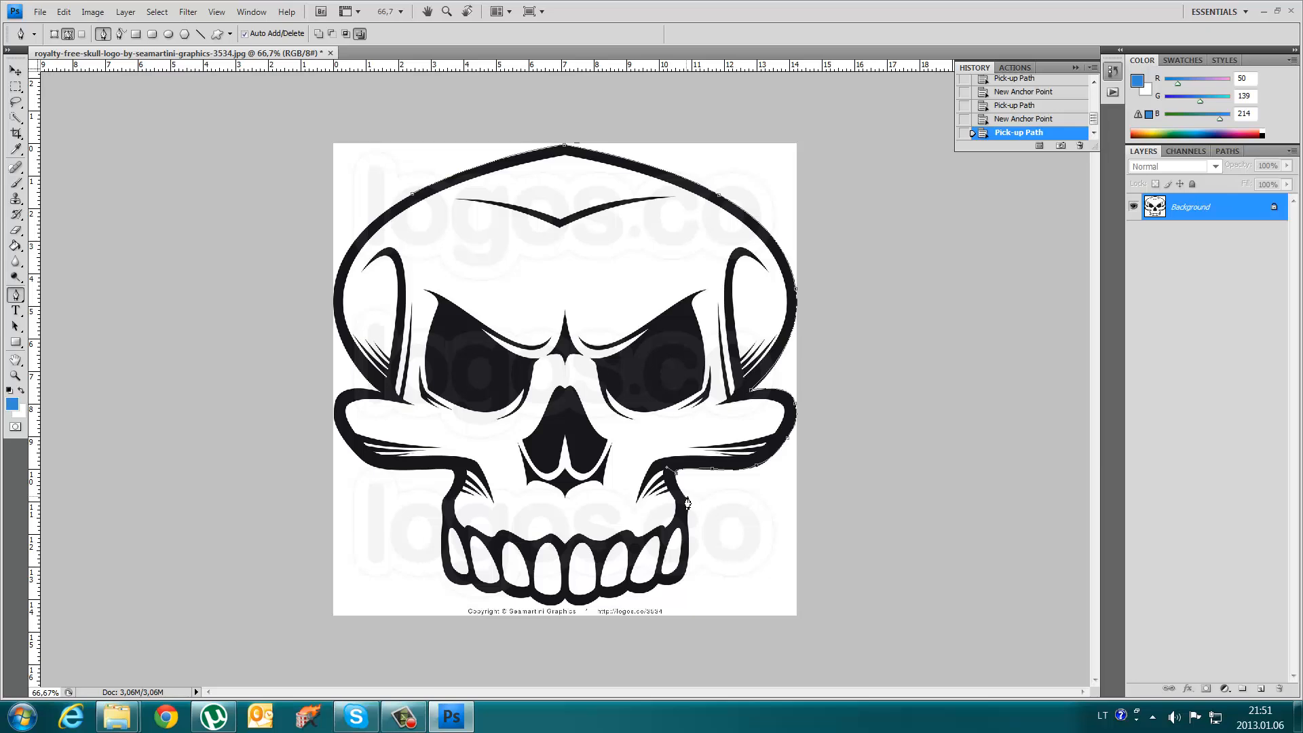
left_click_drag(687, 497, 670, 596)
left_click(686, 497, "alt")
left_click(689, 529, "alt")
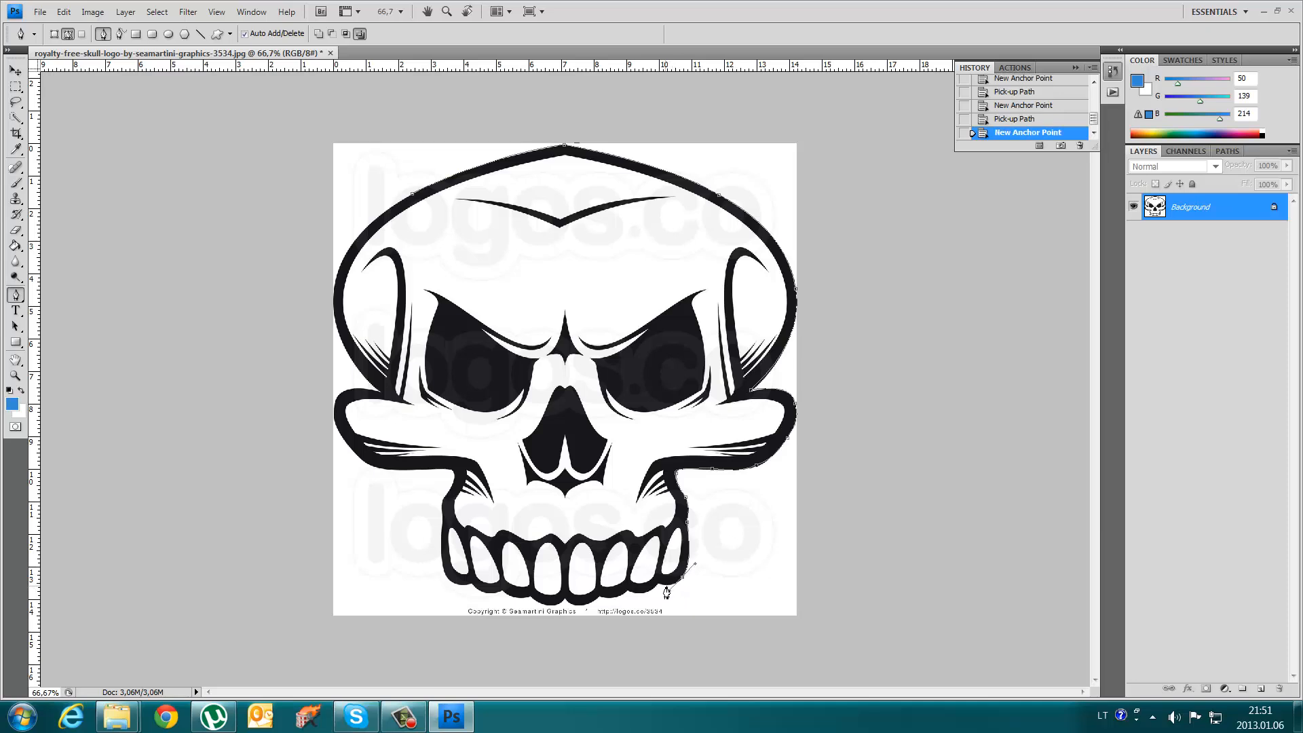
left_click(682, 577, "alt")
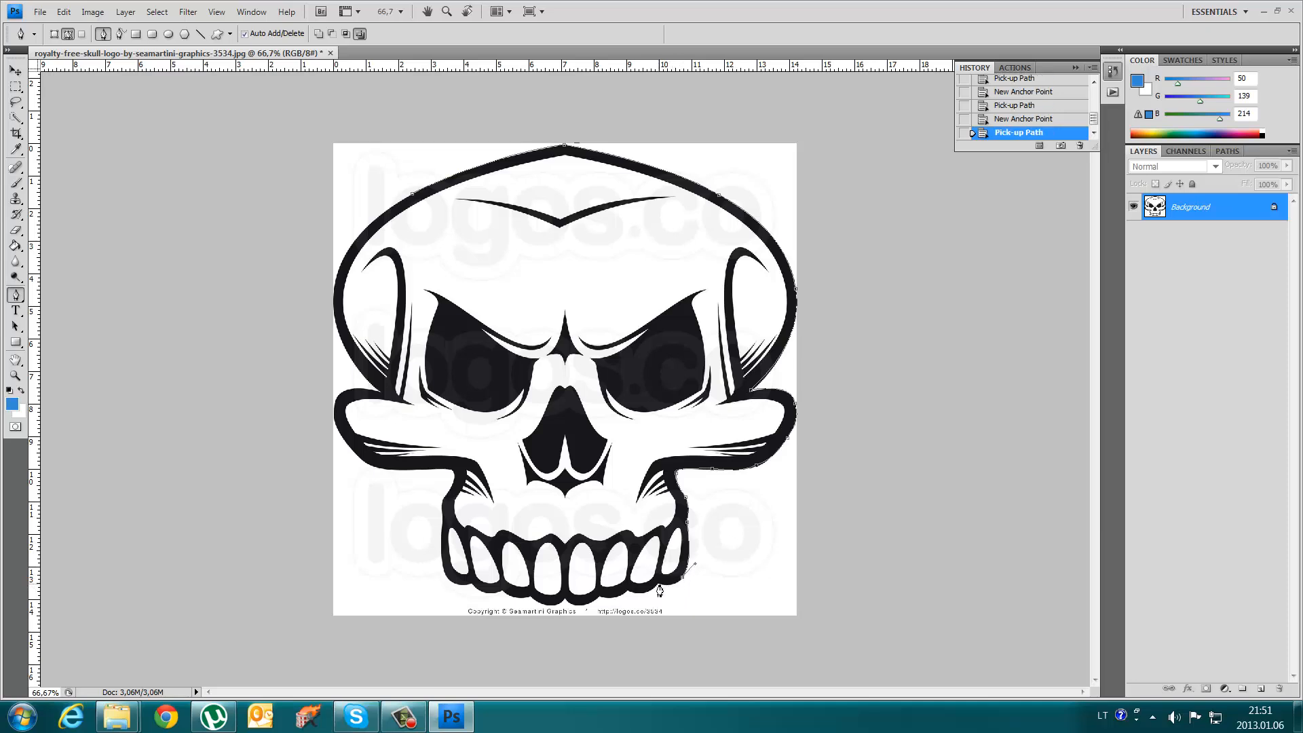
- Trace the scalloped bottom edge of the teeth from the jaw's right corner to the center
left_click_drag(658, 584, 645, 581)
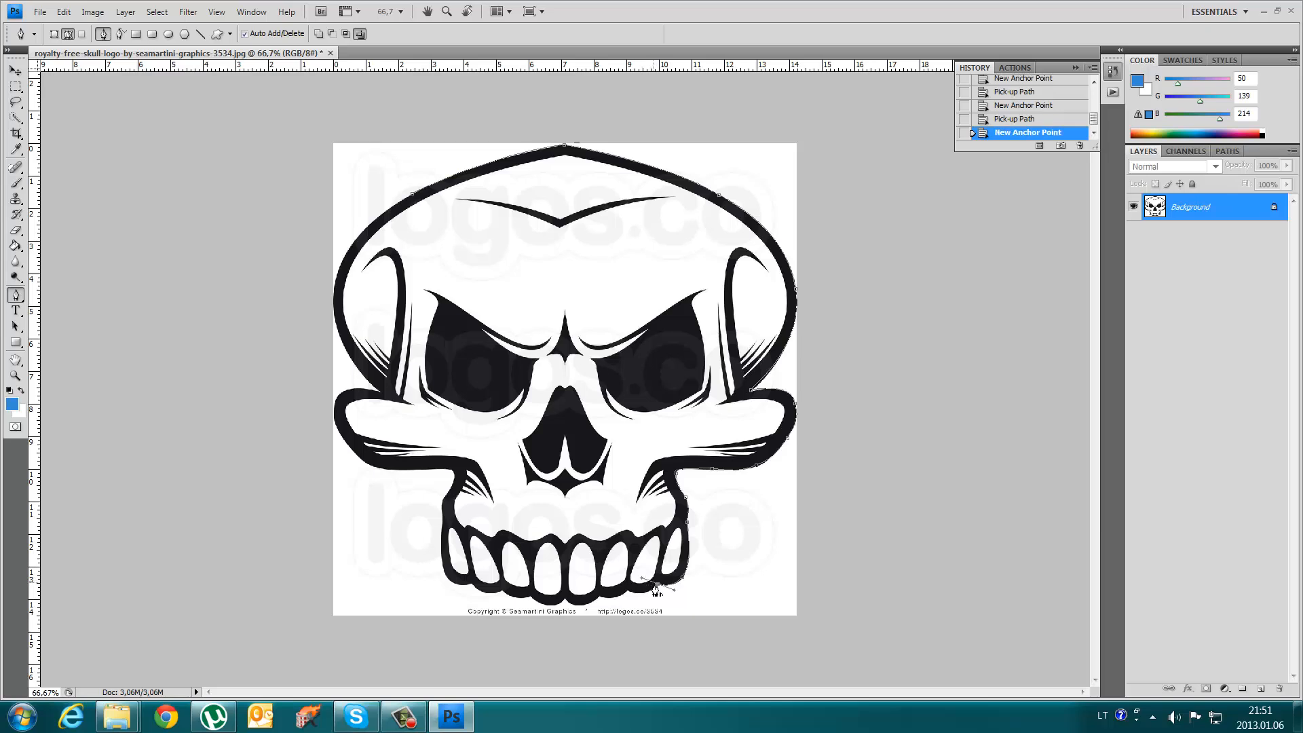
left_click(657, 584, "alt")
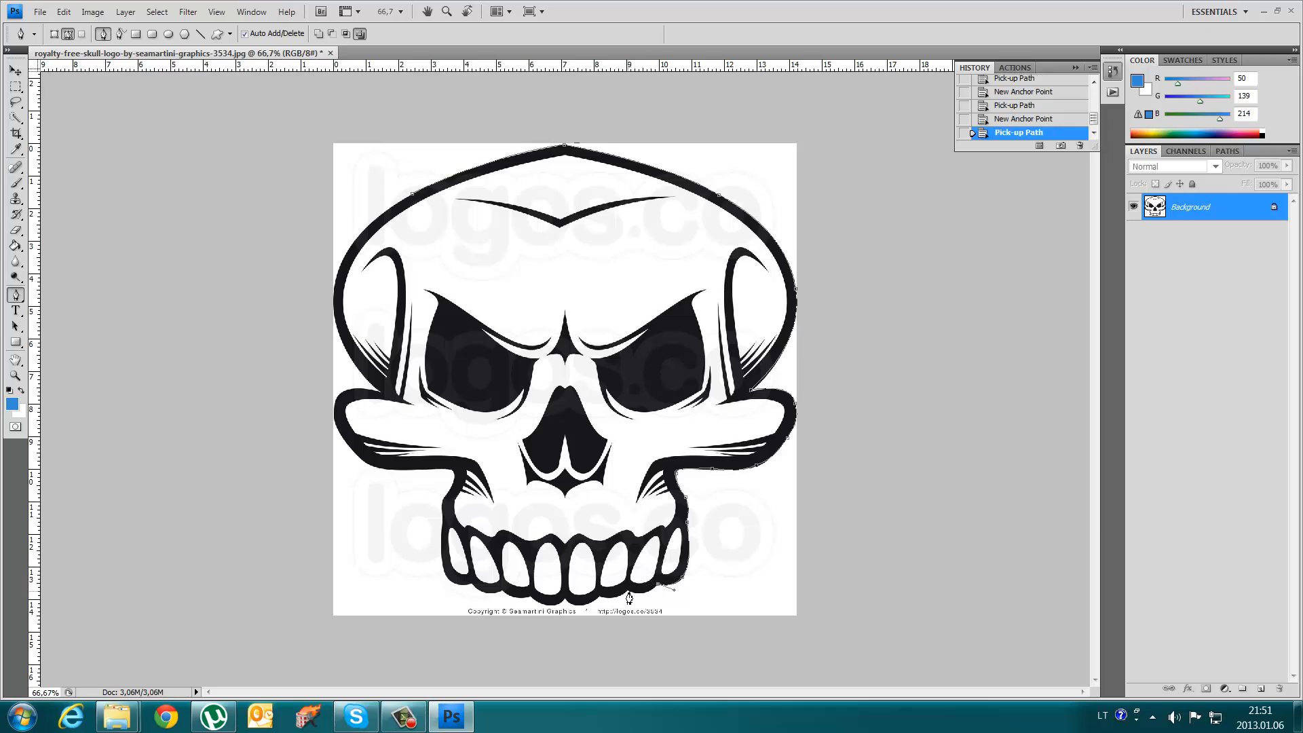
left_click_drag(629, 597, 618, 603)
left_click(630, 596, "alt")
left_click(602, 599, "alt")
left_click_drag(565, 598, 546, 583)
left_click(564, 600, "alt")
- Continue tracing the bottom edge of the teeth from the center toward the jaw's left corner
left_click_drag(514, 579, 514, 578)
left_click(530, 597, "alt")
left_click_drag(502, 590, 492, 578)
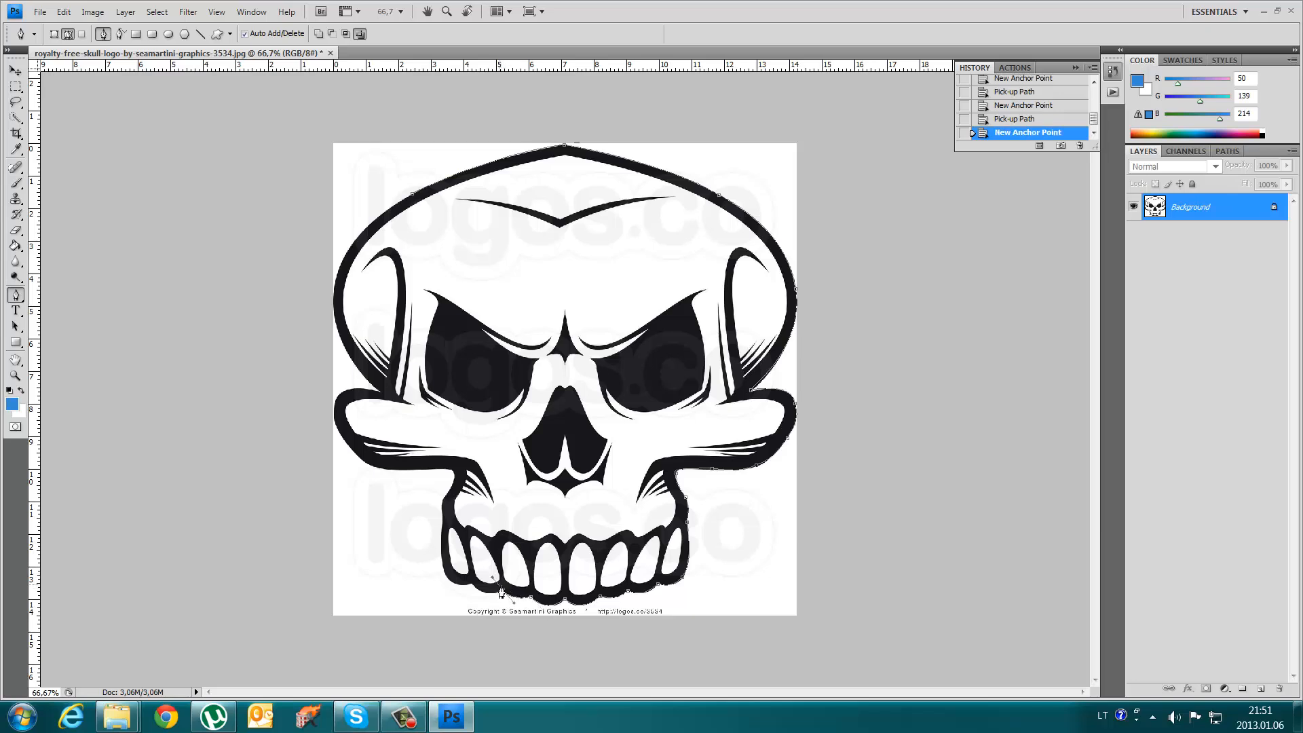
left_click(504, 592, "alt")
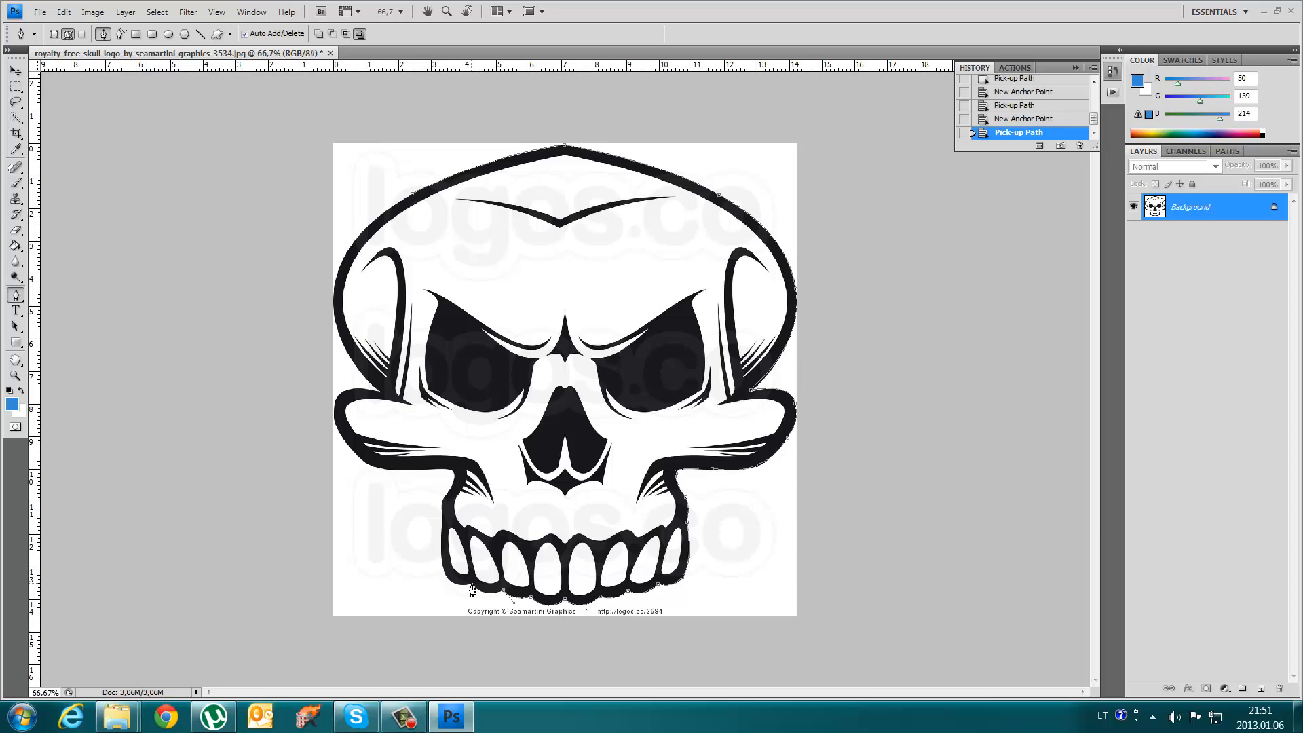
left_click_drag(472, 585, 460, 566)
left_click(471, 585, "alt")
- Extend the path around the jaw's left corner and up its side to the underside of the left cheekbone
left_click_drag(443, 568, 455, 504)
left_click(444, 571, "alt")
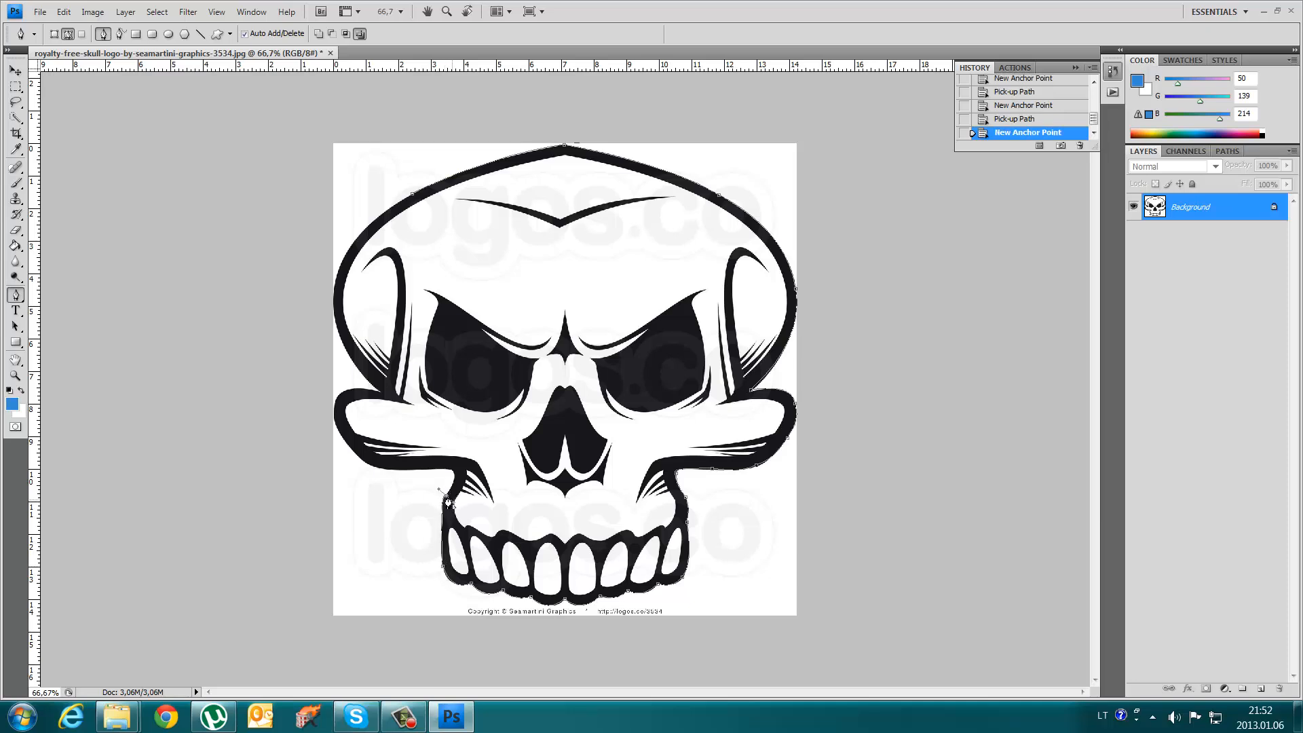
left_click(448, 502, "alt")
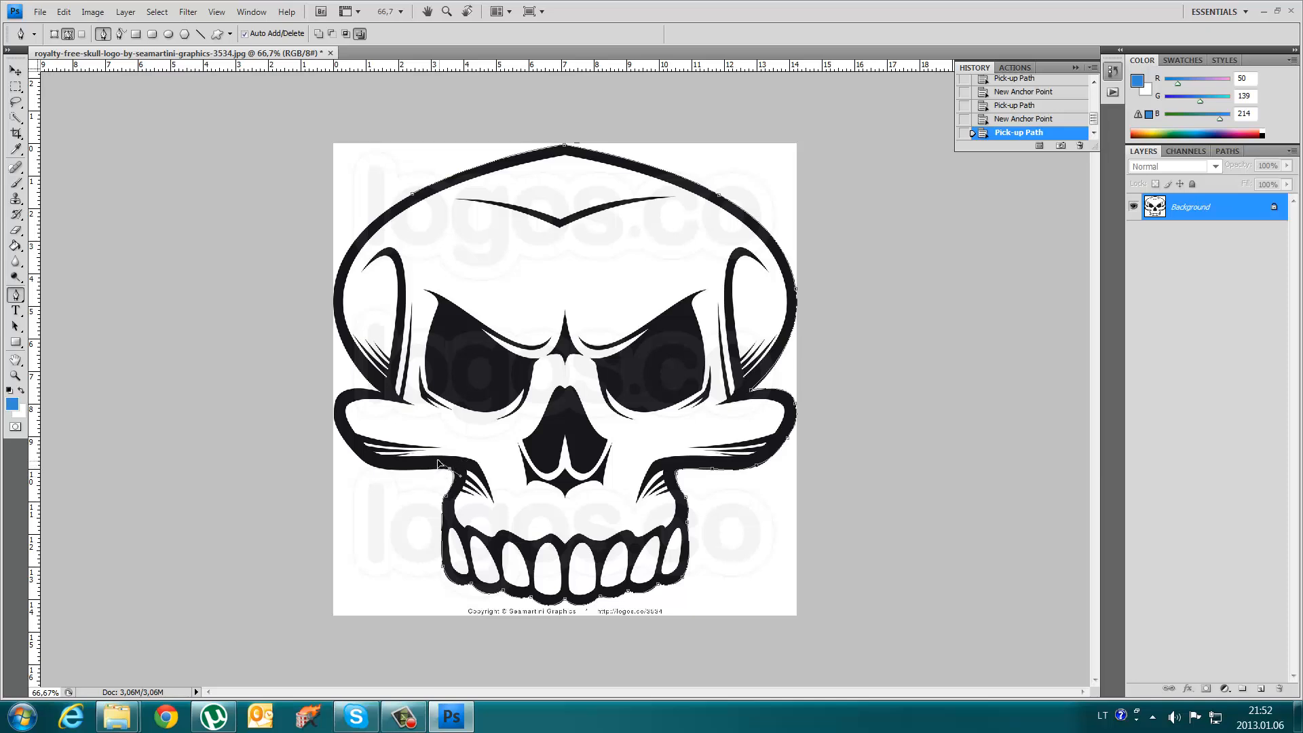
left_click(450, 471)
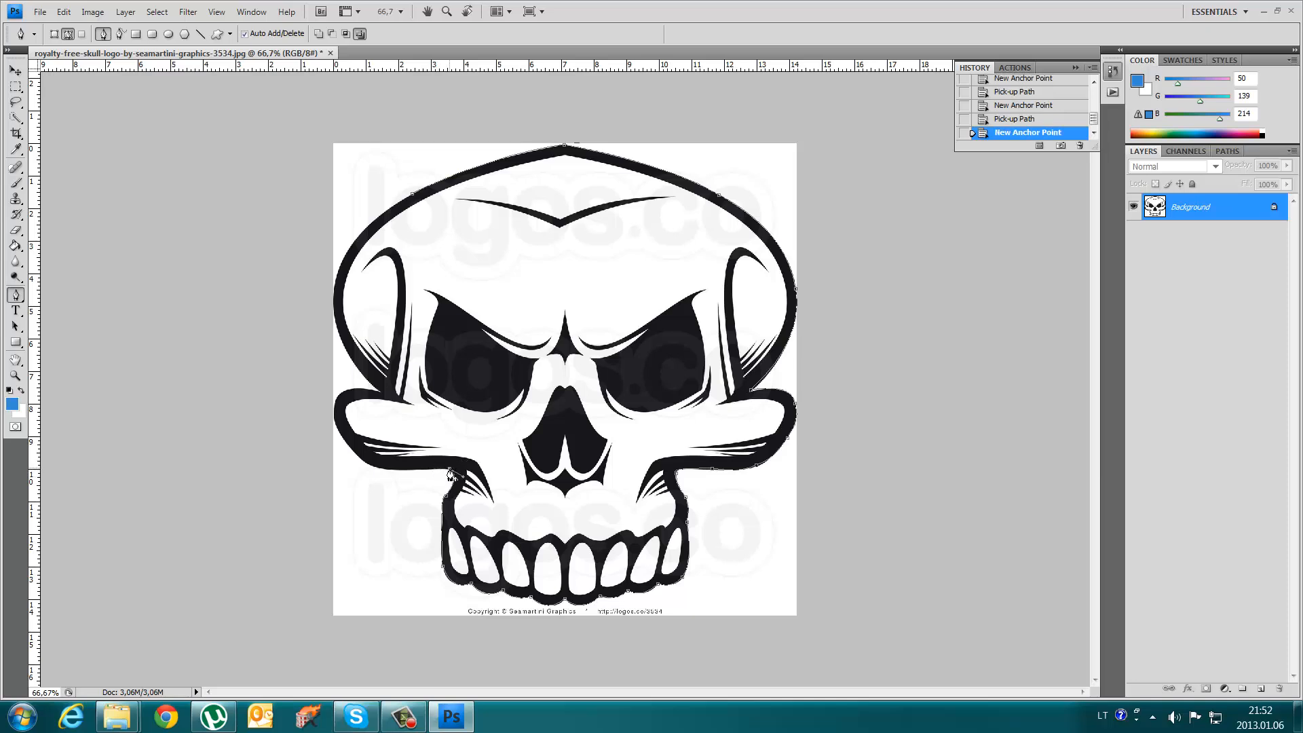
left_click(450, 473, "alt")
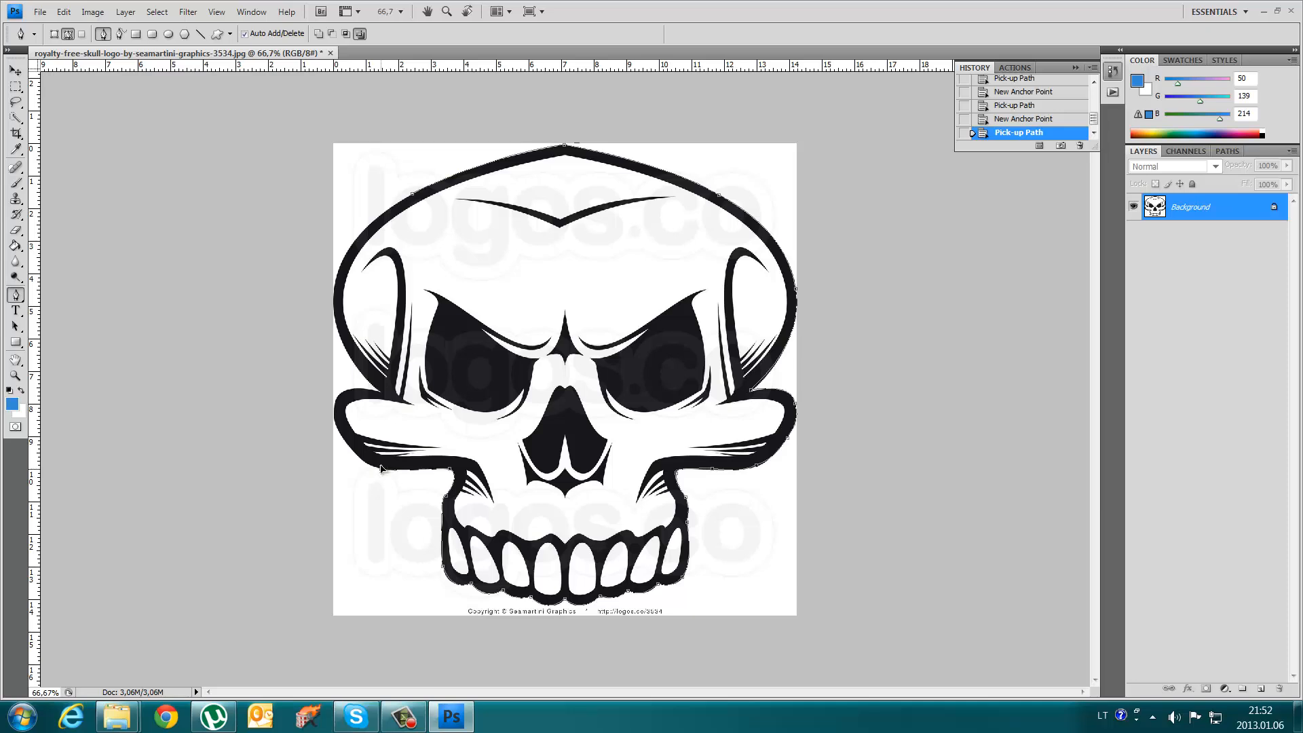
- Trace the left cheekbone along its underside and around its rounded end to where it meets the cranium
left_click(381, 469)
left_click(381, 469)
left_click_drag(337, 427, 314, 377)
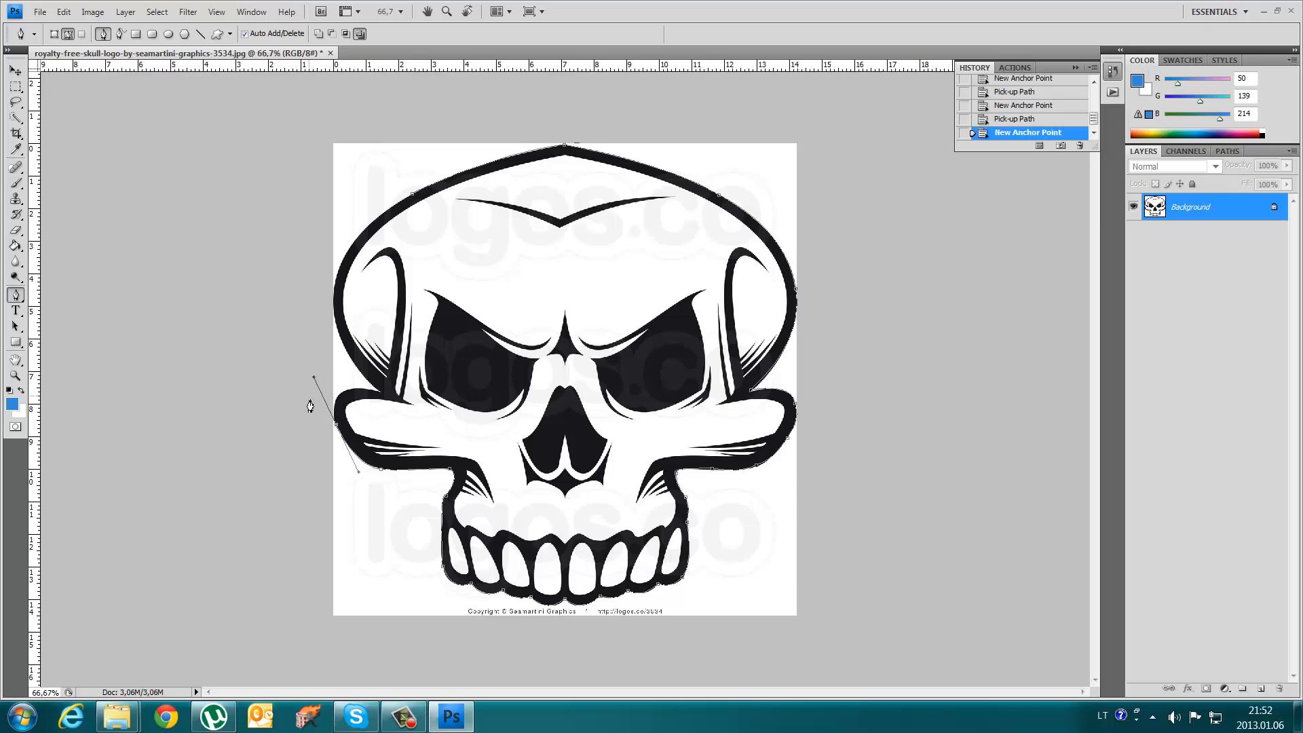
left_click(336, 428)
left_click_drag(340, 395, 348, 390)
left_click(345, 395)
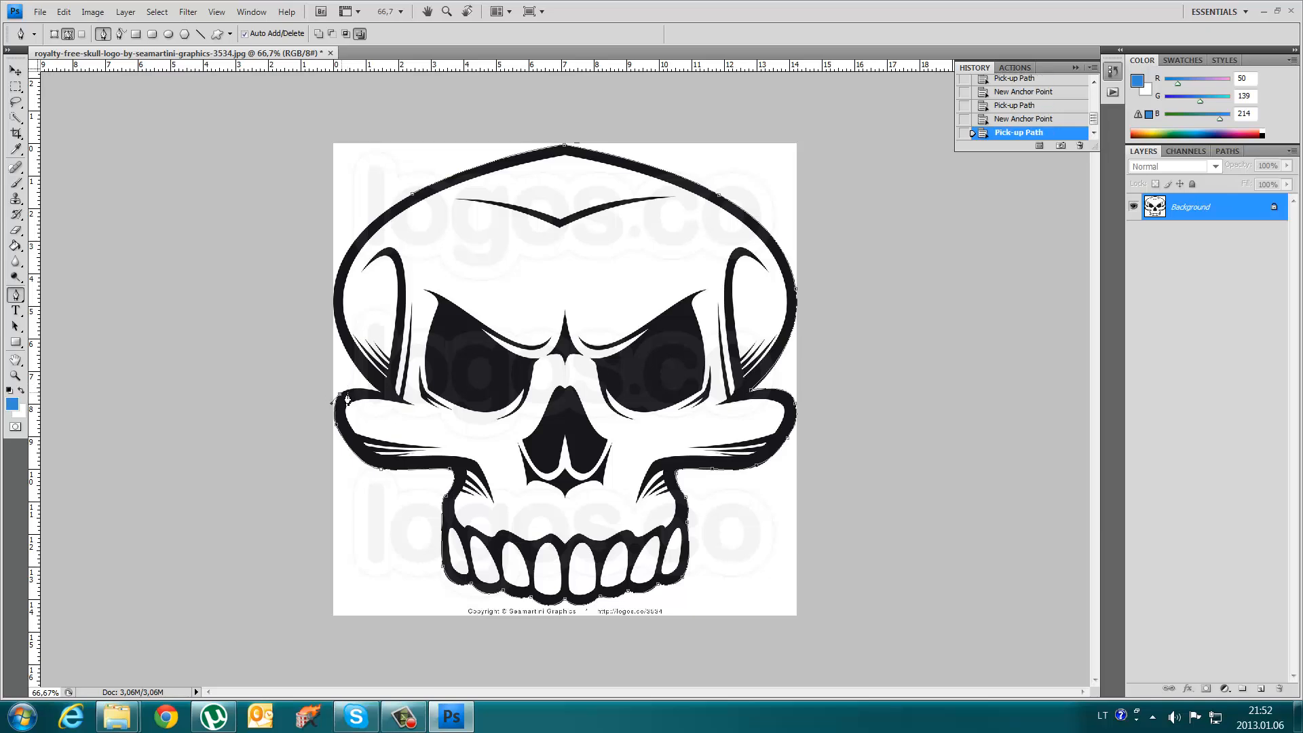
left_click_drag(382, 394, 407, 404)
left_click(382, 395)
- Trace the cranium's left side up to the crown with the Pen tool and close the skull's outer outline path
left_click_drag(334, 300, 332, 235)
left_click(1011, 121)
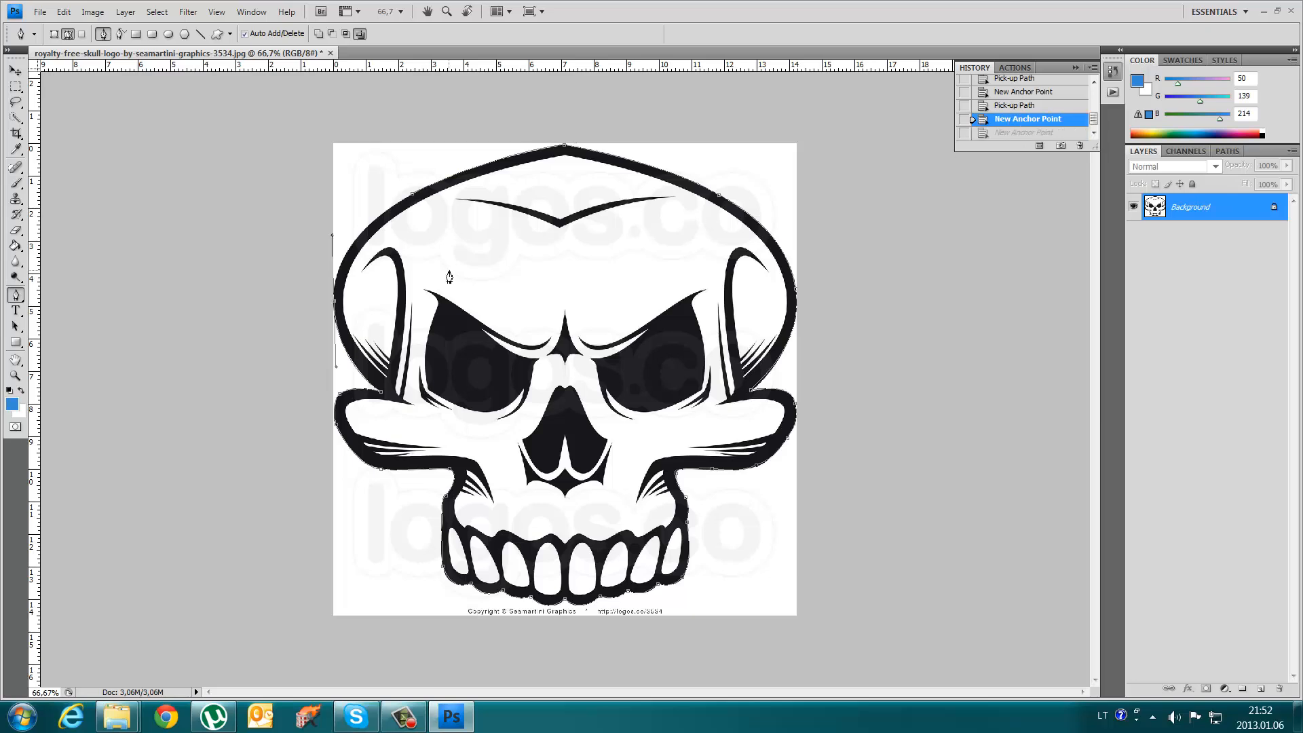
left_click(336, 310)
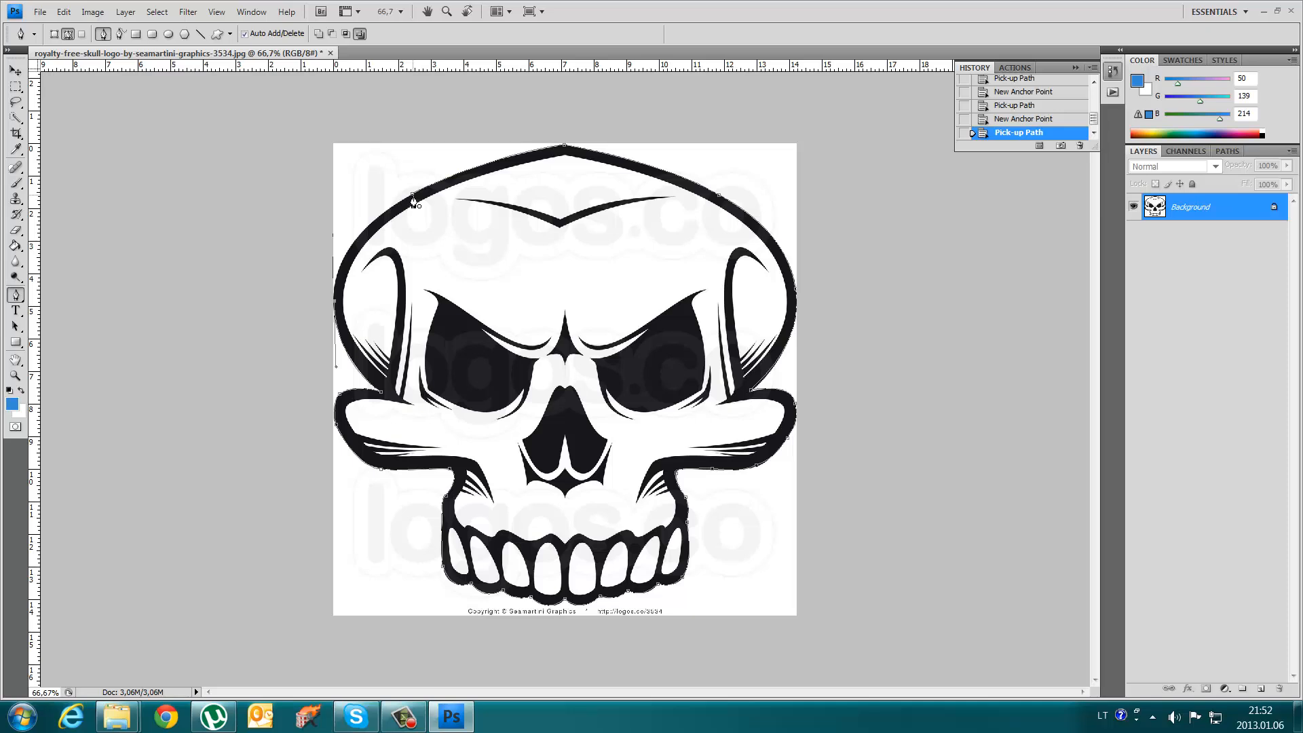
left_click_drag(414, 198, 497, 151)
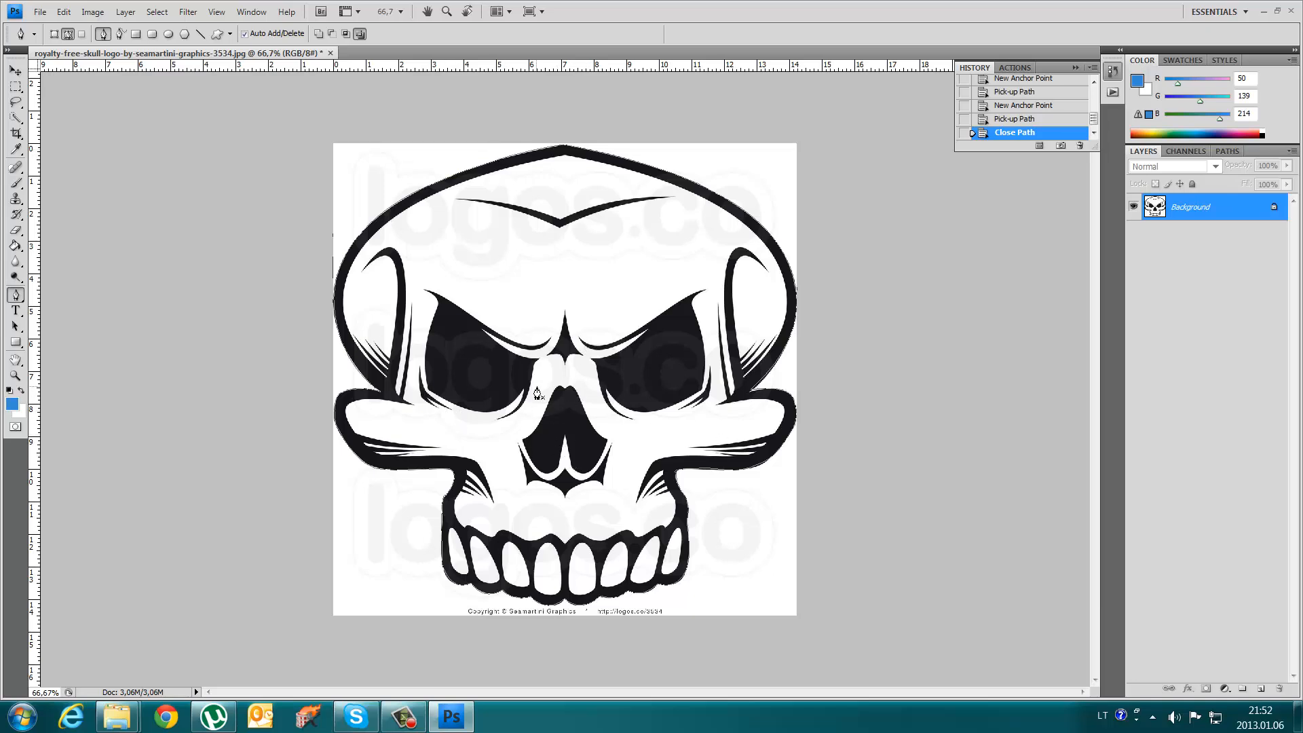
- Start a new path at the left eye socket's outer corner and trace its upper edge to the inner corner
left_click(427, 292)
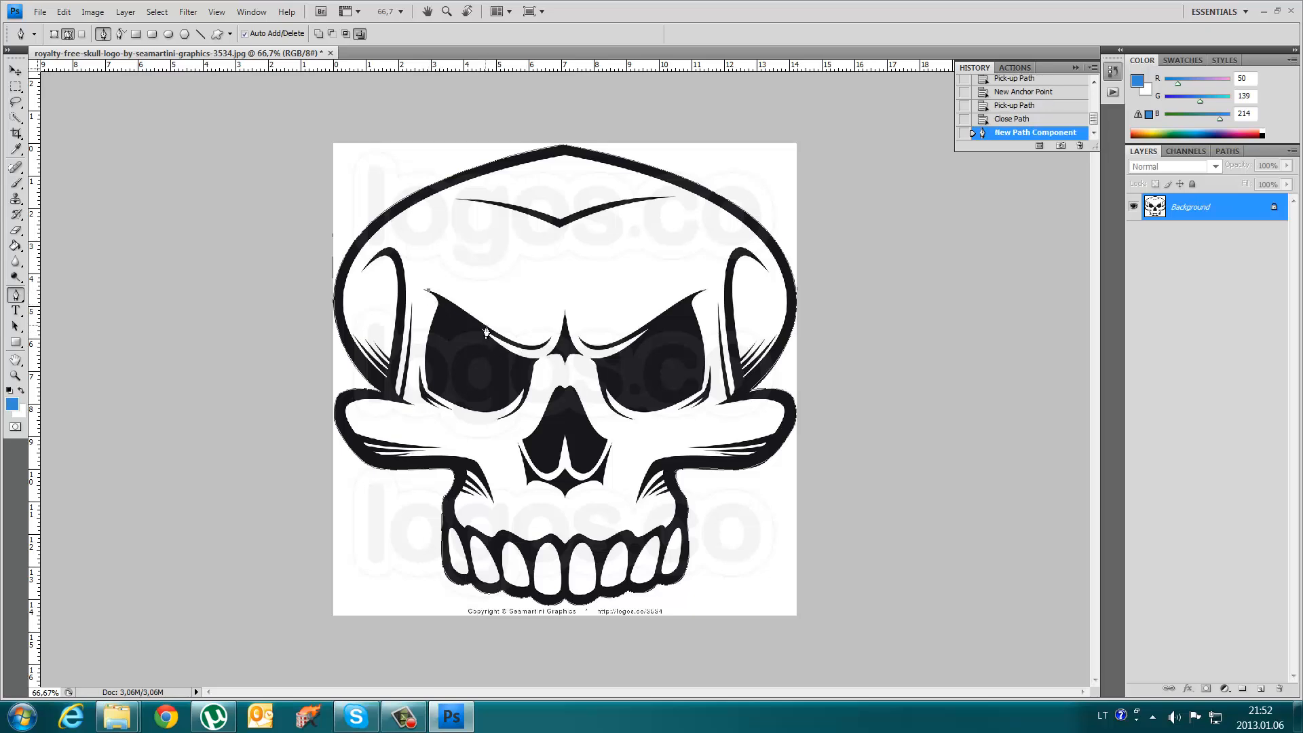
left_click_drag(480, 317, 487, 335)
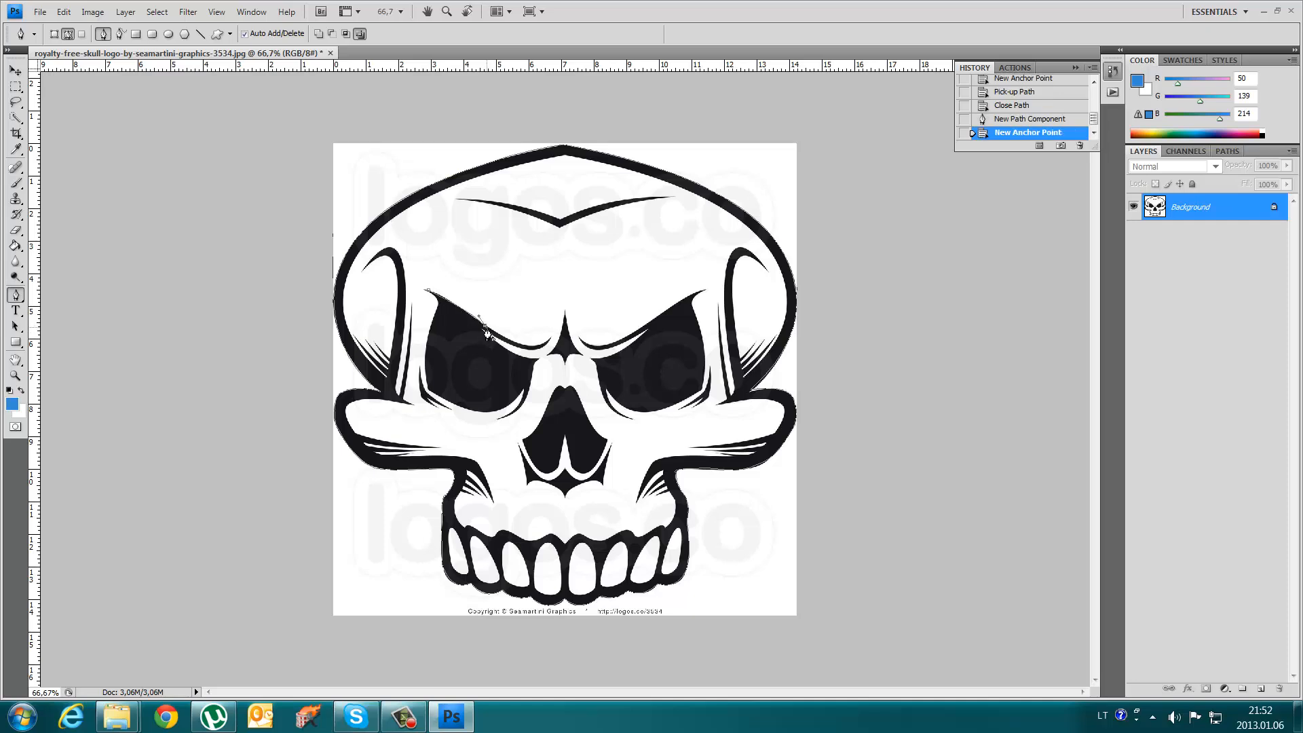
left_click(484, 333)
left_click(484, 331)
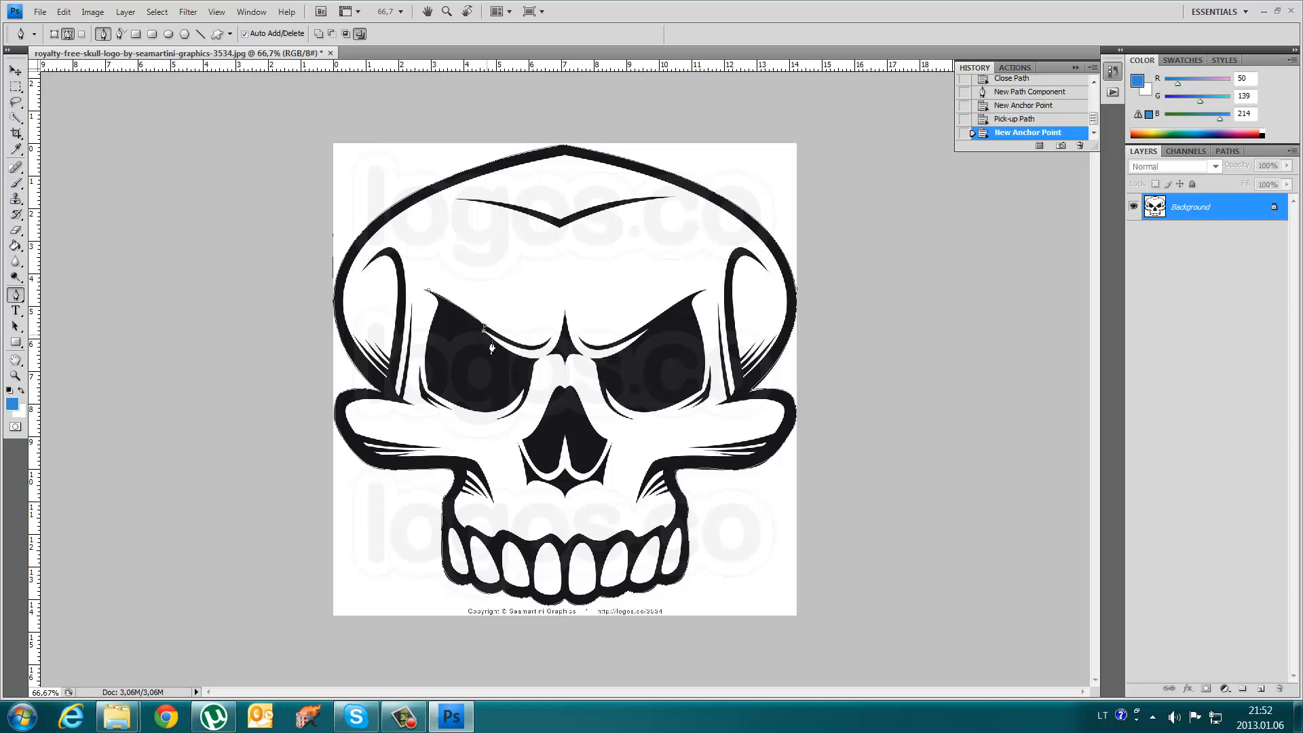
left_click_drag(539, 358, 560, 353)
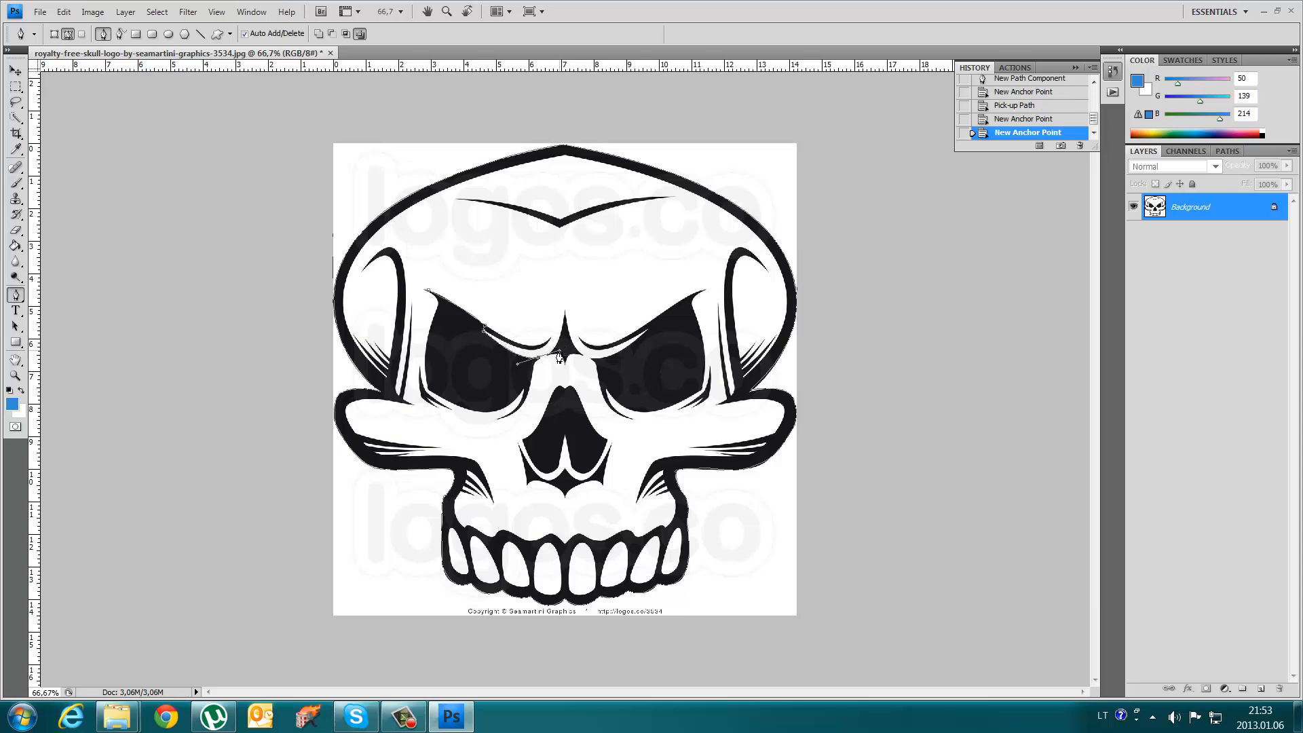
left_click(540, 358)
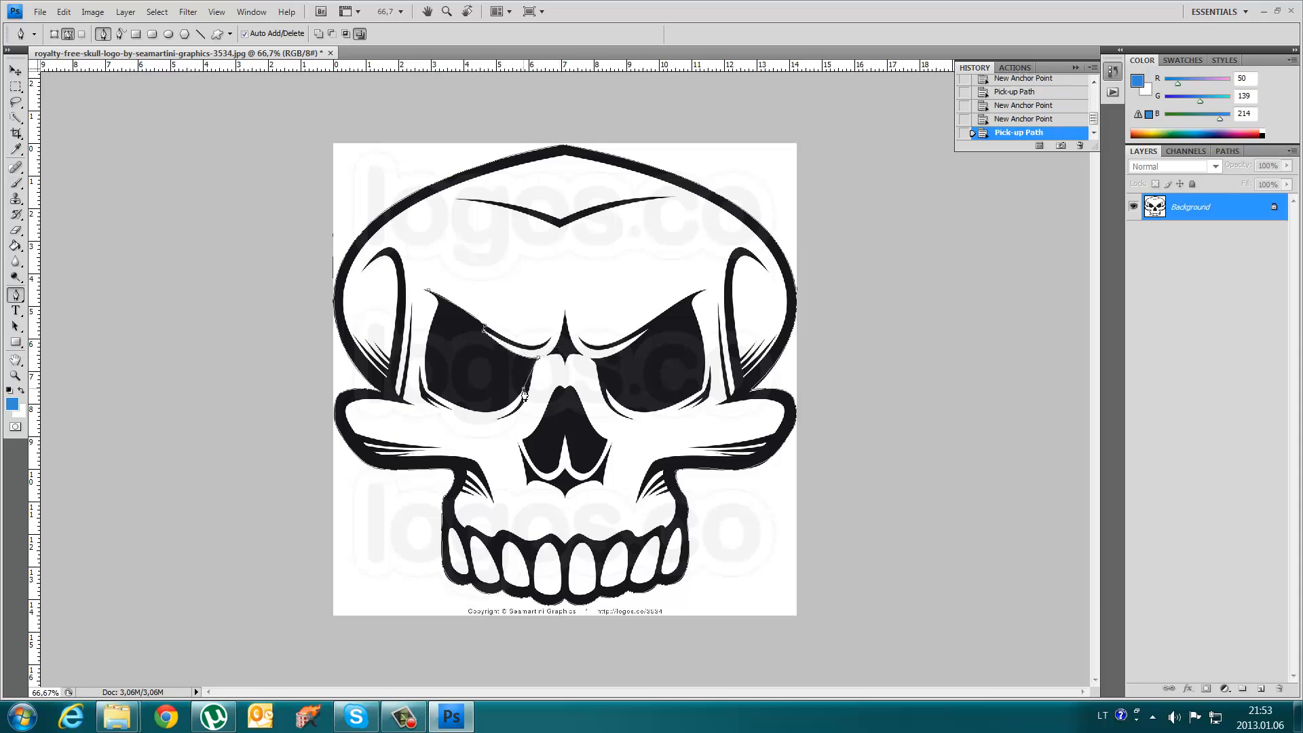
- Trace the left eye socket's inner side, lower edge and outer side, closing the path at the outer upper corner
left_click(524, 391)
left_click_drag(487, 412, 384, 360)
left_click(488, 412)
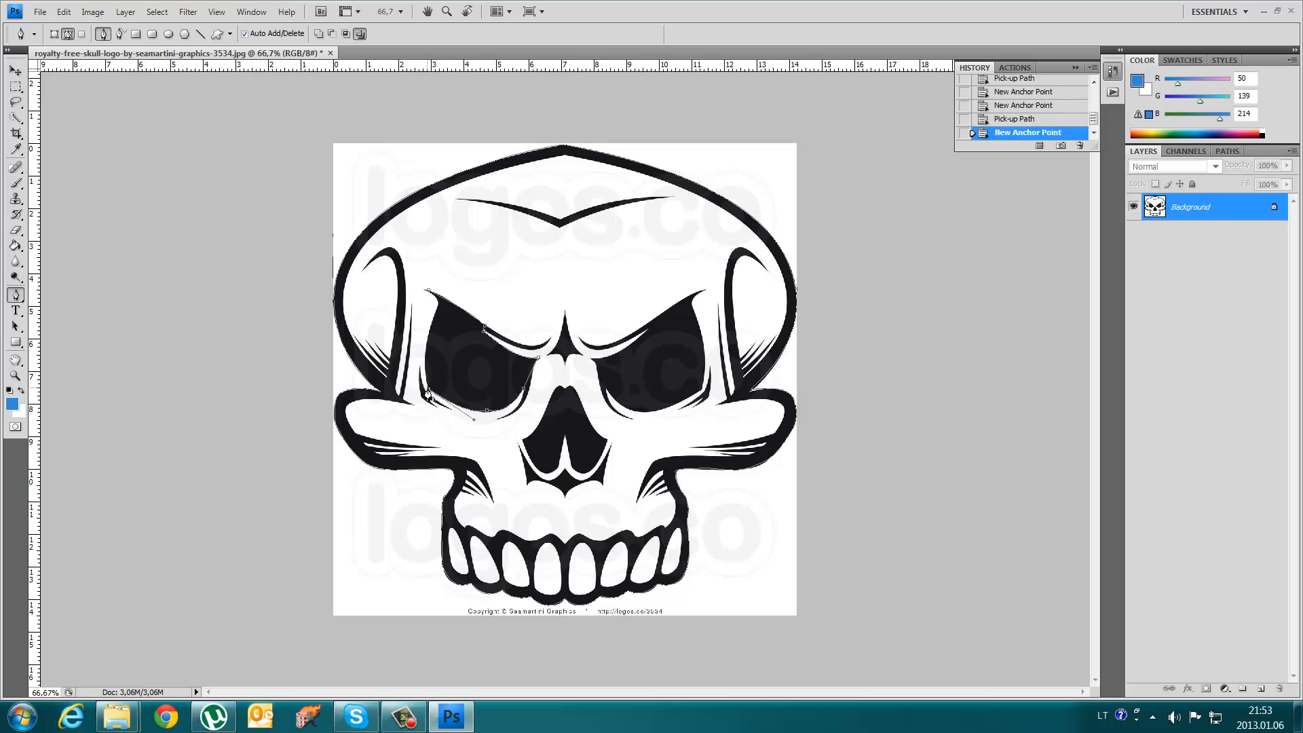
left_click(429, 394)
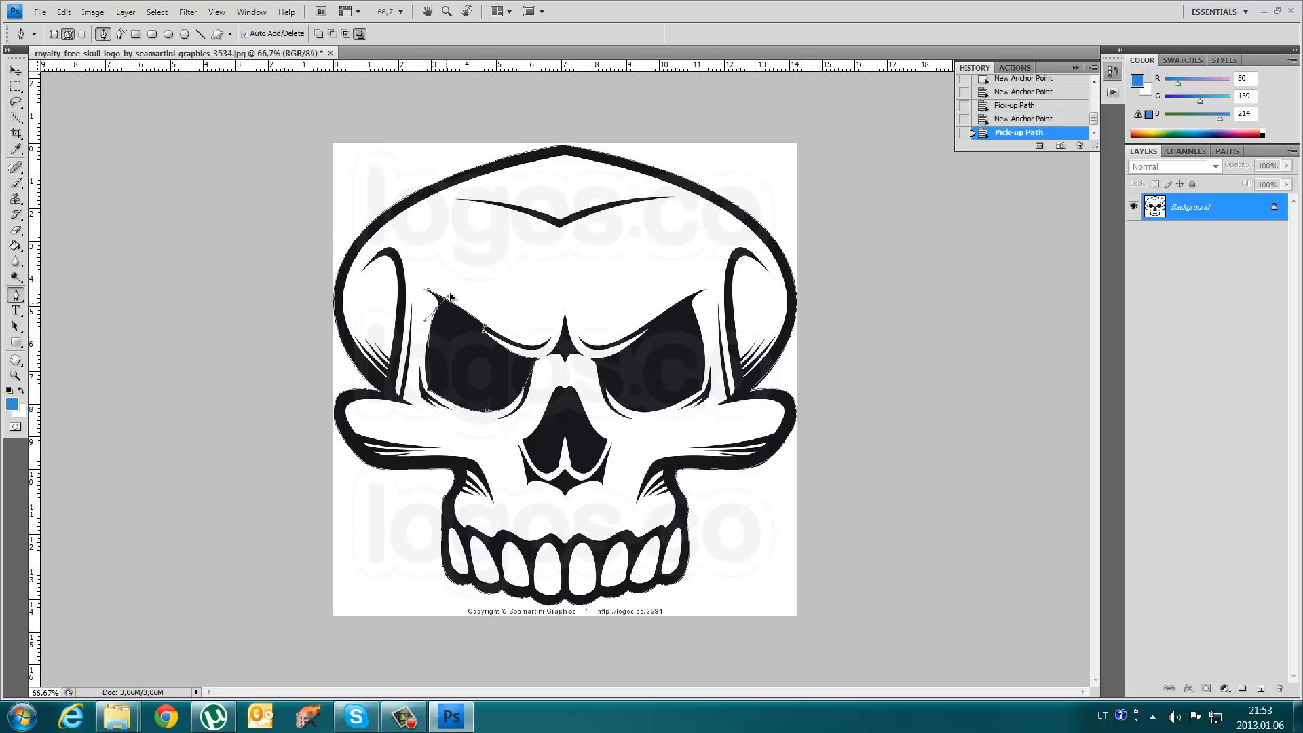
left_click_drag(449, 294, 454, 281)
left_click(437, 309)
left_click(428, 291)
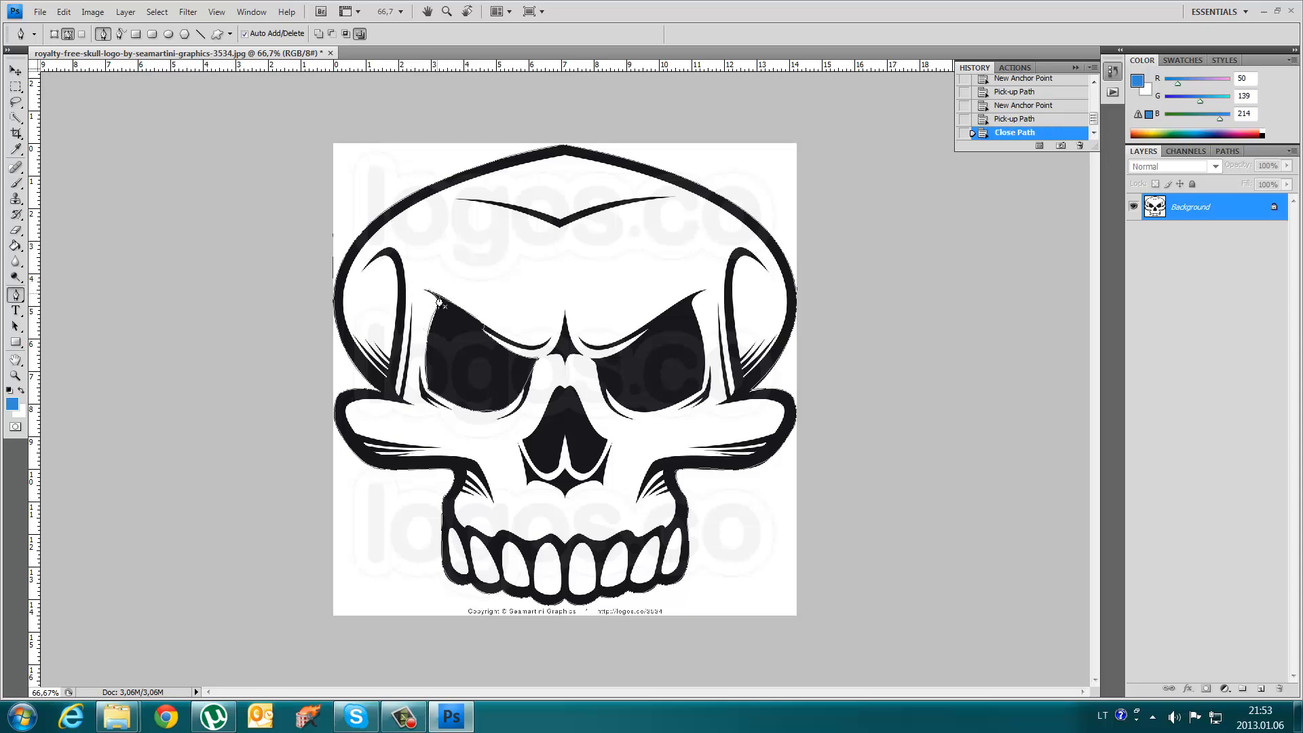
- Start a path at the right eye socket's outer corner and trace its upper edge to the inner corner
left_click(704, 296)
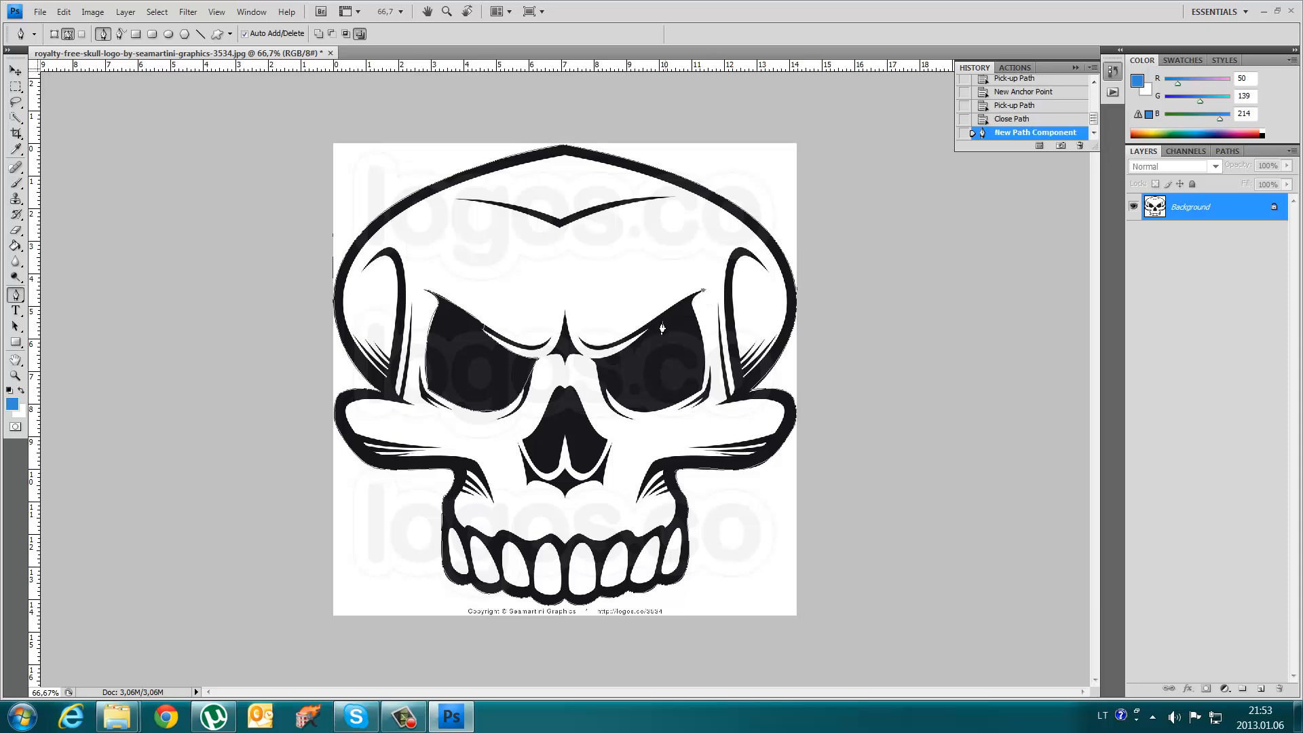
left_click(647, 326)
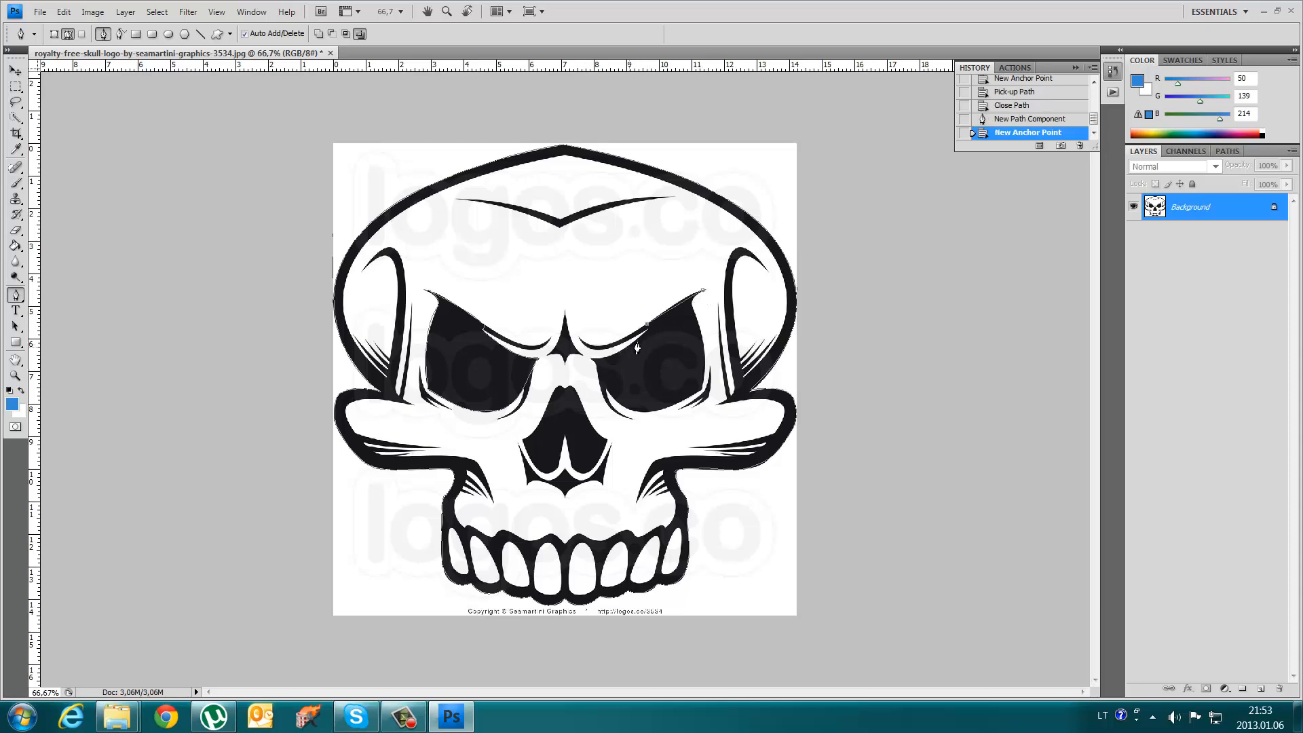
left_click(649, 335)
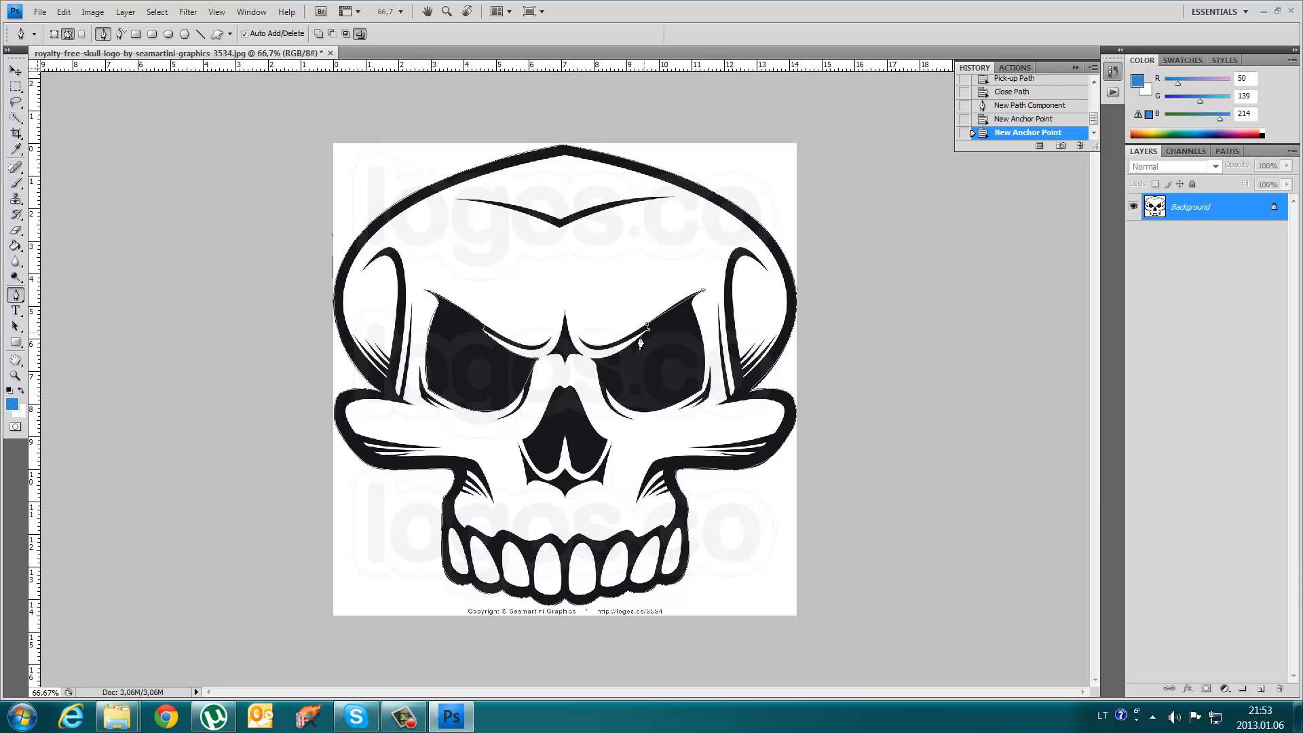
left_click_drag(595, 359, 565, 359)
left_click(595, 359)
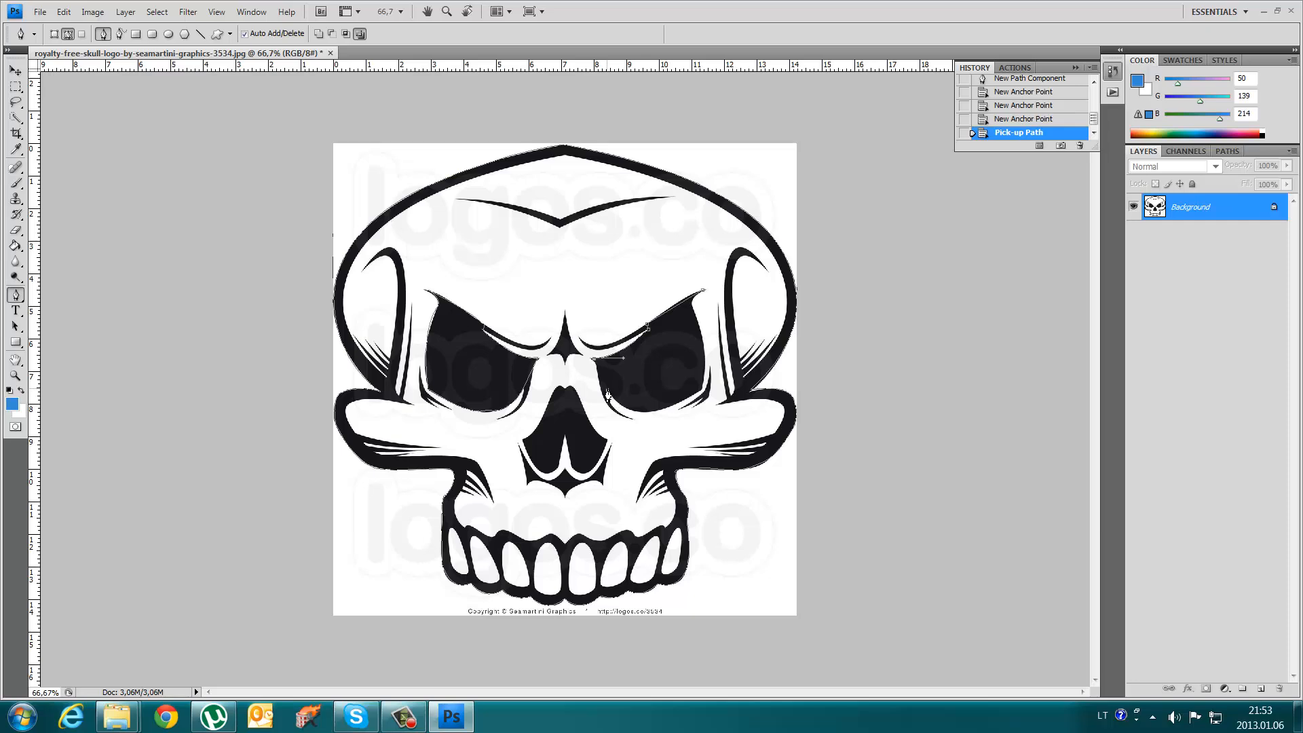
- Trace the right eye socket's inner side, lower edge and outer side, closing the path at its starting corner
left_click(606, 390)
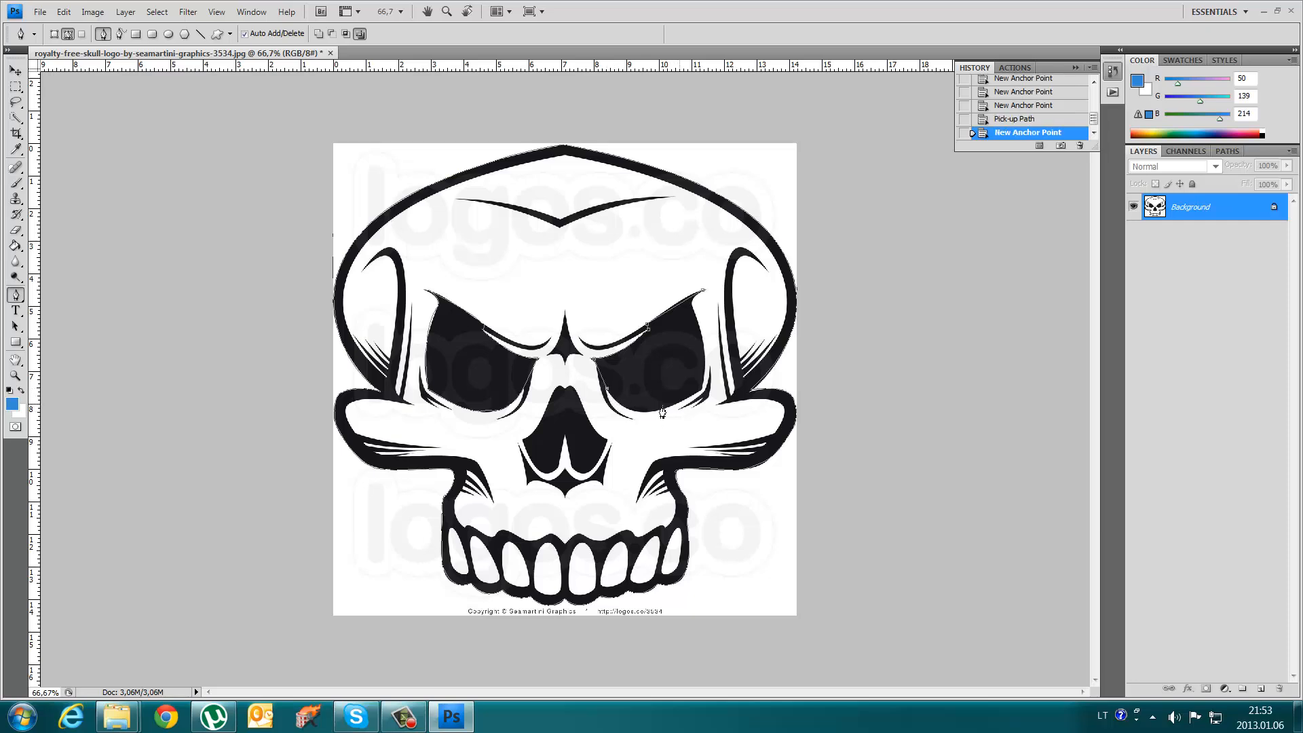
left_click_drag(659, 409, 692, 397)
left_click(660, 410, "alt")
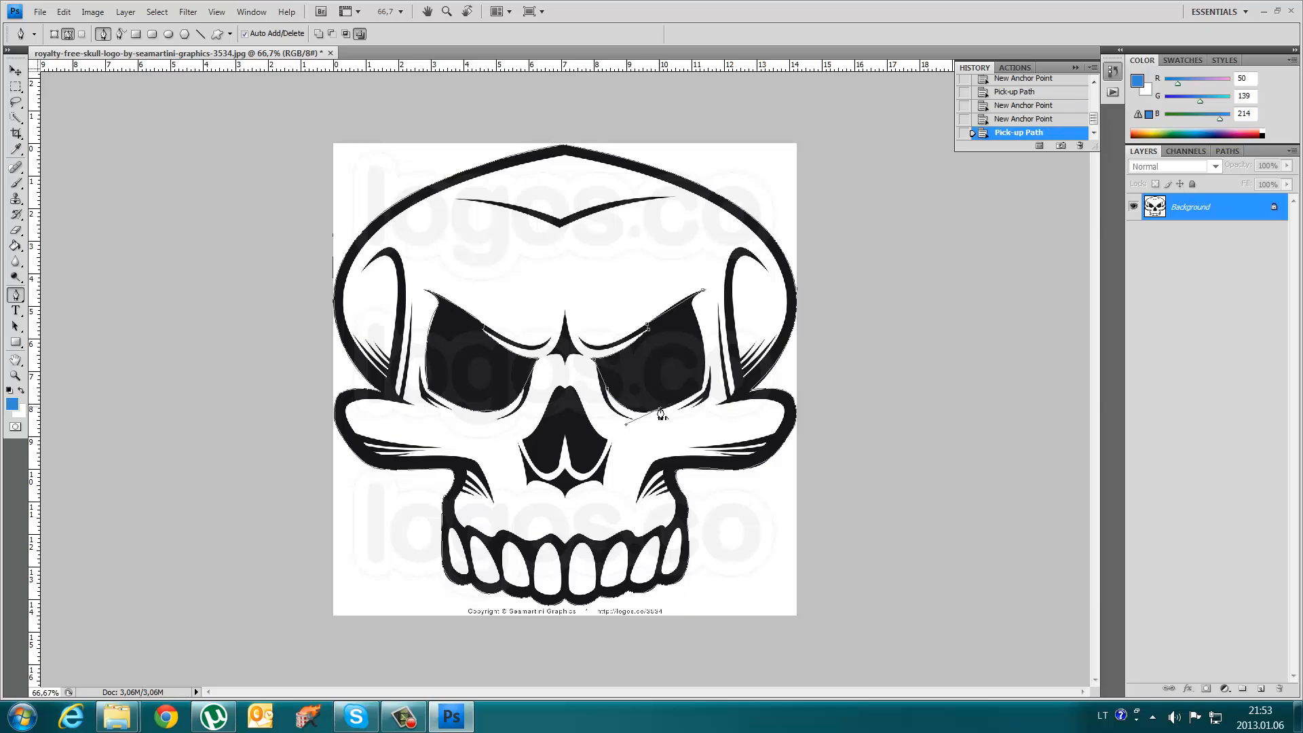
left_click_drag(709, 378, 709, 378)
left_click(702, 389, "alt")
left_click_drag(693, 311, 720, 282)
left_click(694, 311, "alt")
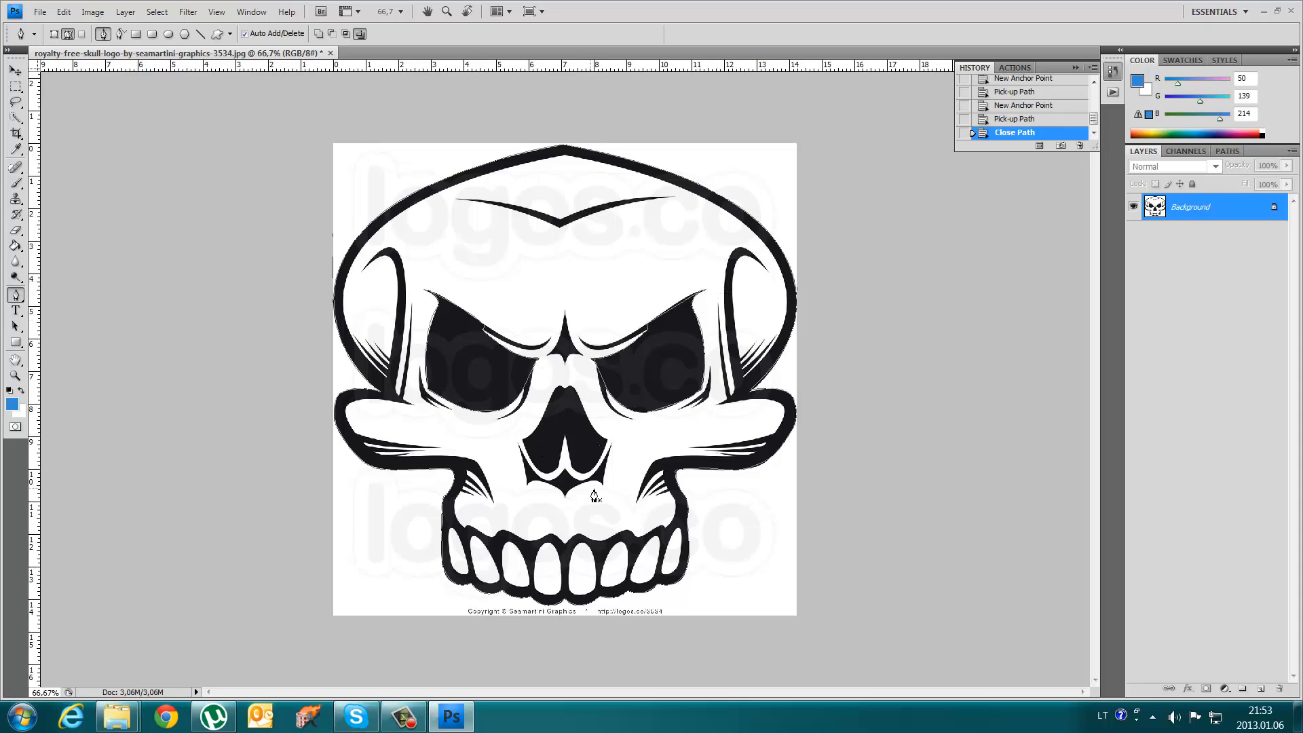
- Start a path at the top of the nose cavity and trace down its right side and around the right nostril's bottom
left_click(567, 394)
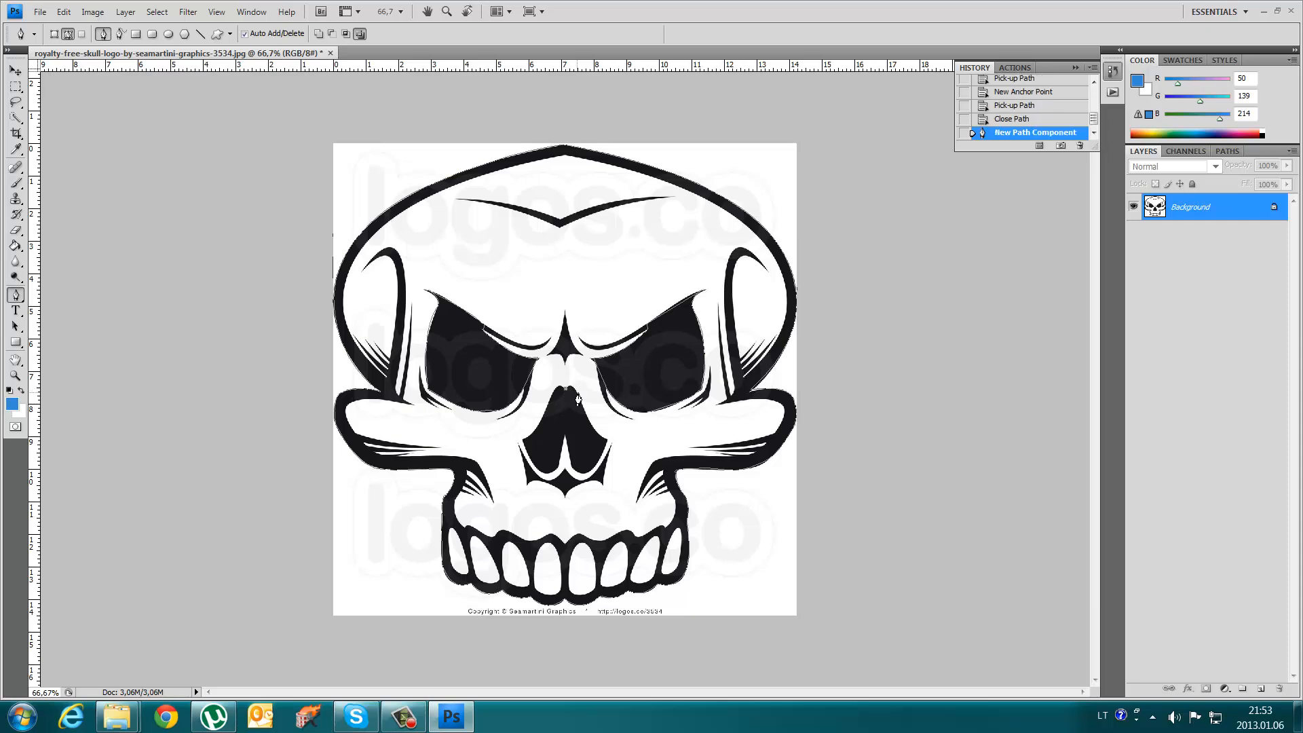
left_click_drag(583, 404, 583, 405)
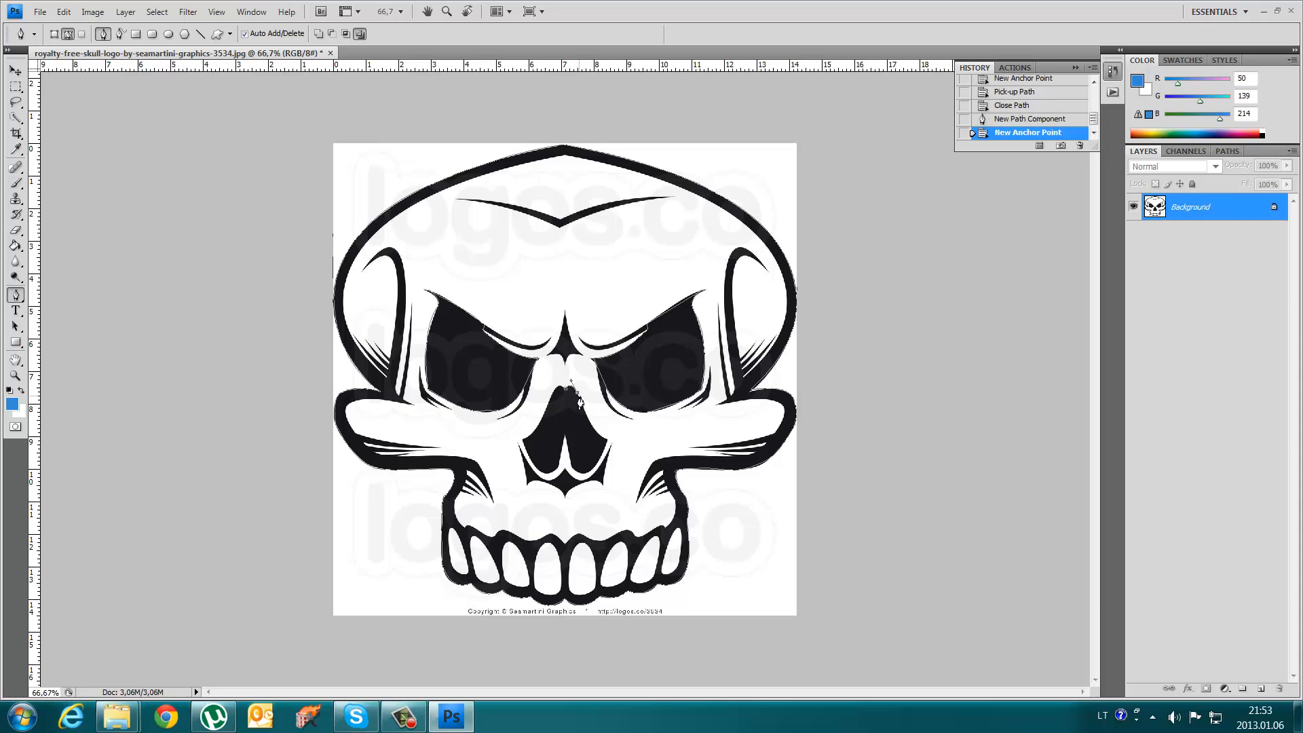
left_click(578, 393, "alt")
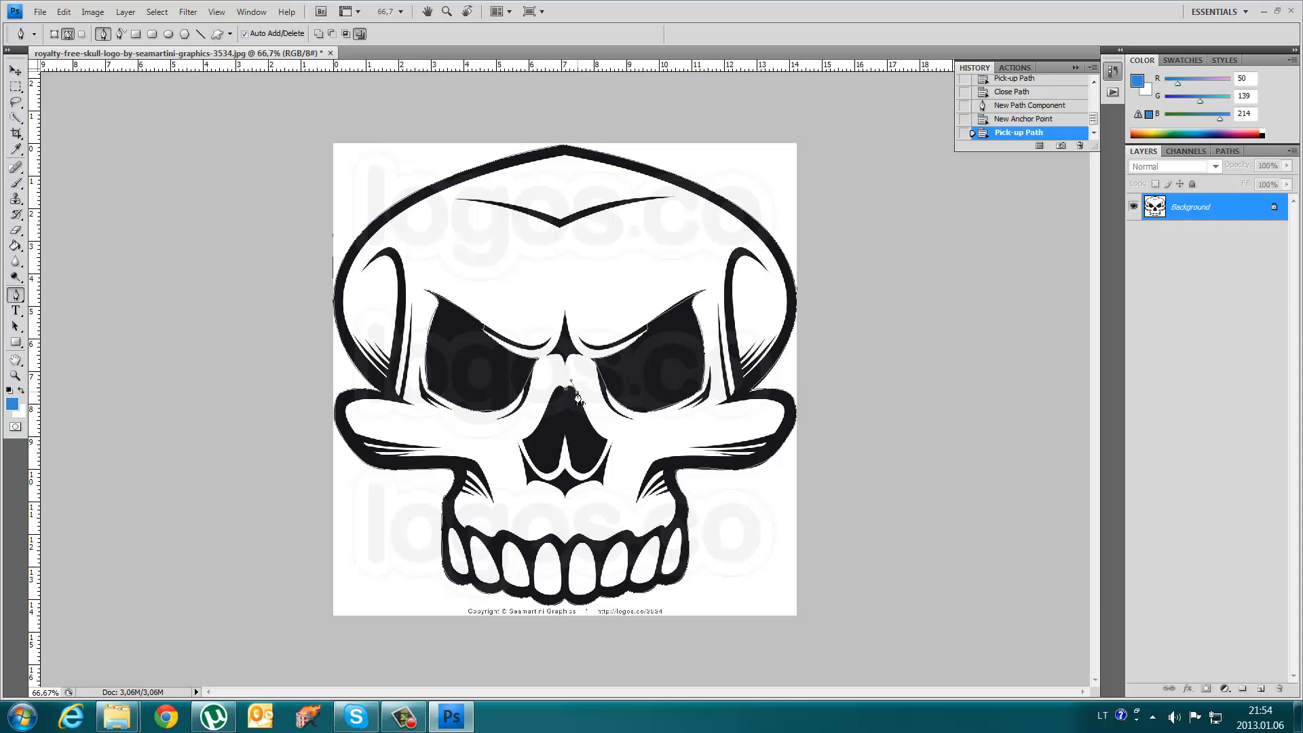
left_click_drag(607, 444, 618, 437)
left_click(606, 442, "alt")
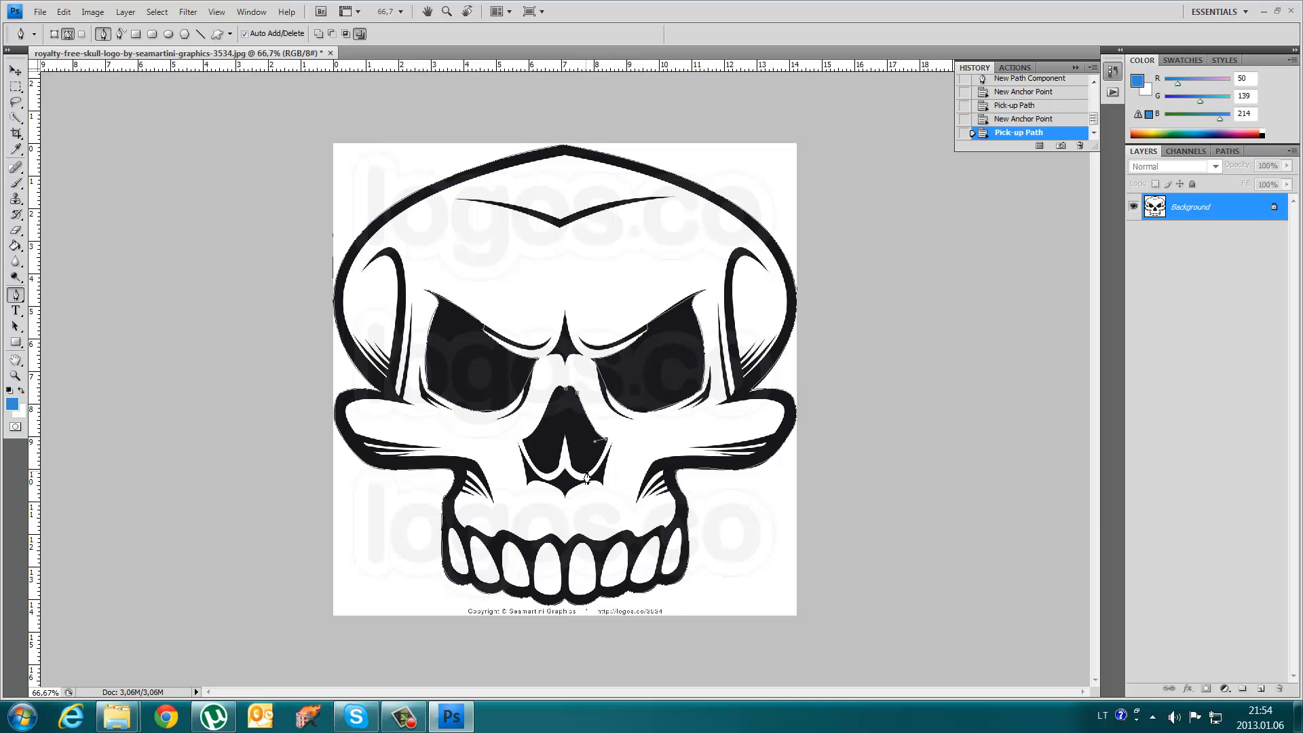
left_click_drag(573, 470, 549, 442)
left_click(573, 470, "alt")
- Trace the notch between the nostrils and the nose cavity's left side, closing the path at the top
left_click(567, 440)
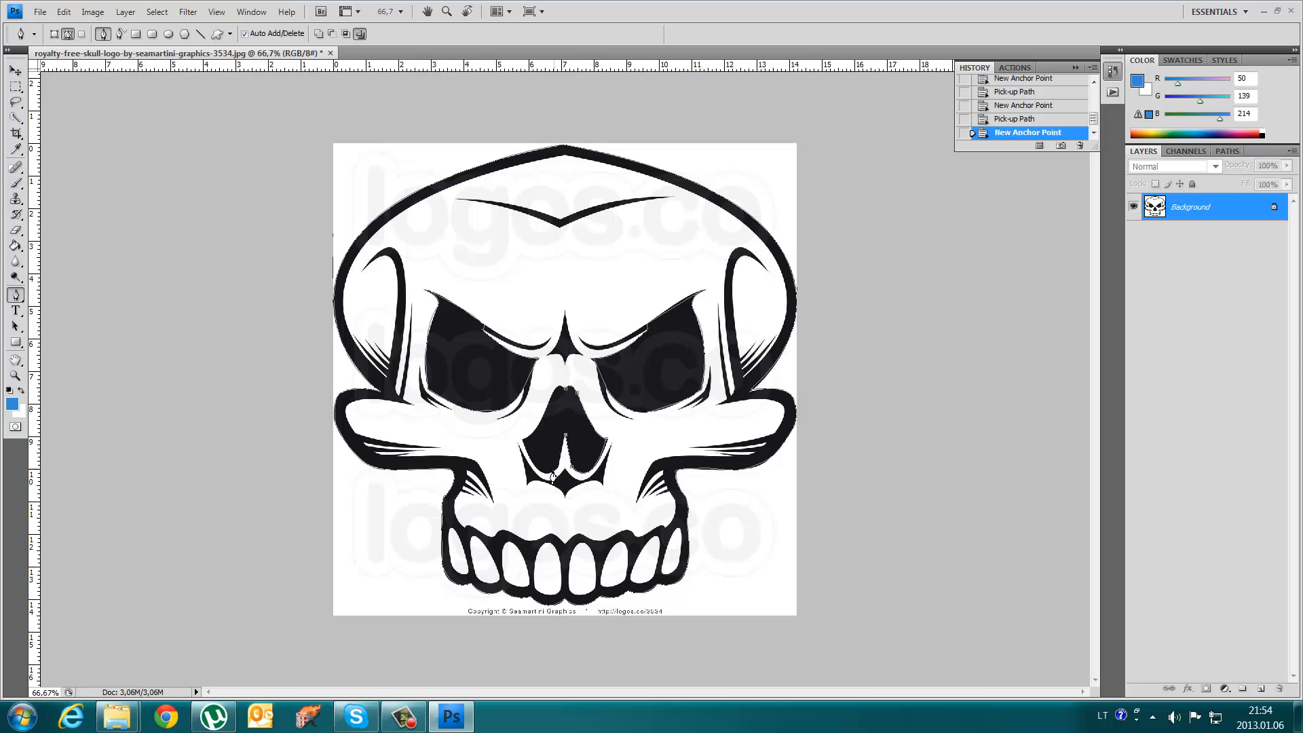
left_click(559, 471)
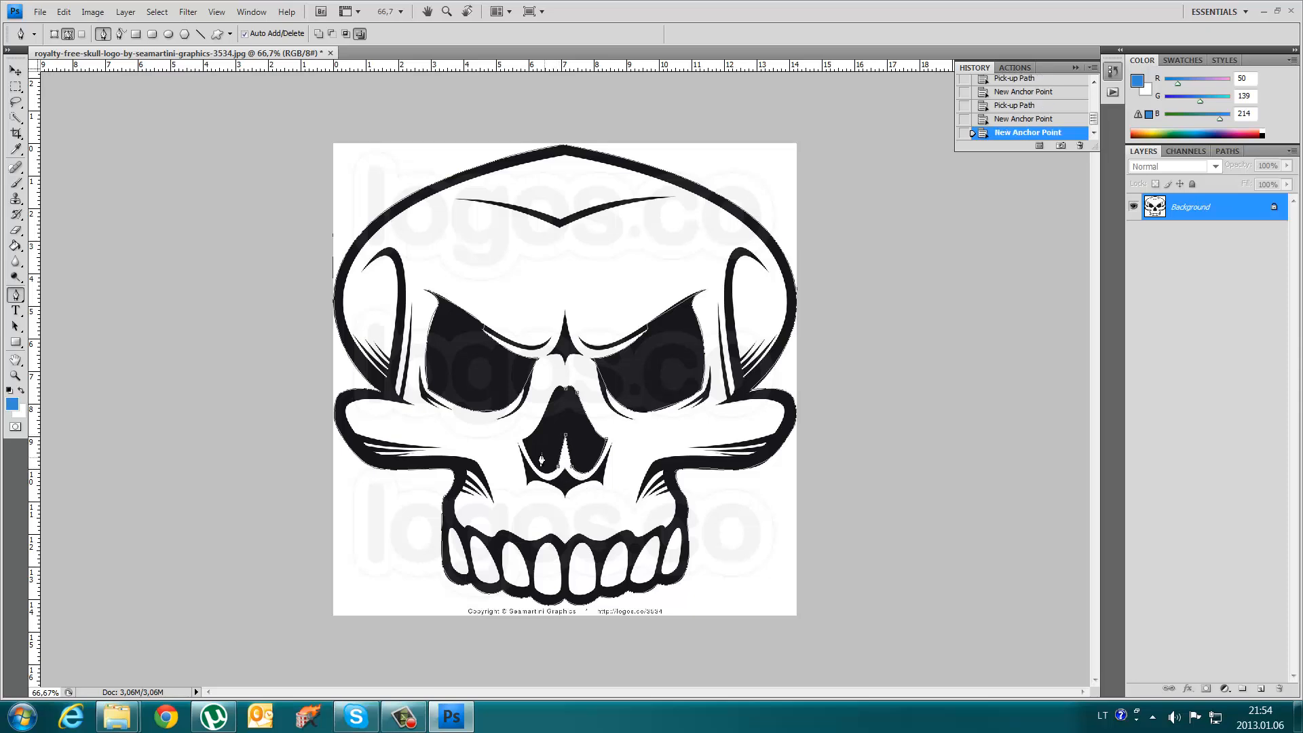
left_click_drag(522, 442, 505, 386)
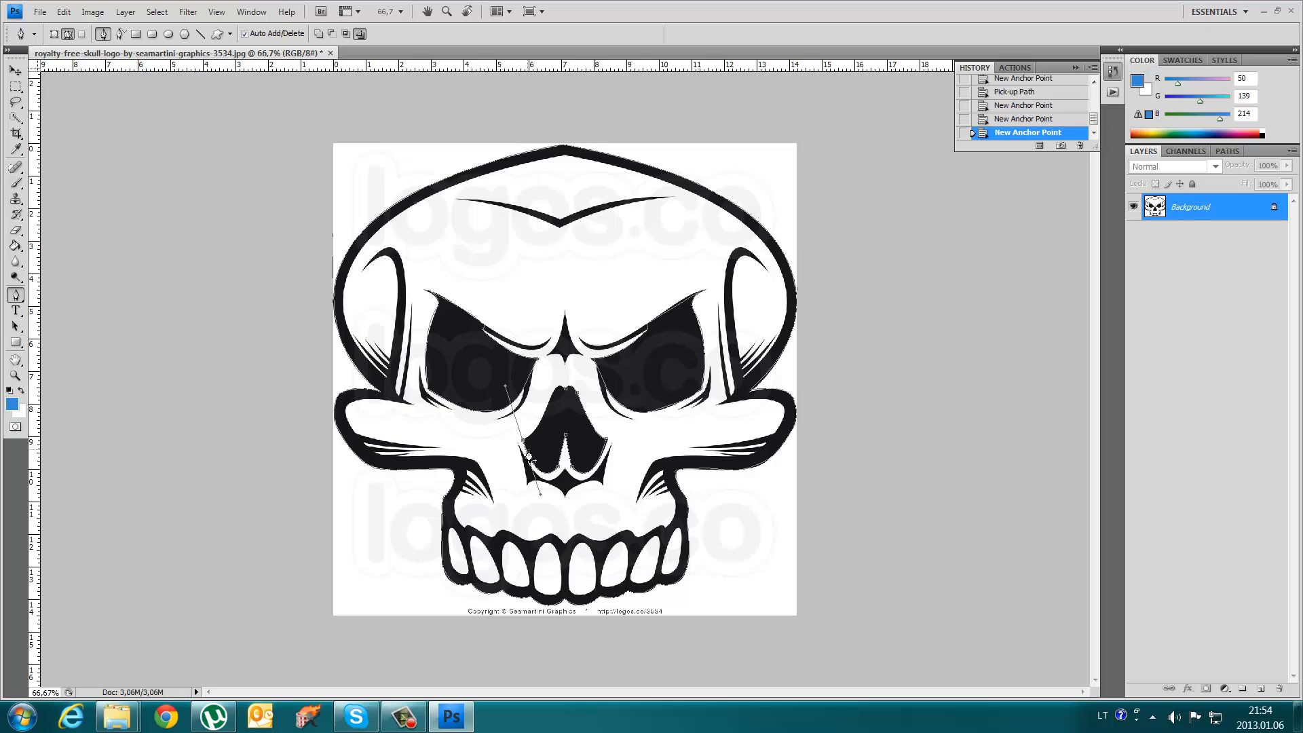
left_click(523, 441, "alt")
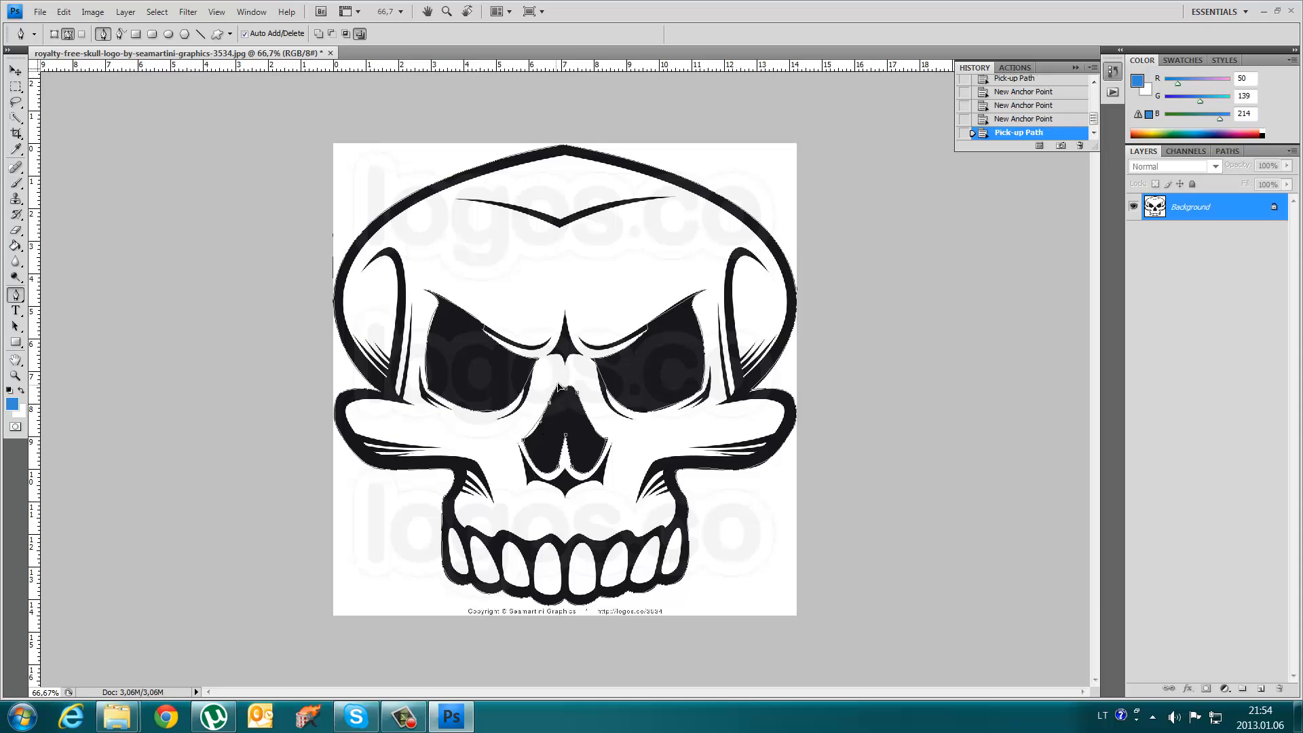
left_click_drag(564, 397, 577, 391)
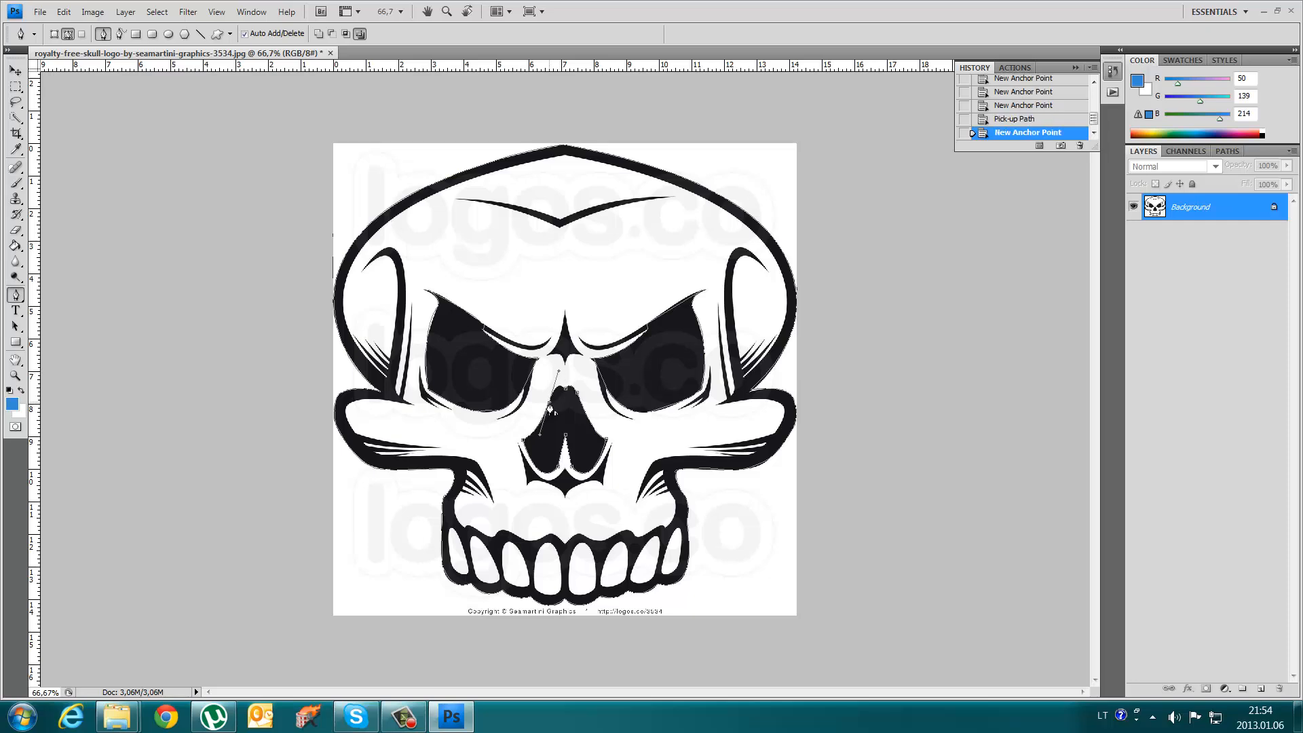
left_click(565, 397, "alt")
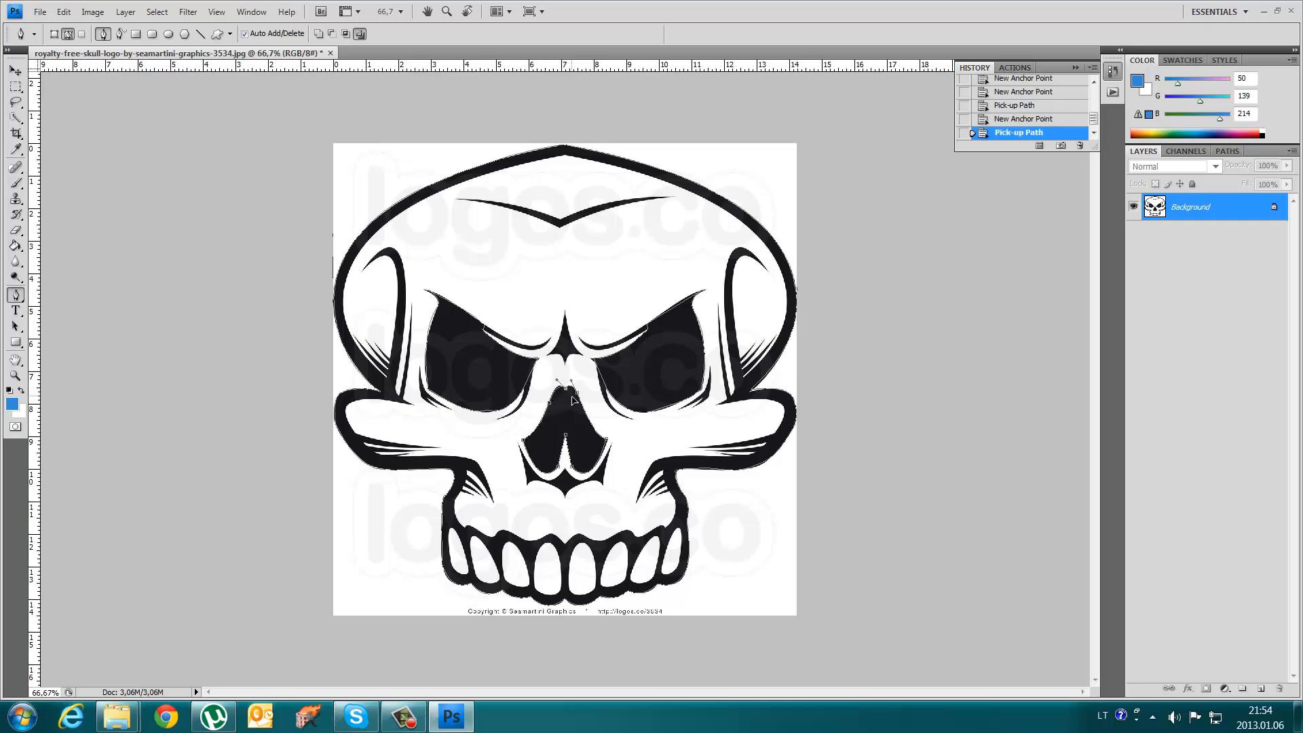
left_click(572, 406)
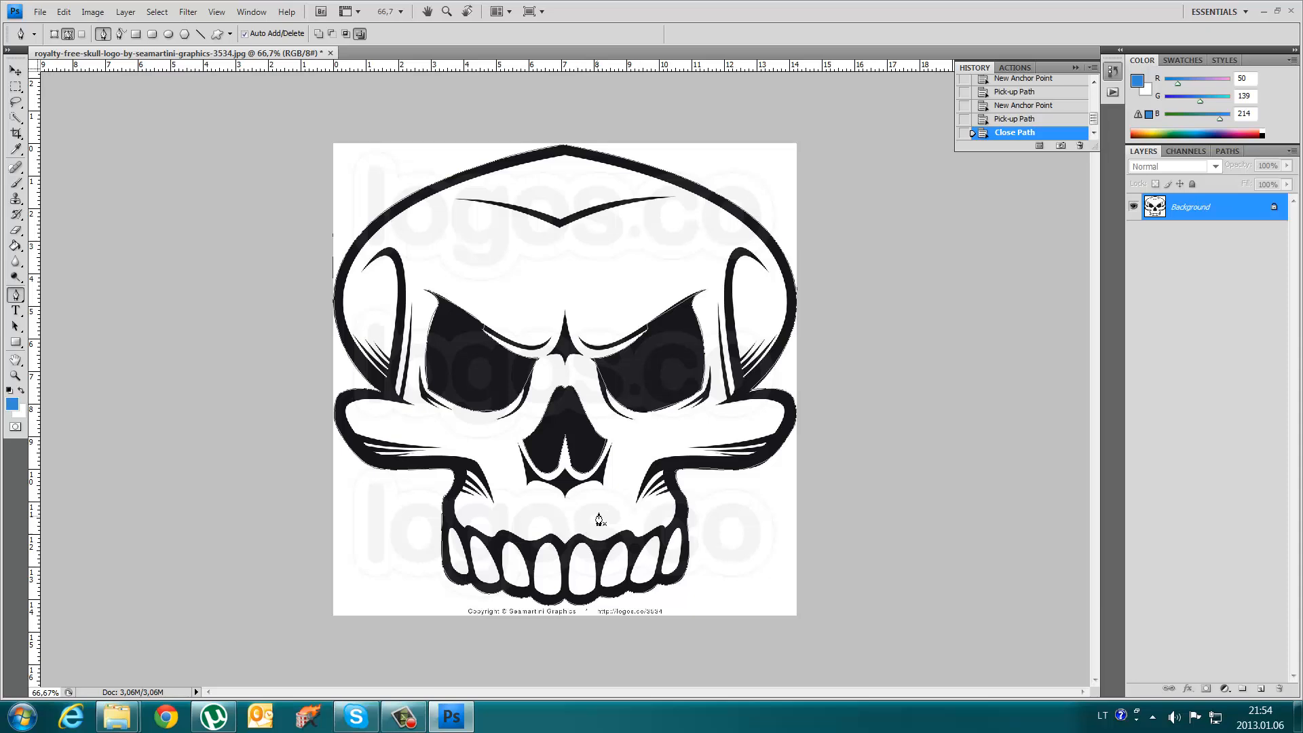
- Start a path at the right tip of the black shape beneath the nose and trace its outer edge around to the left tip
left_click(613, 446)
left_click(603, 486)
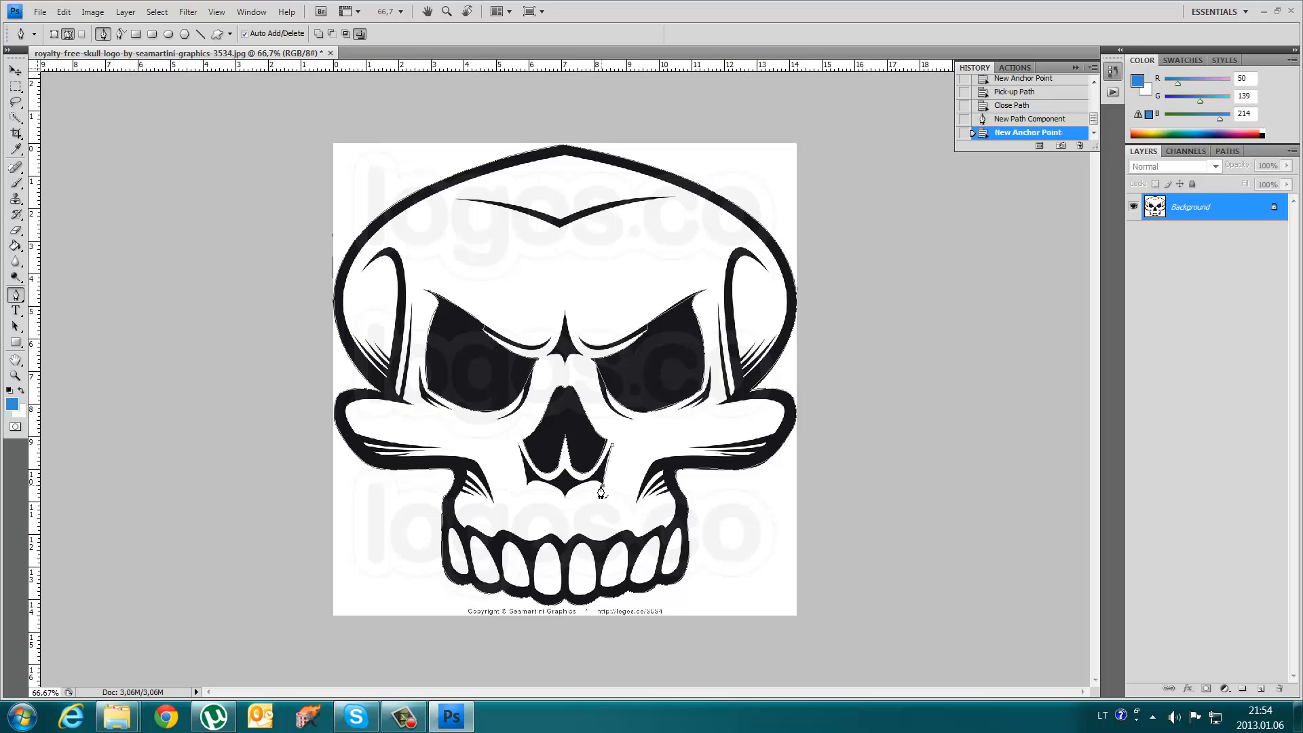
left_click_drag(566, 499, 550, 525)
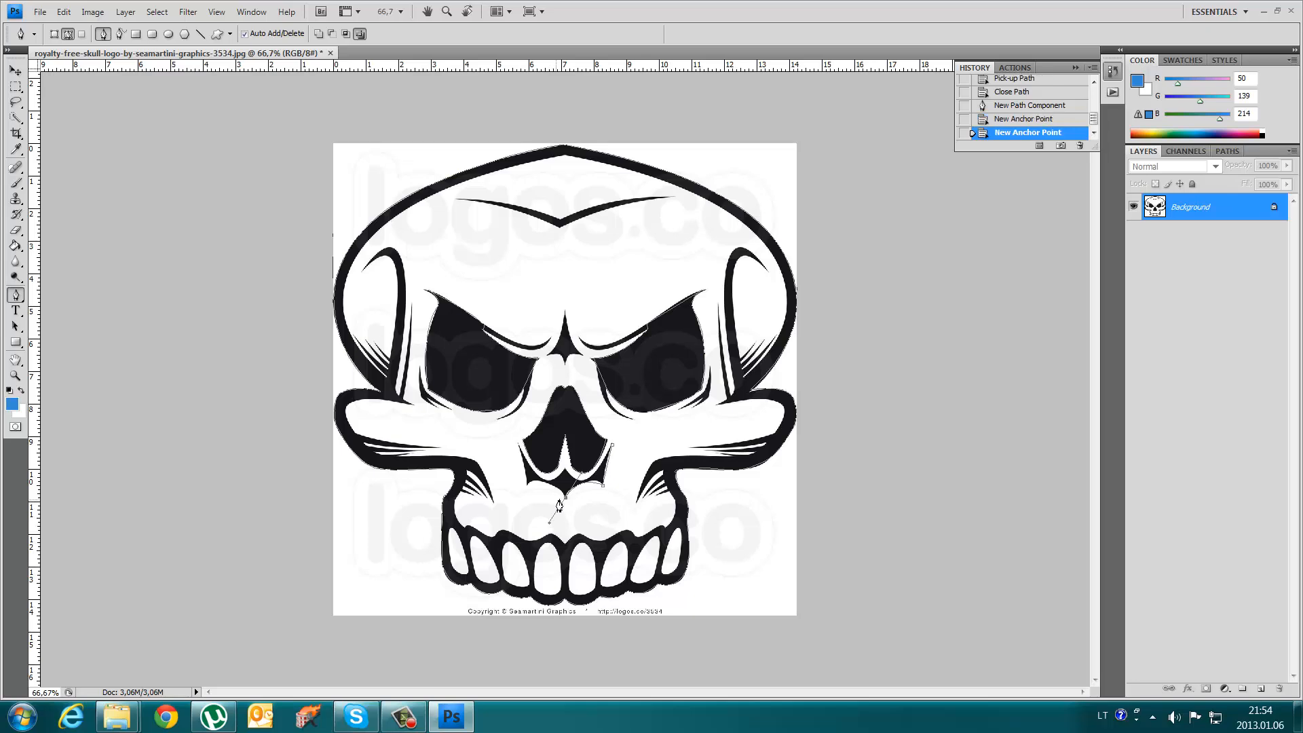
left_click(567, 499)
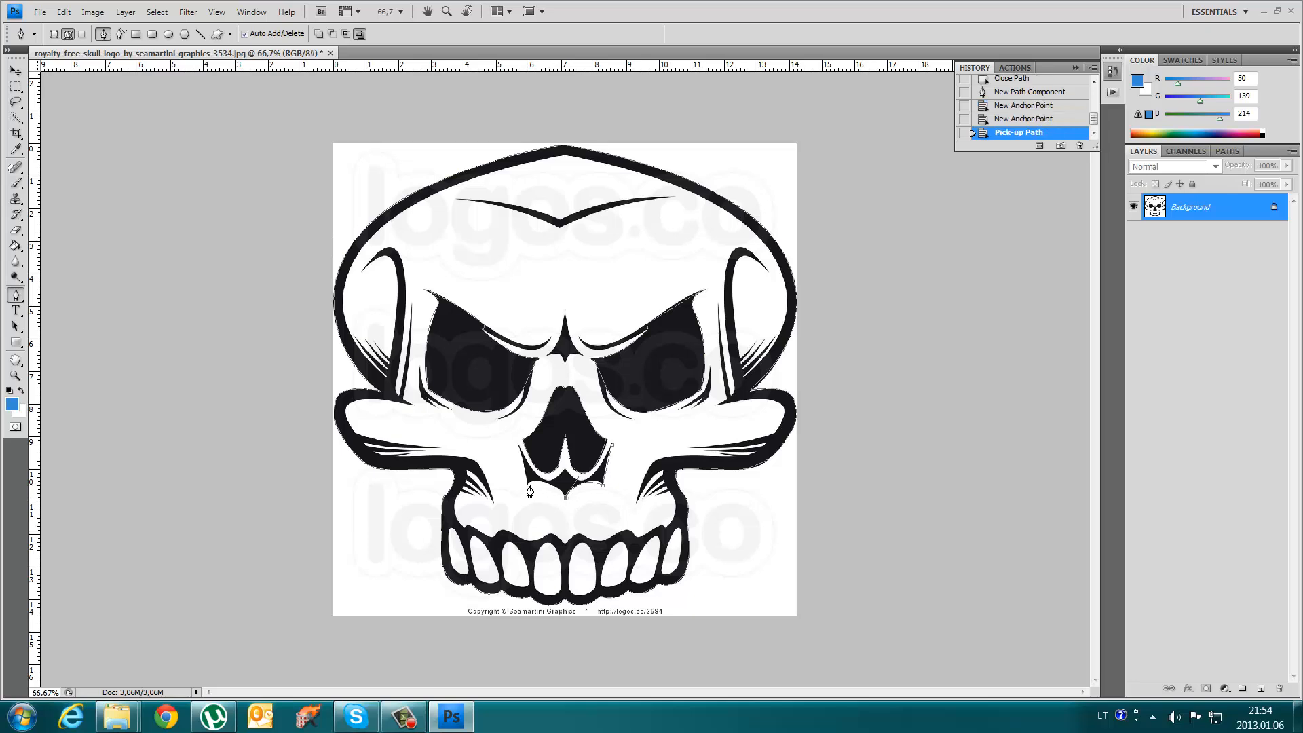
left_click_drag(528, 486, 509, 501)
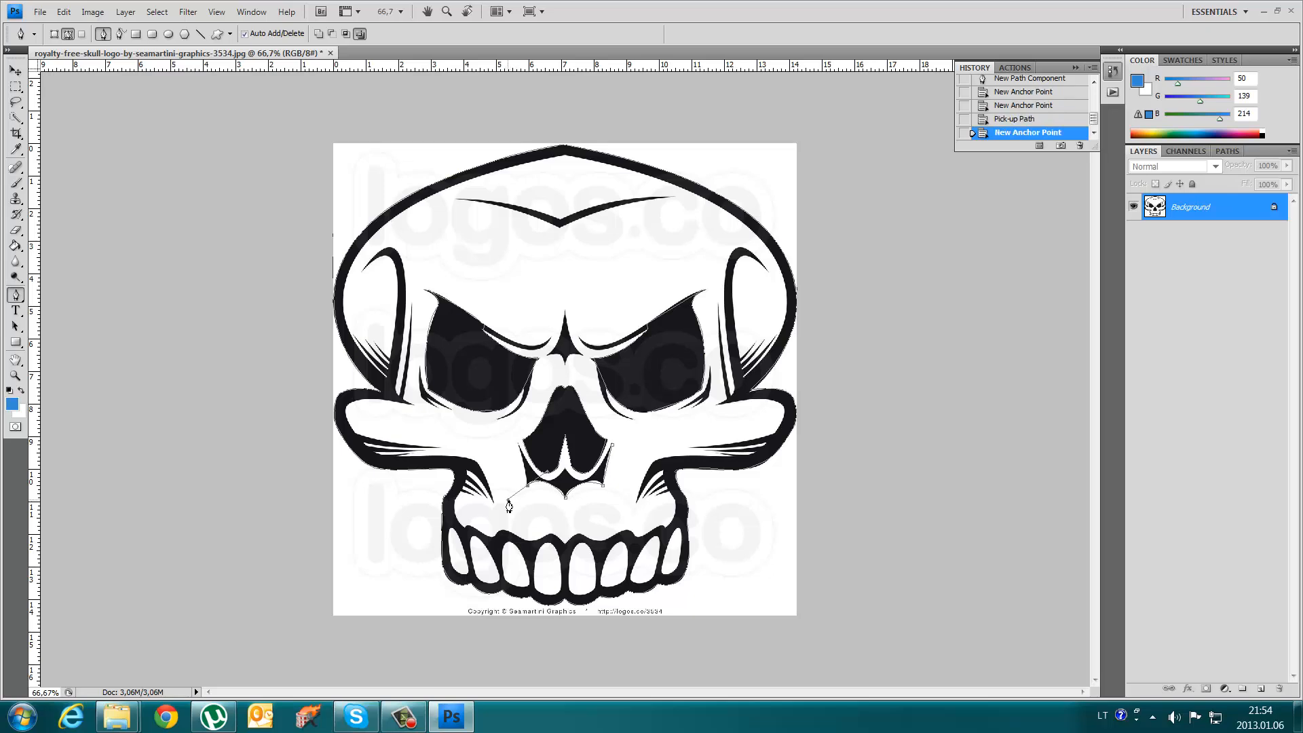
left_click(528, 486)
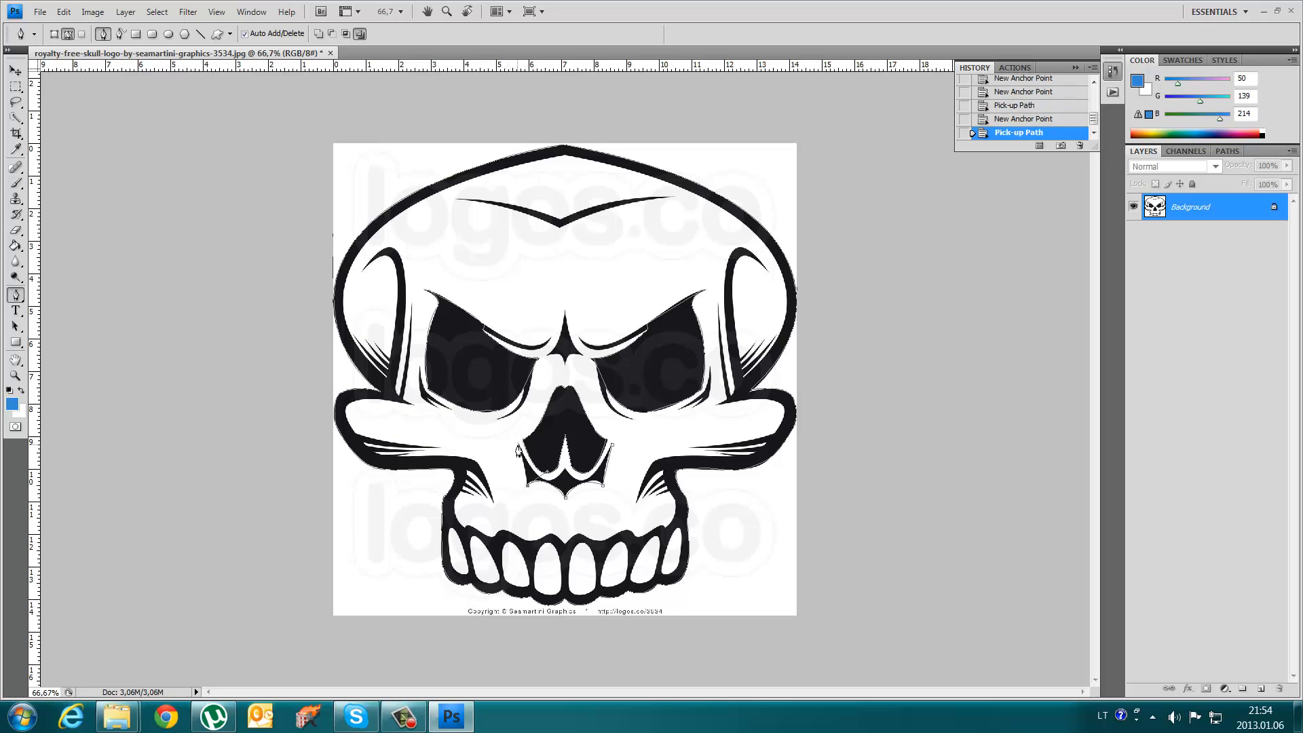
left_click(518, 443)
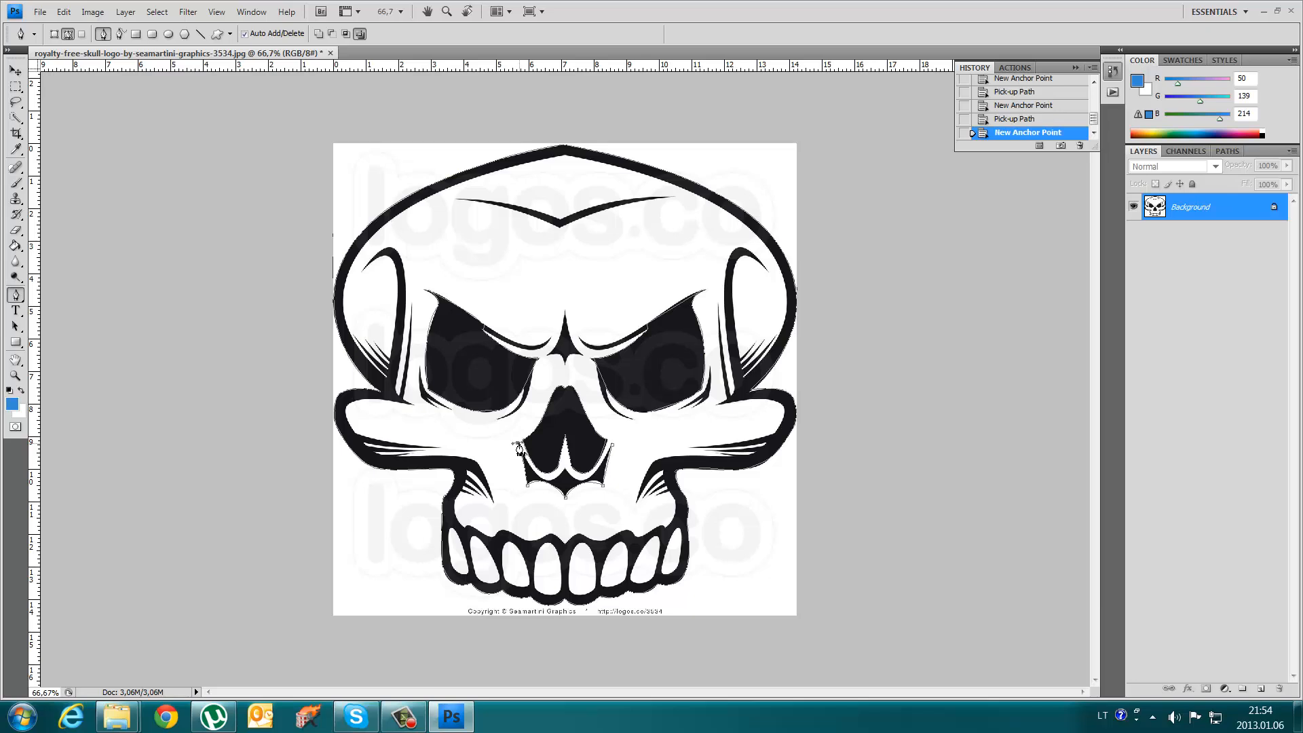
left_click(518, 444)
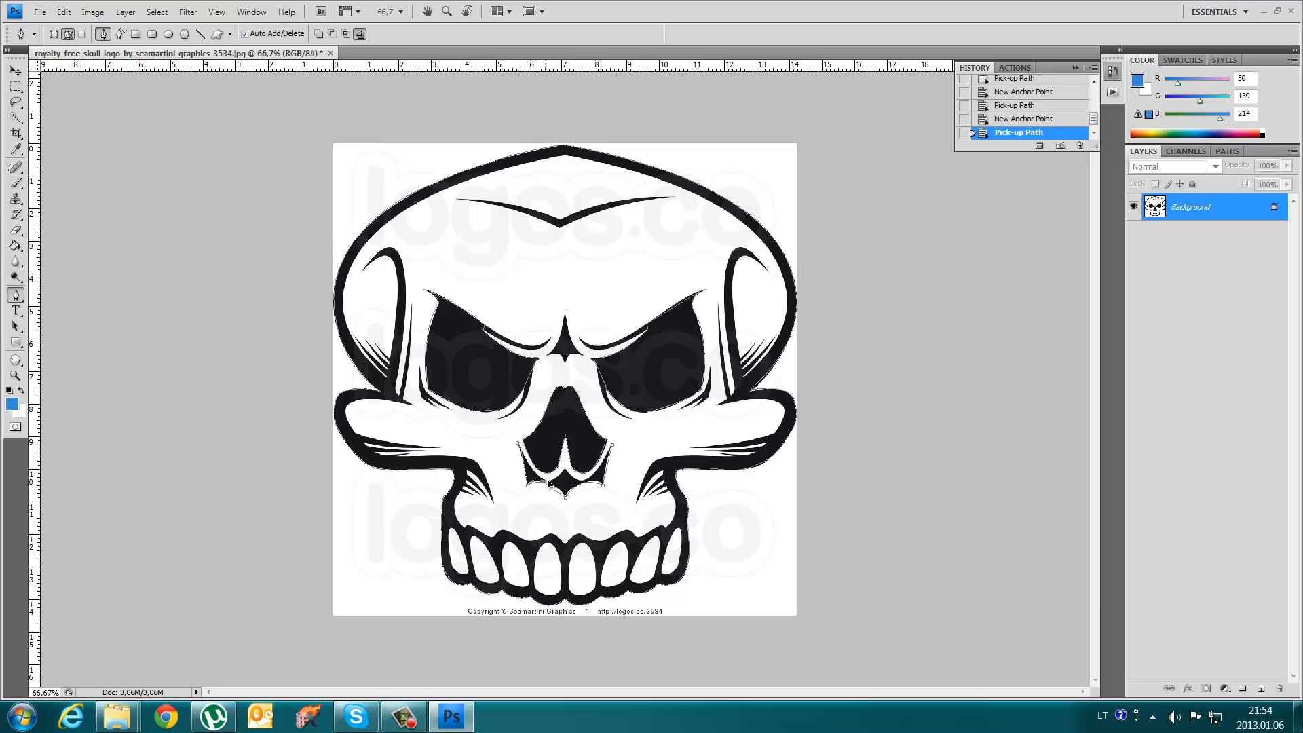
- Trace the inner edge of the shape beneath the nose under both nostrils and close the path at its right tip
left_click(549, 486)
key("ctrl+z")
left_click(537, 477)
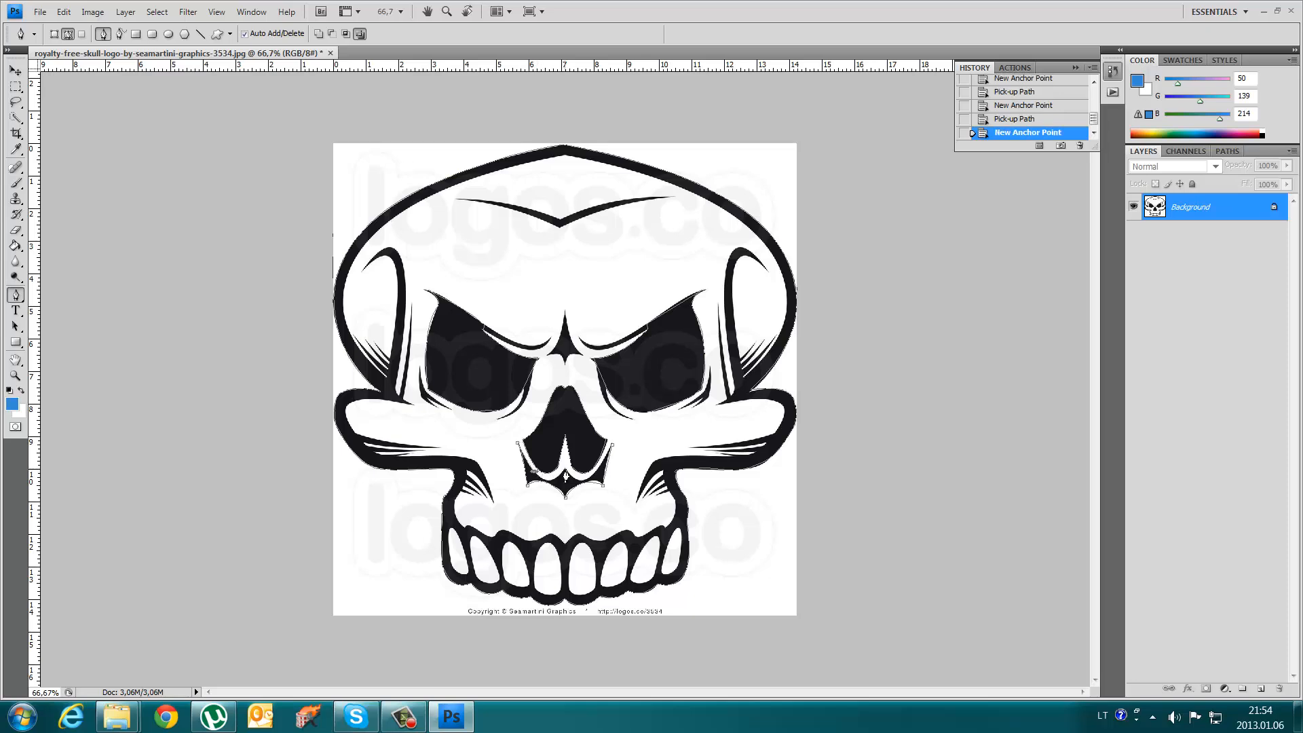
left_click_drag(566, 476, 584, 447)
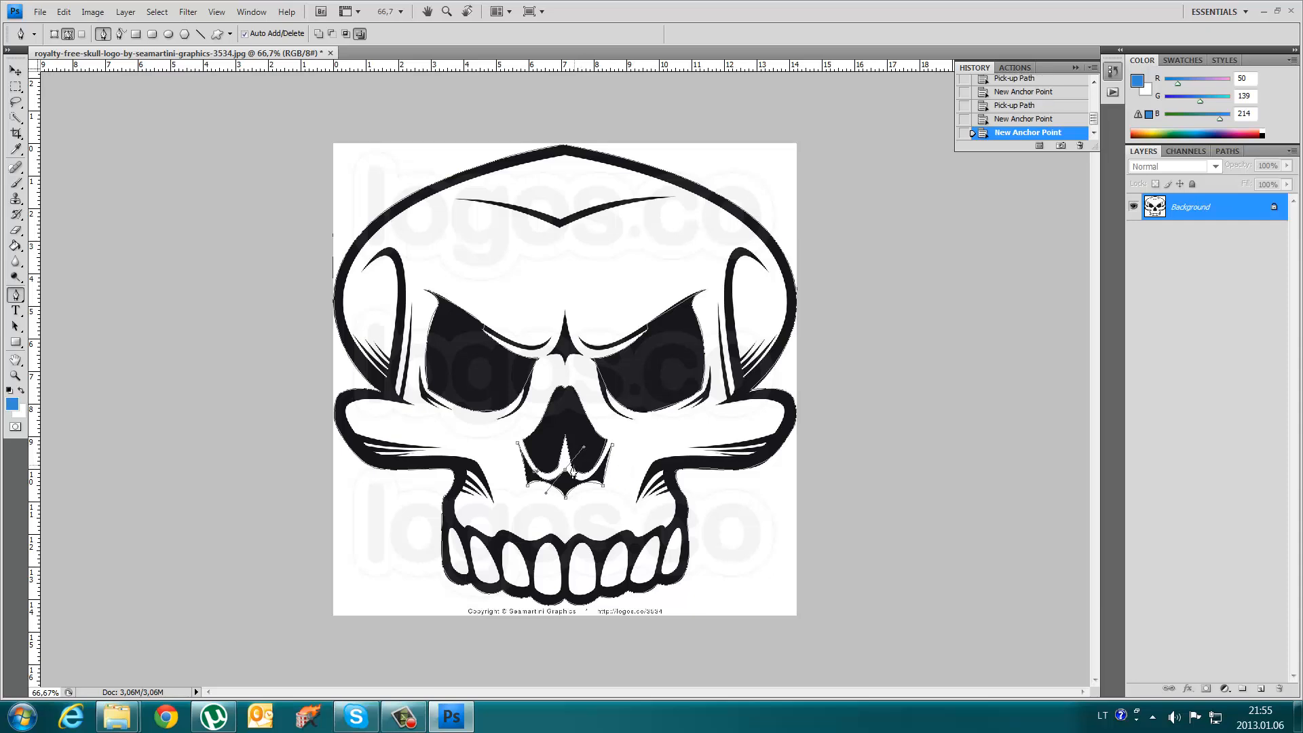
left_click(568, 476, "alt")
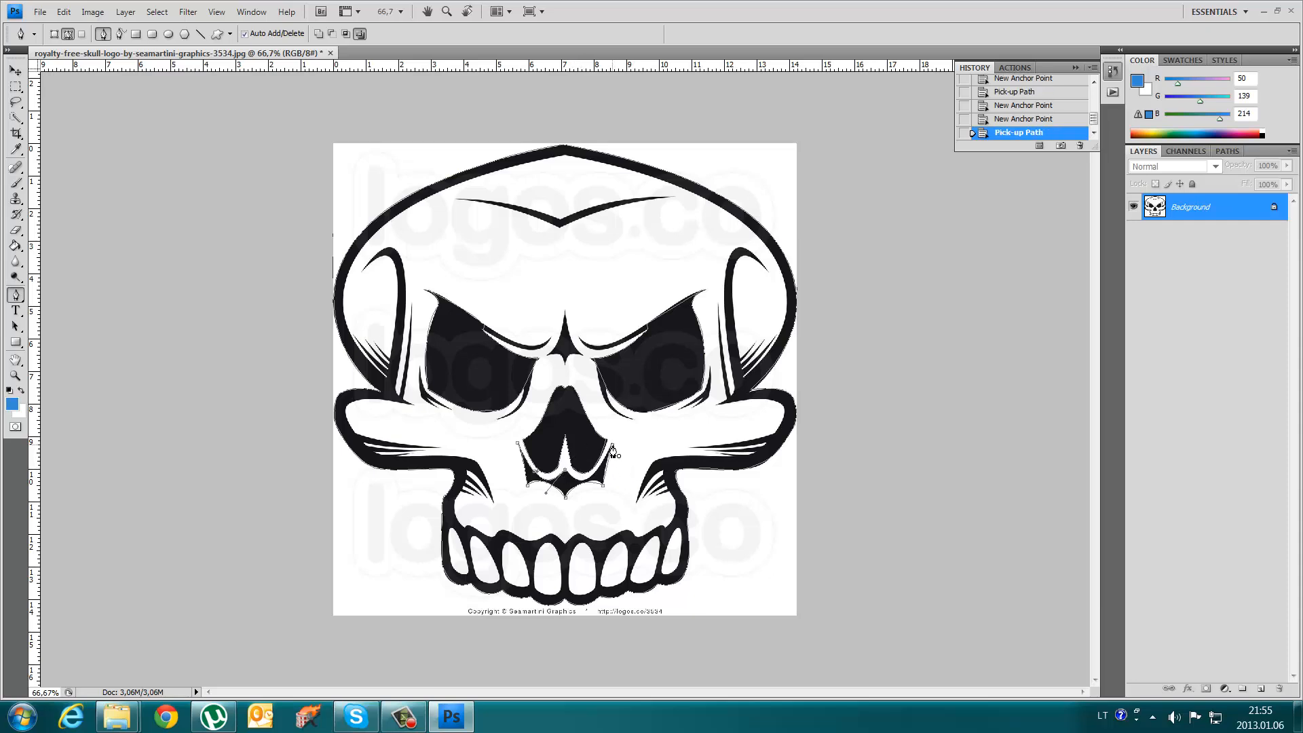
left_click_drag(612, 444, 635, 389)
left_click_drag(638, 389, 638, 390)
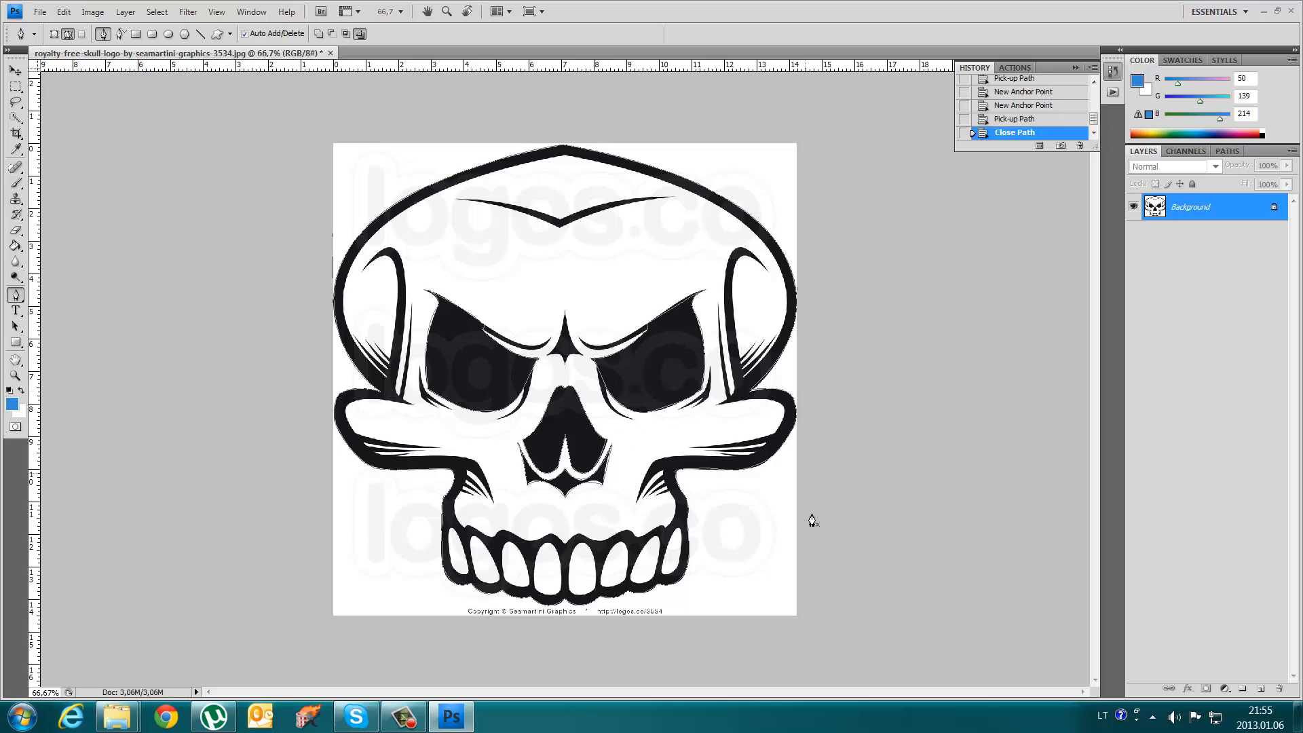
- Trace the pointed black shape between the eyebrows as a closed path, starting and ending at its upper tip
left_click(564, 312)
left_click_drag(581, 355, 566, 372)
left_click(580, 355)
left_click(566, 365, "alt")
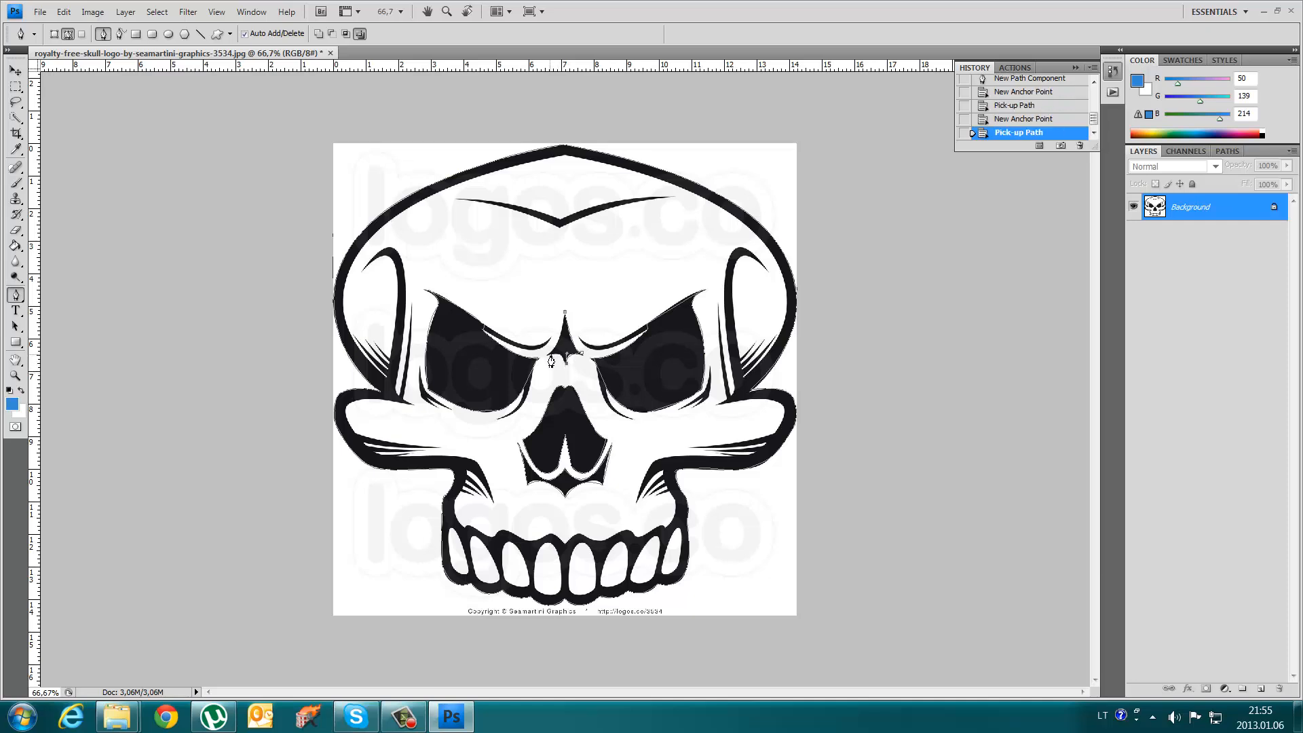
left_click_drag(538, 361, 539, 360)
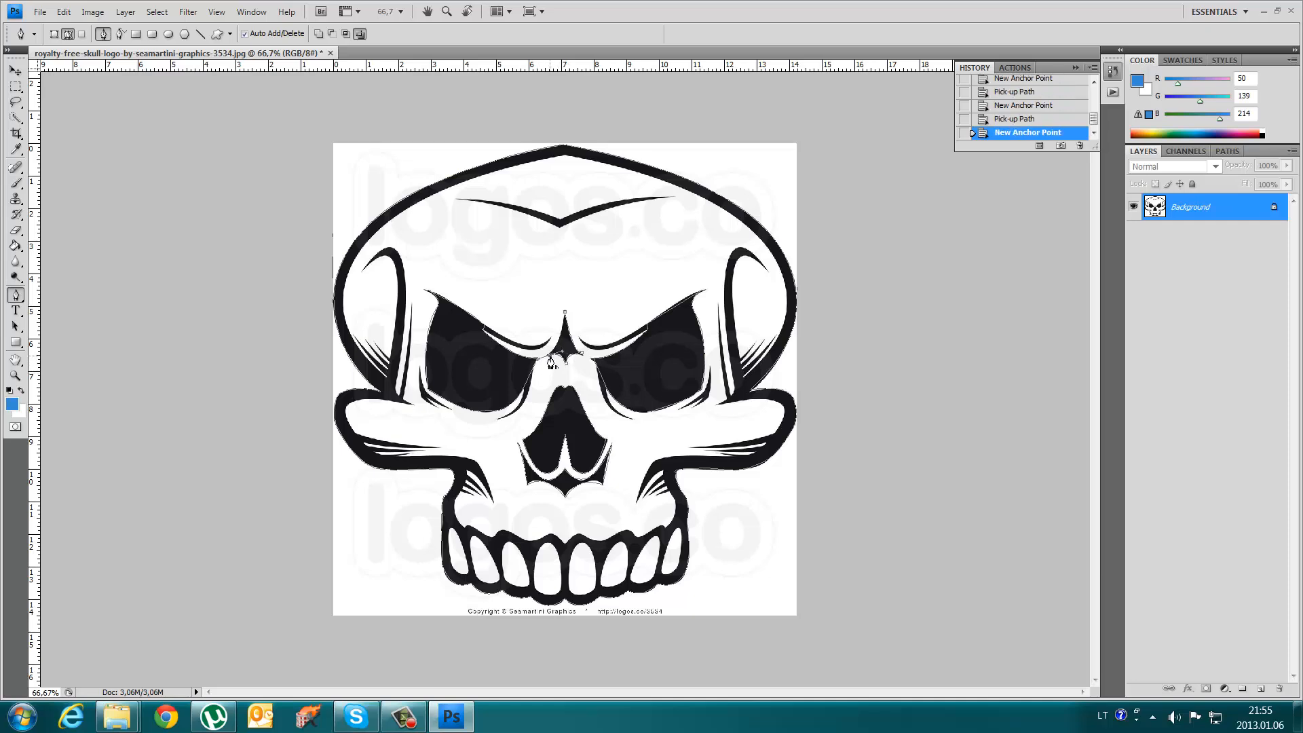
left_click(551, 356, "alt")
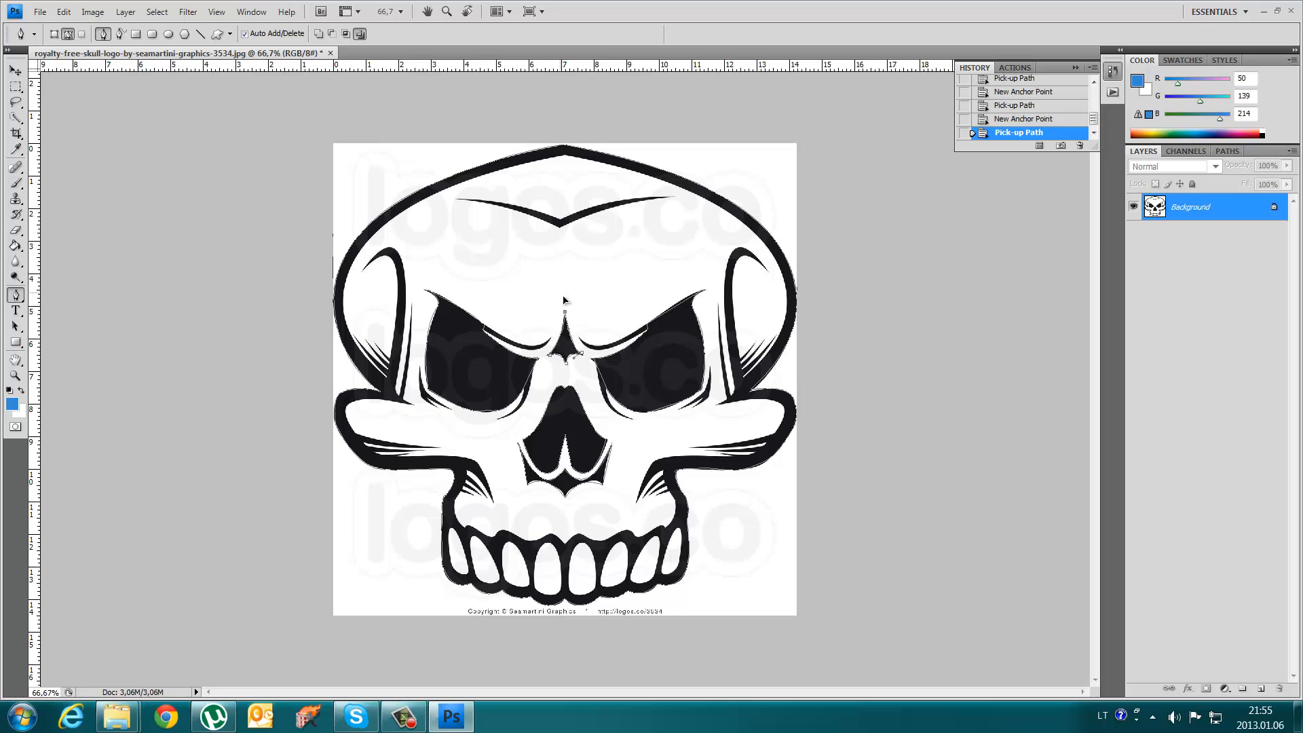
left_click(564, 314)
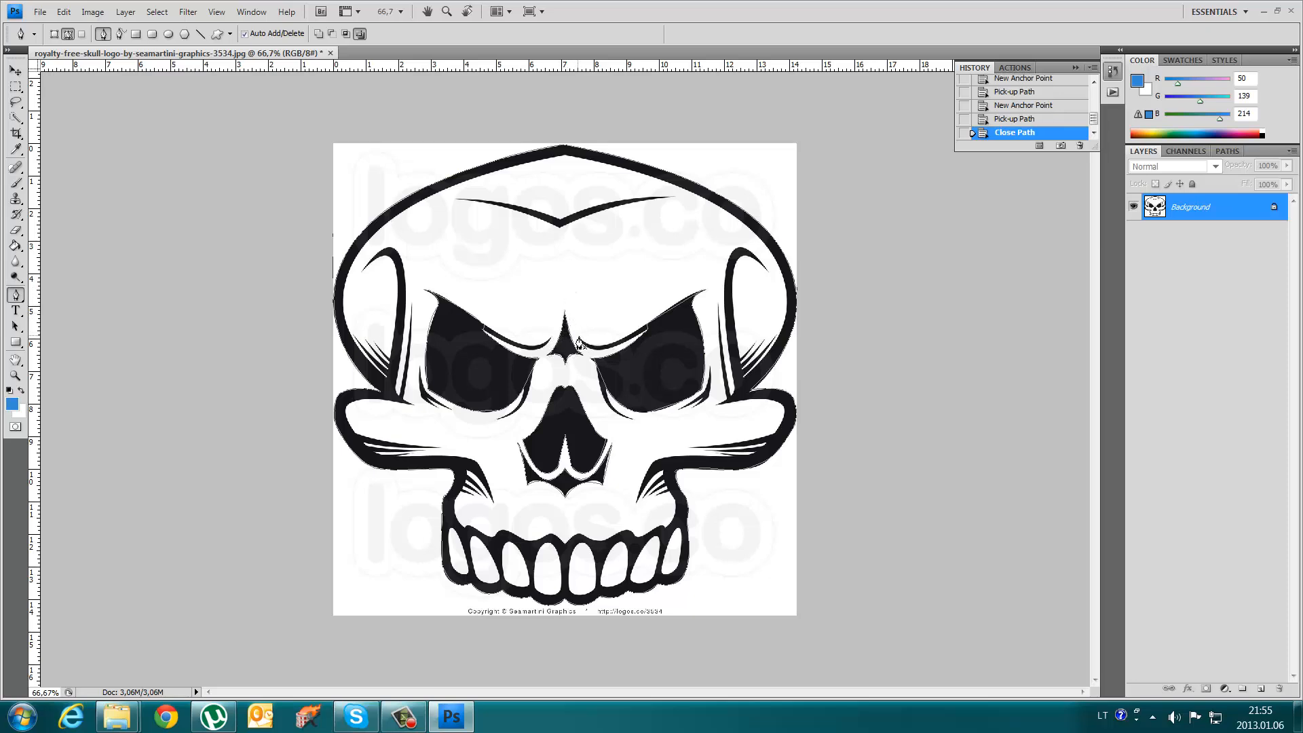
- Trace the V-shaped forehead crease along its lower and upper edges, closing the path at its left tip
key("alt")
left_click(457, 201)
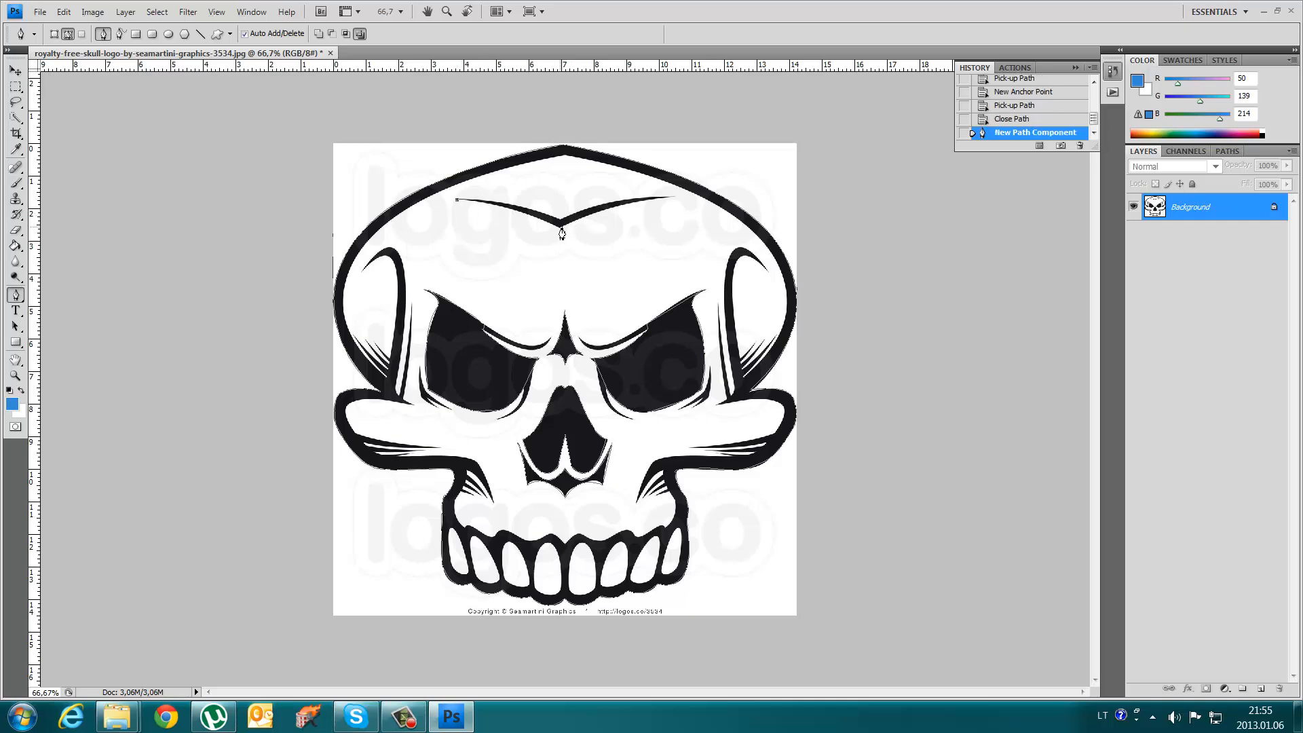
left_click_drag(561, 228, 602, 253)
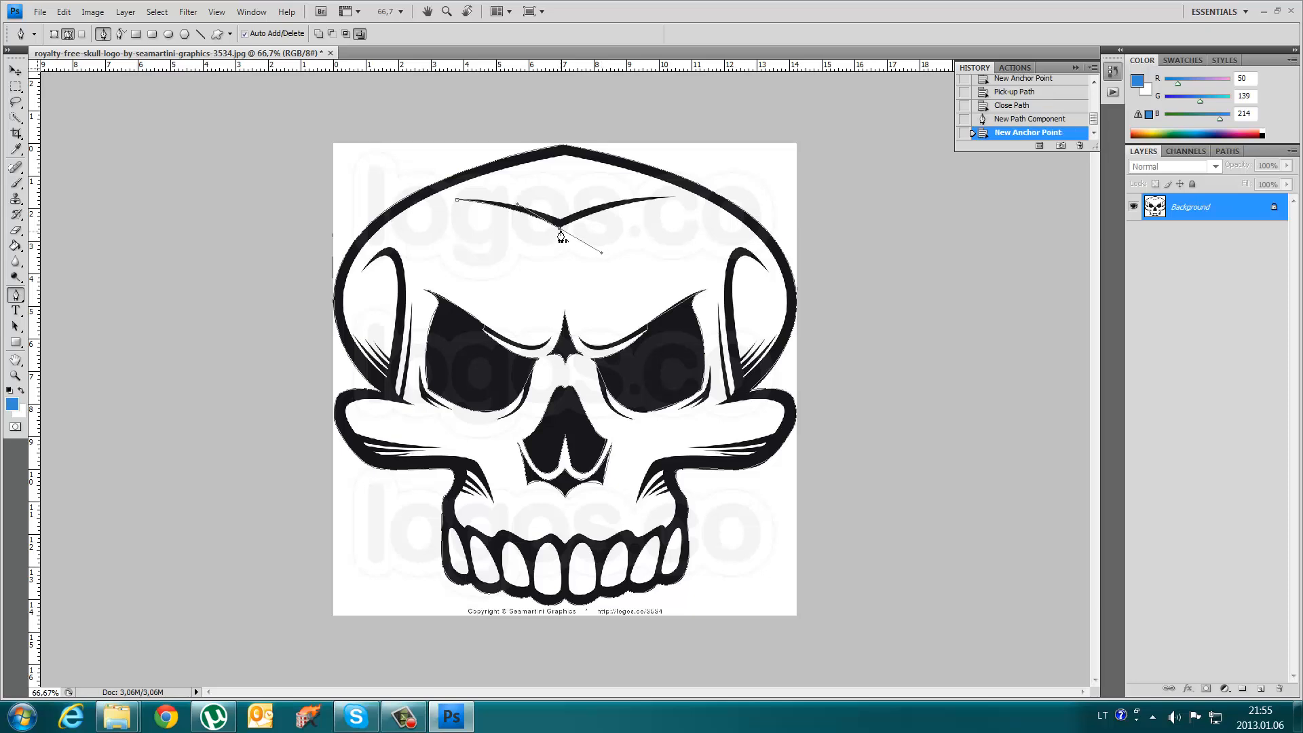
left_click(561, 231)
left_click_drag(672, 198, 727, 193)
left_click(671, 198)
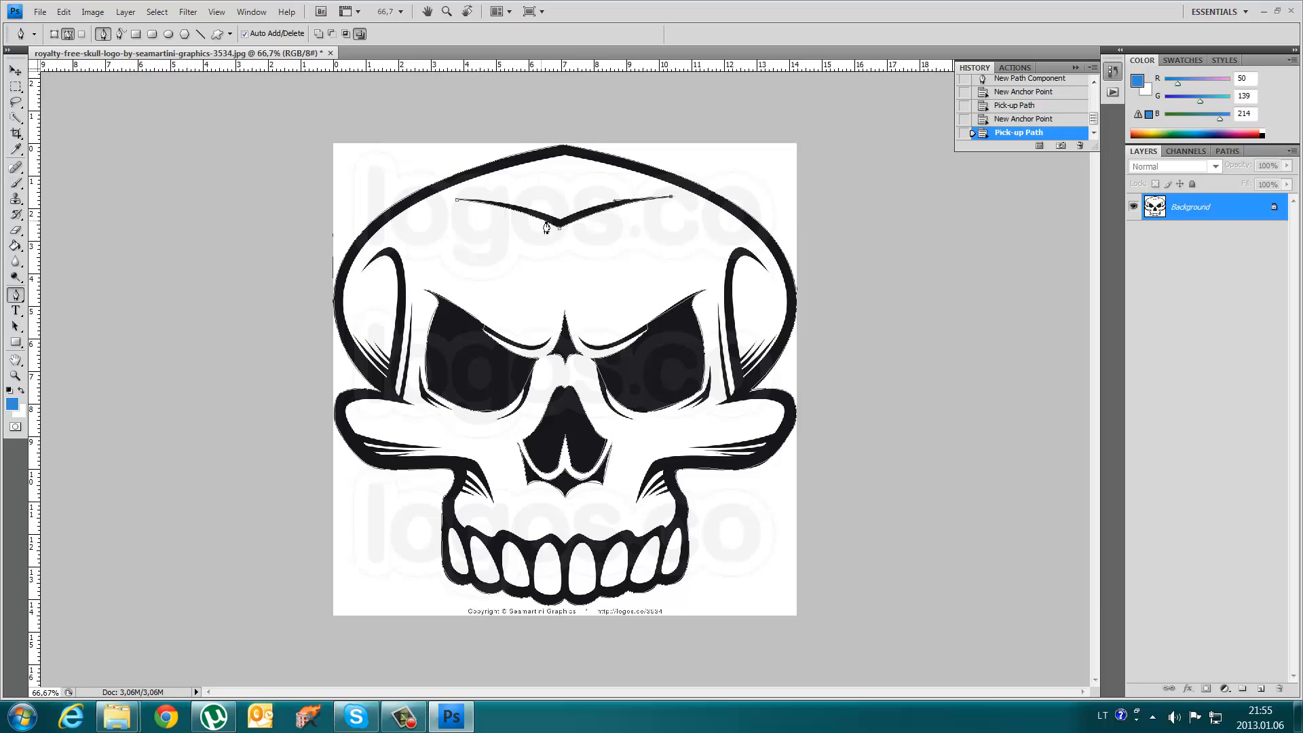
left_click_drag(561, 220, 514, 241)
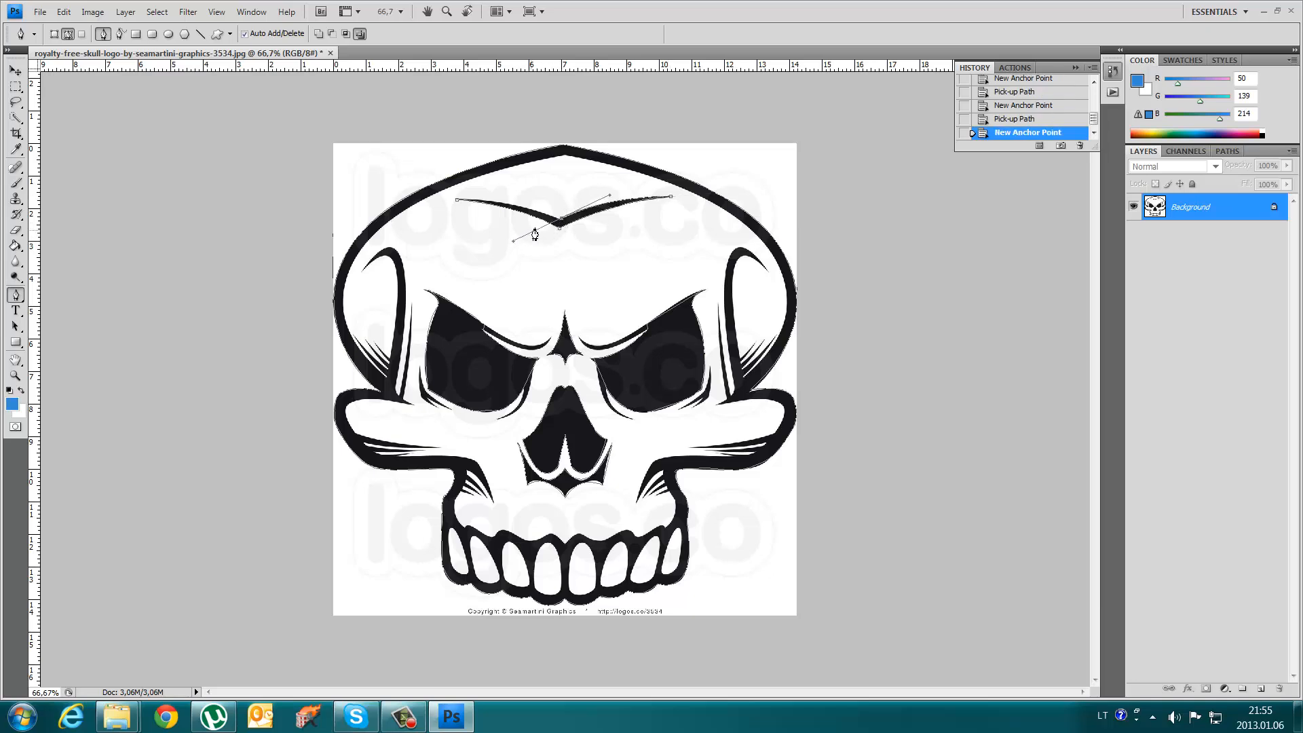
left_click(561, 222)
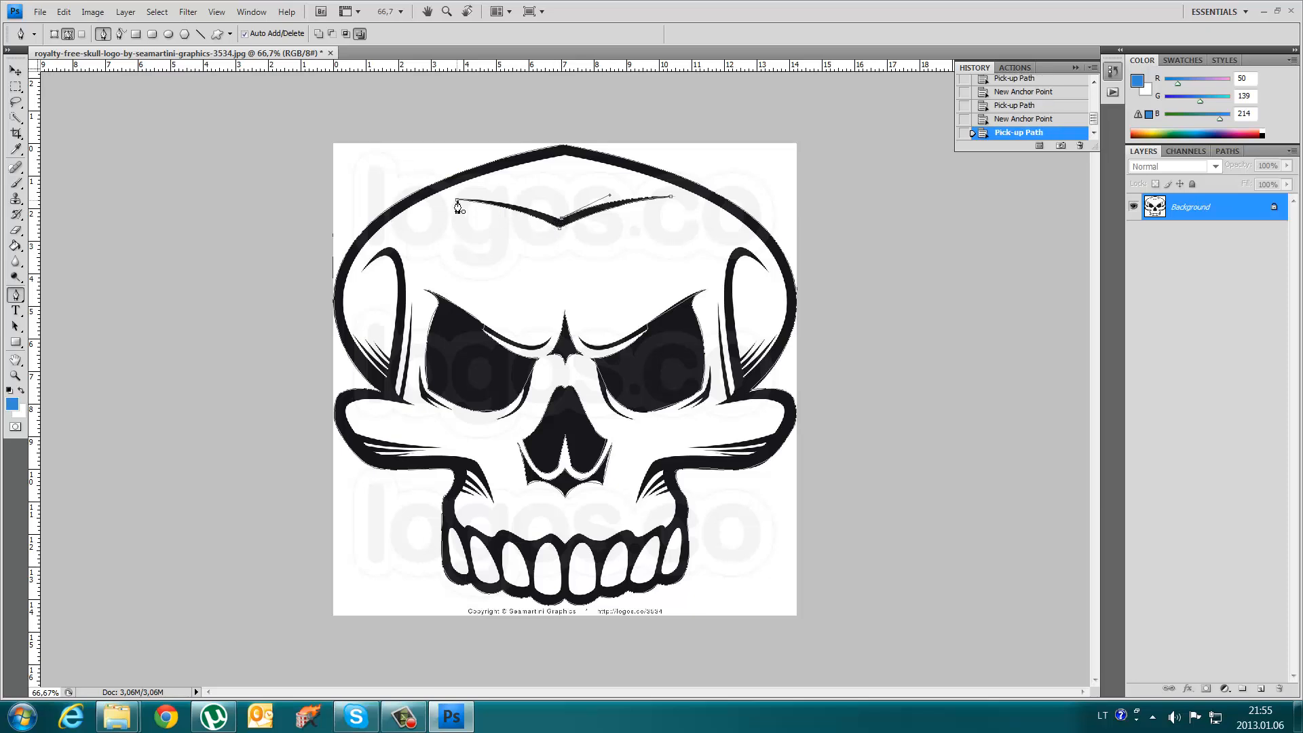
left_click_drag(458, 202, 423, 214)
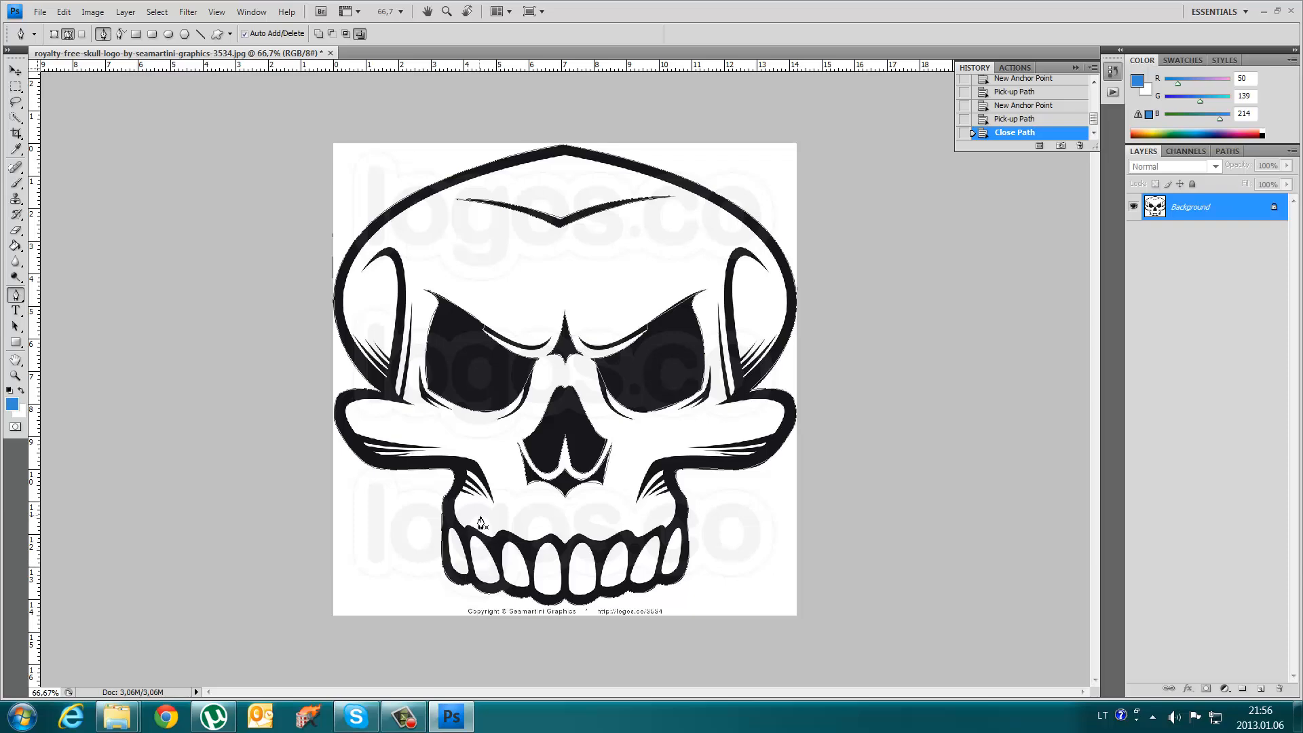
- Export the Work Path as an Adobe Illustrator (*.ai) file into the Tutorial #5 folder under the suggested file name
left_click(40, 12)
mouse_move(89, 357)
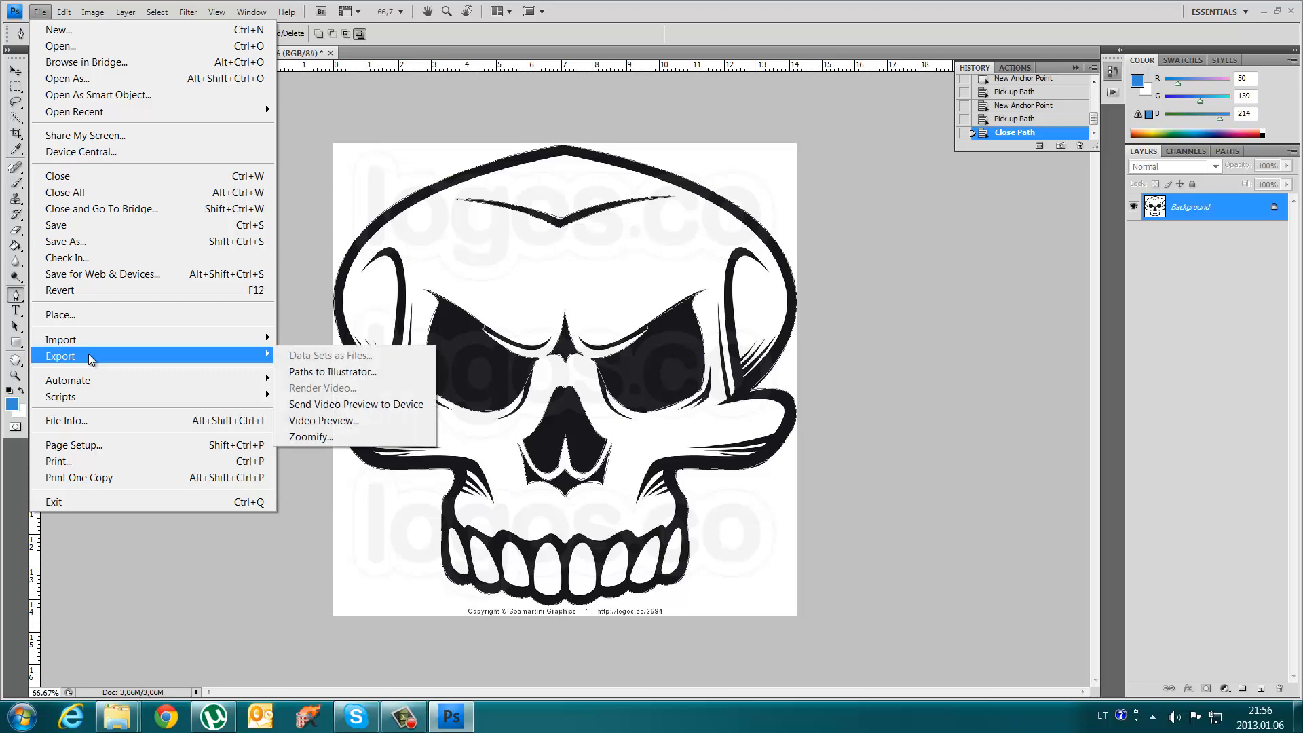
left_click(369, 376)
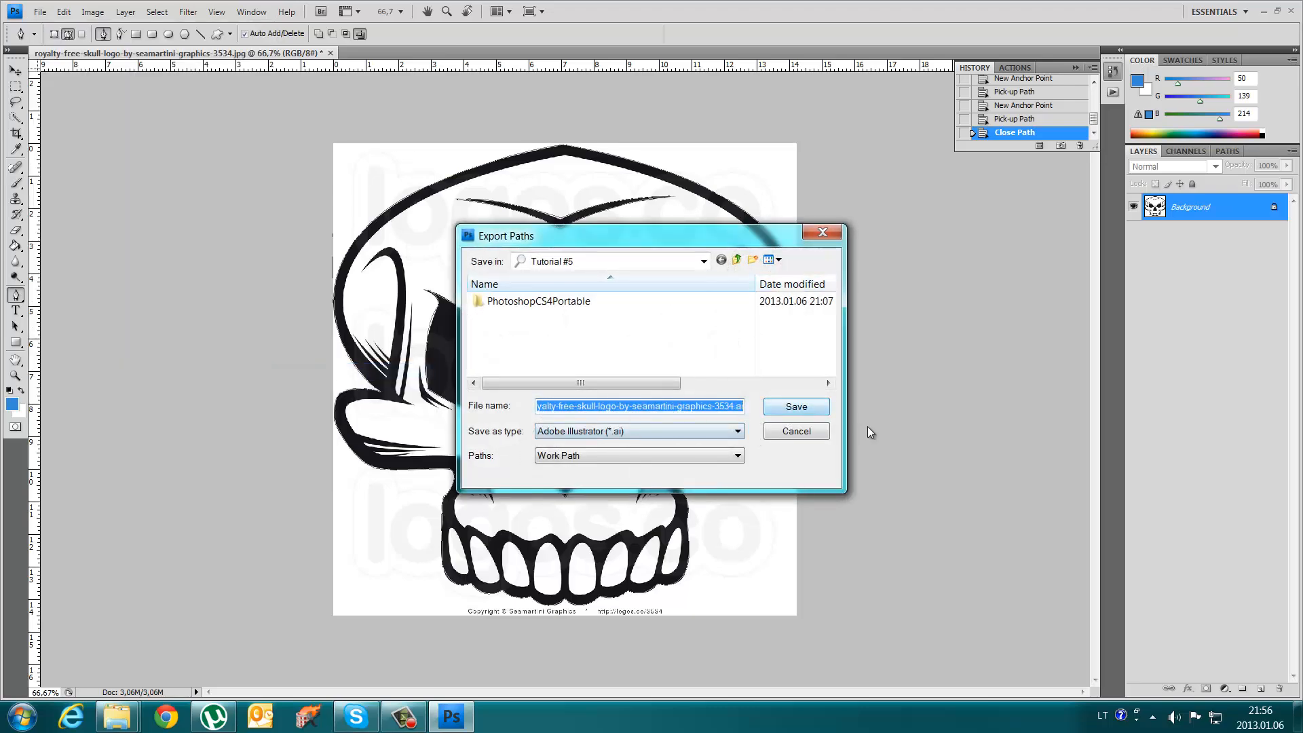
left_click(794, 407)
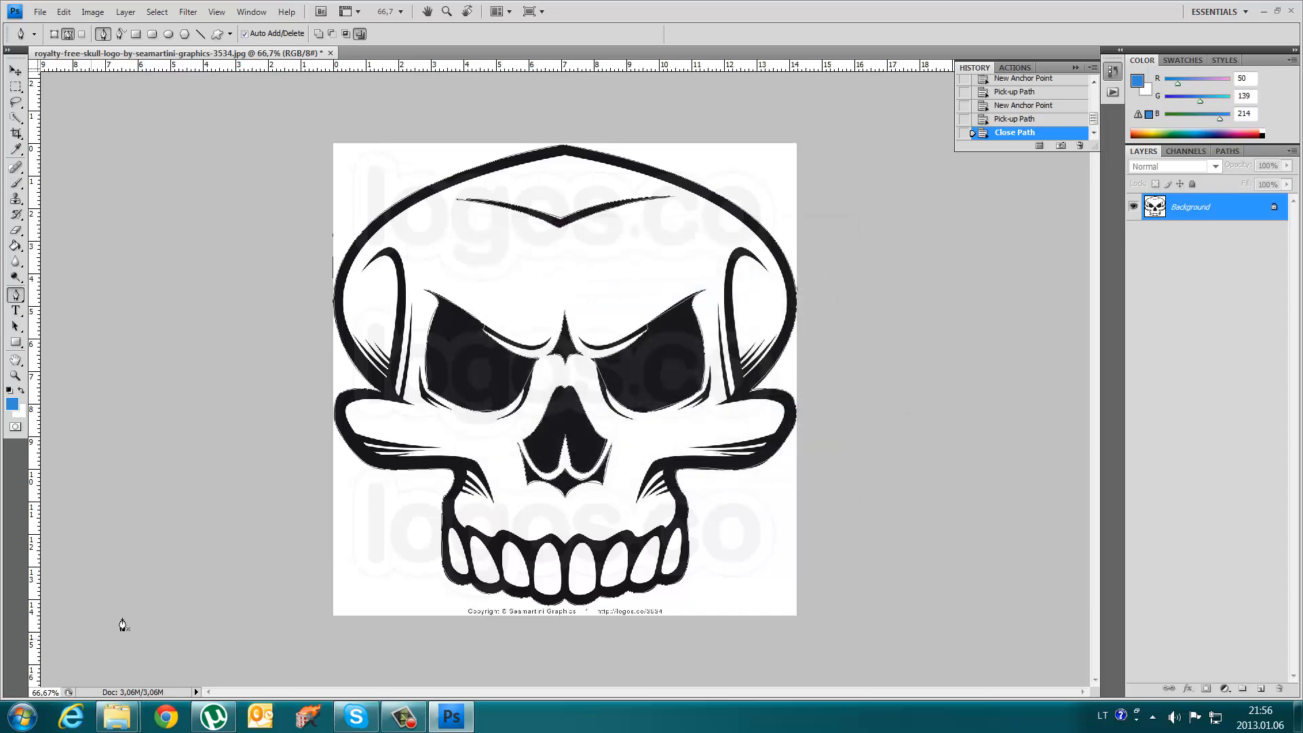
- Quit Photoshop without saving the skull document, cancelling the license agreement and closing the PhotoshopCS4Portable folder window
left_click(1288, 10)
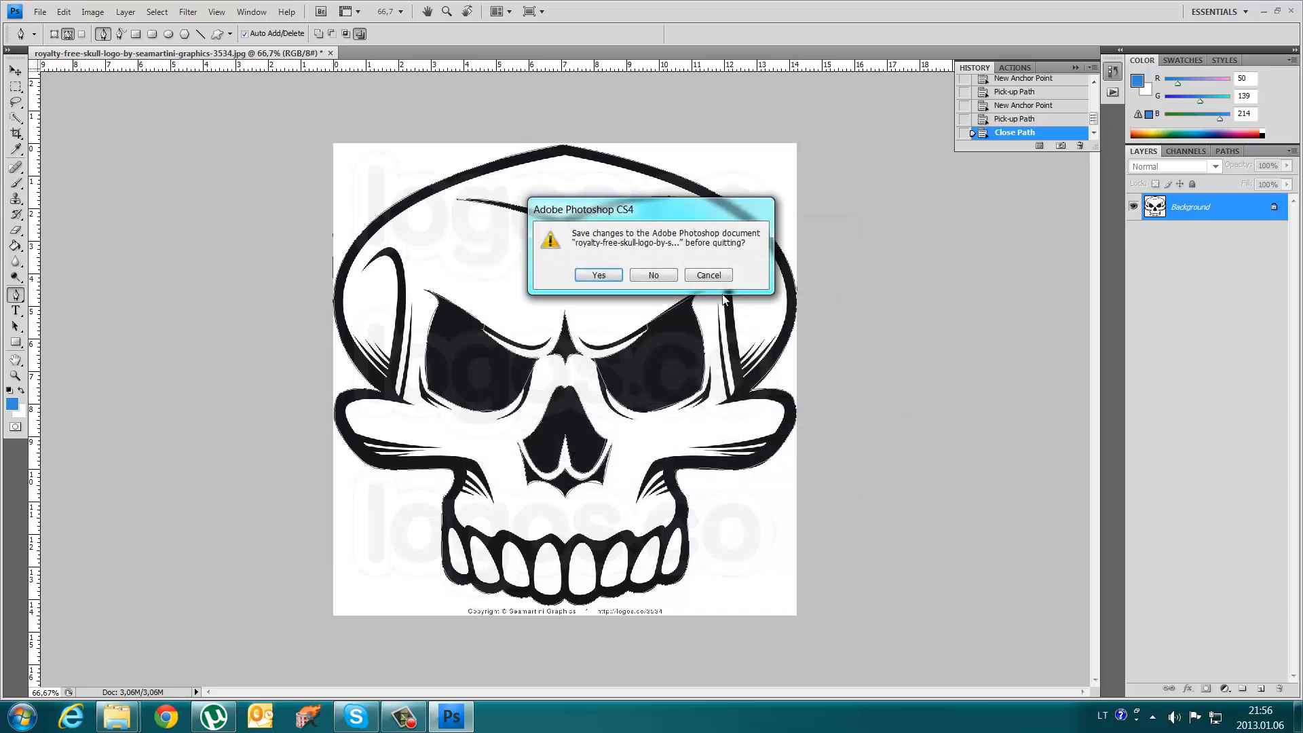
left_click(662, 279)
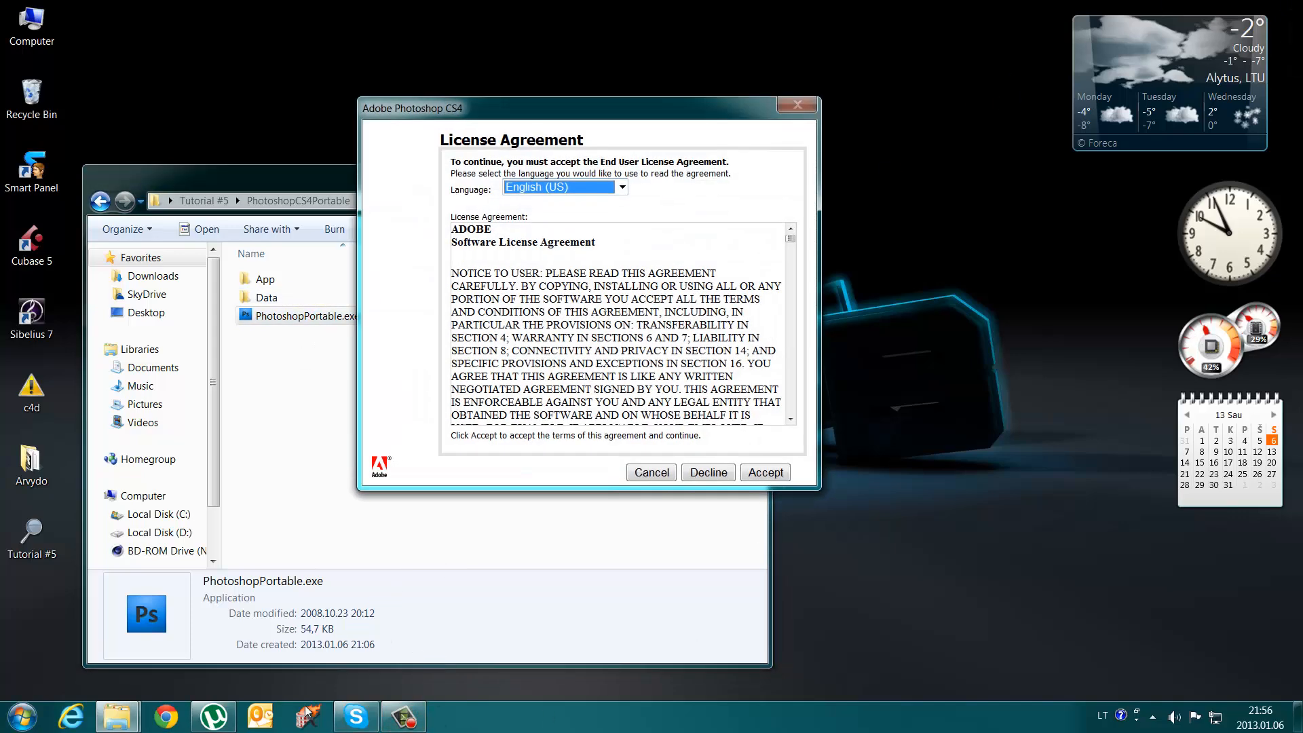
left_click(652, 473)
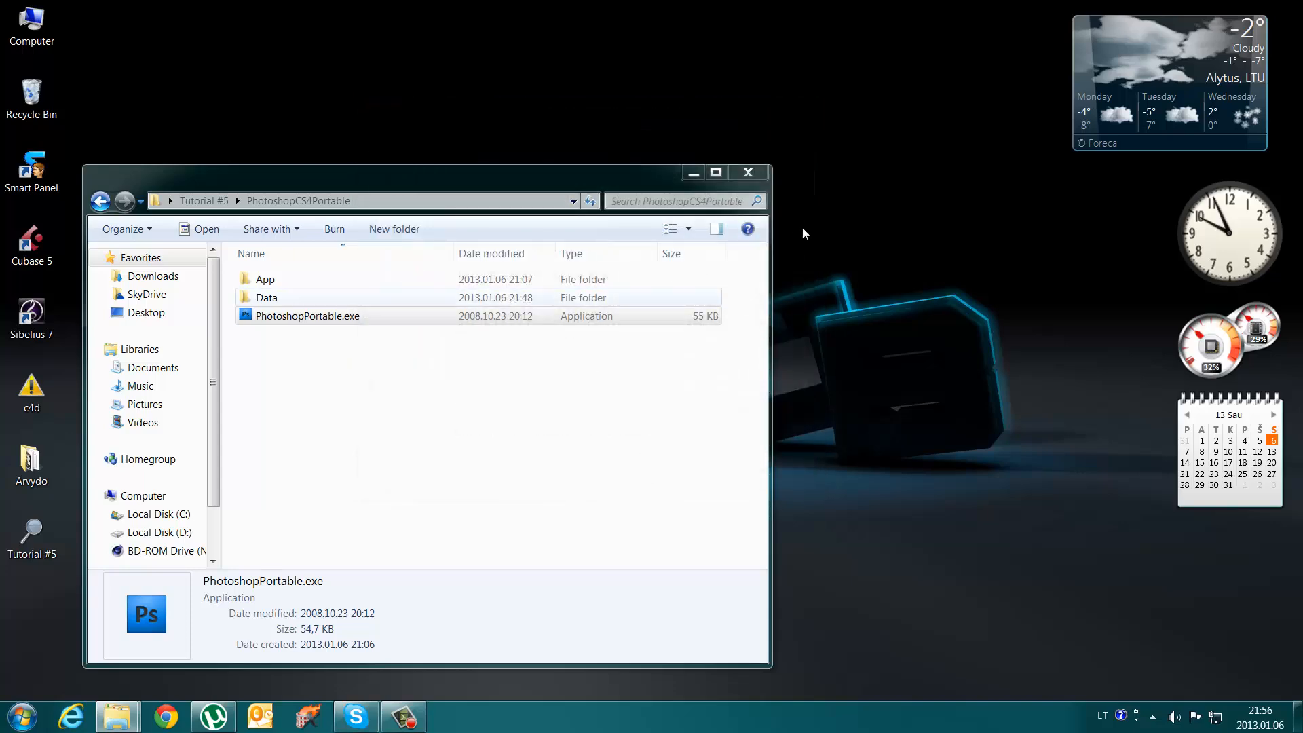
left_click(750, 174)
- Close the reopened empty Photoshop and open Tutorial 3.c4d from the desktop's c4d folder in Cinema 4D
key("super")
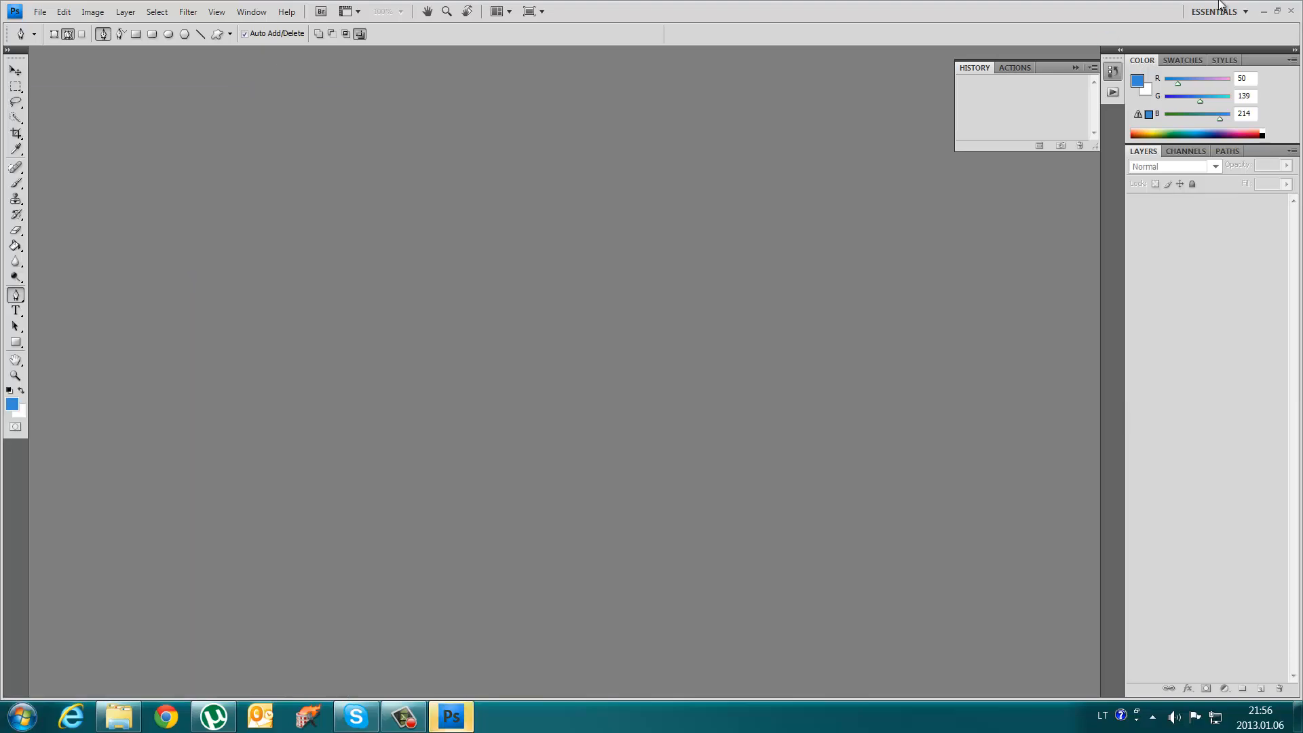
left_click(1285, 13)
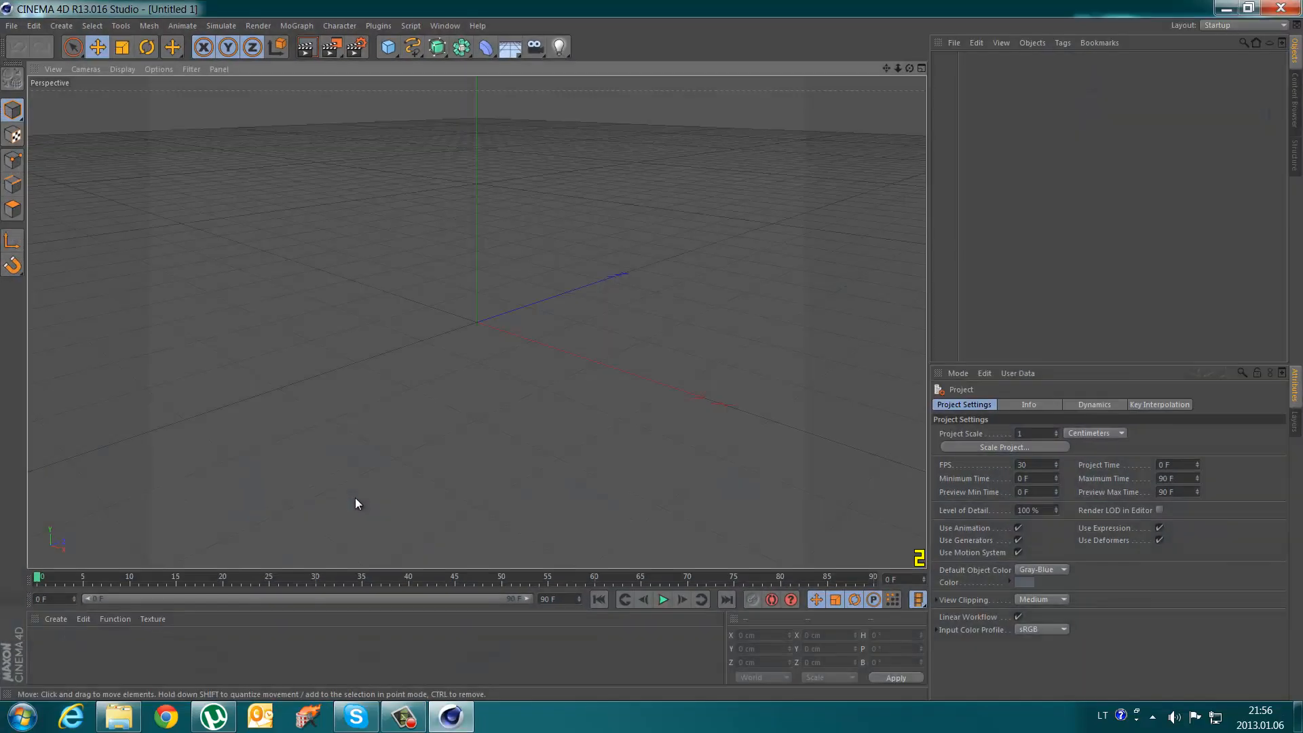
left_click(12, 26)
left_click(32, 60)
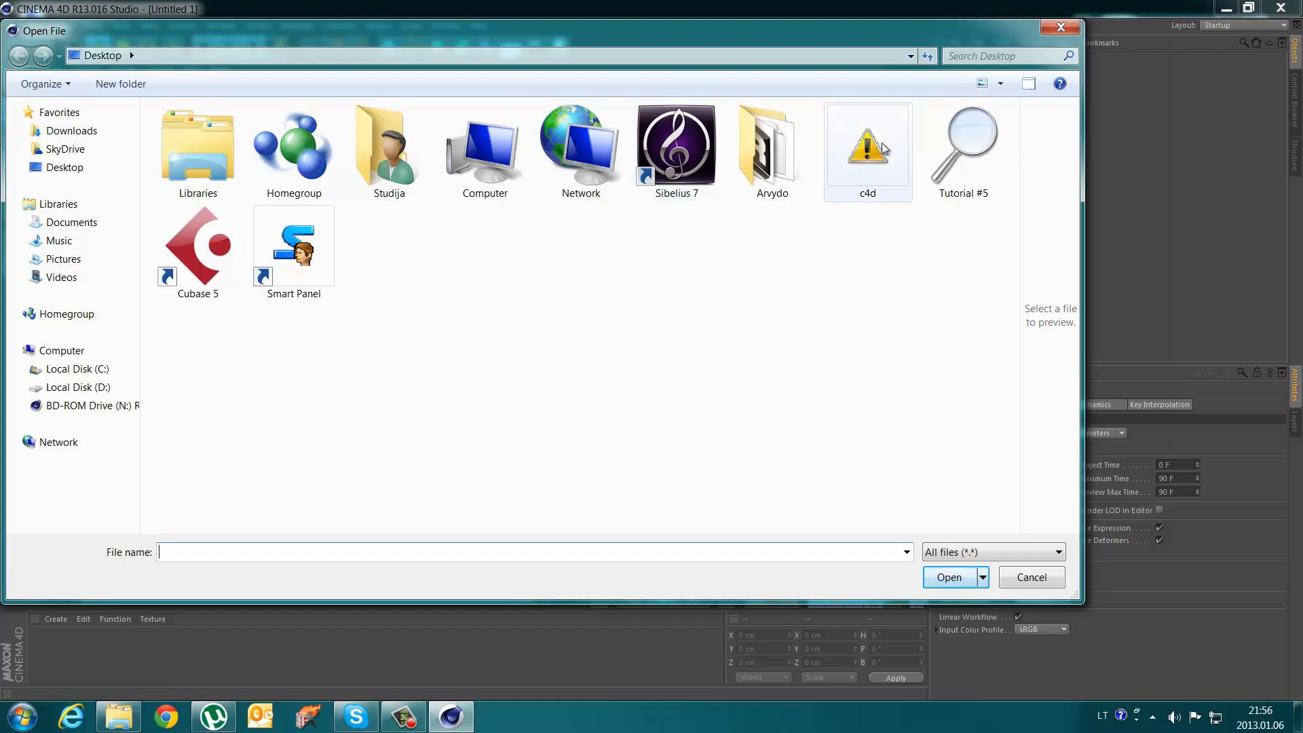
double_click(849, 166)
left_click_drag(1012, 156, 1021, 560)
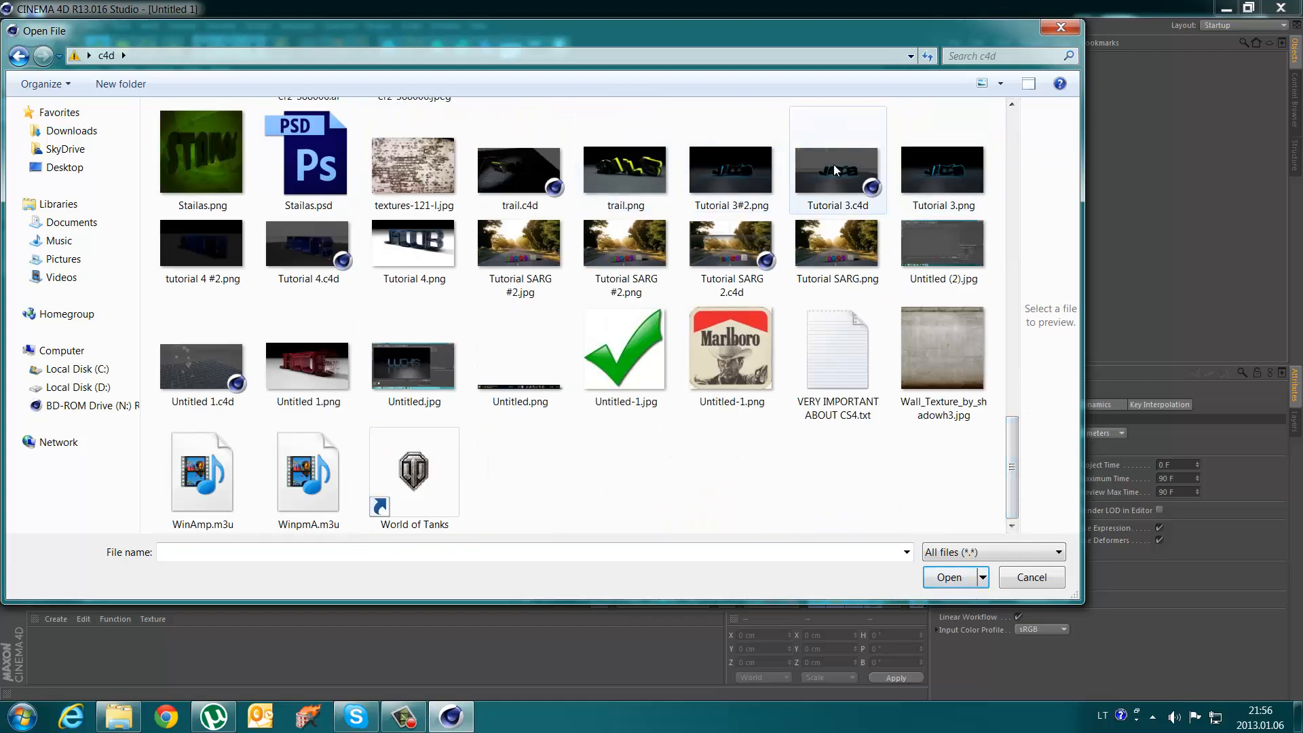
double_click(837, 166)
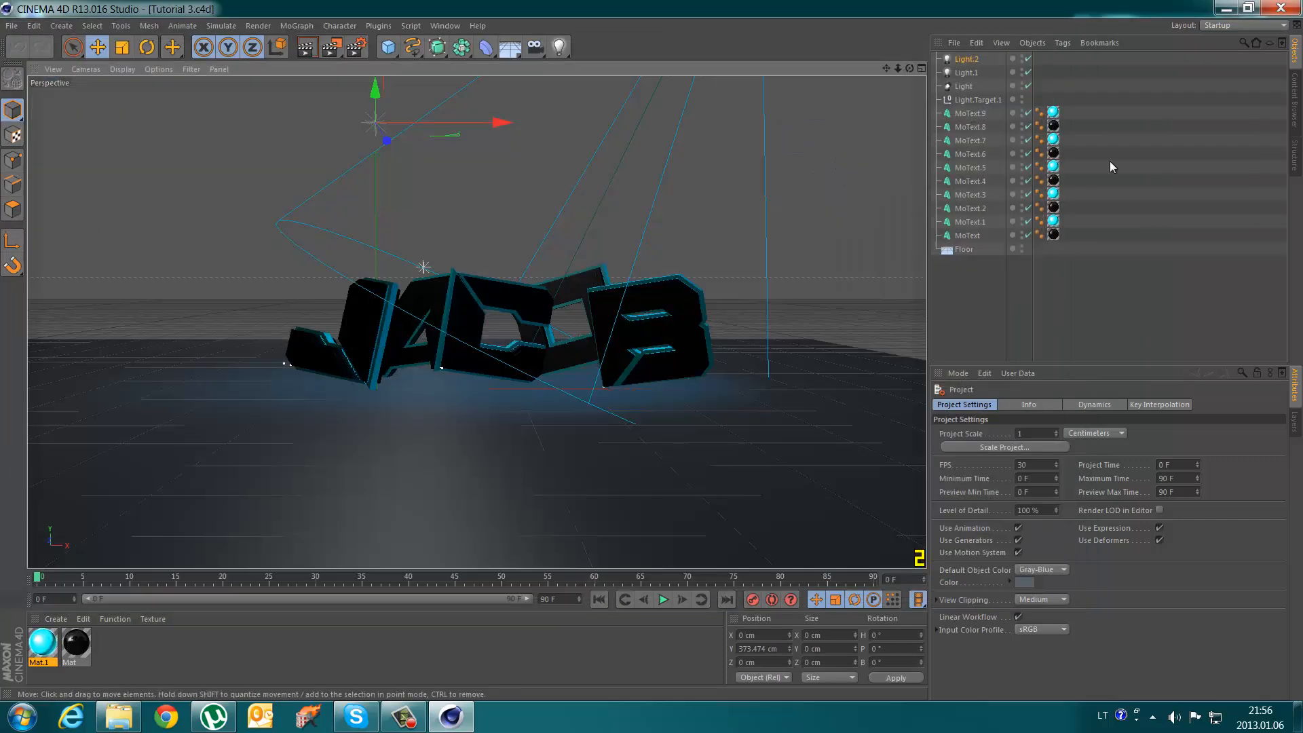
- Delete all the MoText objects from the scene, keeping the lights, the light target and the floor
left_click_drag(1083, 231, 915, 101)
key("Delete")
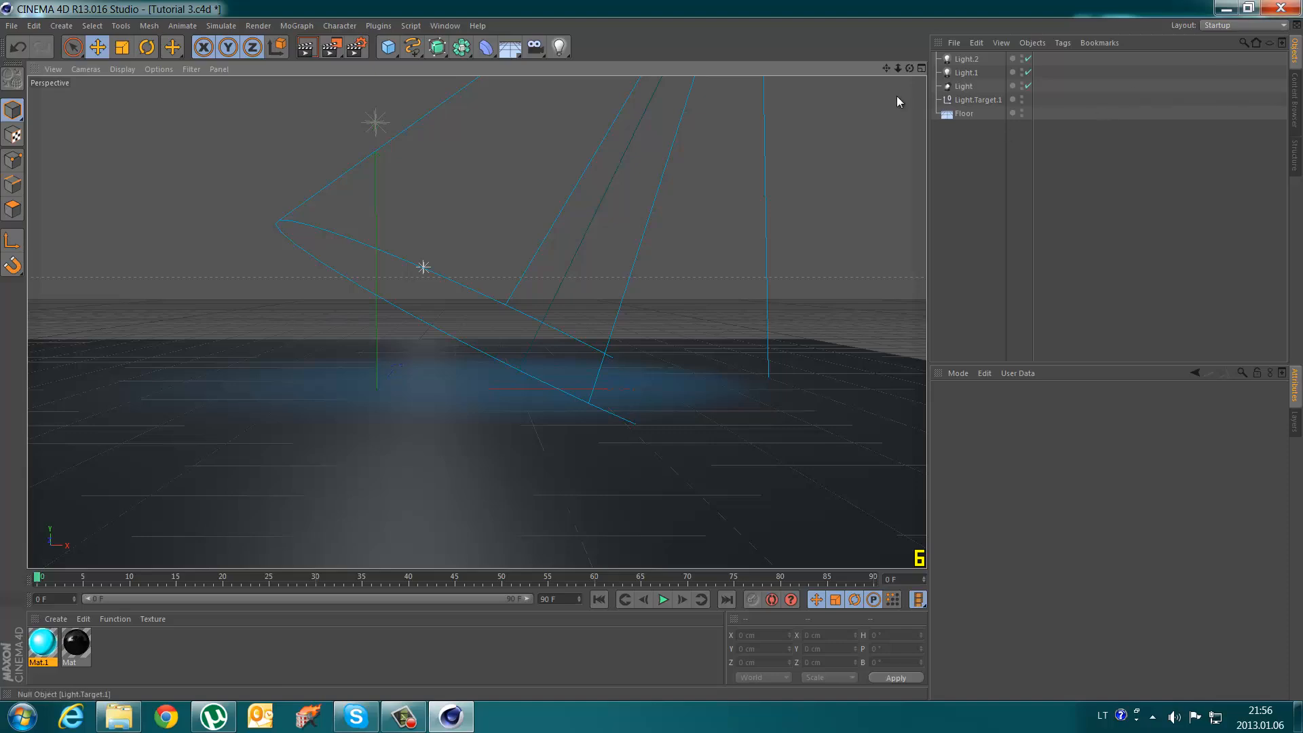
- Merge royalty-free-skull-logo-by-seamartini-graphics-3534.ai from the desktop's Tutorial #5 folder into the scene
left_click(955, 42)
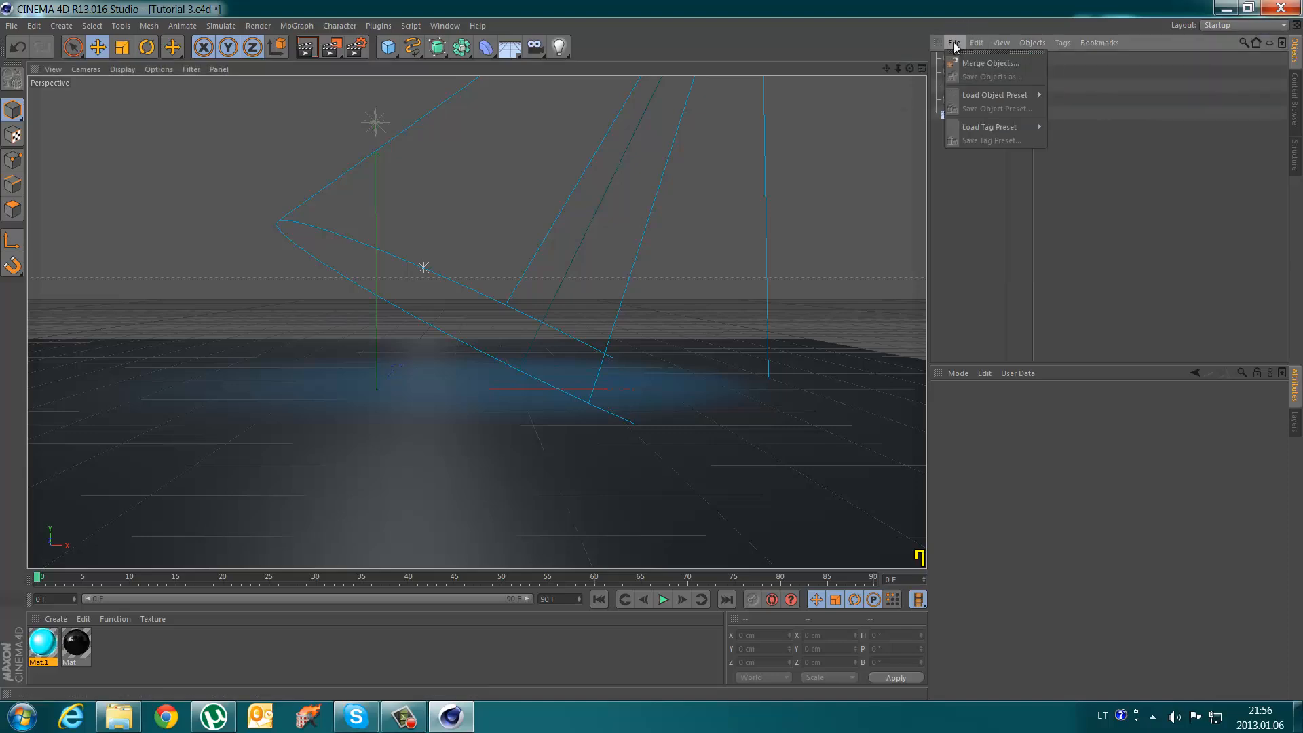
left_click(965, 62)
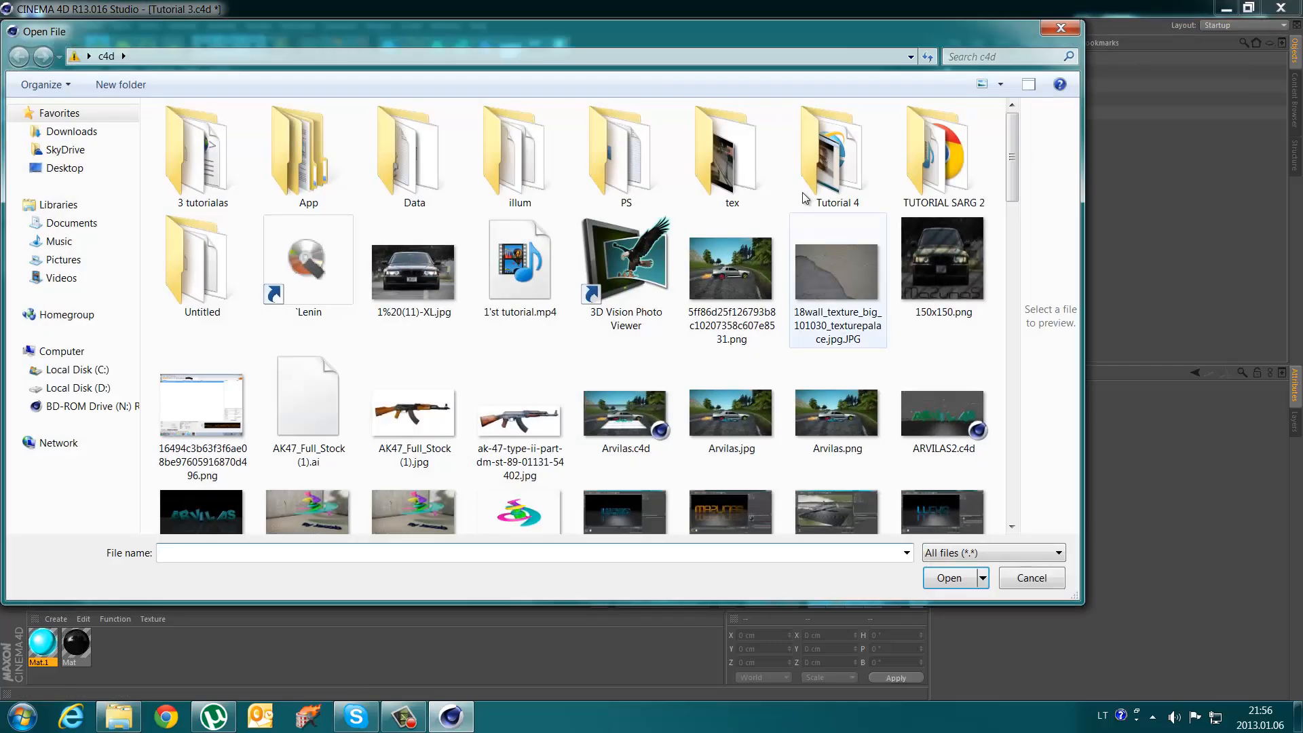
left_click(68, 168)
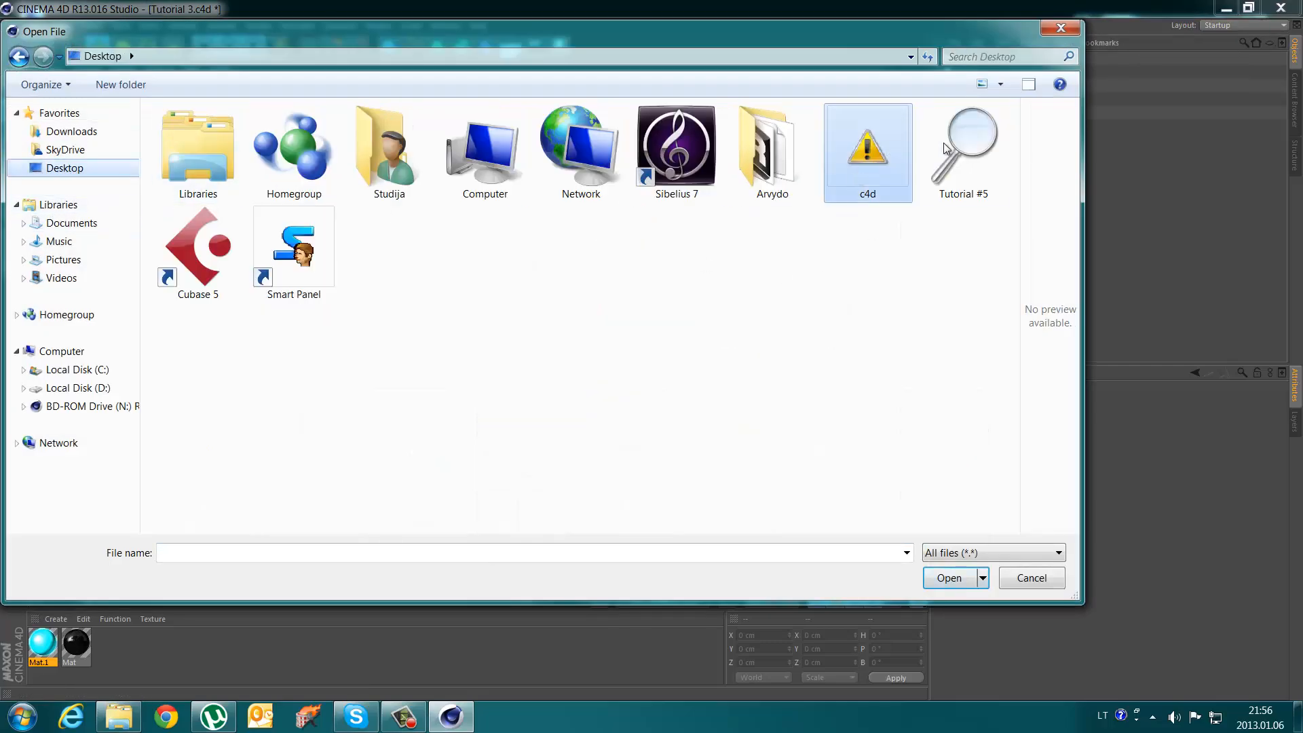
double_click(944, 142)
double_click(182, 154)
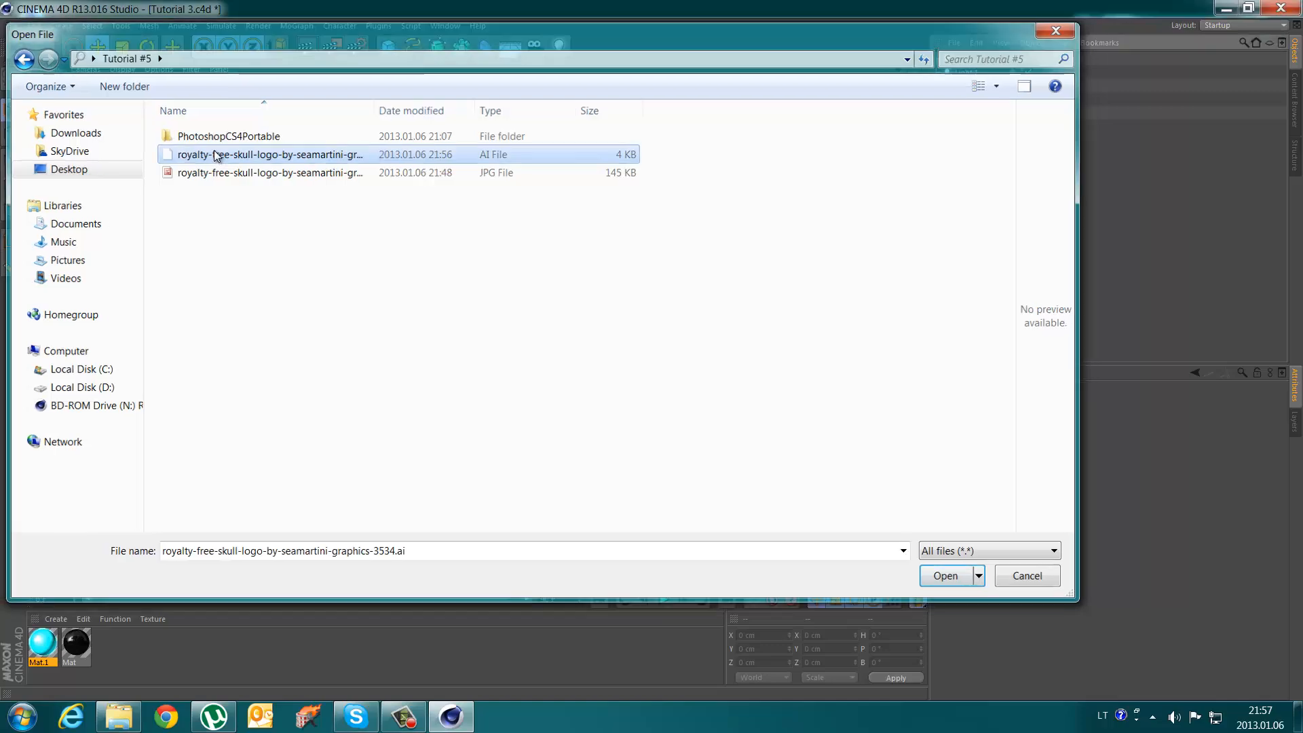
left_click(208, 271)
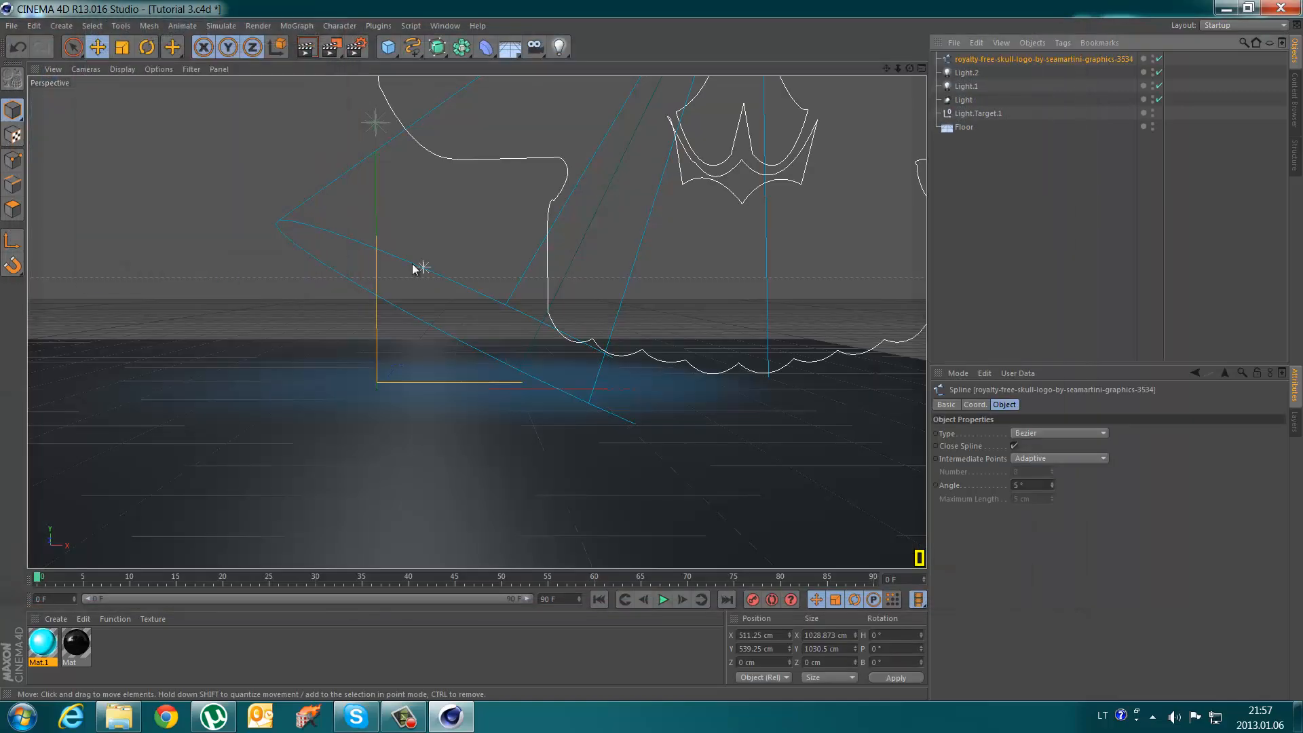
- Frame the whole skull spline above the floor and start a preview render of the view
left_click_drag(887, 66, 651, 353)
scroll(439, 211, "down", 3)
scroll(445, 248, "down", 5)
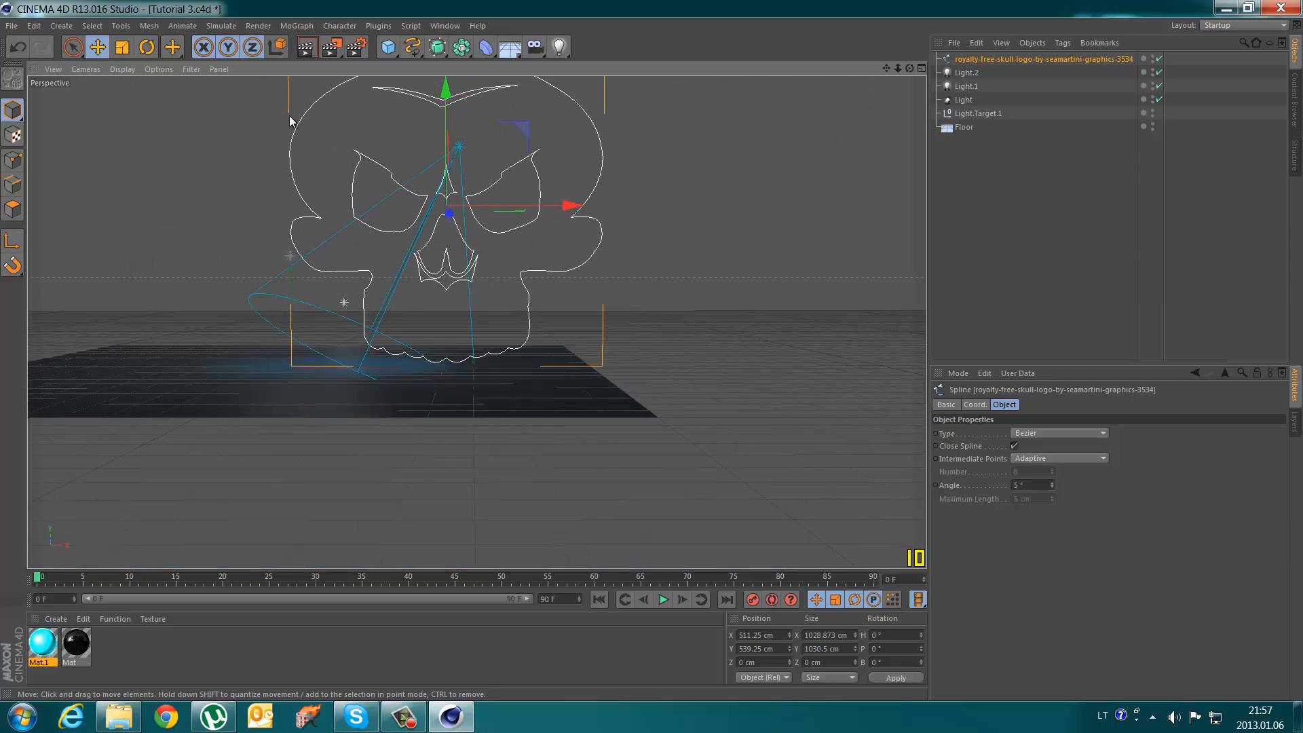
left_click_drag(884, 68, 660, 356)
scroll(468, 289, "up", 2)
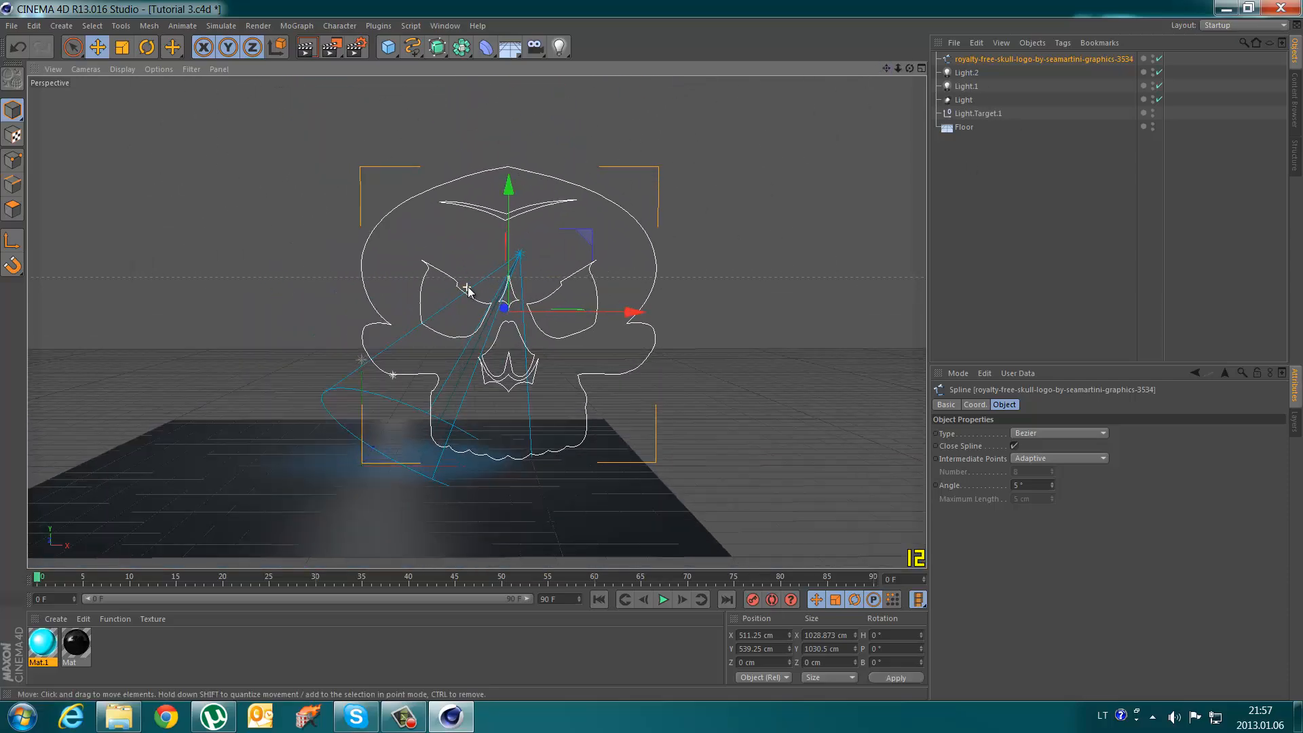
left_click(306, 46)
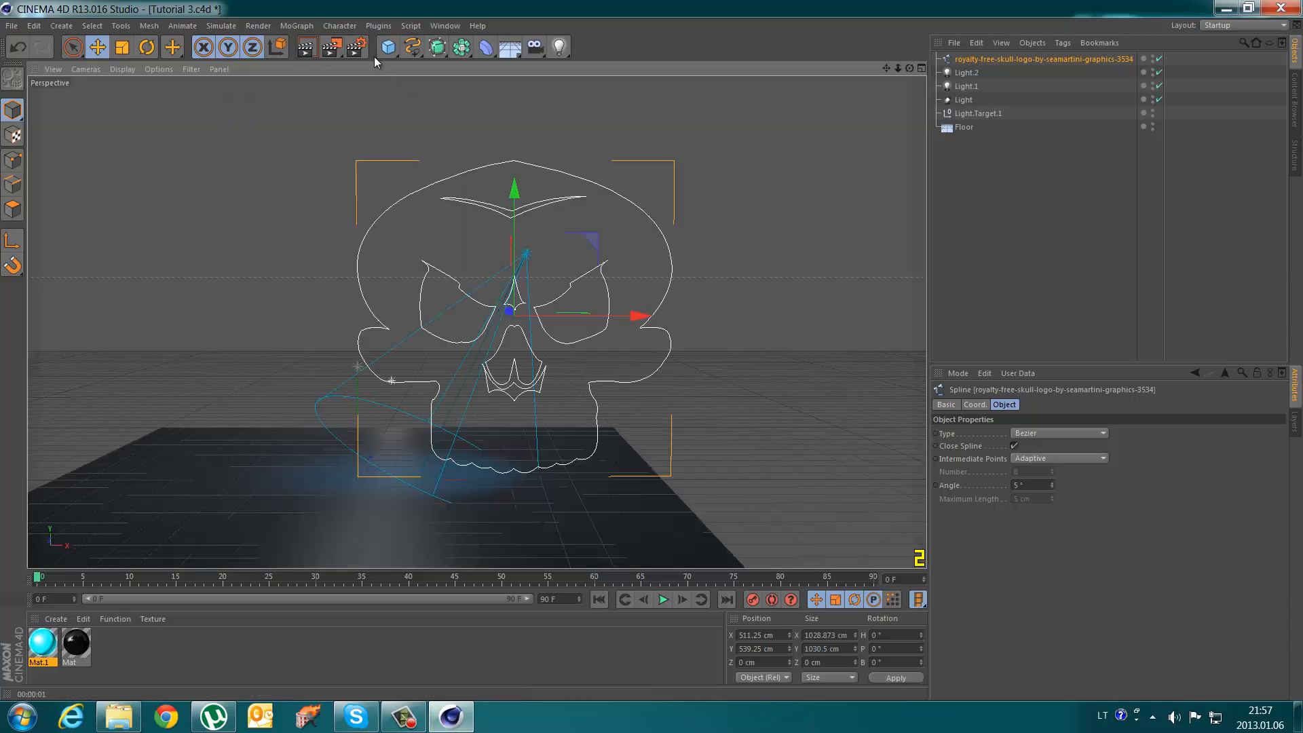
- Turn off Object Glow and Ambient Occlusion, set the render Anti-Aliasing to None, and test the settings with a preview render
left_click(356, 47)
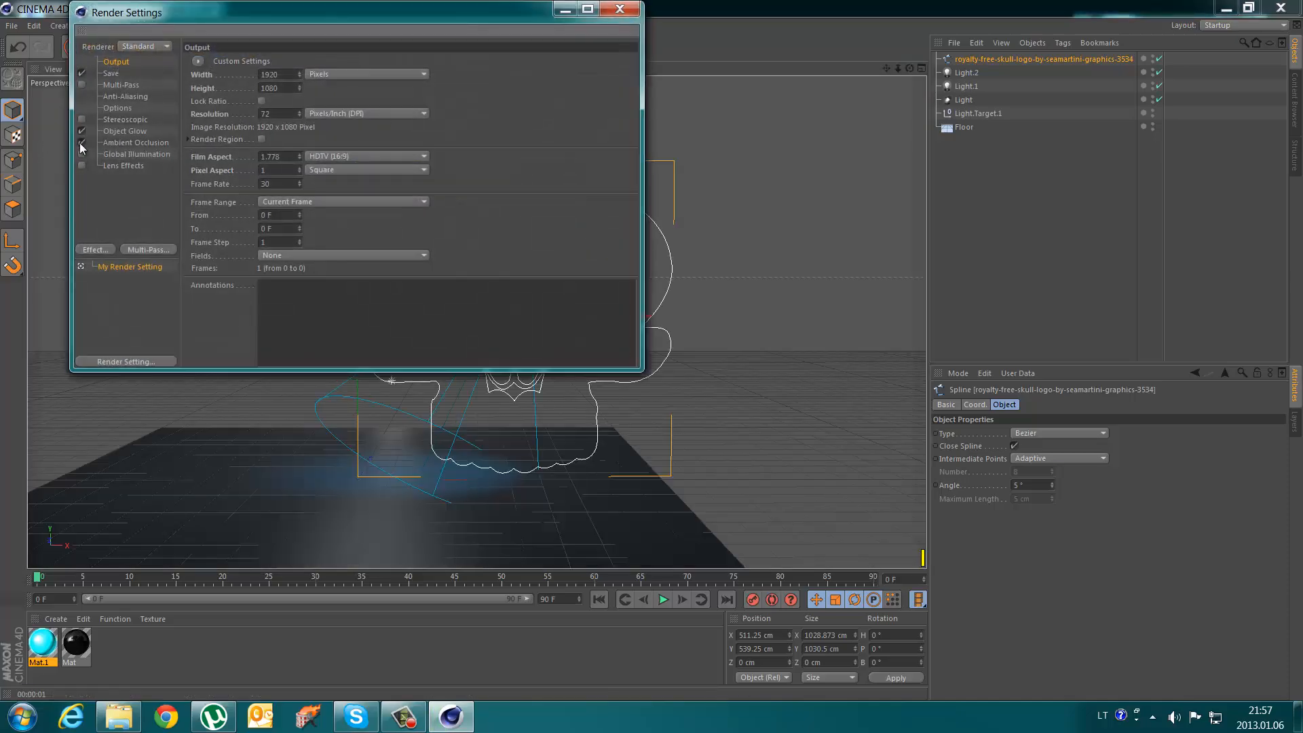
left_click(118, 97)
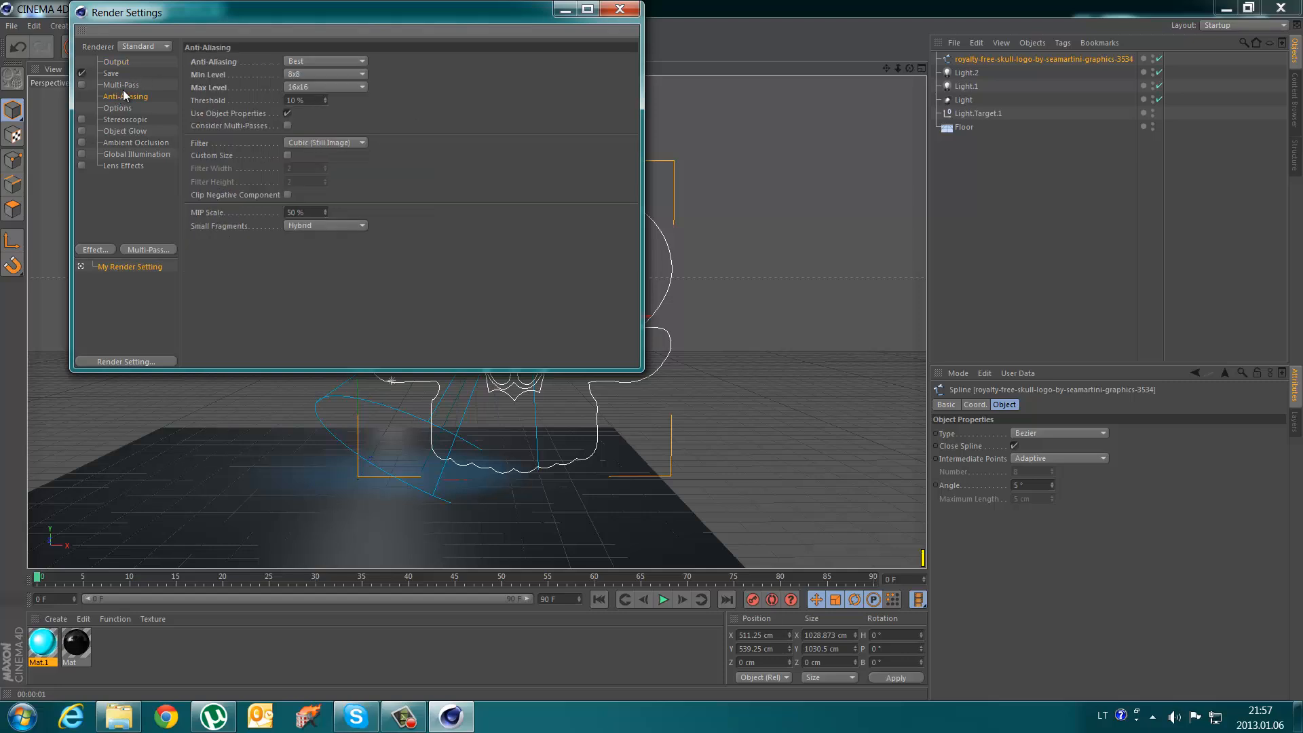
left_click(338, 61)
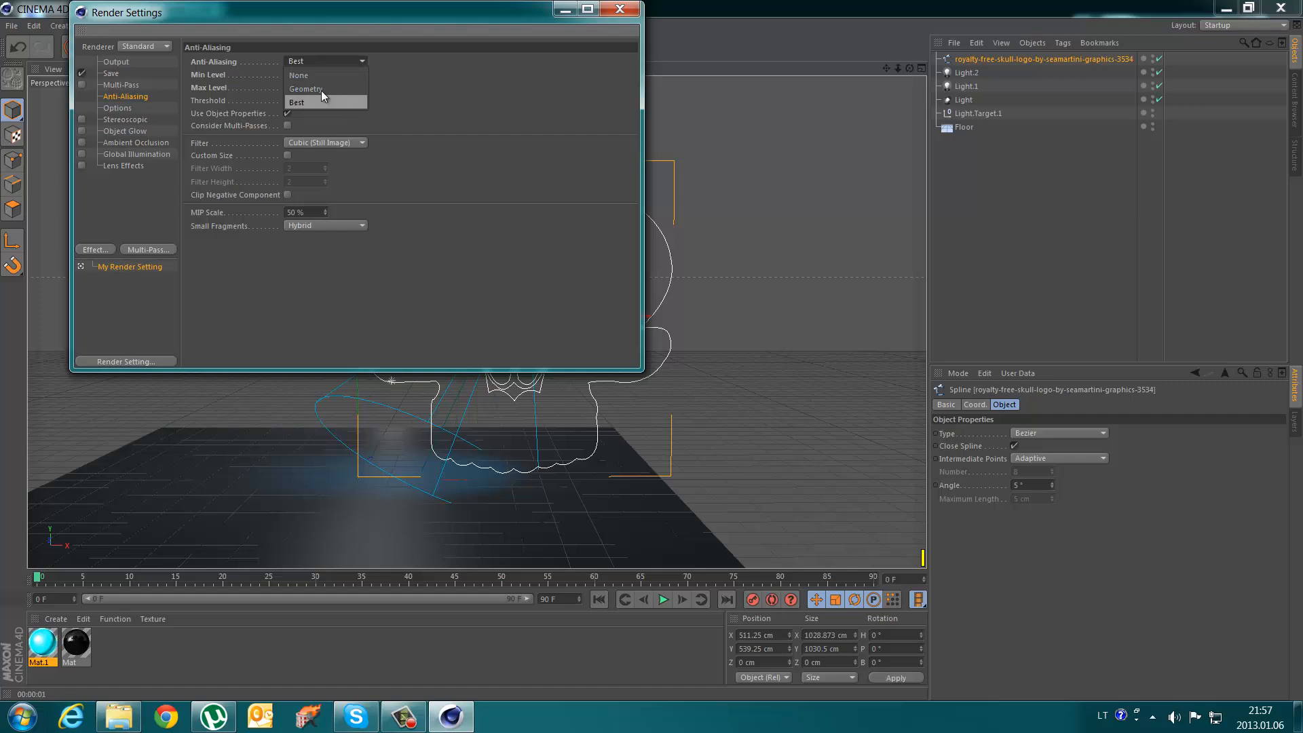
left_click(317, 76)
left_click(603, 13)
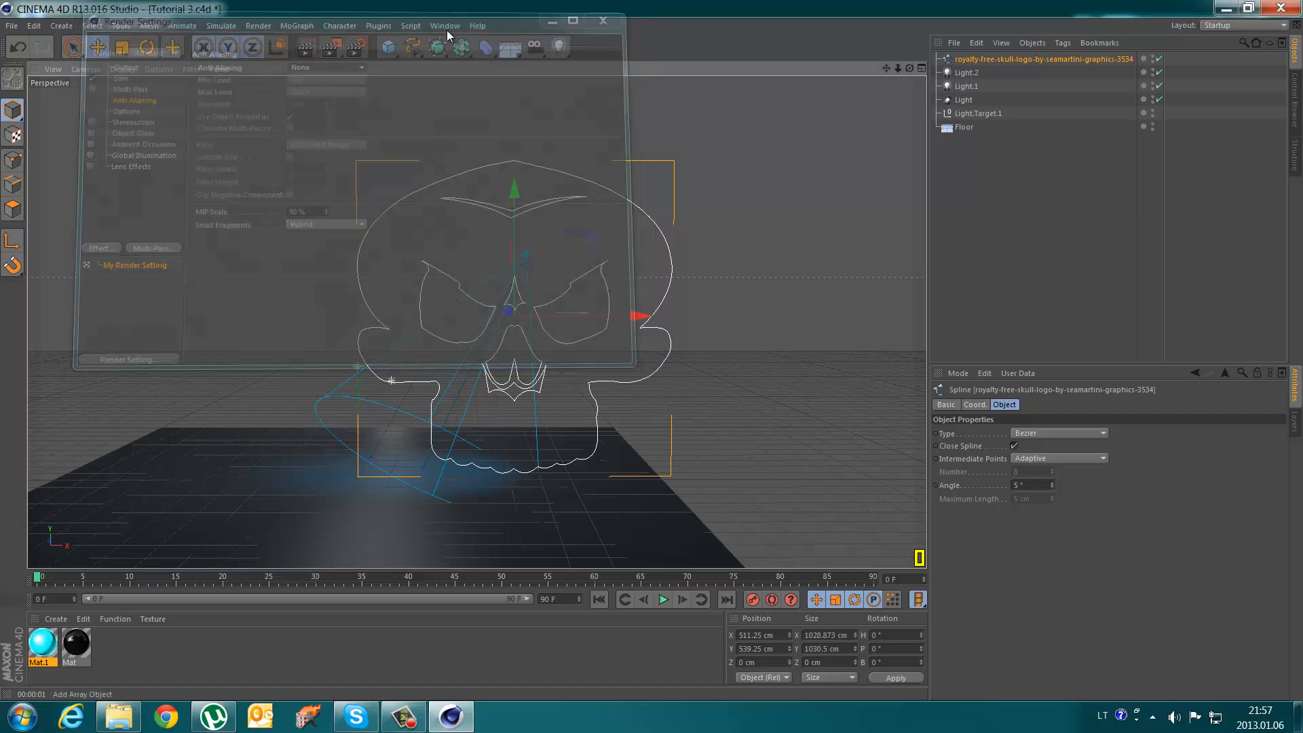
left_click(311, 49)
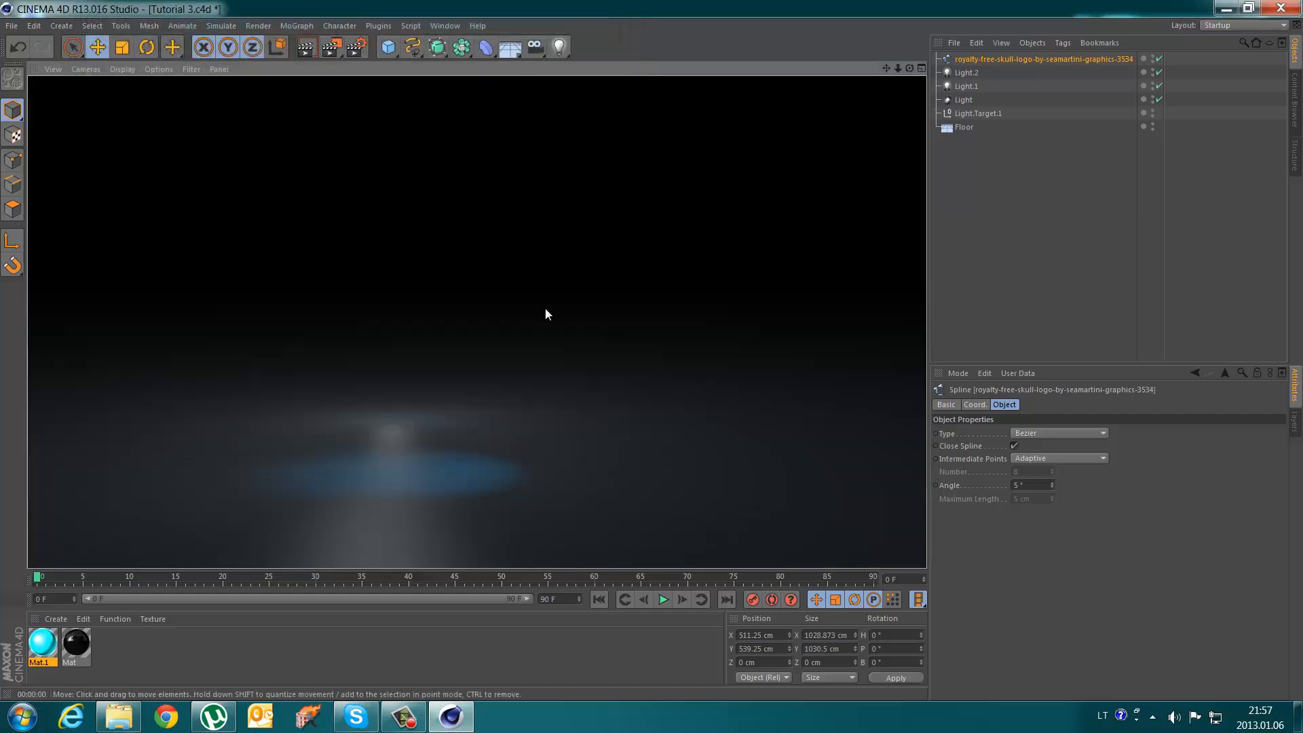
left_click(508, 293)
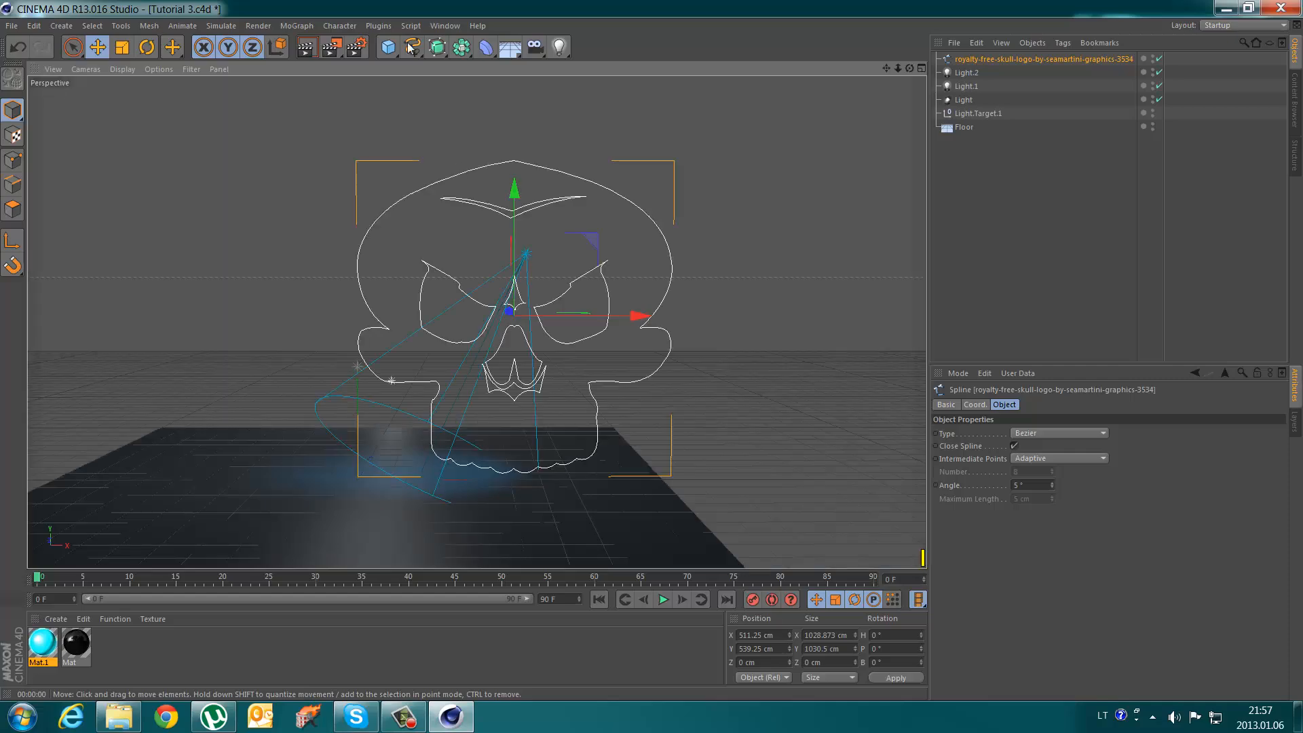
- Place the skull spline under a new Extrude NURBS and move the spline along X to about 197 cm
left_click(439, 48)
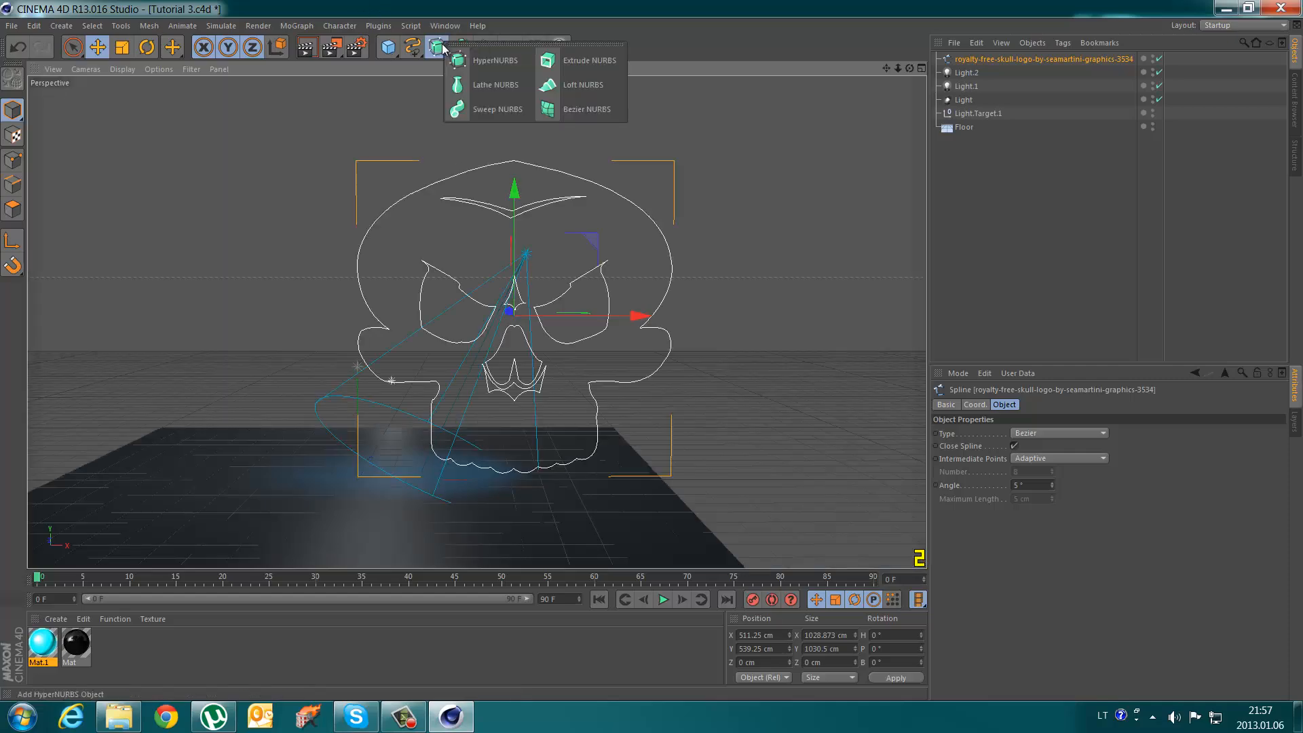
left_click(579, 61)
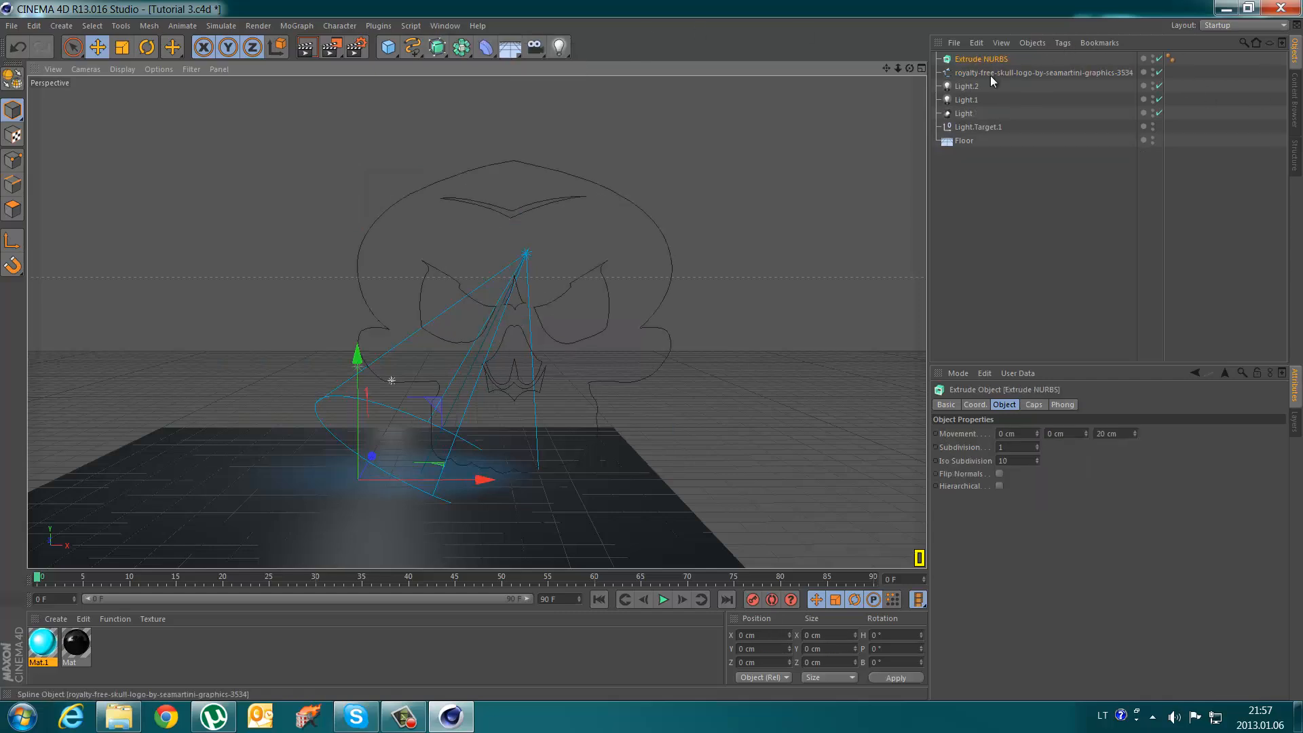
left_click_drag(993, 72, 995, 62)
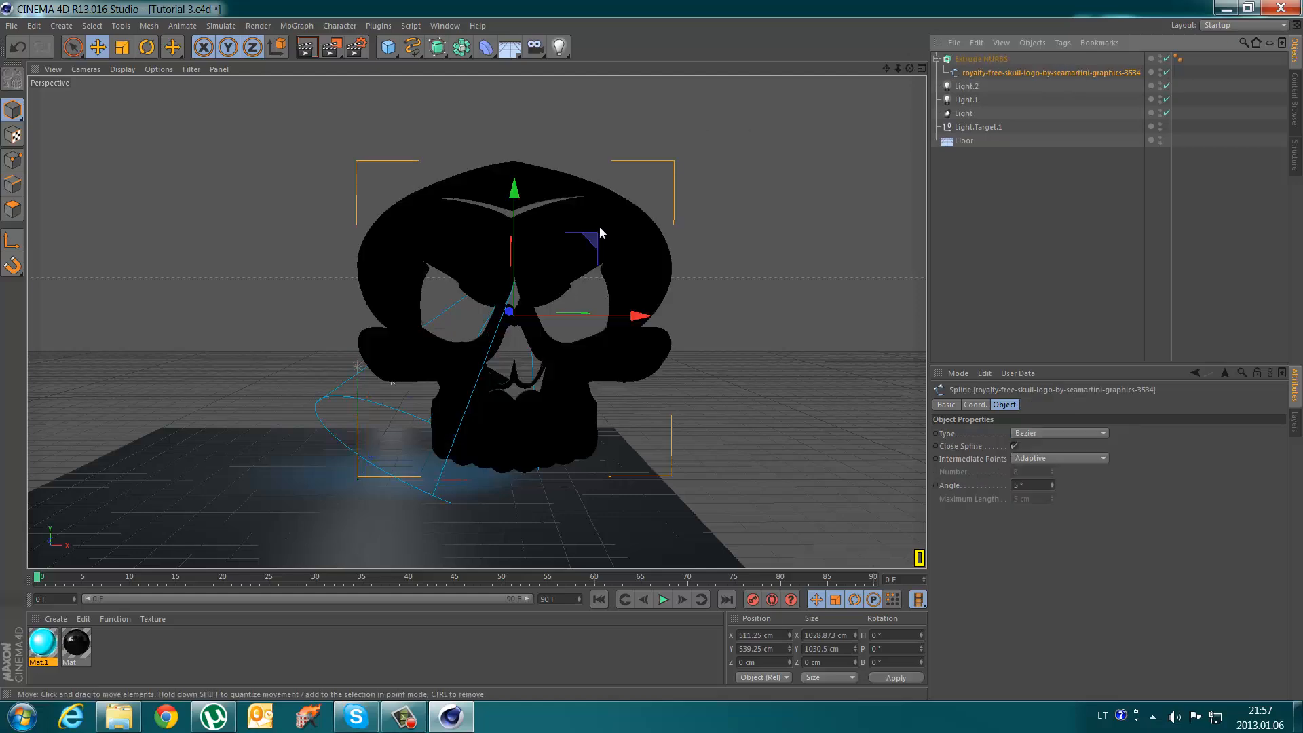
left_click_drag(619, 319, 523, 318)
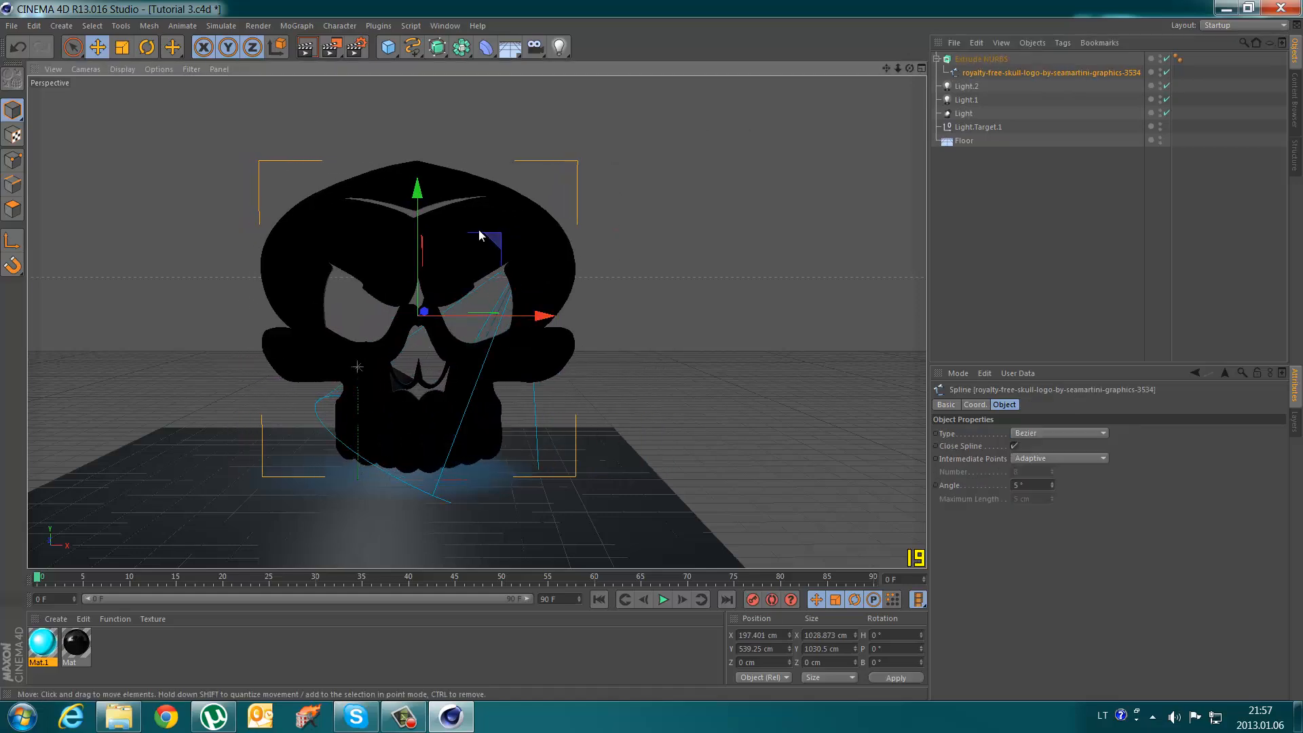
left_click(314, 51)
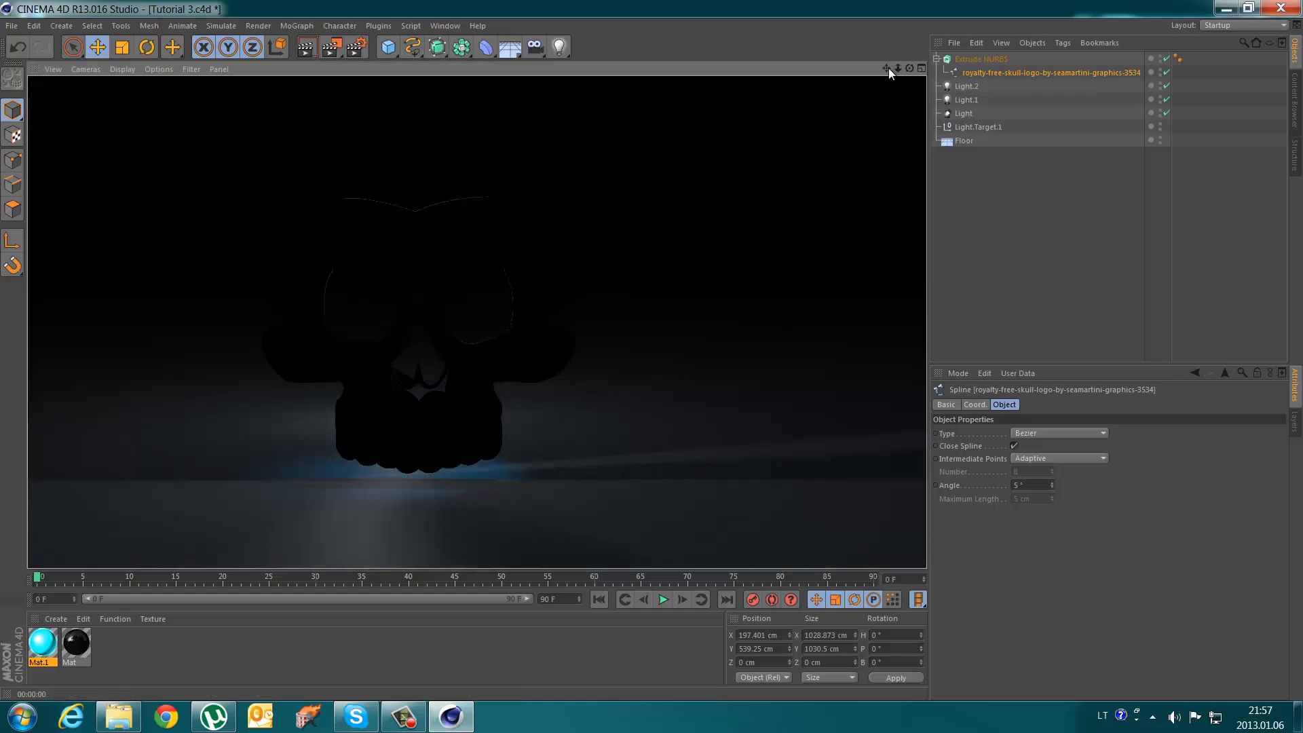
- Stretch the skull spline along X to a width of about 1067 cm with the Scale tool
left_click_drag(887, 69, 619, 370)
left_click(127, 49)
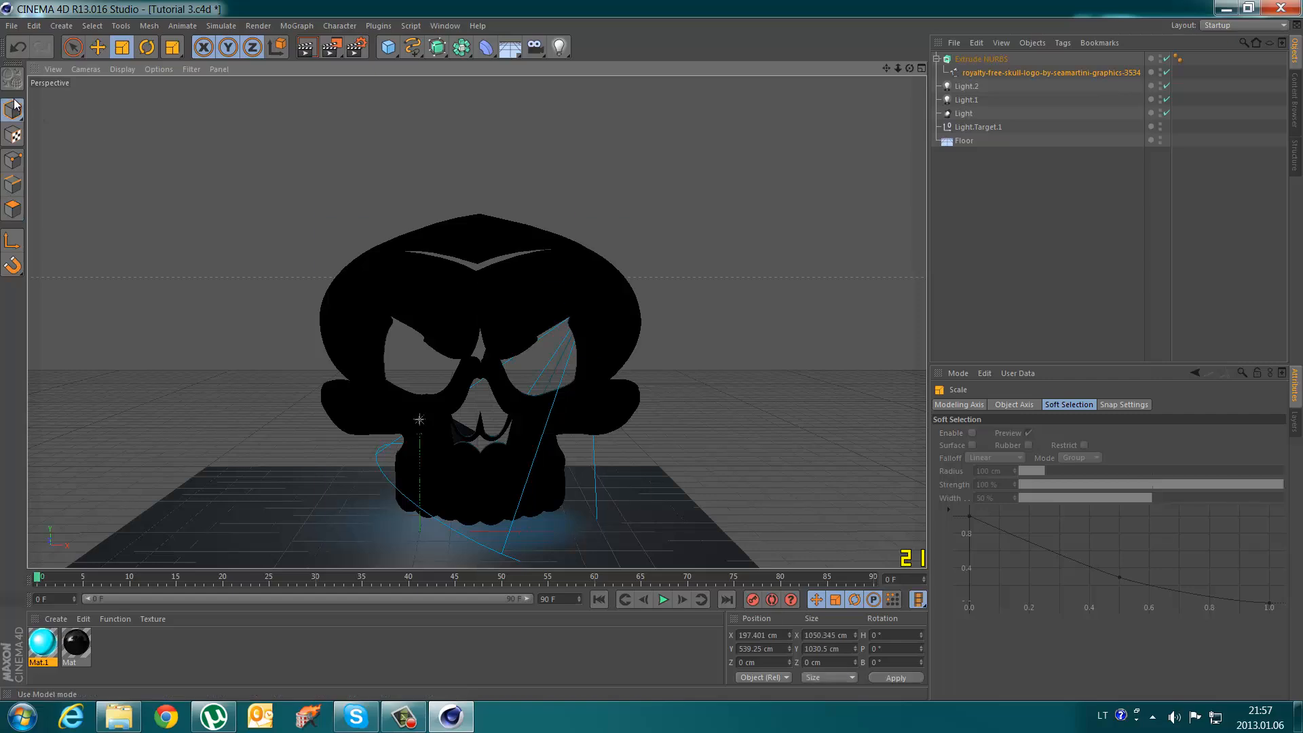
mouse_move(606, 369)
left_mouse_down()
mouse_move(588, 368)
mouse_move(611, 371)
left_mouse_up()
left_click(1008, 404)
left_click(1070, 406)
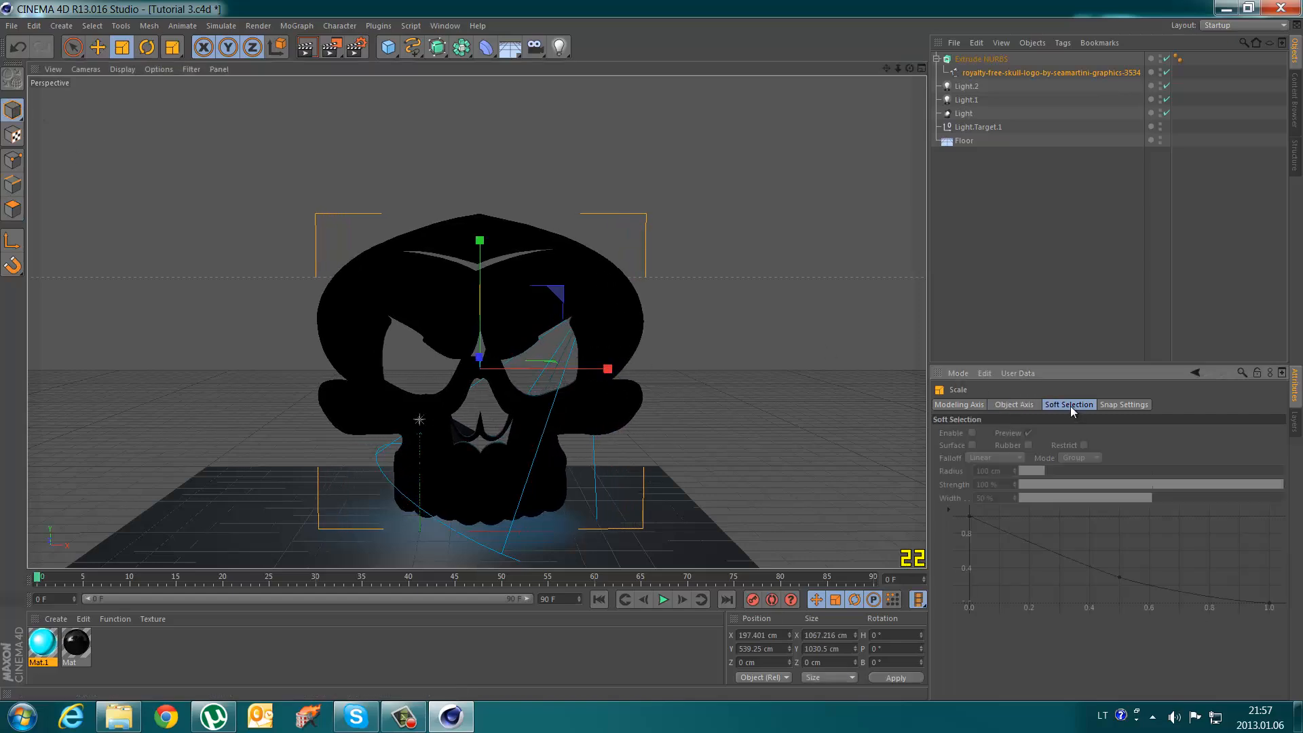
left_click(972, 72)
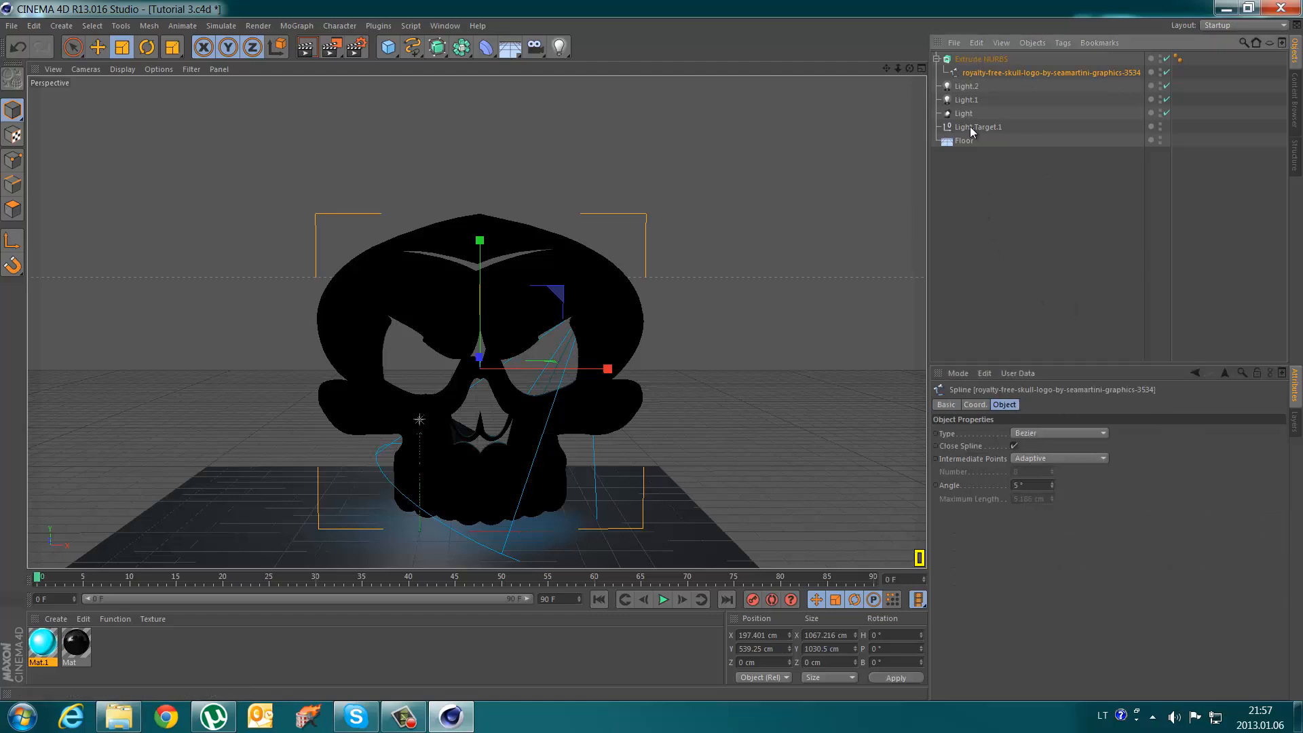
- Try different Z movement depths for the Extrude NURBS and set it back to 20 cm
left_click(983, 57)
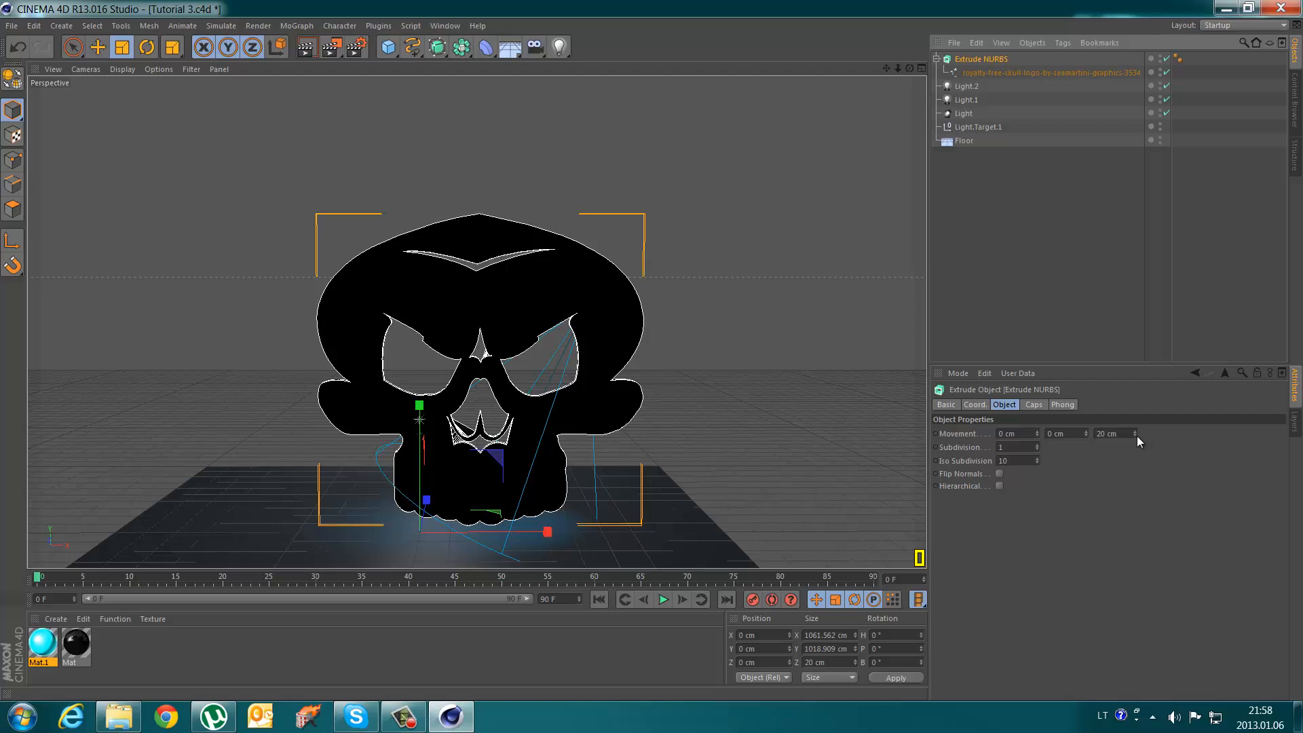
left_click(1135, 435)
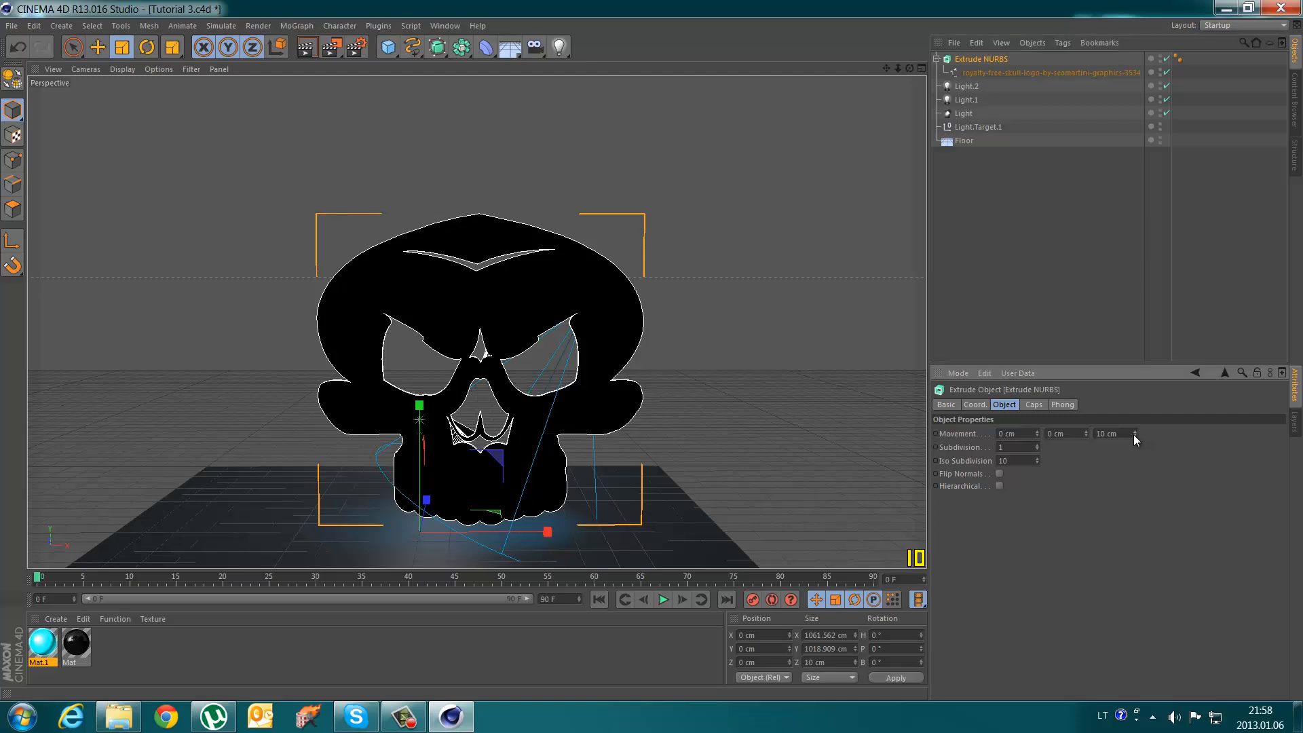
left_click_drag(1134, 435, 1133, 433)
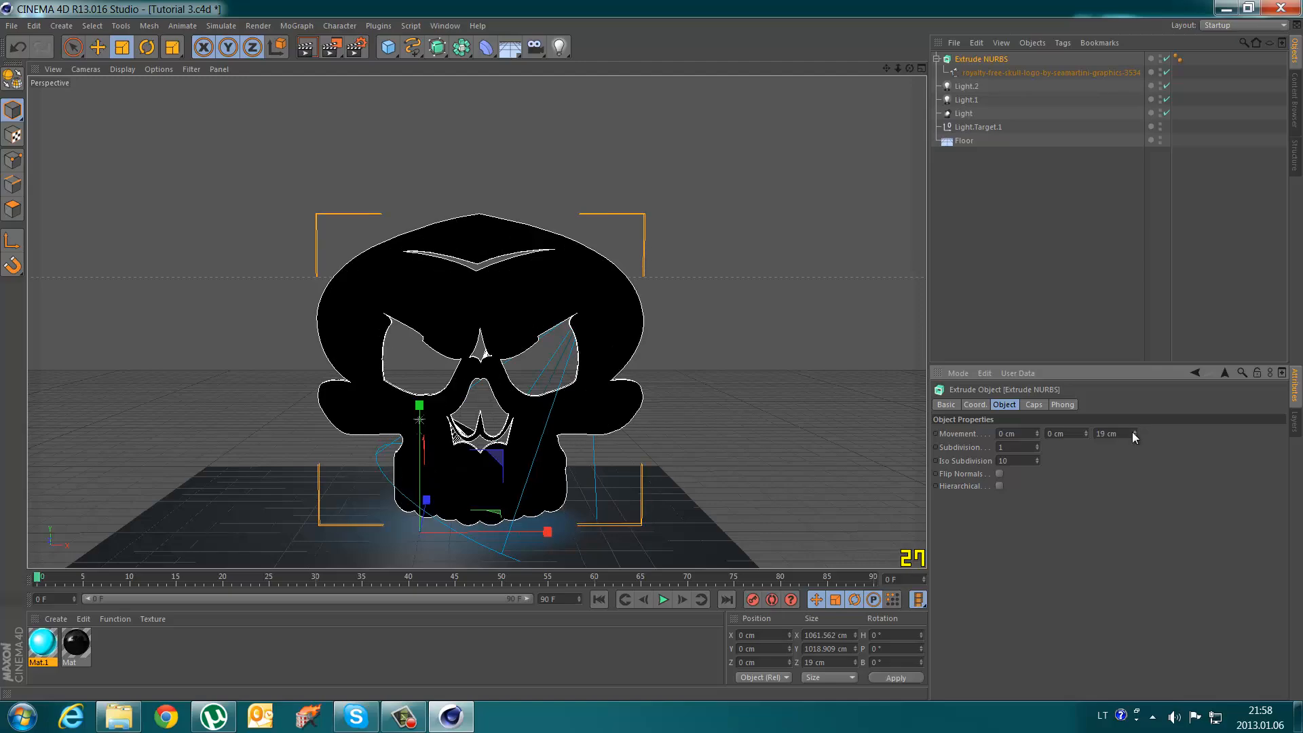
left_click_drag(1036, 448, 1039, 446)
left_click(1039, 456)
left_click_drag(1038, 431, 1037, 435)
left_click(1033, 405)
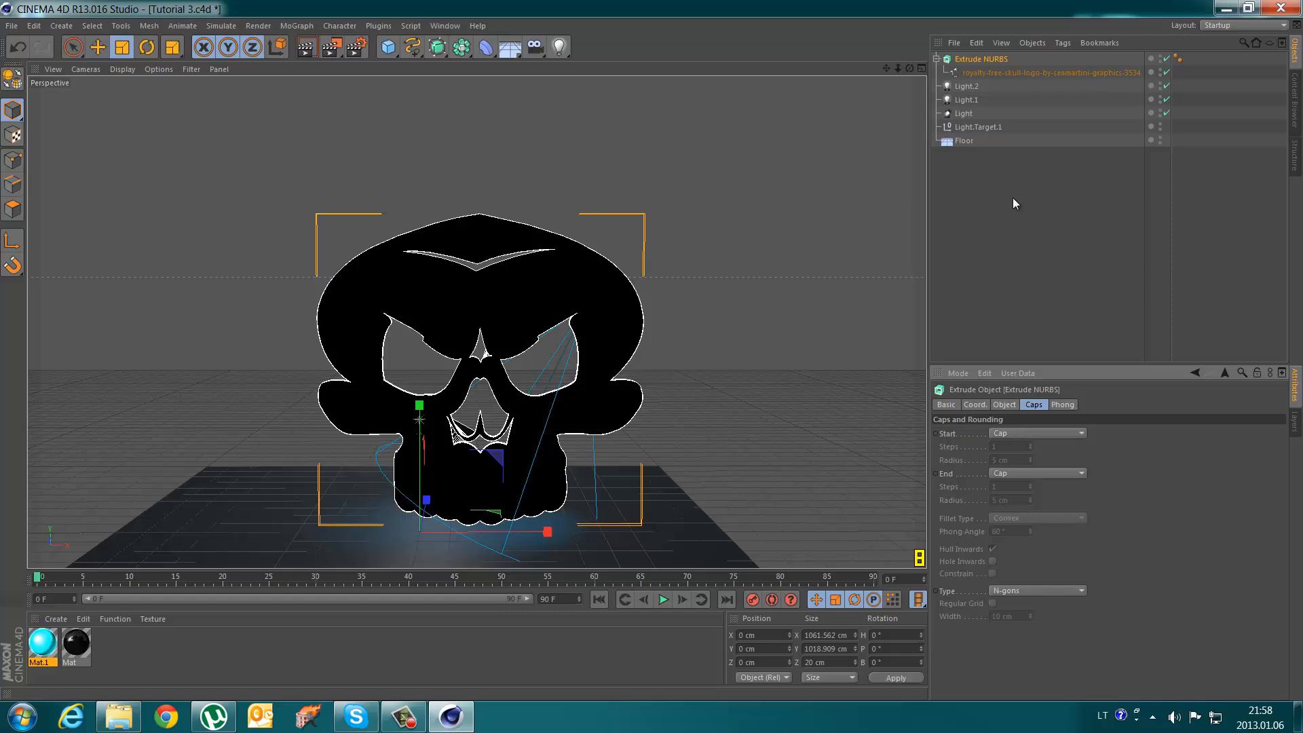
left_click(435, 51)
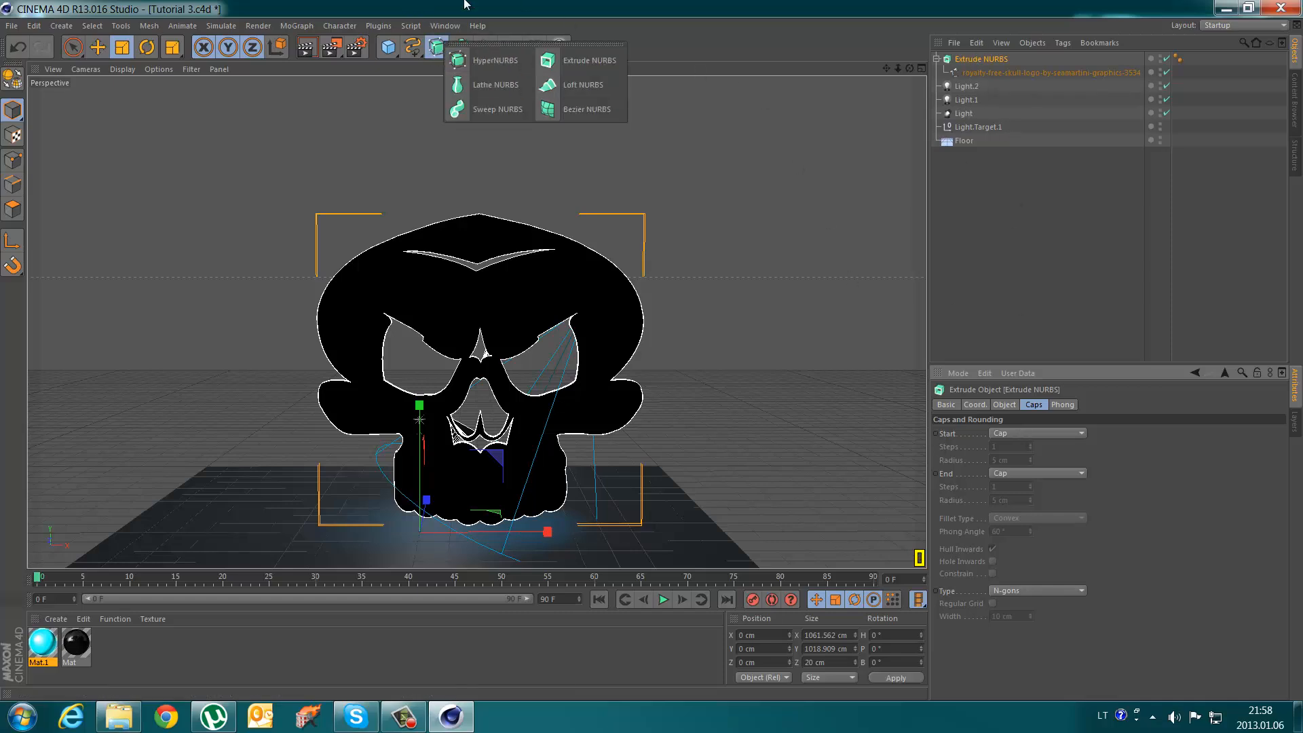
left_click(402, 717)
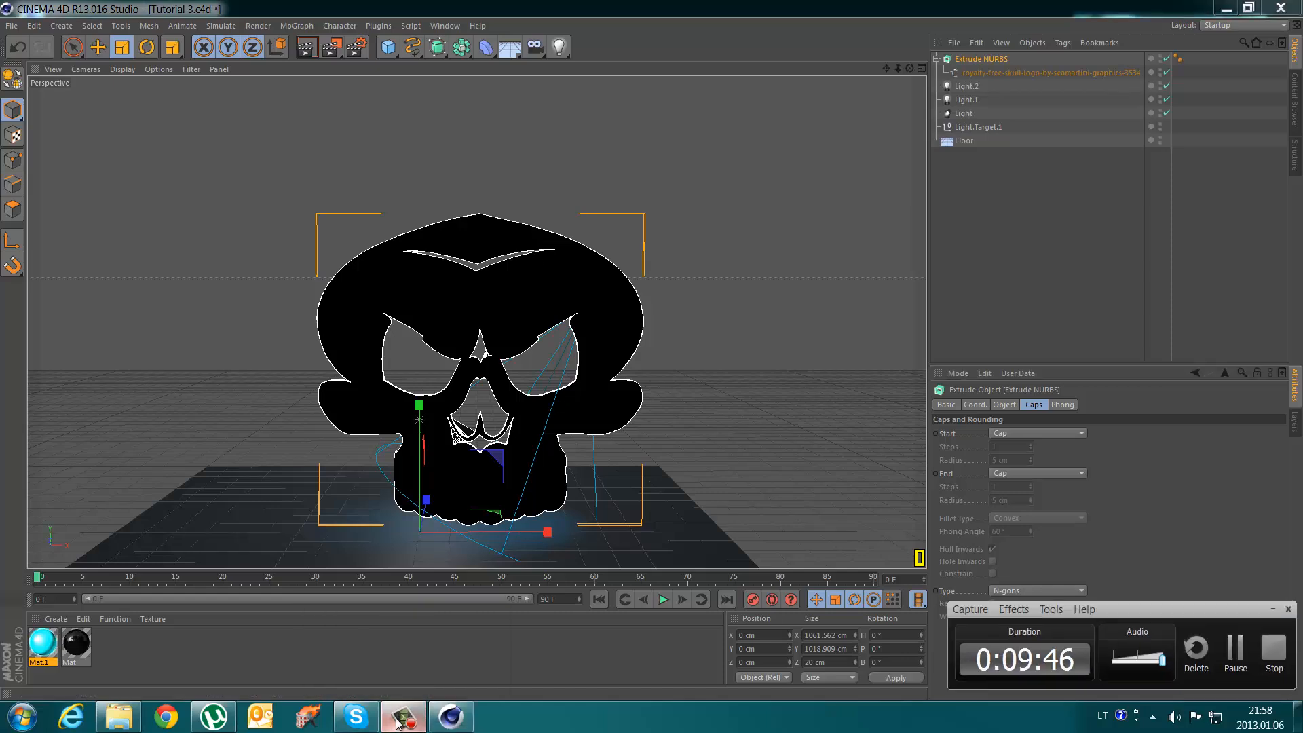
left_click(1237, 648)
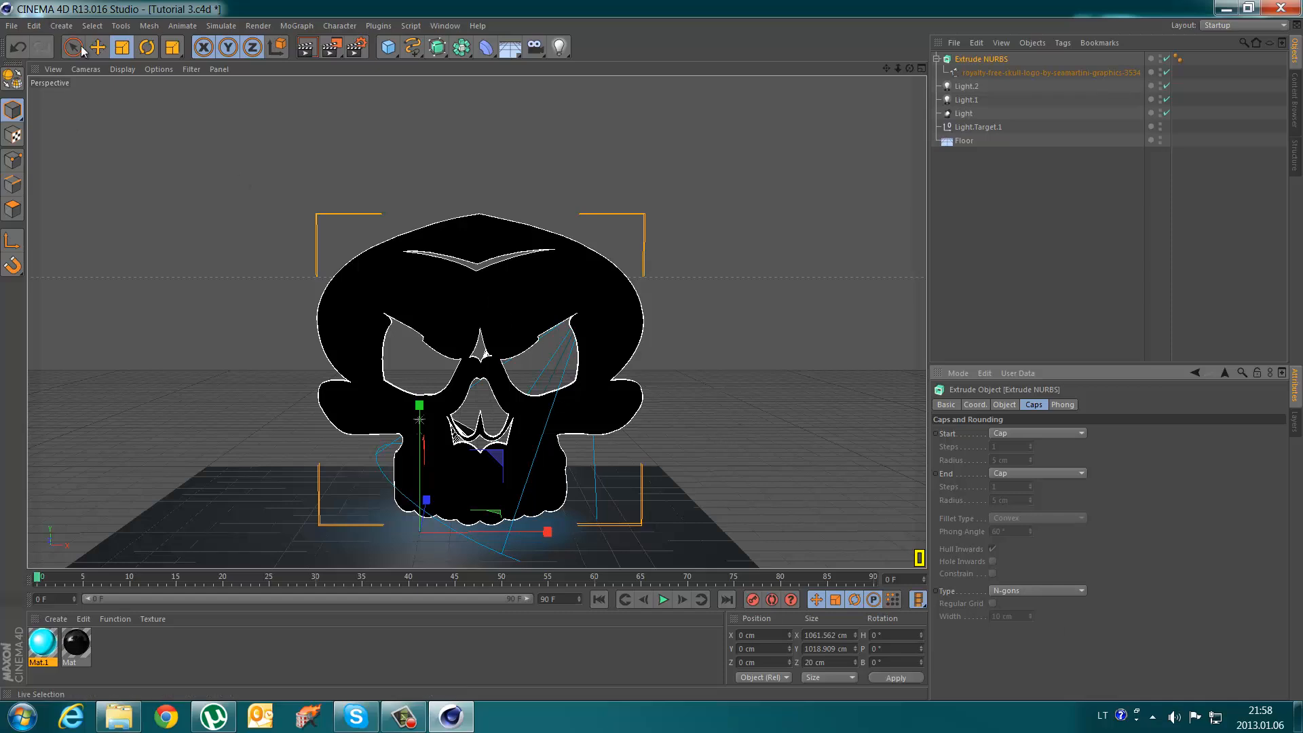
- Scale the extruded skull down to about 535 cm wide, 515 cm high and 5 cm deep
left_click(122, 47)
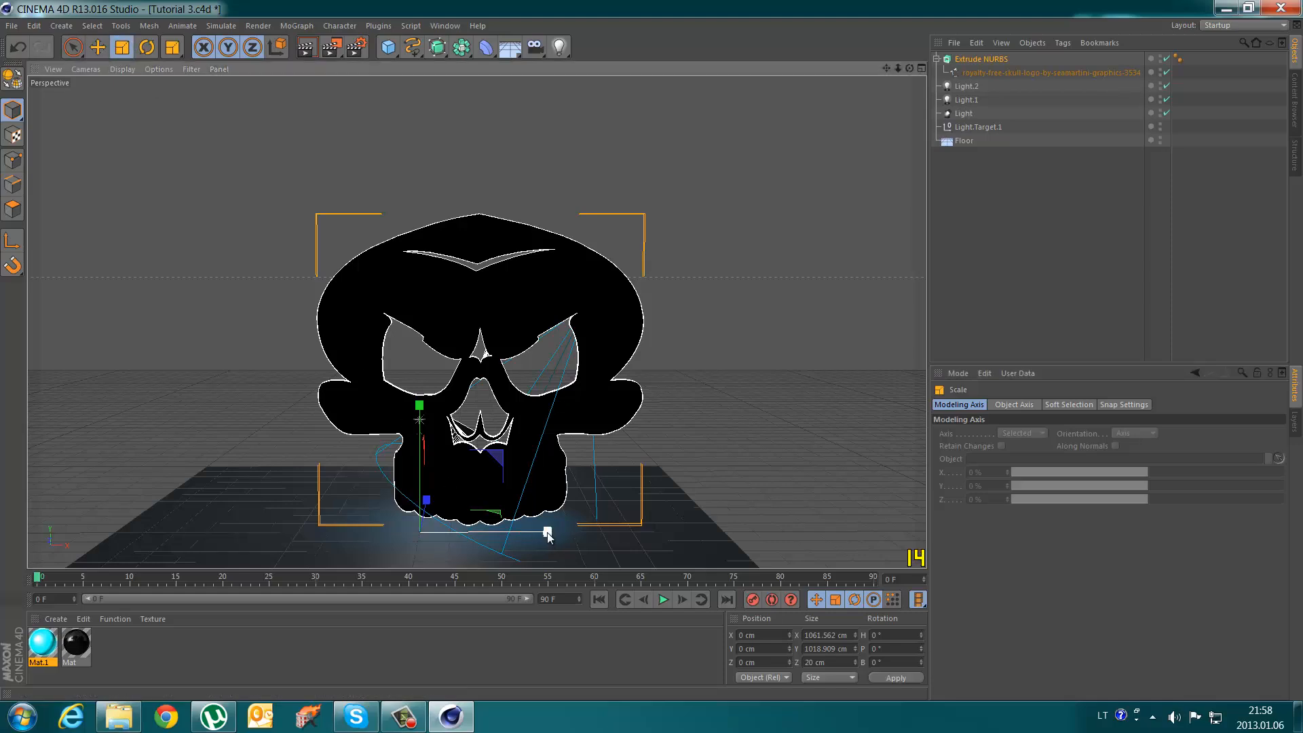
left_click_drag(548, 536, 484, 534)
left_click_drag(419, 424, 421, 472)
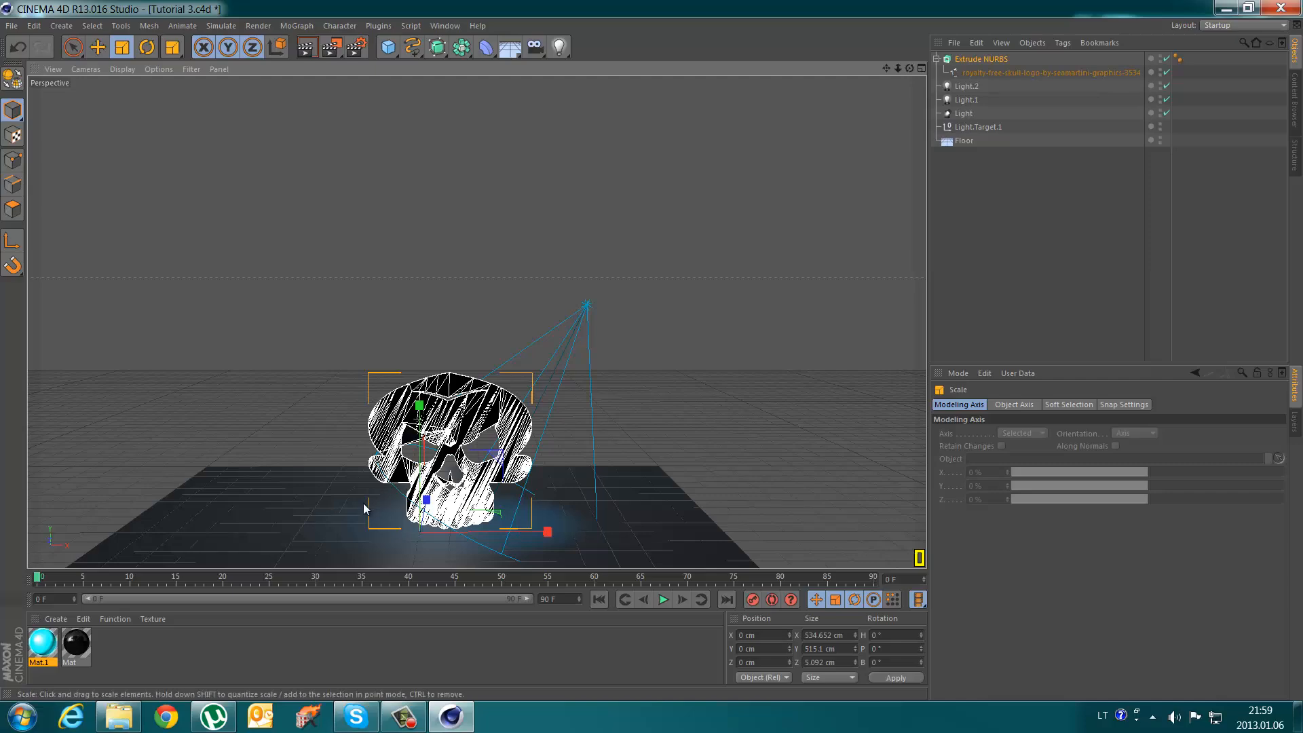
- Zoom in on the scaled skull, preview-render it in the view, and clear the object selection
scroll(365, 503, "up", 7)
scroll(584, 510, "up", 2)
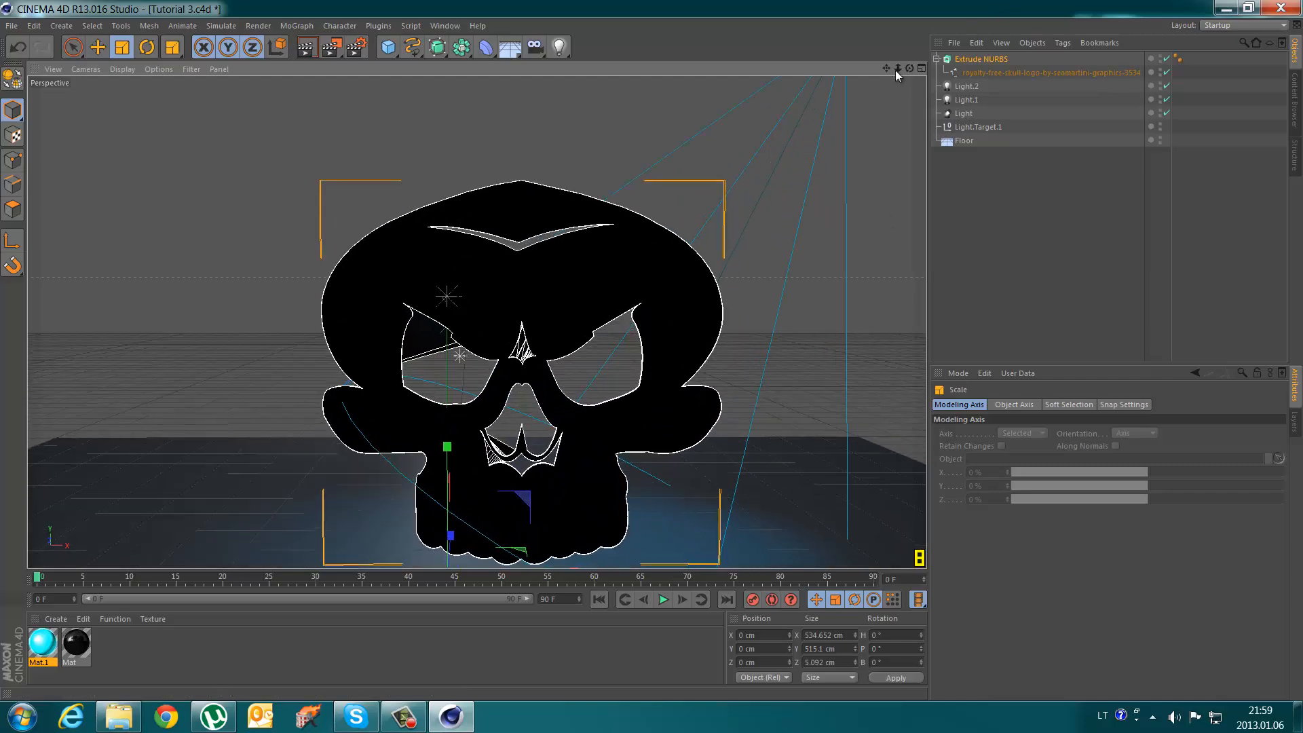
left_click_drag(887, 69, 650, 350)
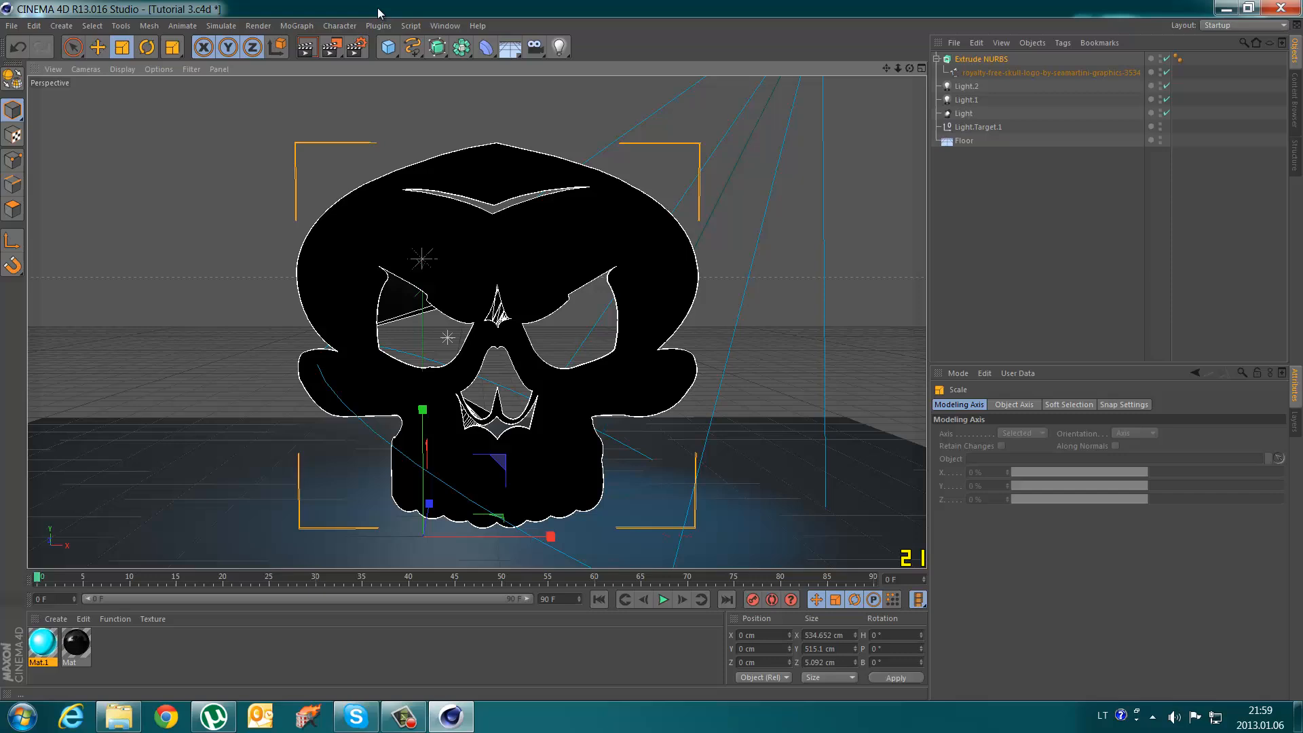
left_click(318, 47)
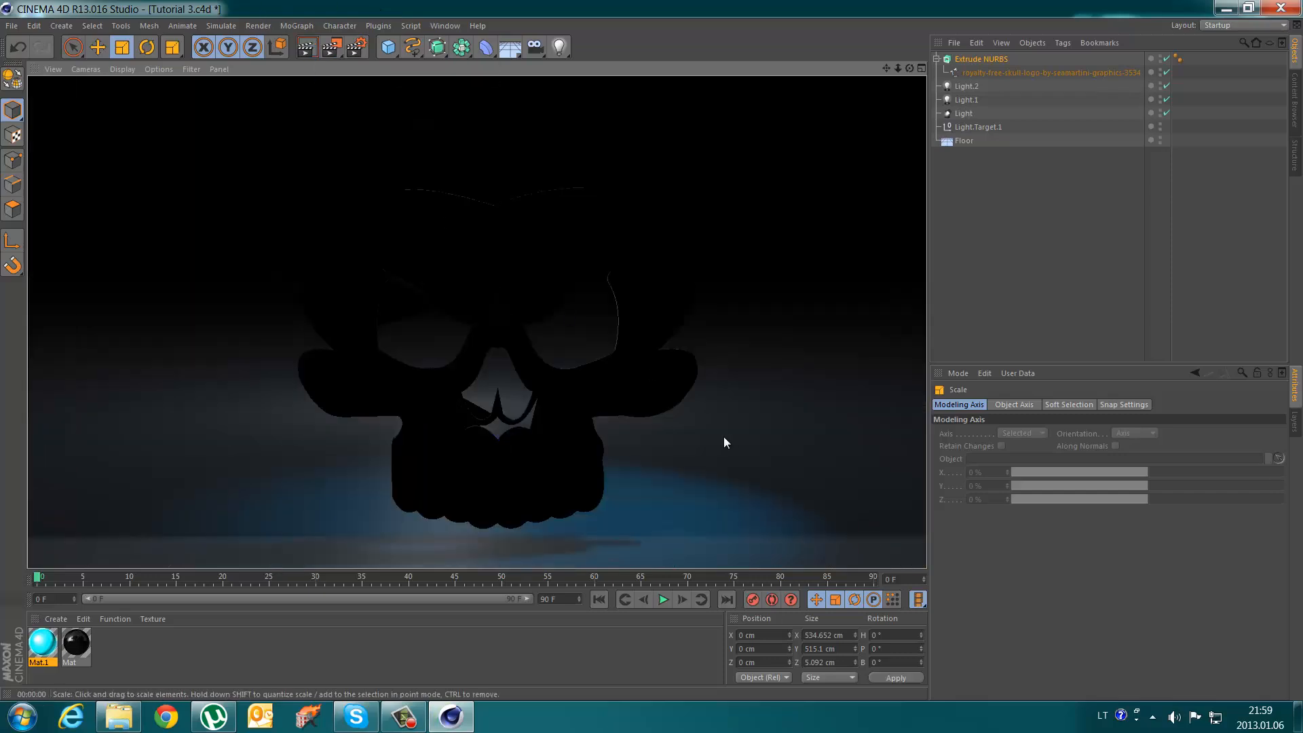
left_click(645, 417)
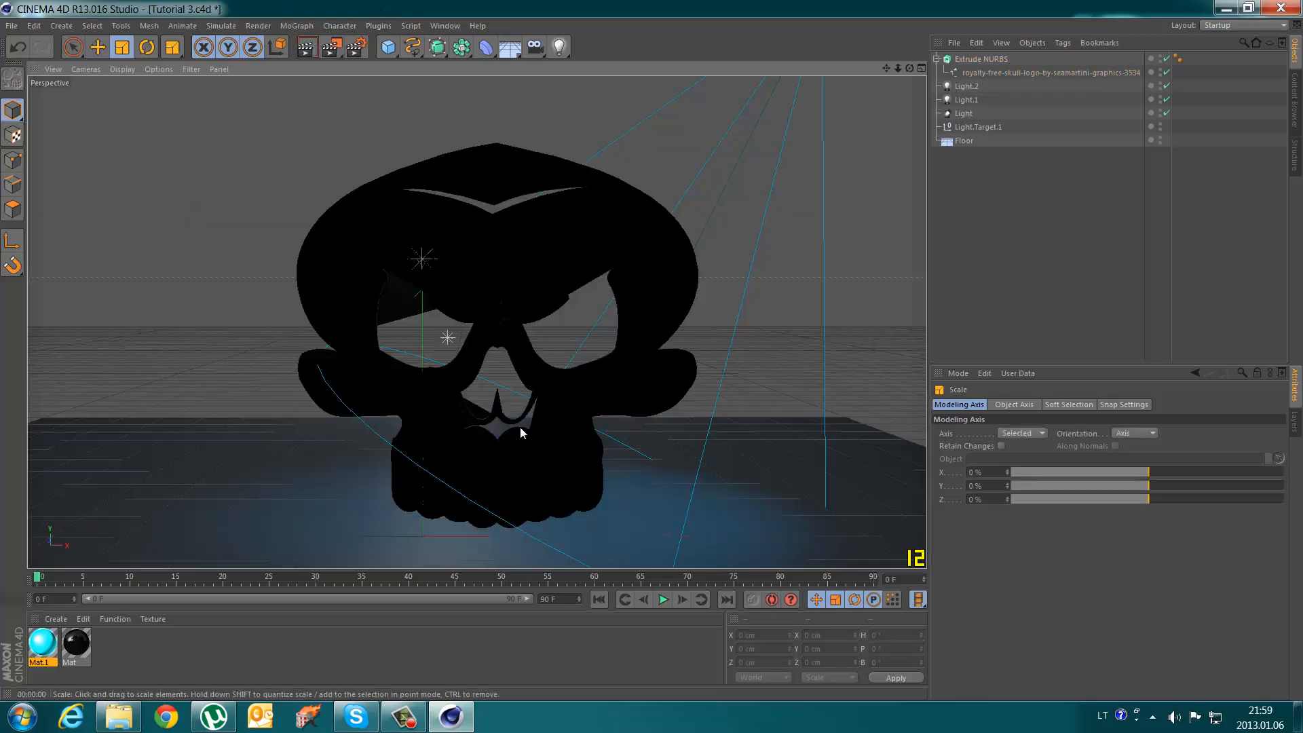
- Scale the extruded skull down to about 273 cm wide, 262 cm high and 1.3 cm deep
left_click(547, 407)
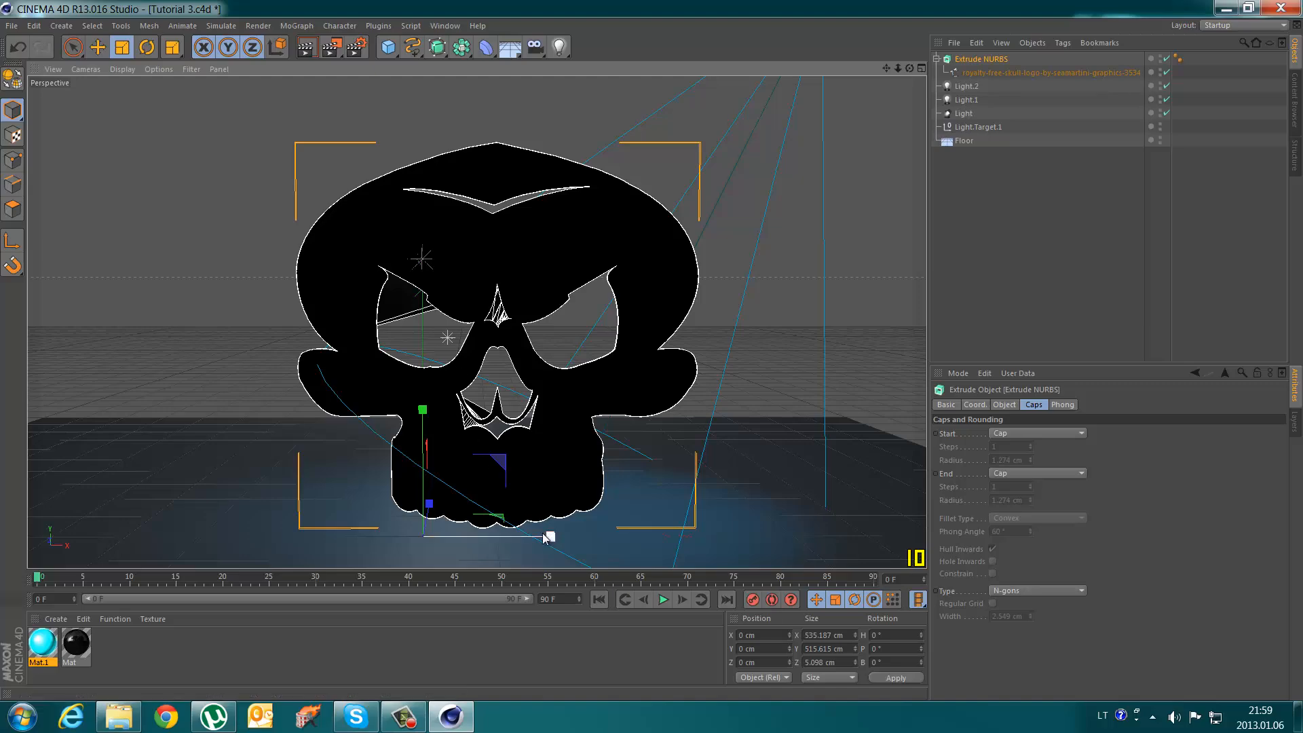
left_click_drag(544, 534, 486, 535)
left_click_drag(422, 411, 423, 477)
scroll(347, 559, "up", 4)
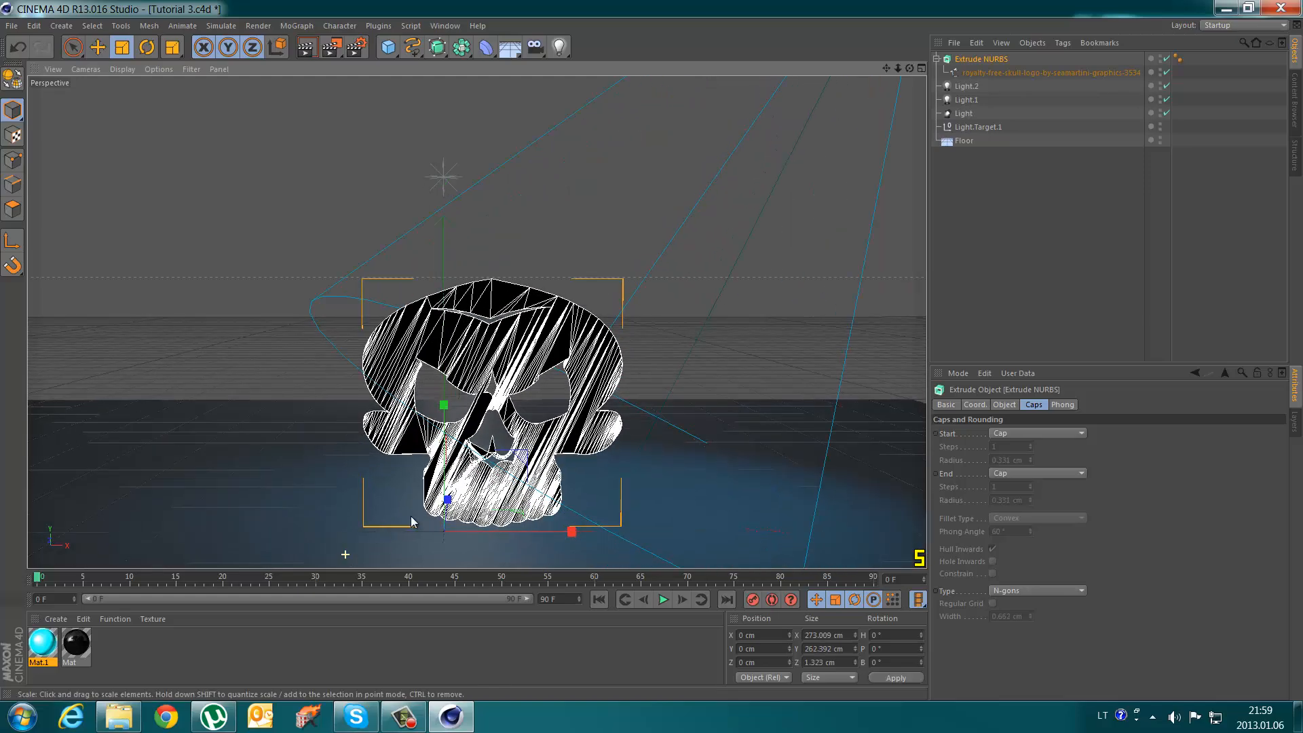
- Move the skull down to about -5.8 cm on Y and preview-render it in the view
left_click(96, 47)
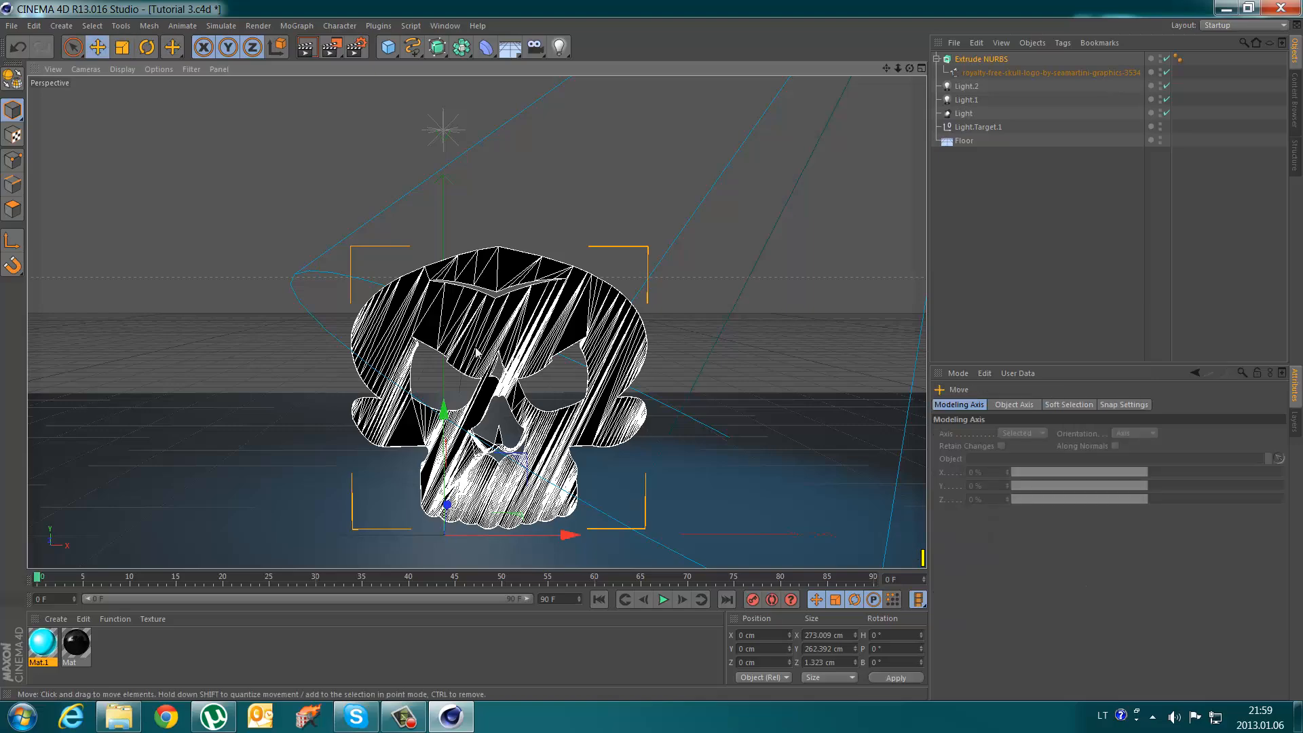
mouse_move(444, 408)
left_mouse_down()
mouse_move(444, 425)
mouse_move(444, 414)
left_mouse_up()
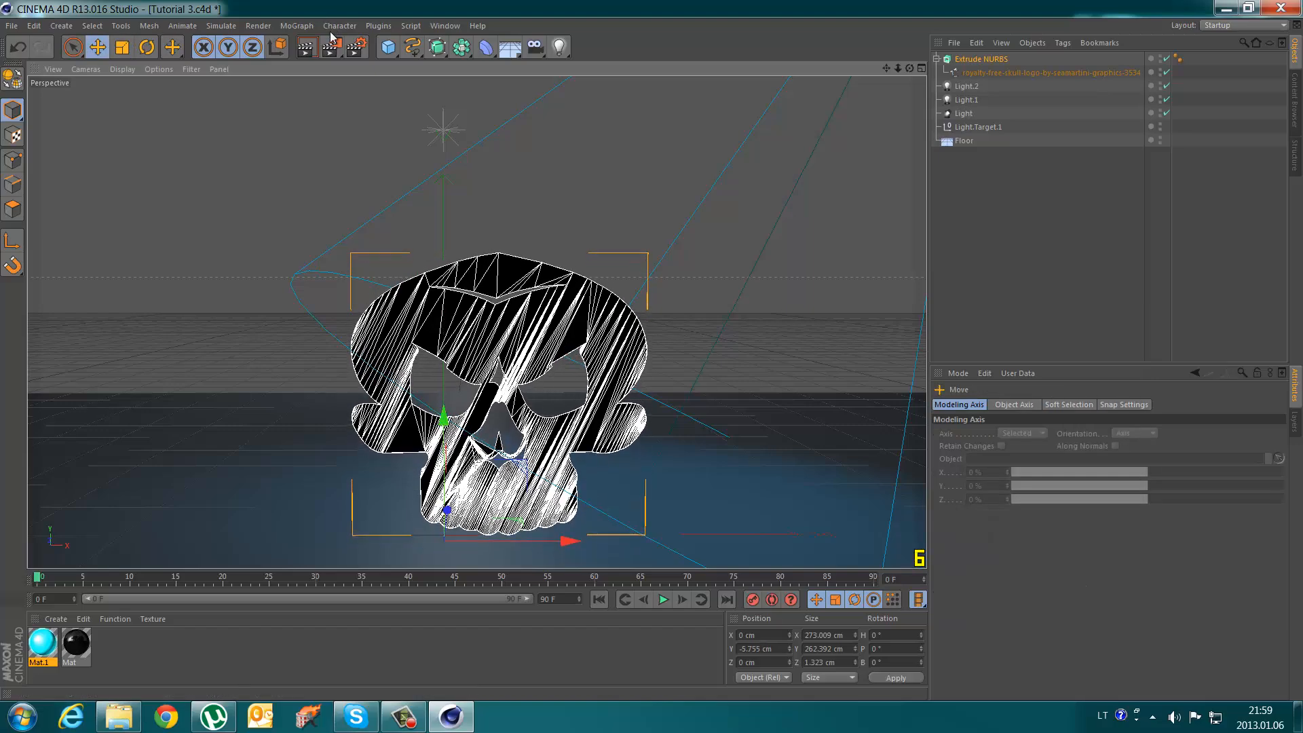
left_click(307, 46)
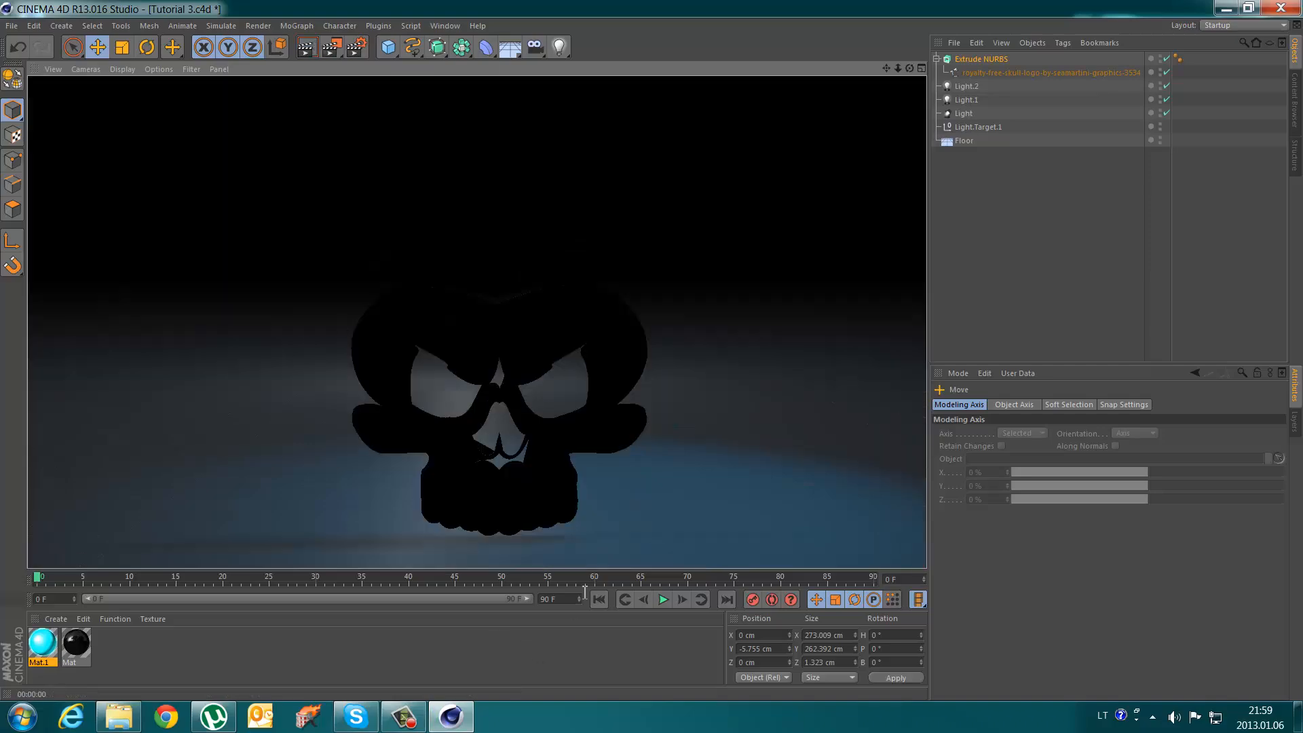
left_click(633, 353)
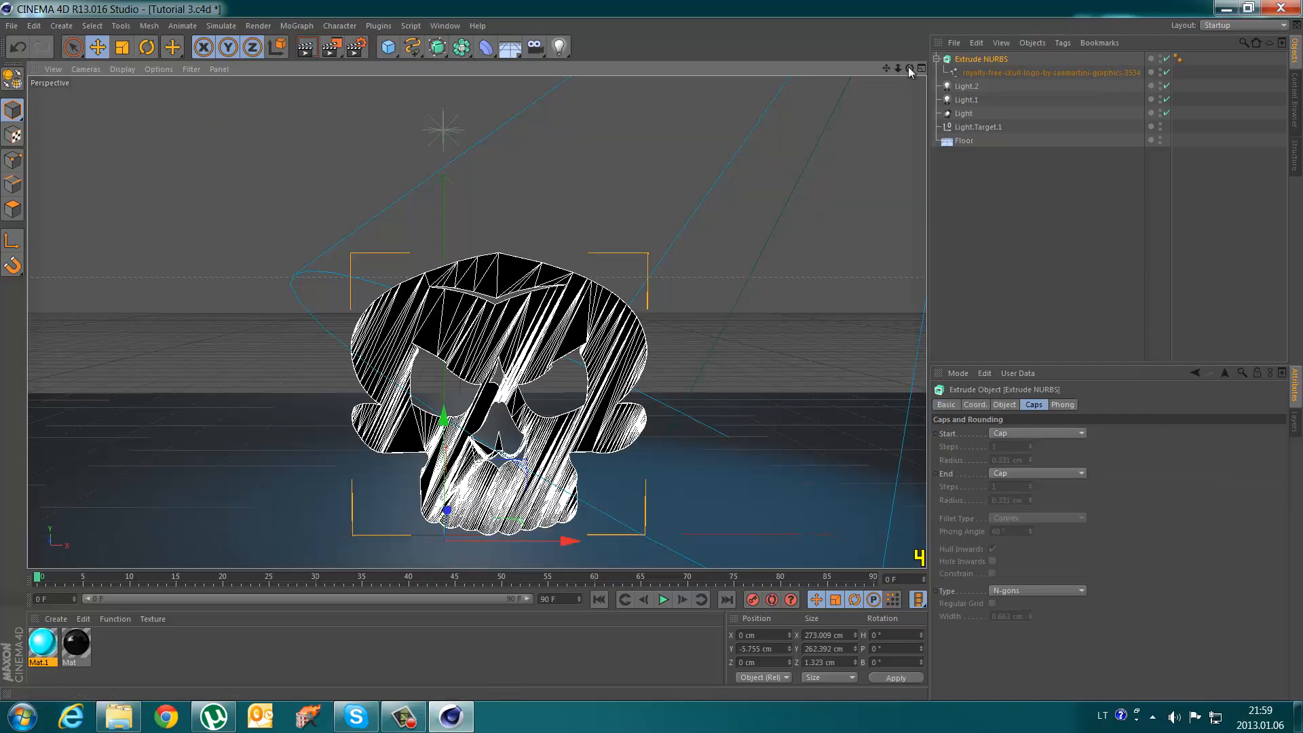
- Stretch the skull along Z to a depth of about 30.5 cm with the Scale tool and preview-render it
left_click_drag(909, 67, 652, 352)
left_click(121, 46)
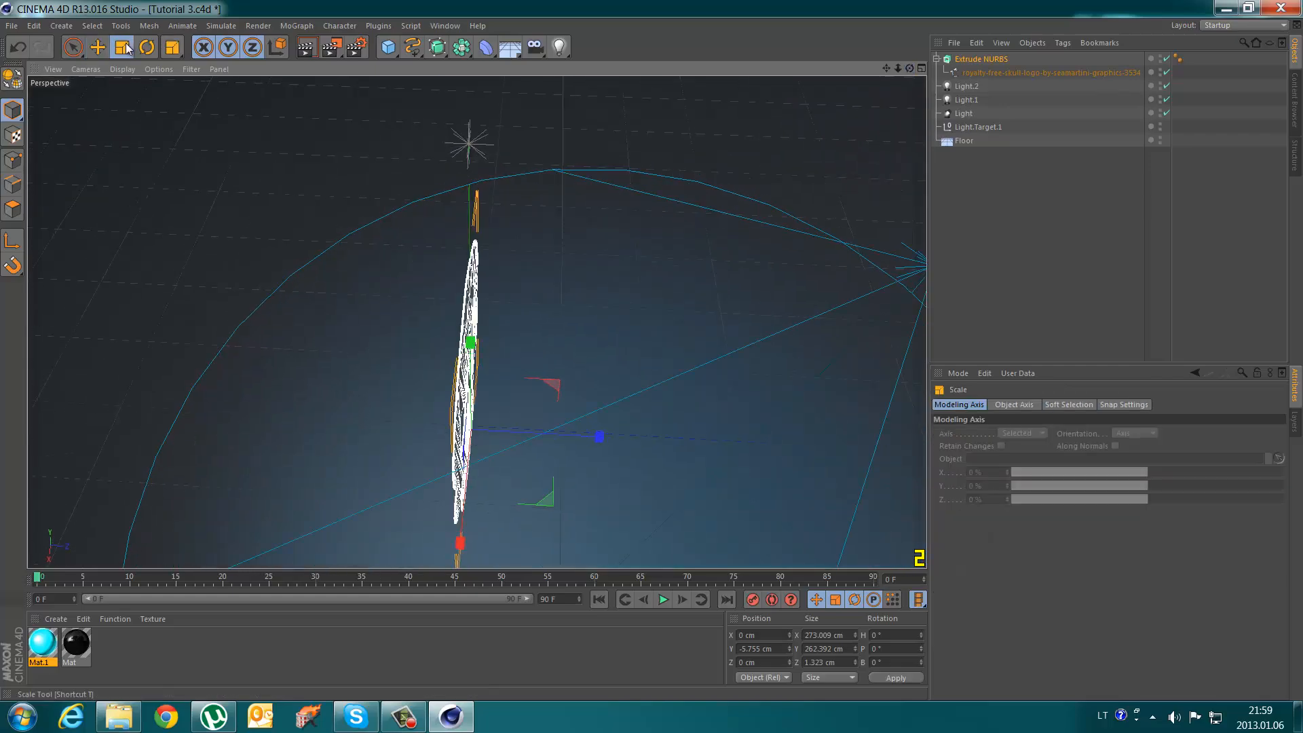
left_click_drag(598, 435, 653, 352)
left_click(306, 48)
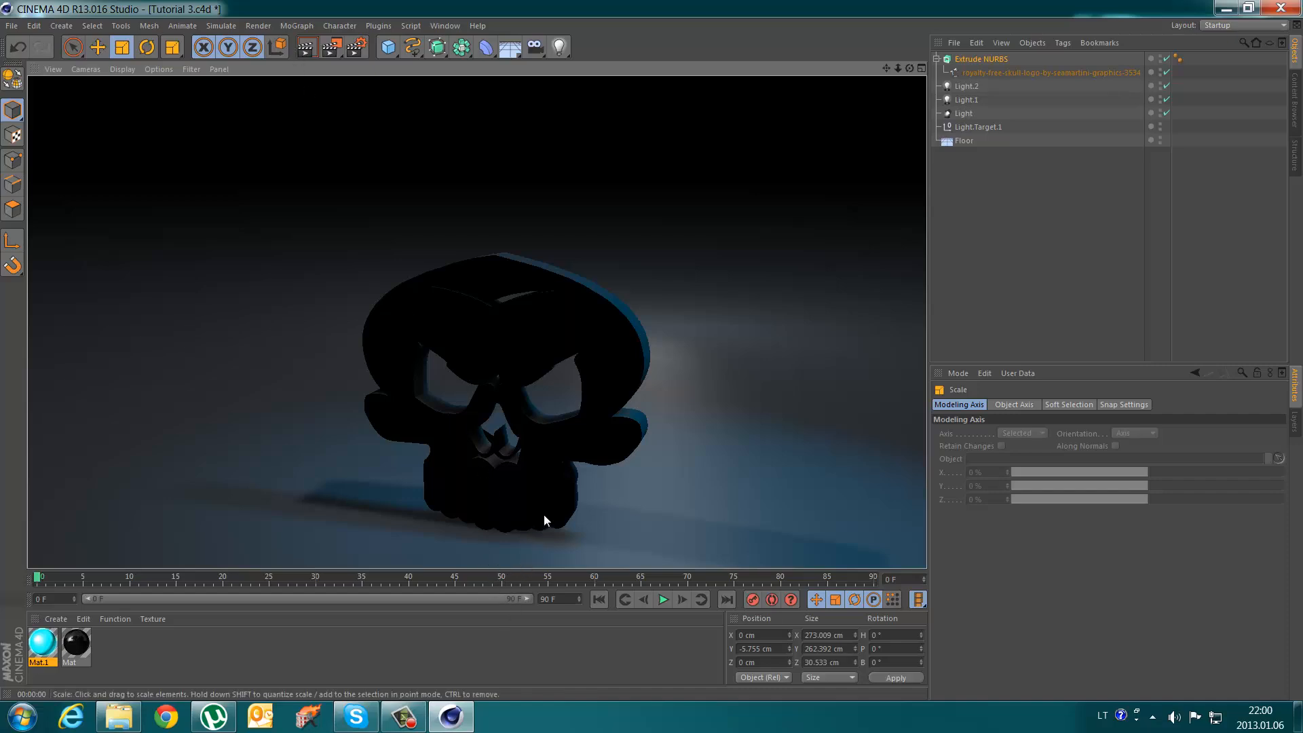
left_click(613, 426)
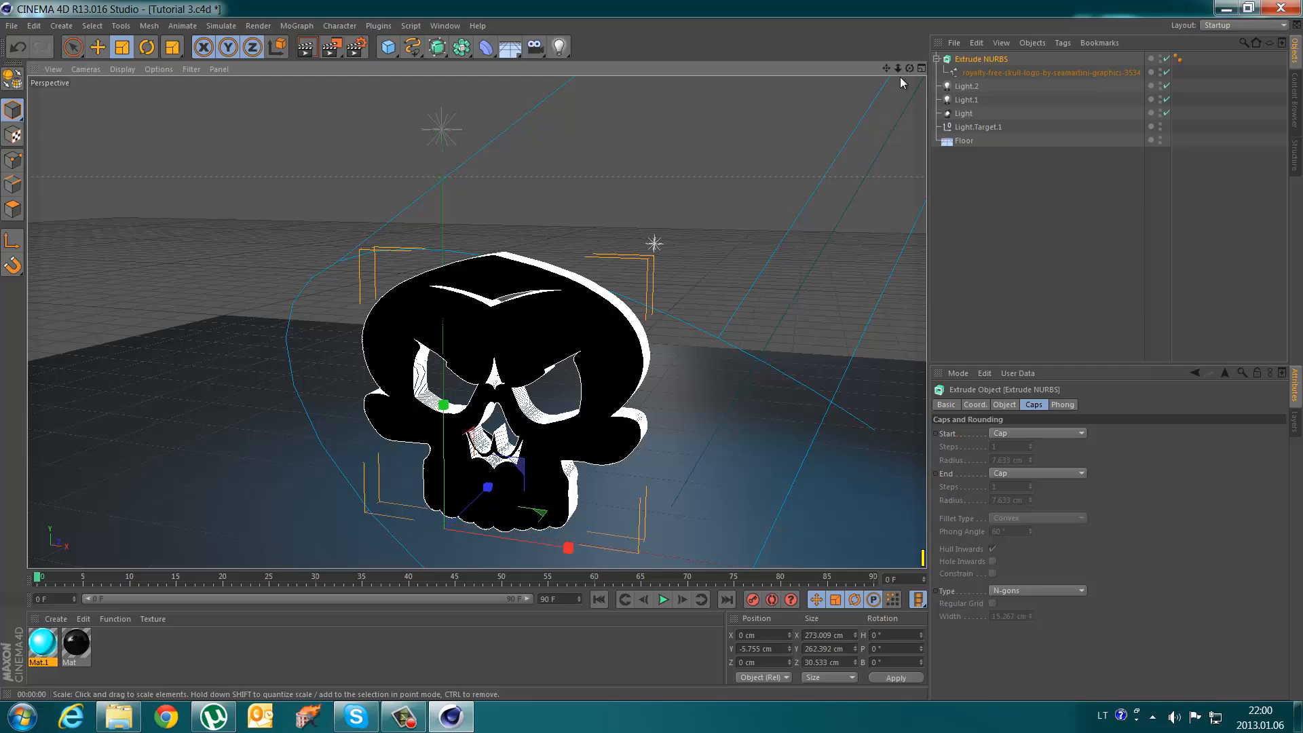
- Set the Start and End caps of the Extrude NURBS to Fillet Cap, trying Constrain and leaving it off
left_click_drag(910, 69, 652, 353)
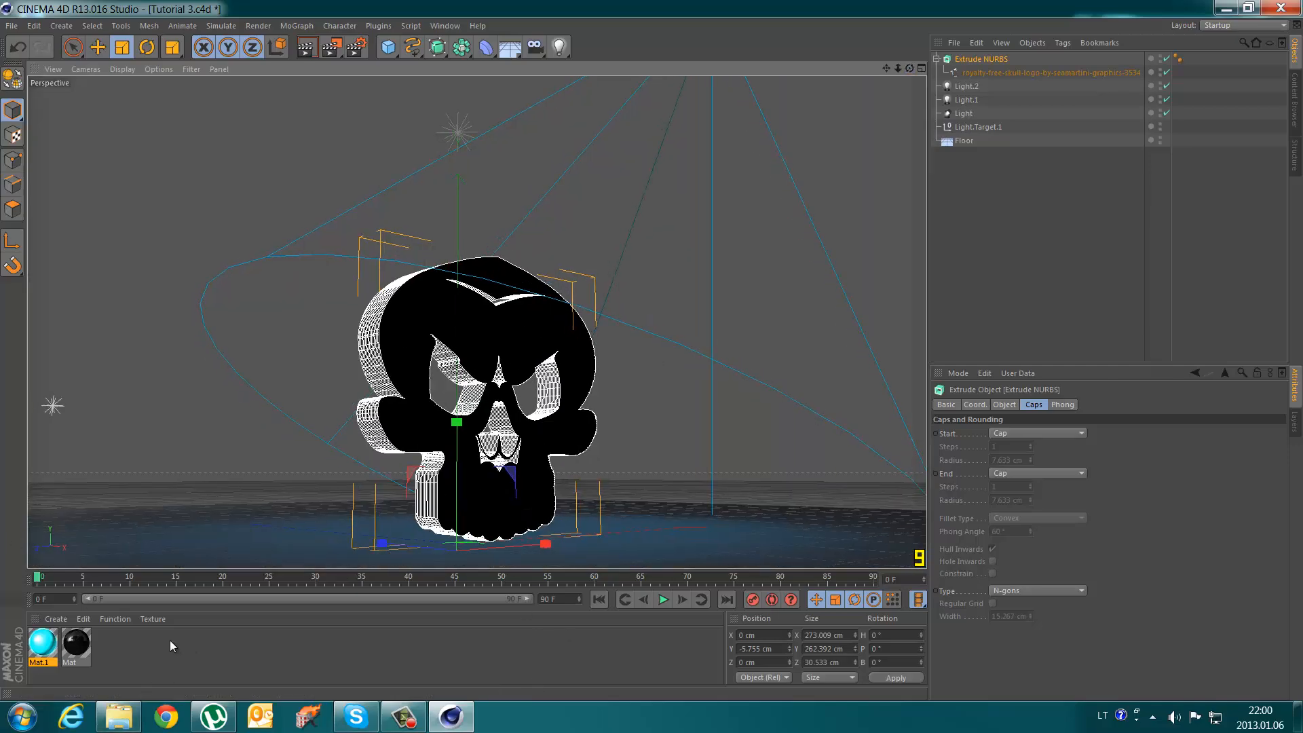
left_click(1068, 432)
left_click(1001, 489)
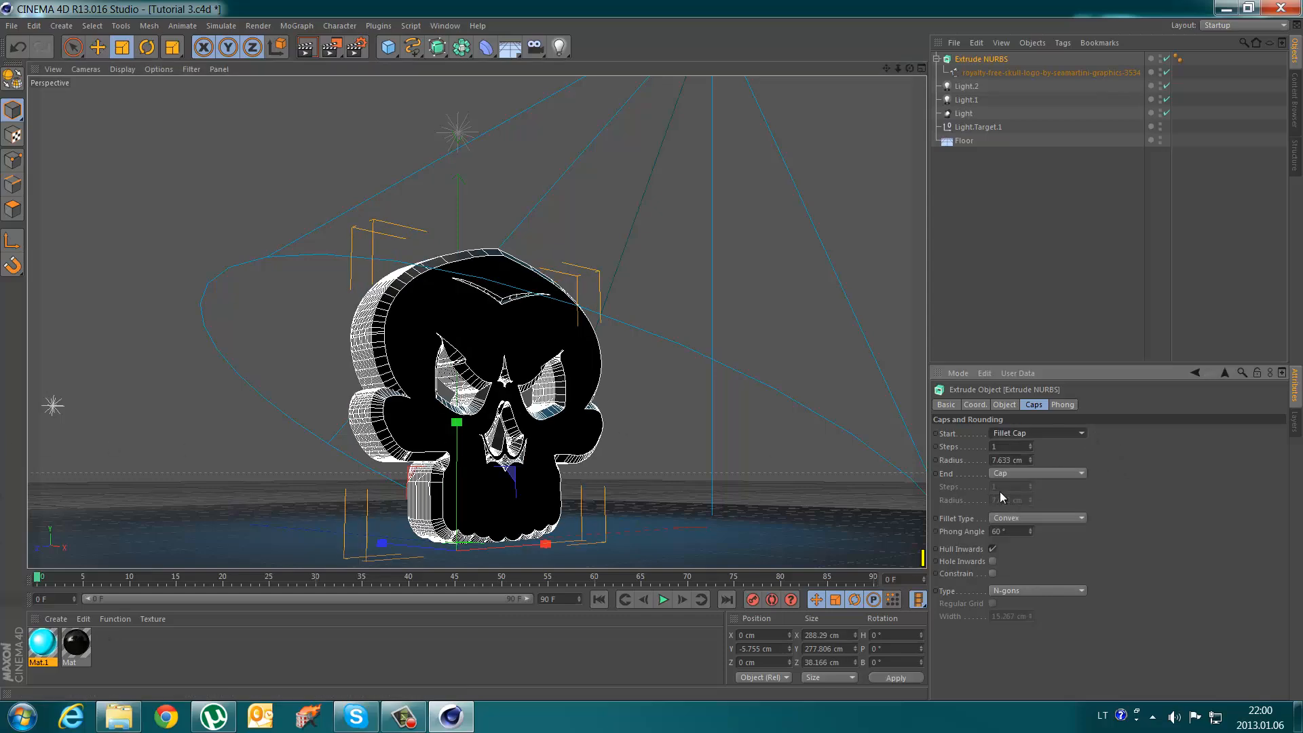
left_click(1031, 475)
left_click(1014, 531)
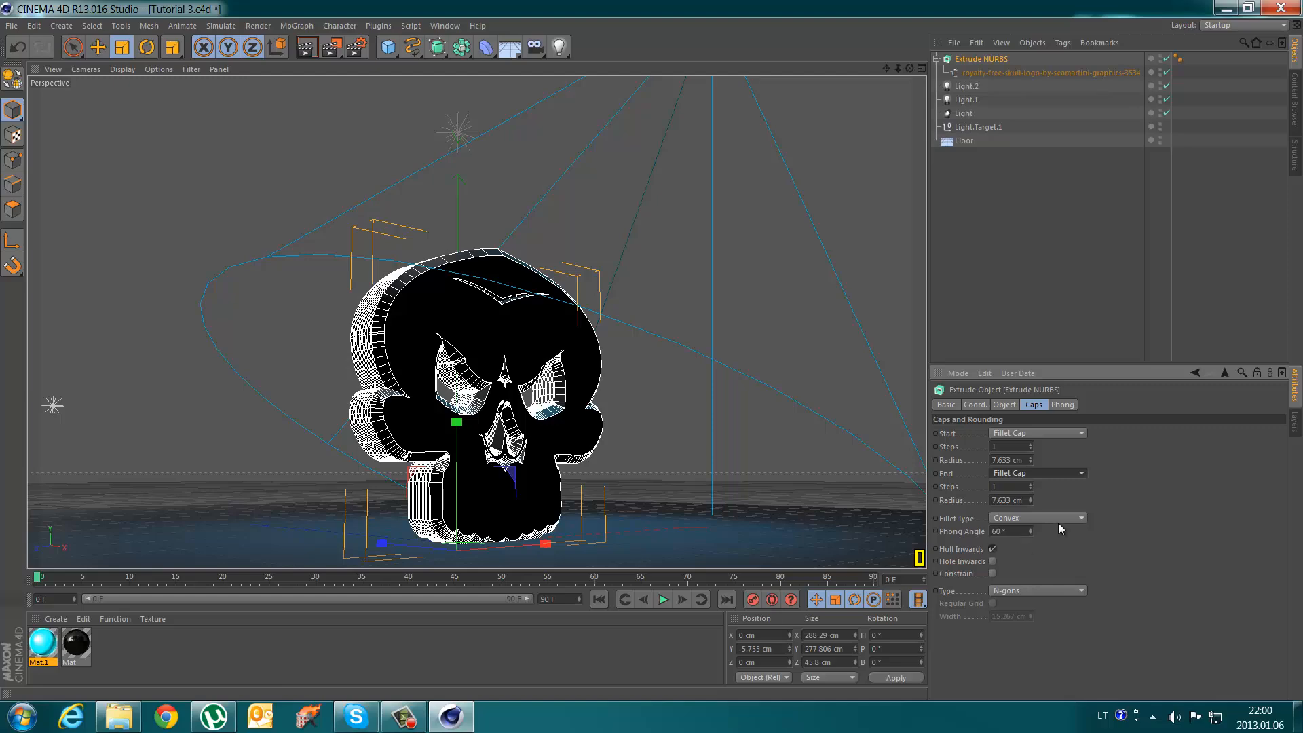
left_click(994, 573)
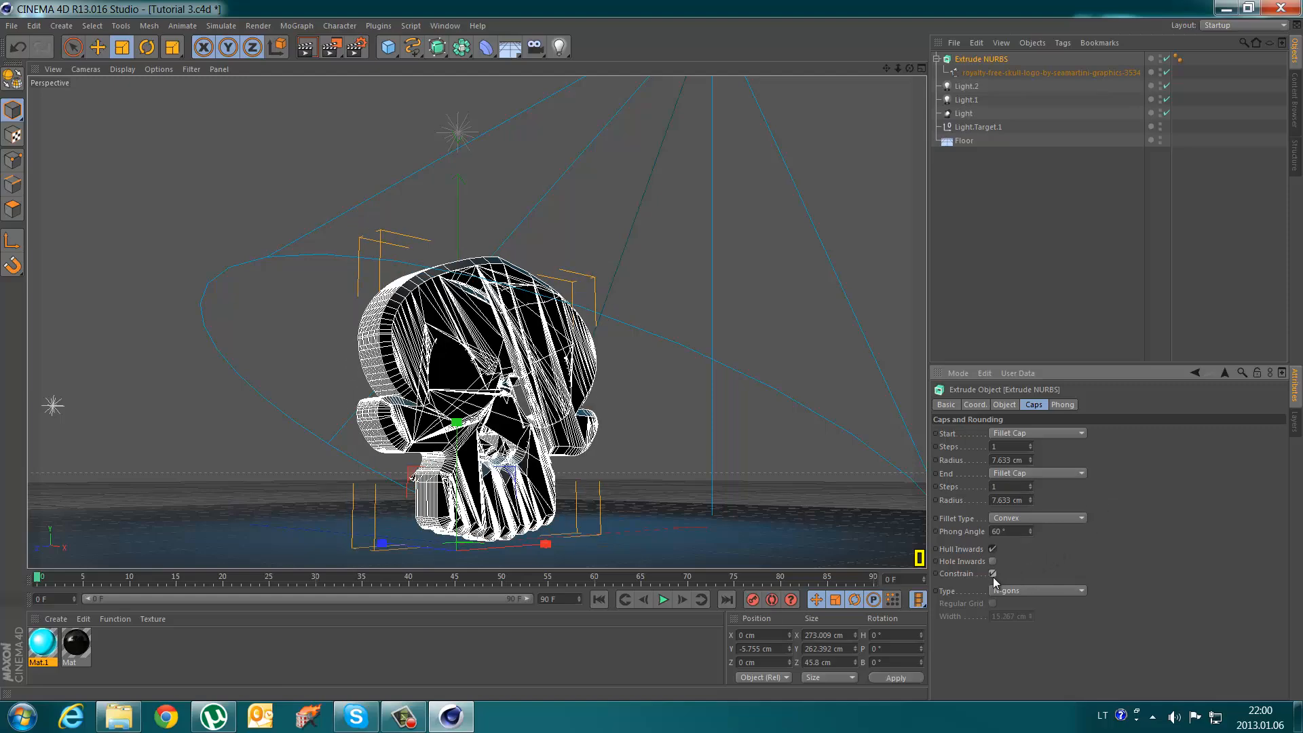
left_click(993, 576)
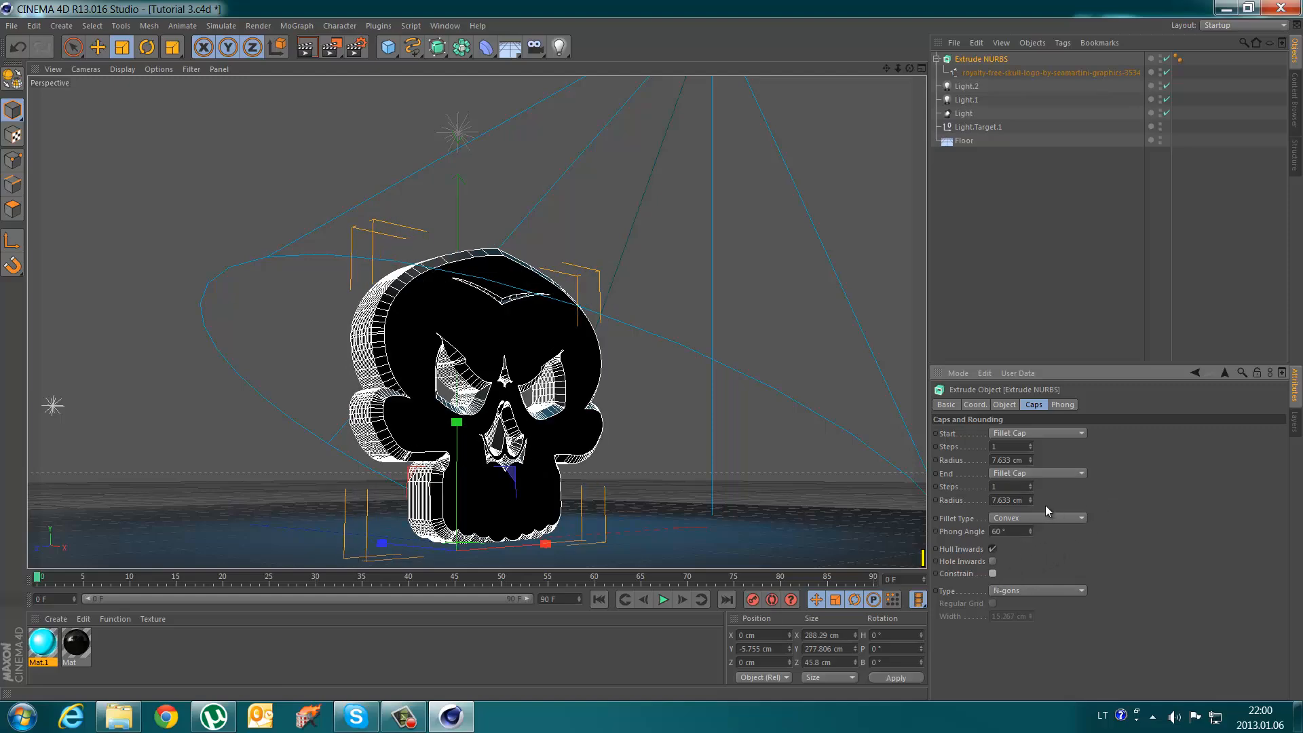
- Set the fillet radius to 4 cm and the steps to 3 for both the start and end caps
left_click(1013, 500)
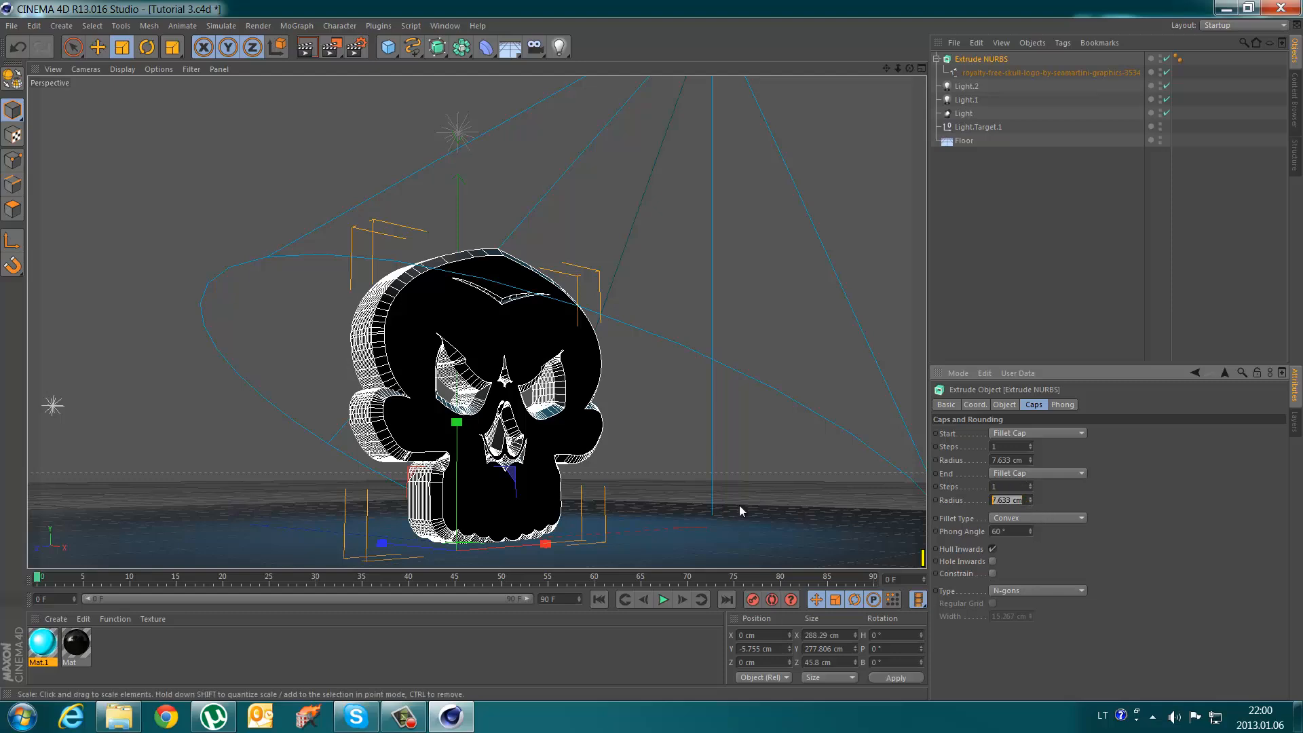
type("4")
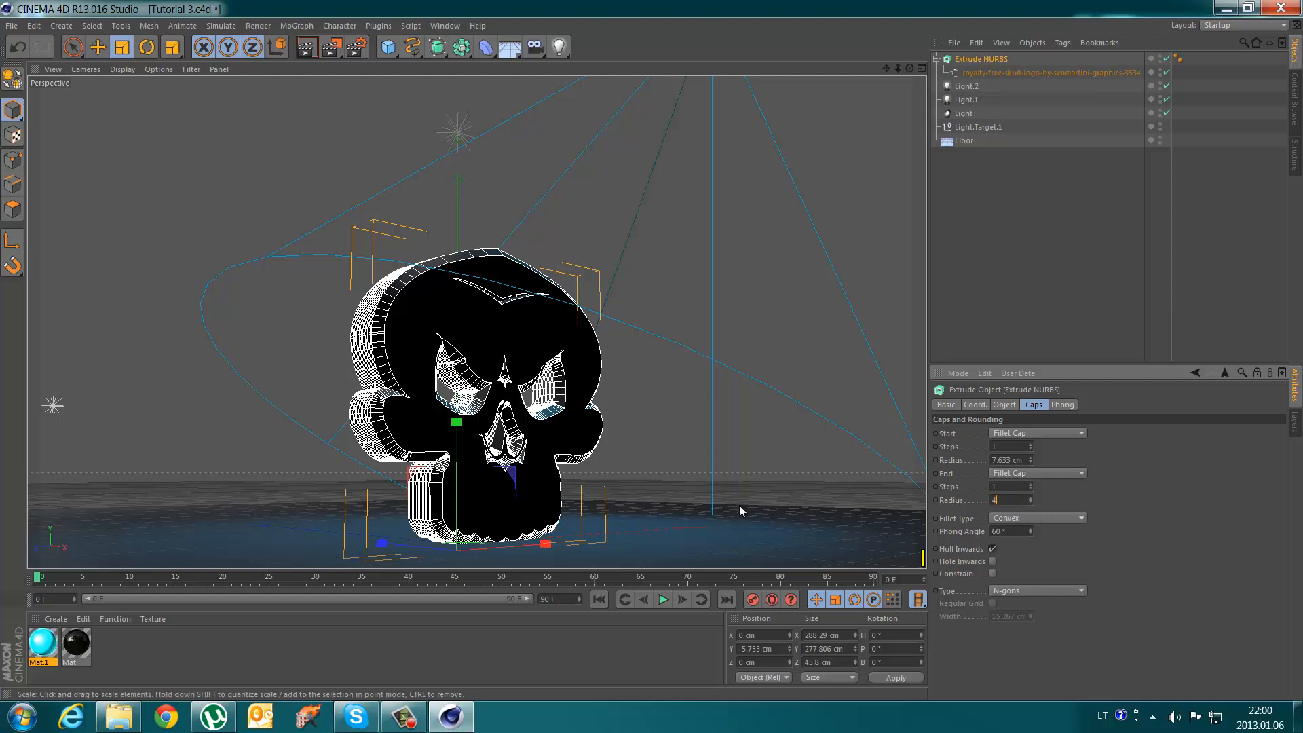
left_click(1024, 460)
type("4")
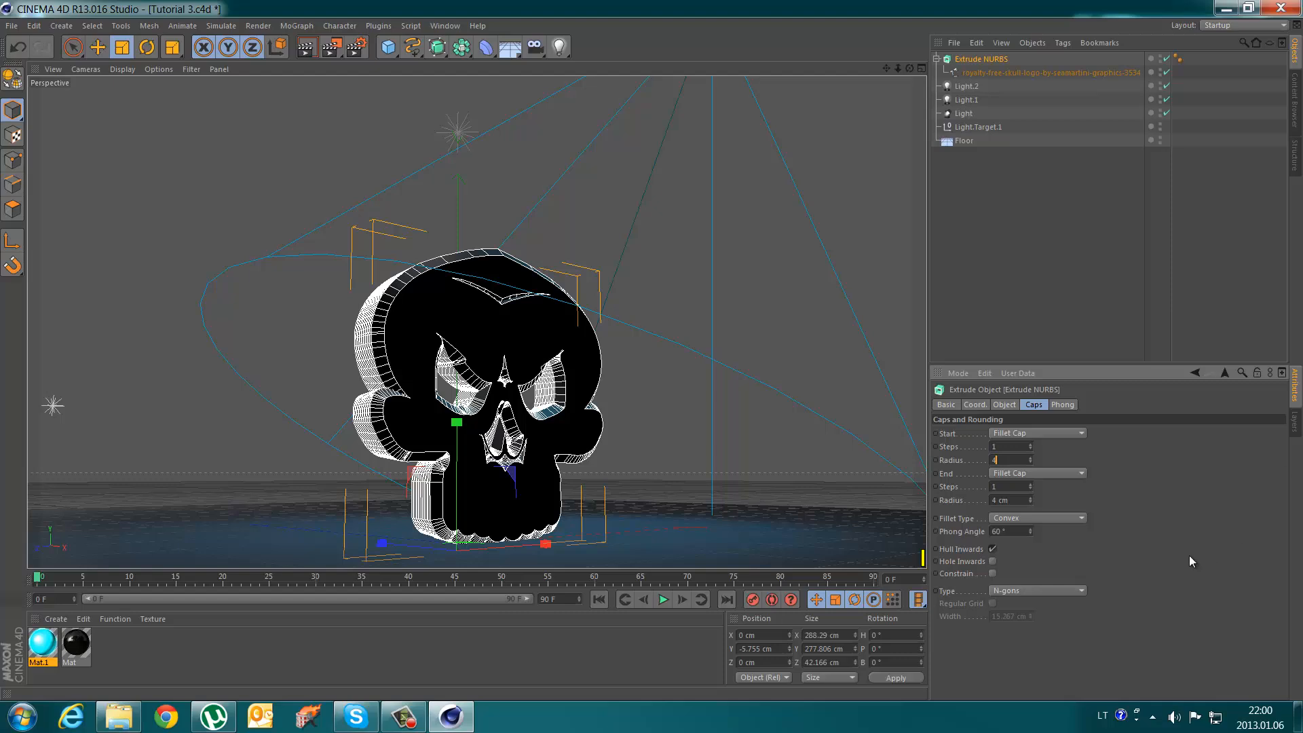
key("Return")
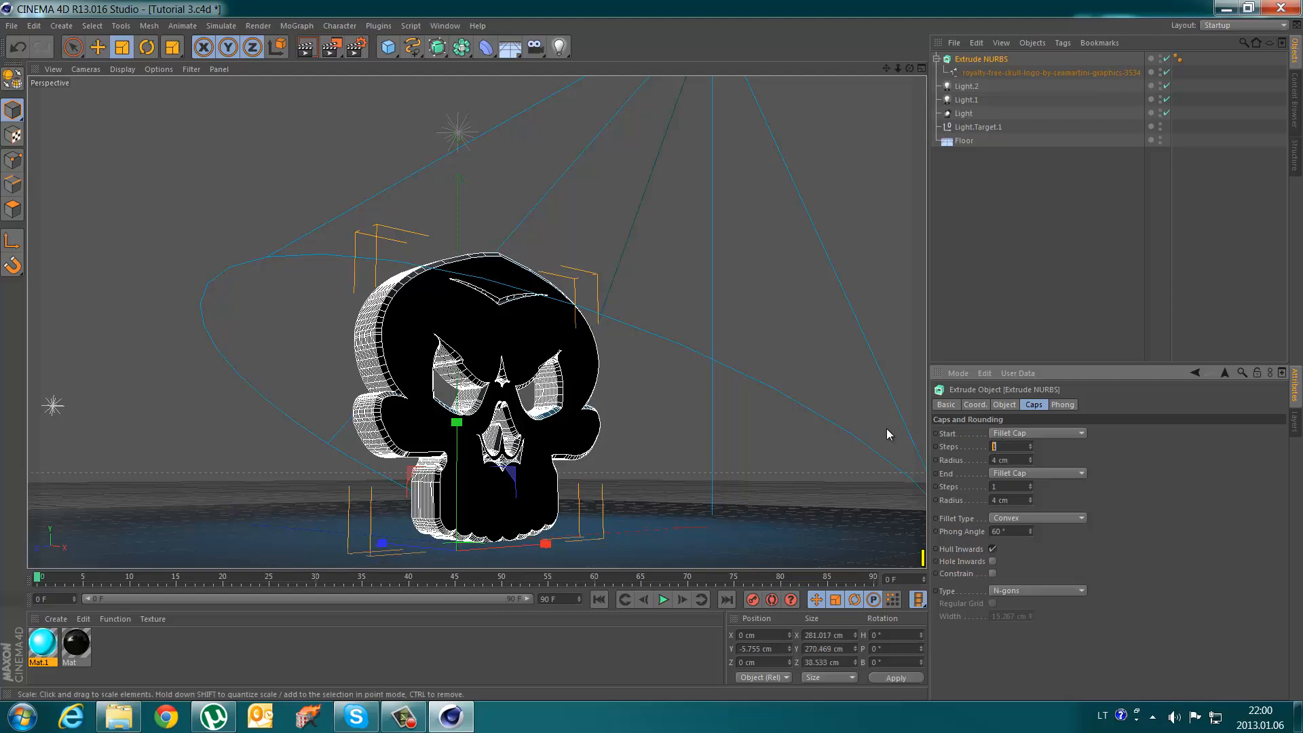
type("3")
key("Return")
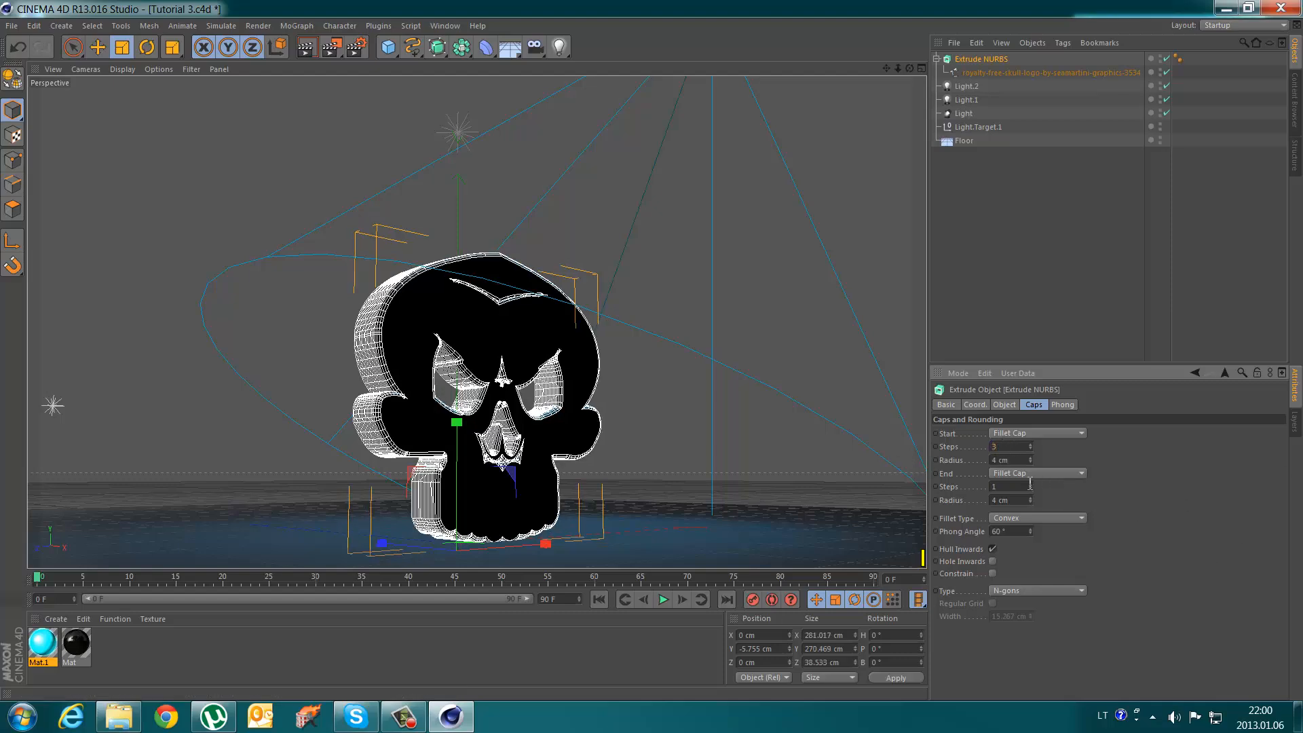
double_click(1010, 488)
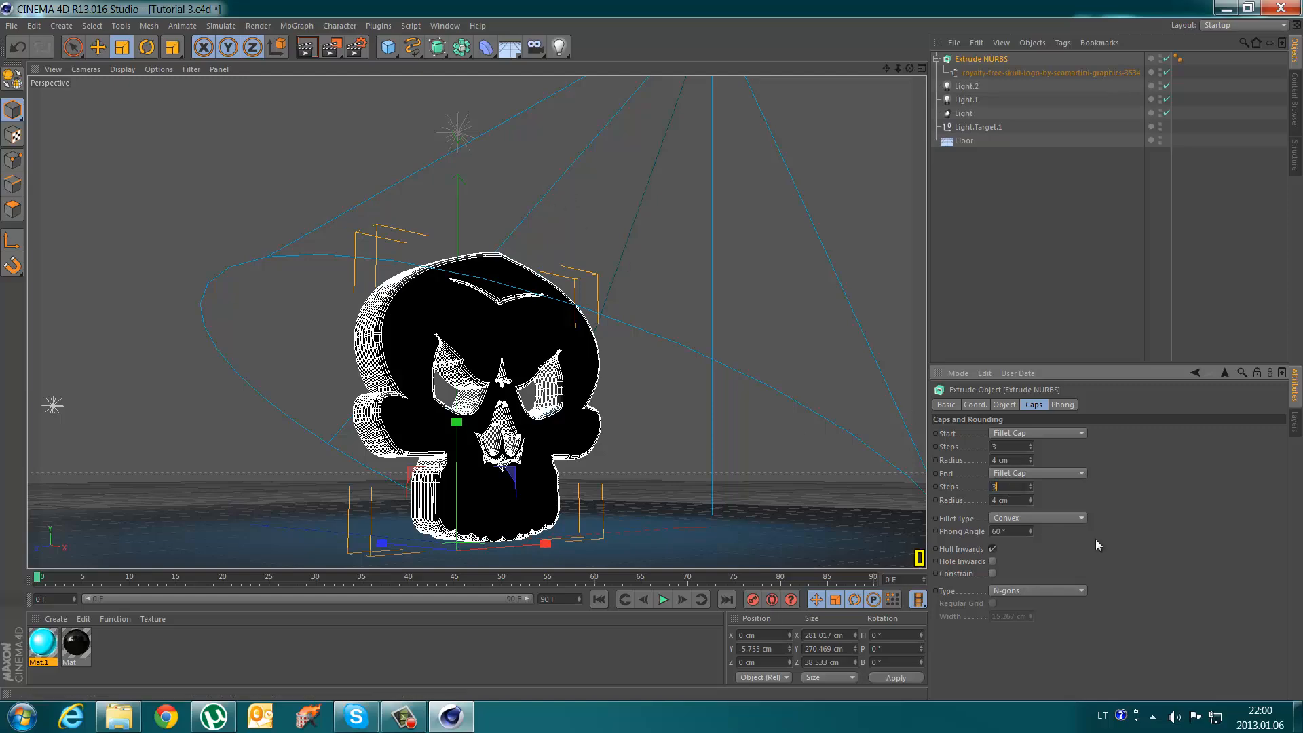
key("Return")
- Try Quadrangles as the cap type and preview-render the skull from two angles
left_click(1070, 591)
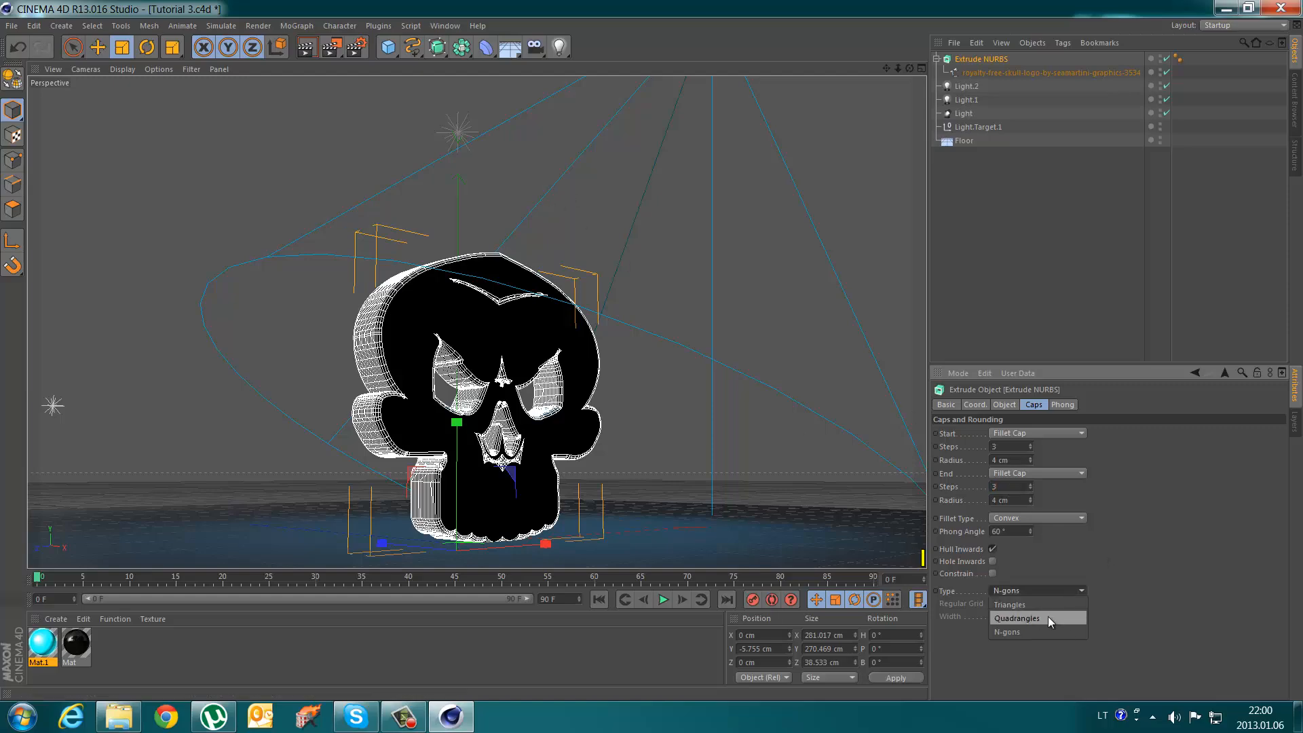
left_click(1048, 617)
left_click(298, 30)
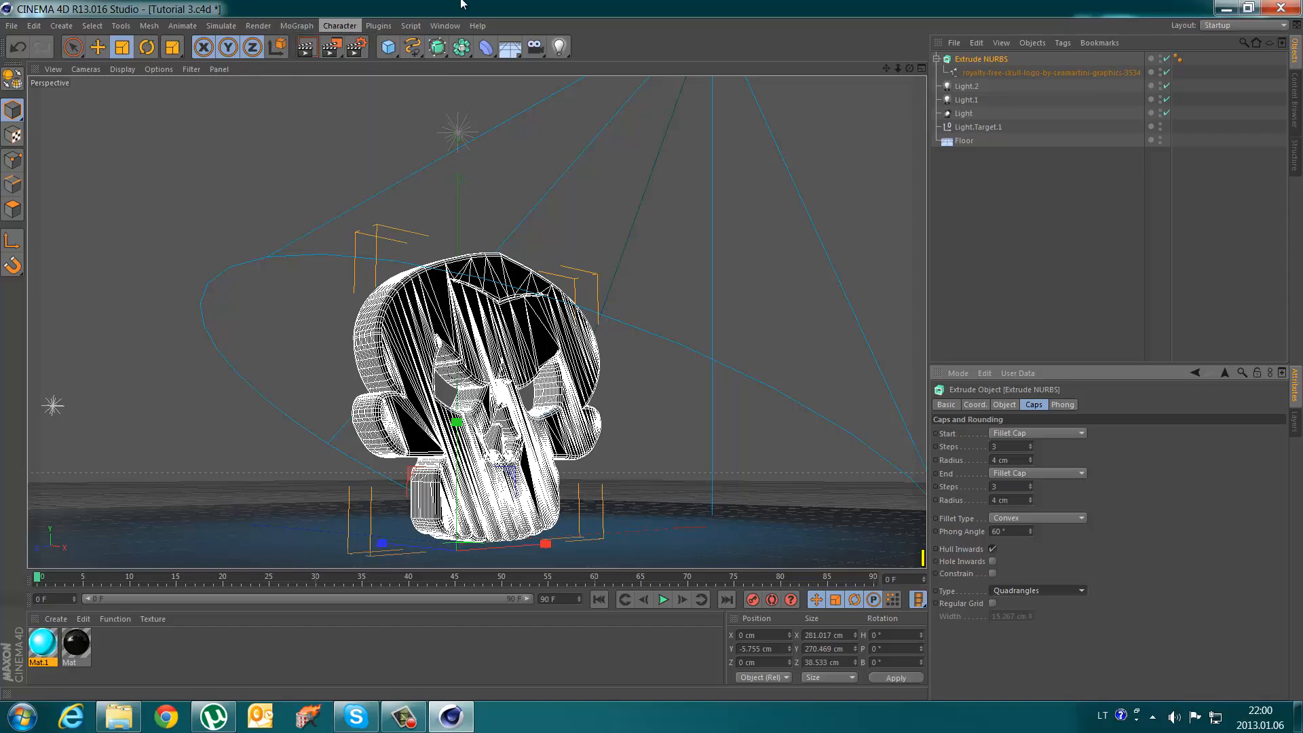
left_click(449, 3)
left_click(307, 49)
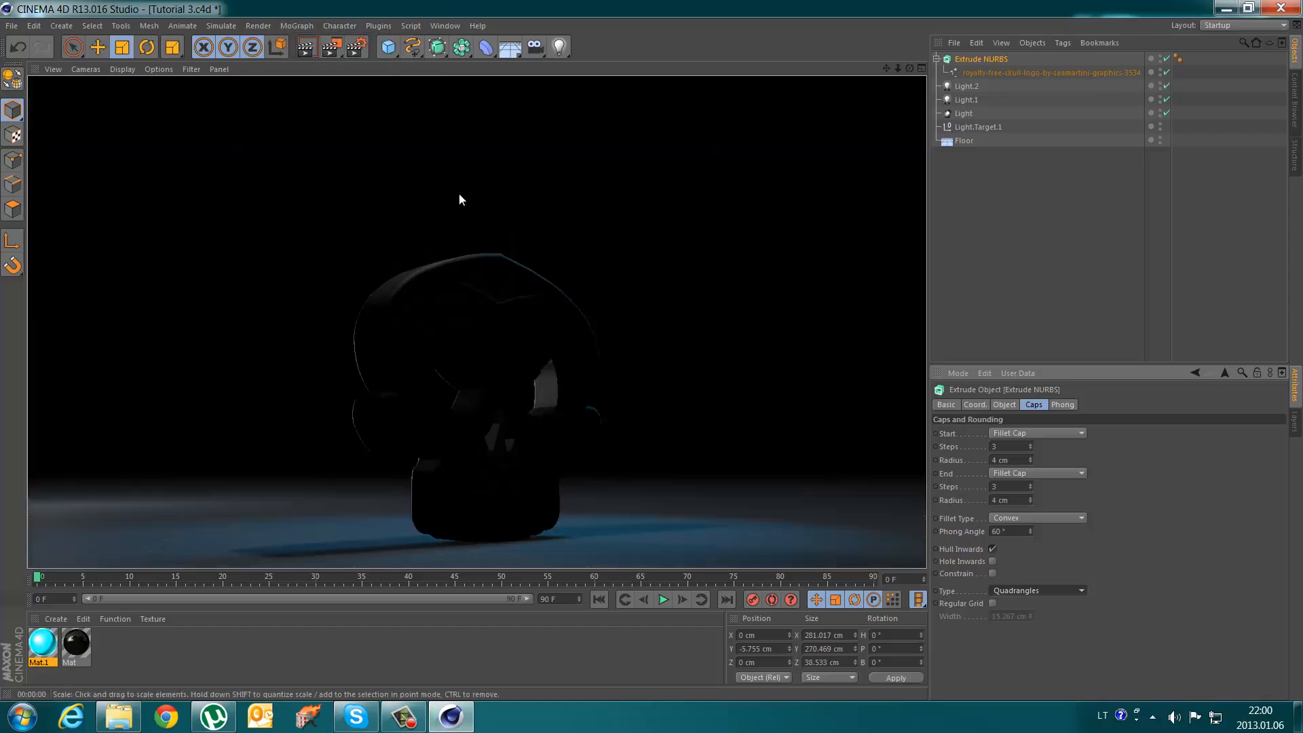
left_click_drag(906, 64, 905, 68)
left_click(304, 54)
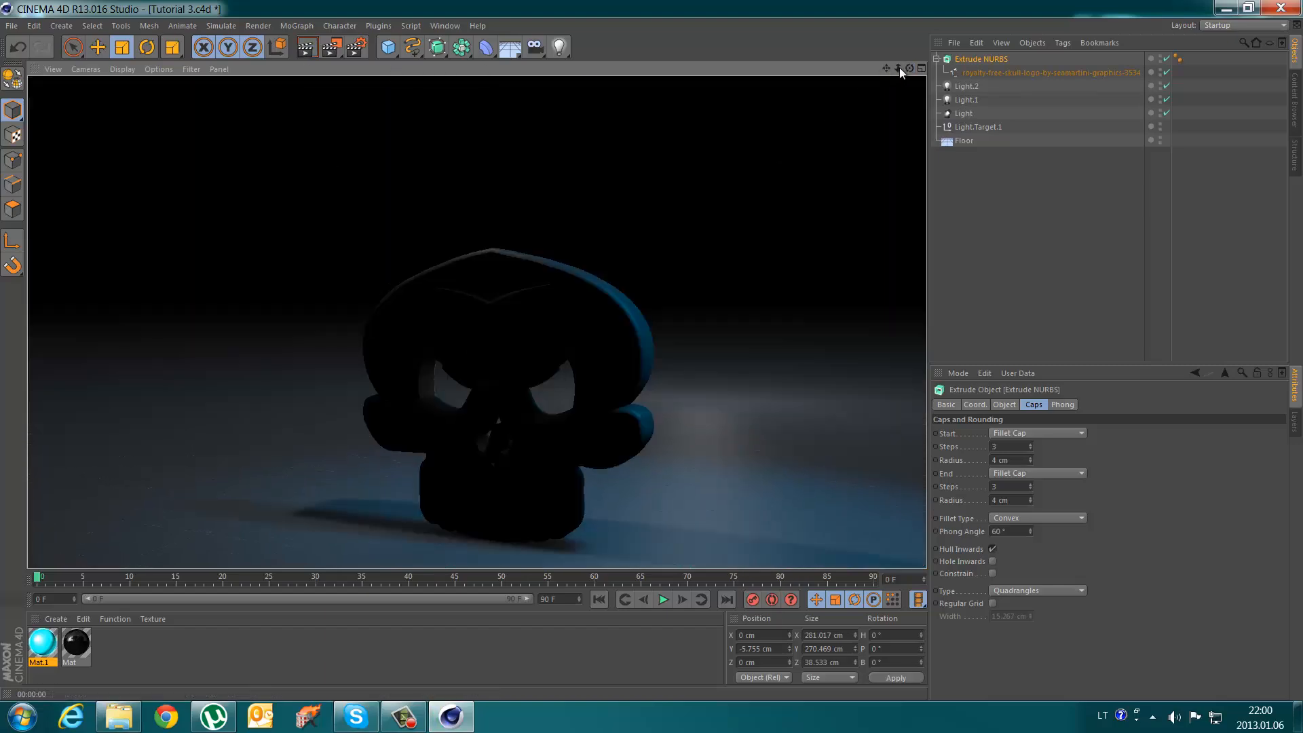
left_click_drag(907, 67, 902, 77)
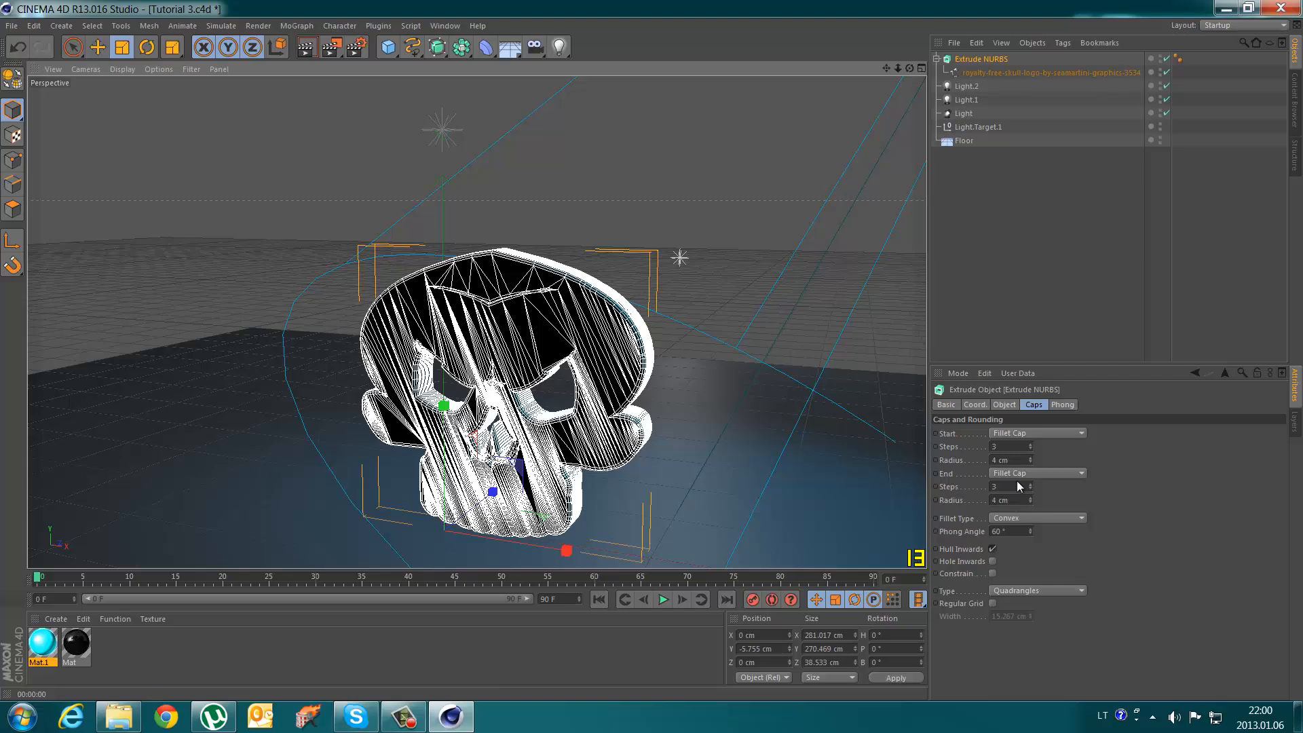
- Set the cap type back to N-gons and preview-render the skull again
left_click(1065, 592)
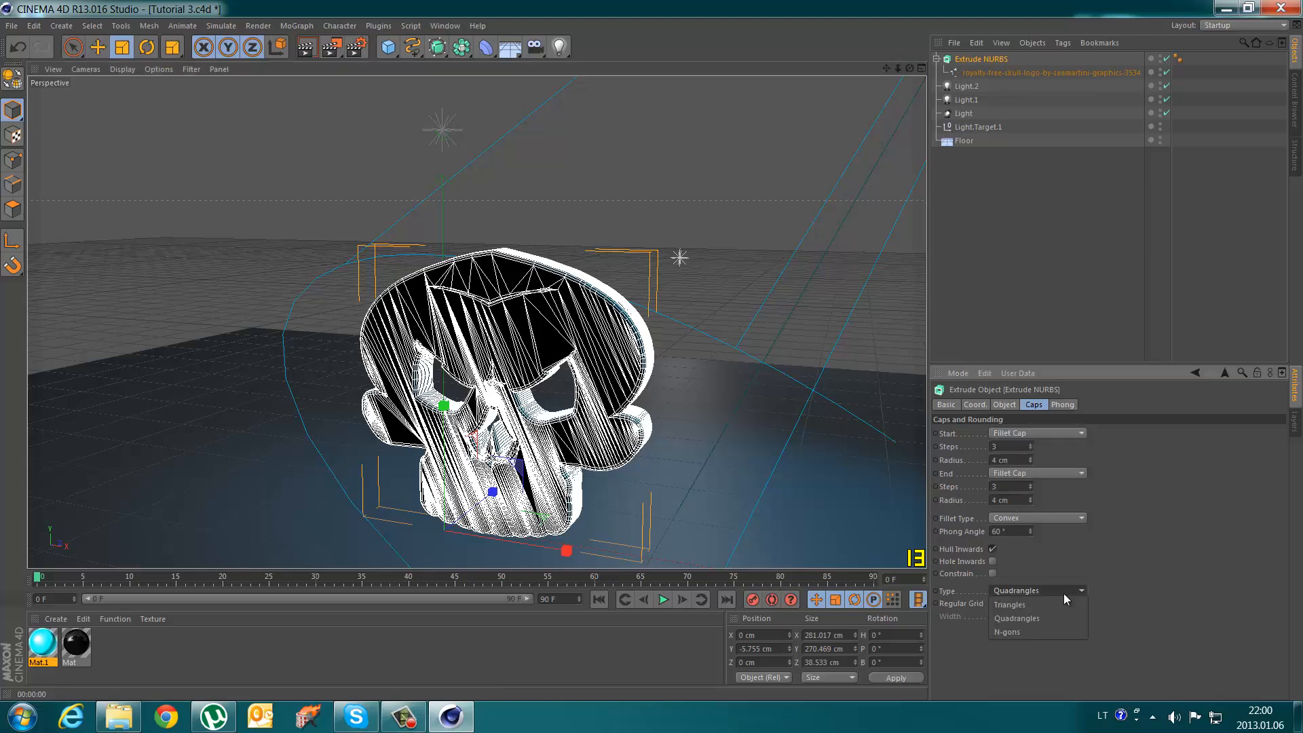
left_click(1028, 628)
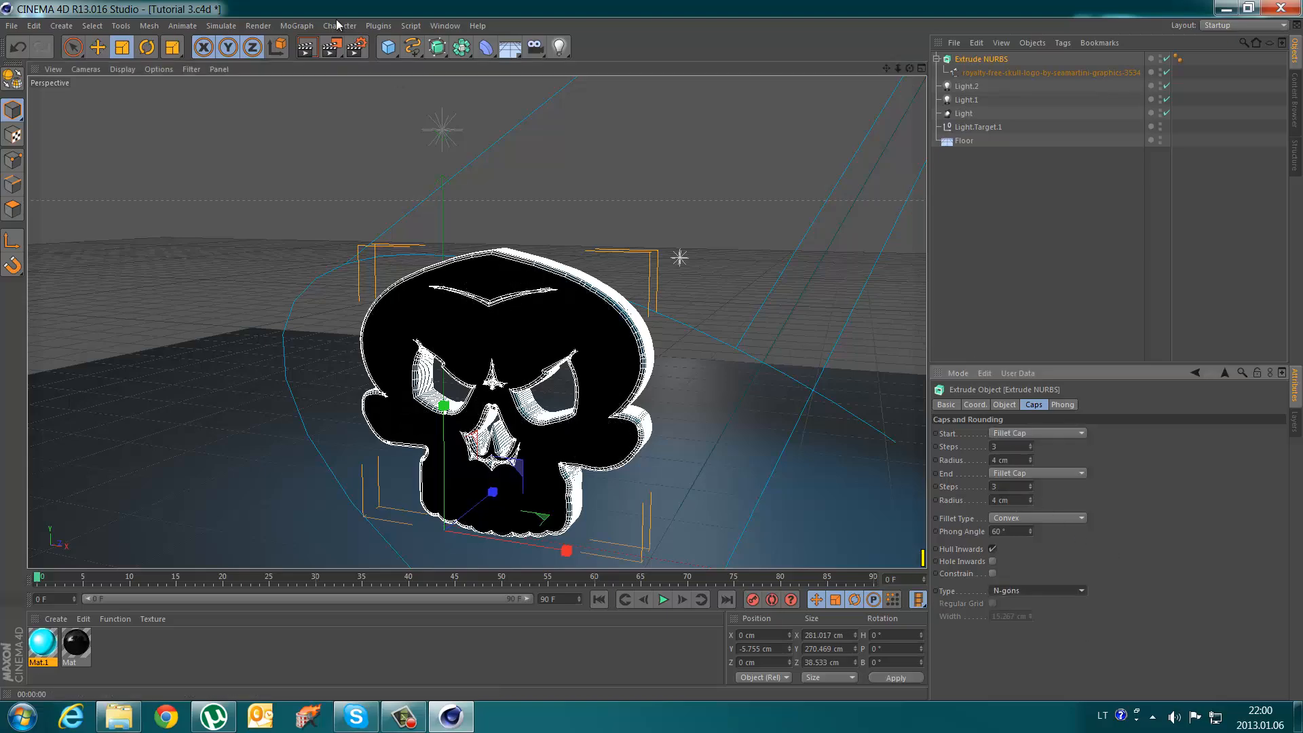
left_click(311, 50)
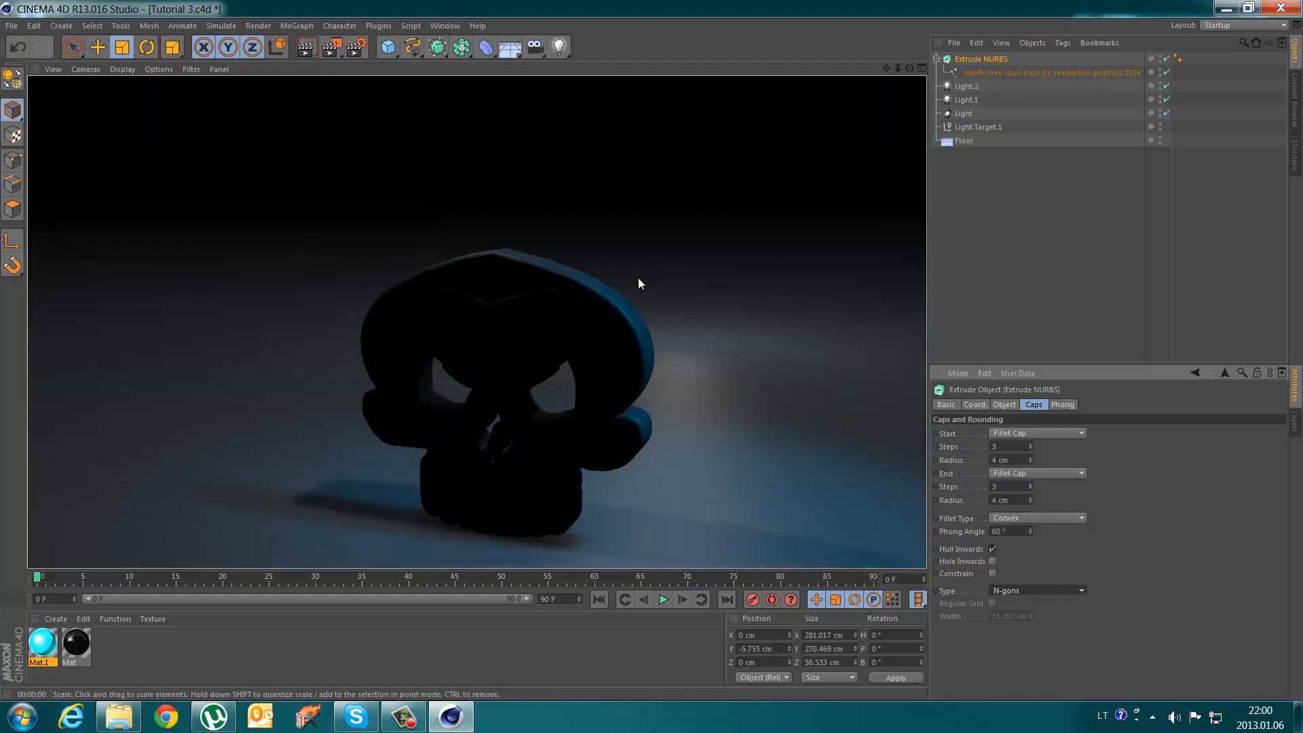
left_click(654, 383)
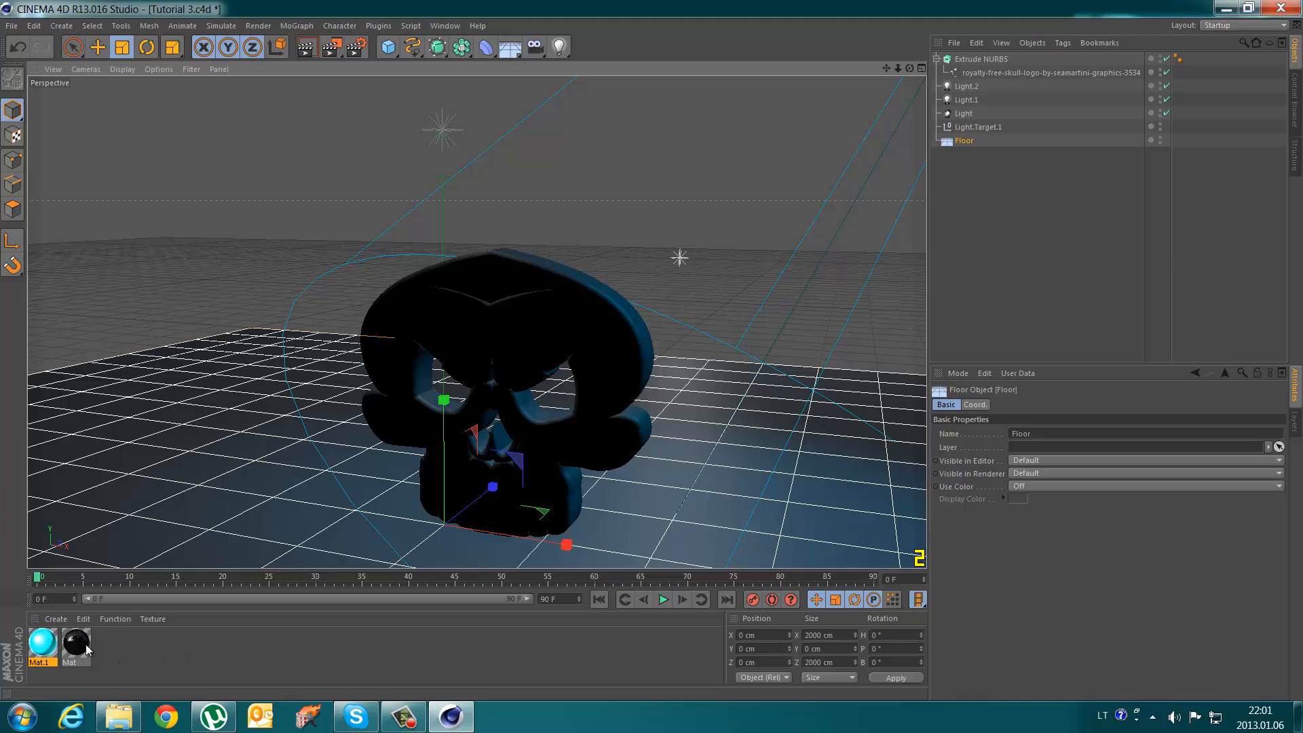
- Create a new material and enable its Reflection channel with a Fresnel texture
double_click(145, 650)
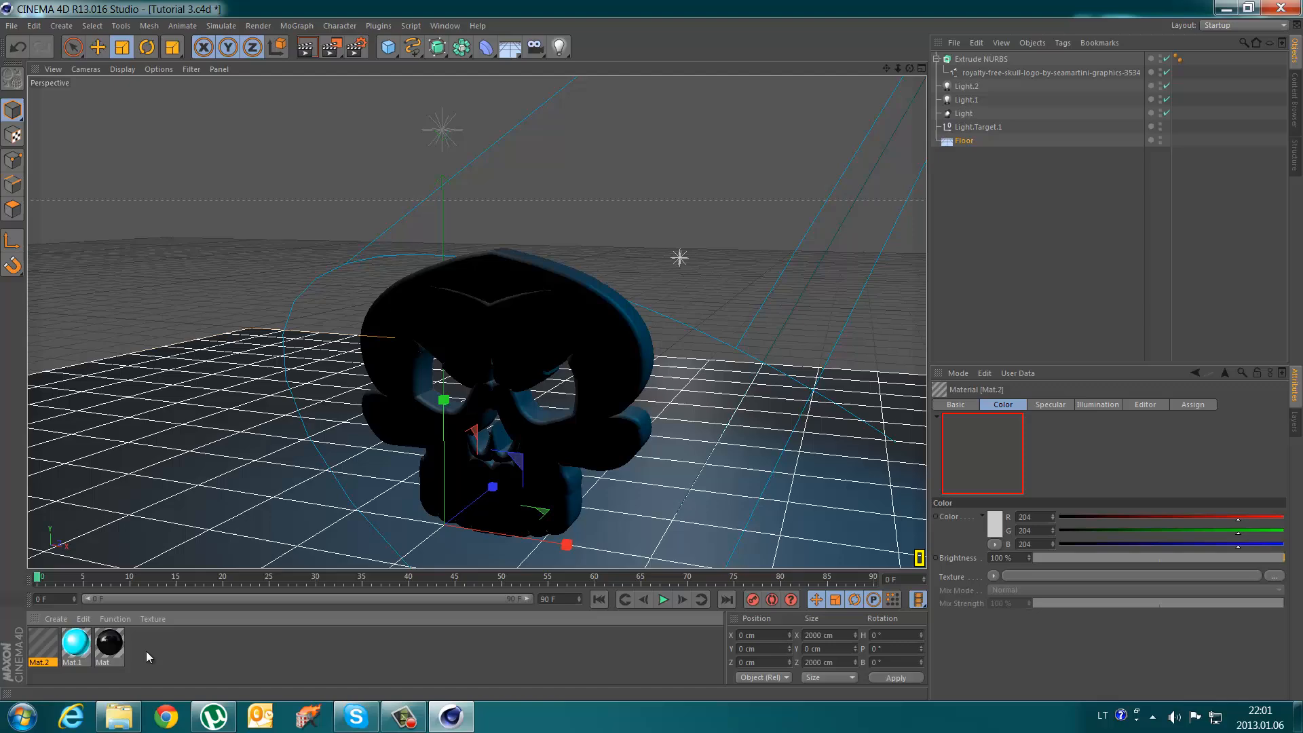
double_click(53, 639)
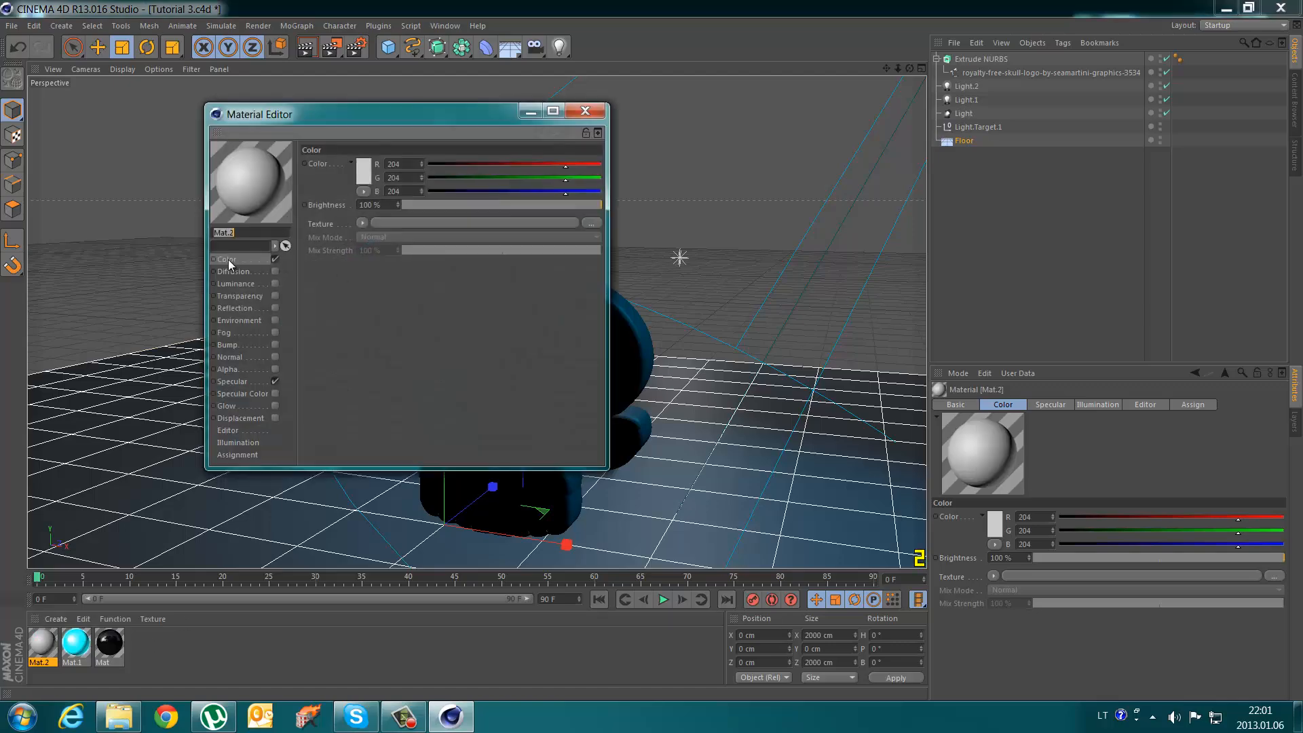
left_click(274, 308)
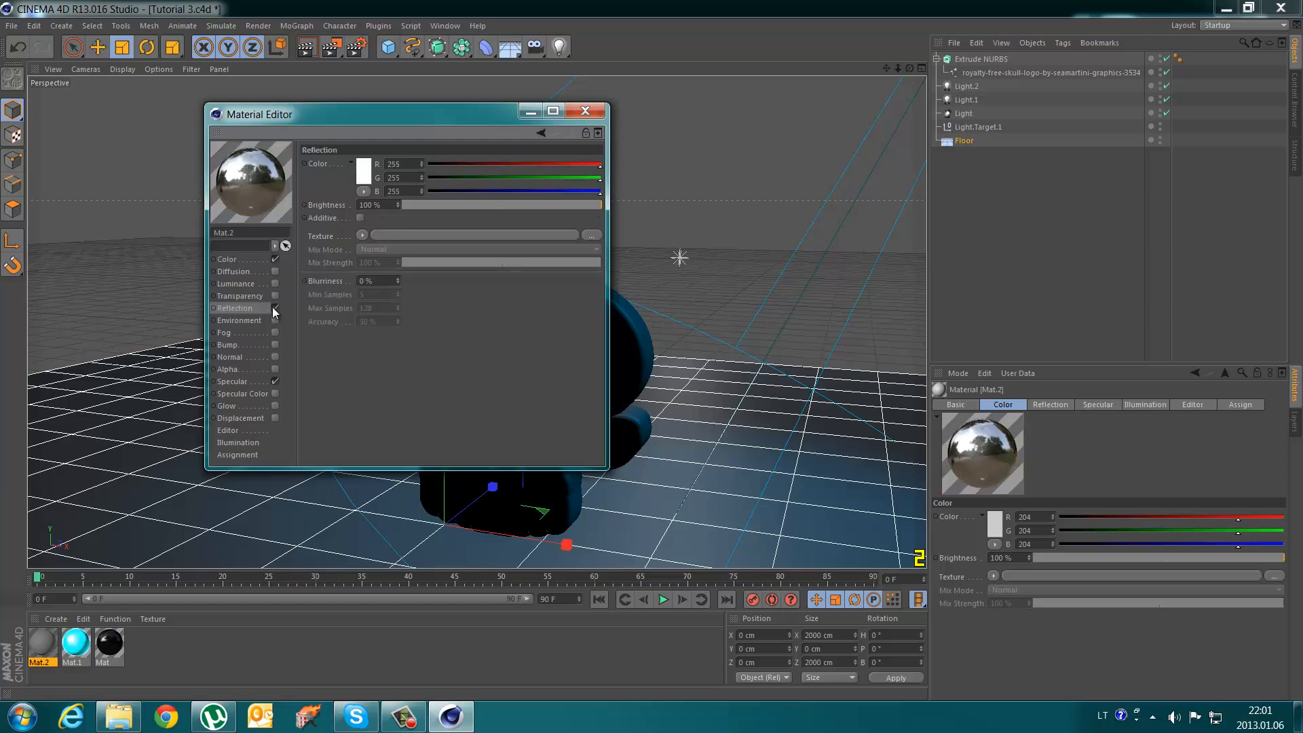
left_click(362, 235)
left_click(387, 369)
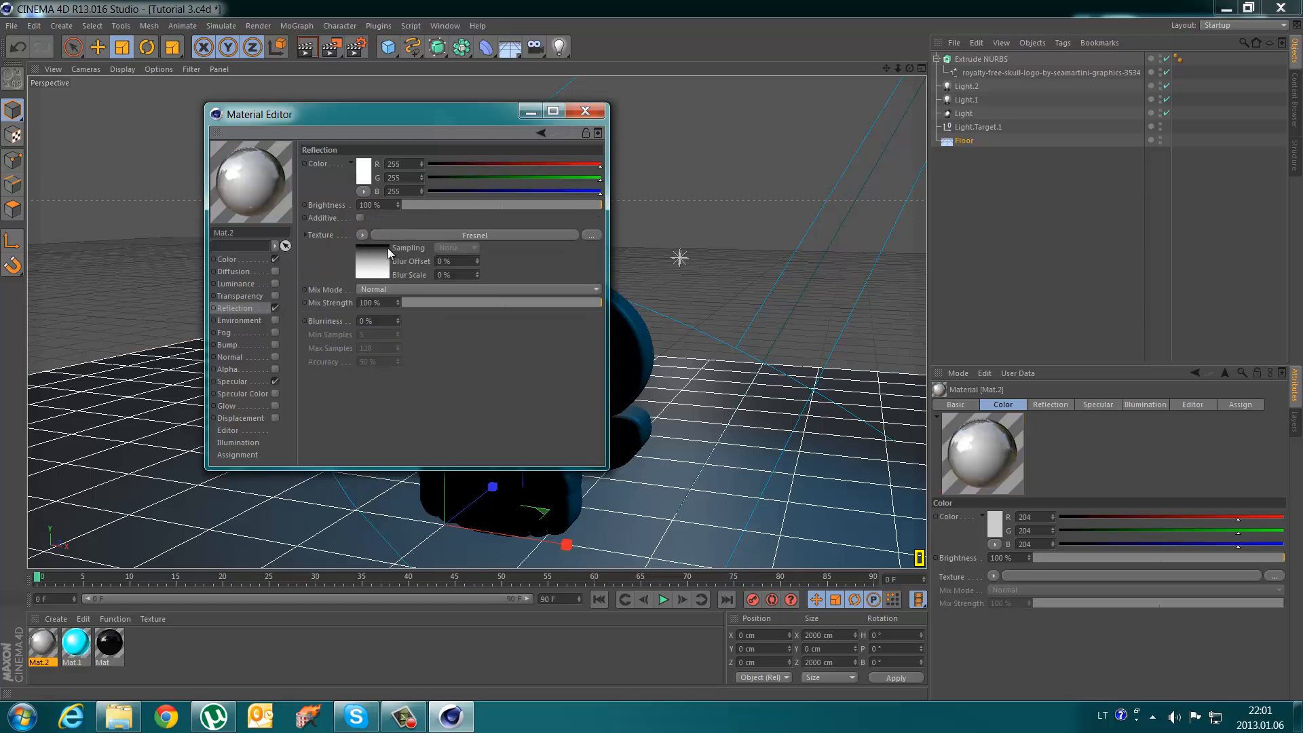
- Set the new material's color to white (RGB 255, 255, 255) and its specular mode to Colored
left_click(251, 256)
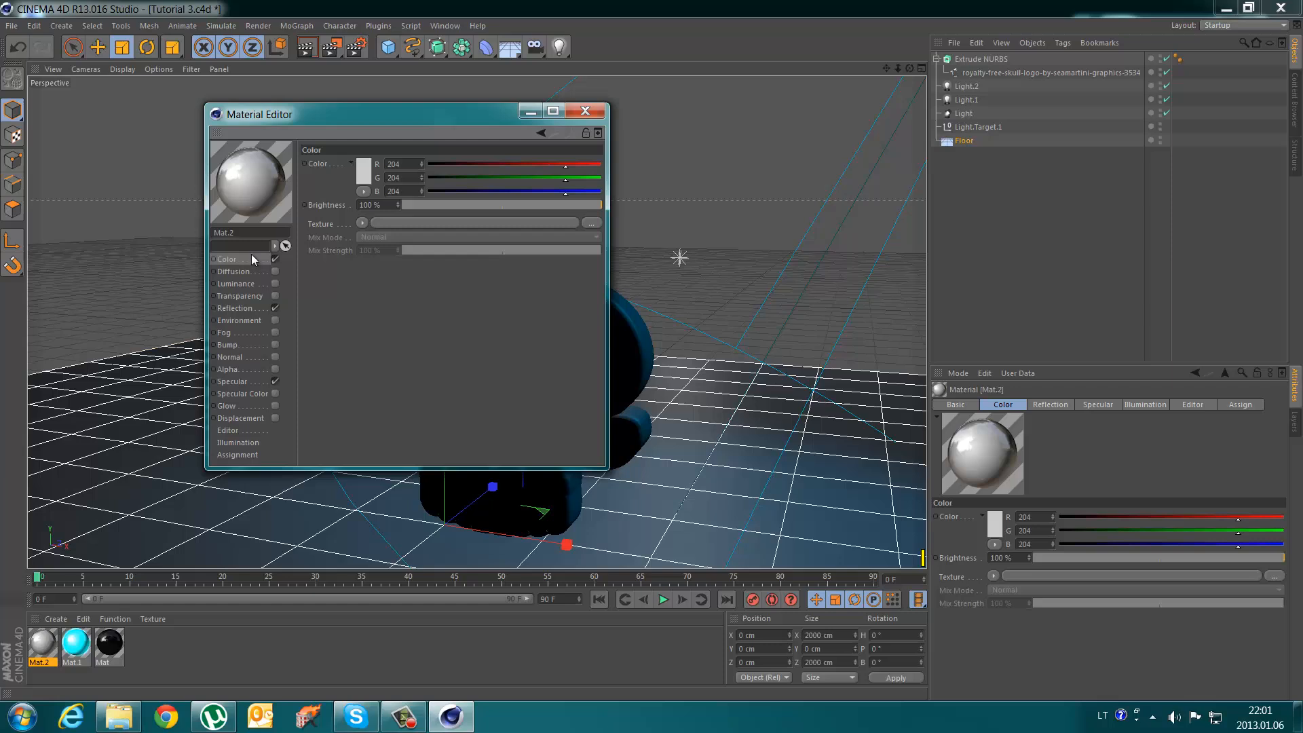
left_click(356, 163)
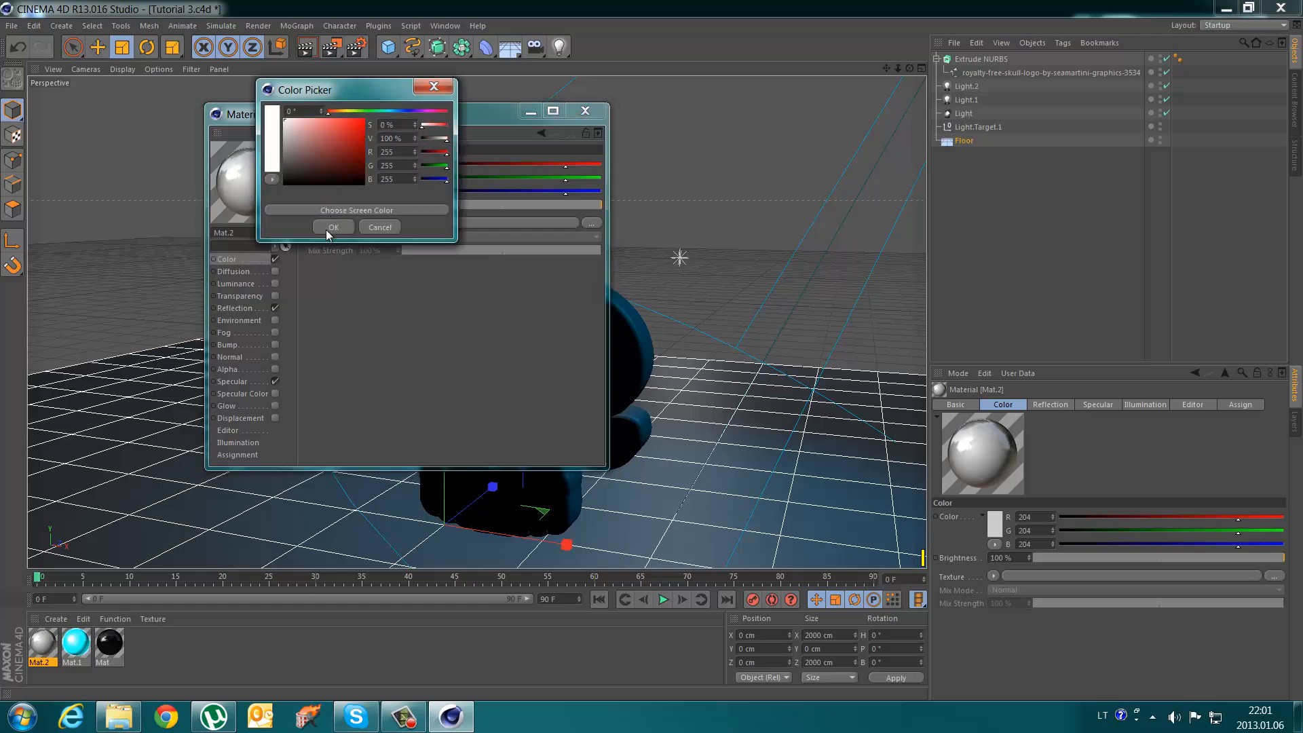
left_click(322, 231)
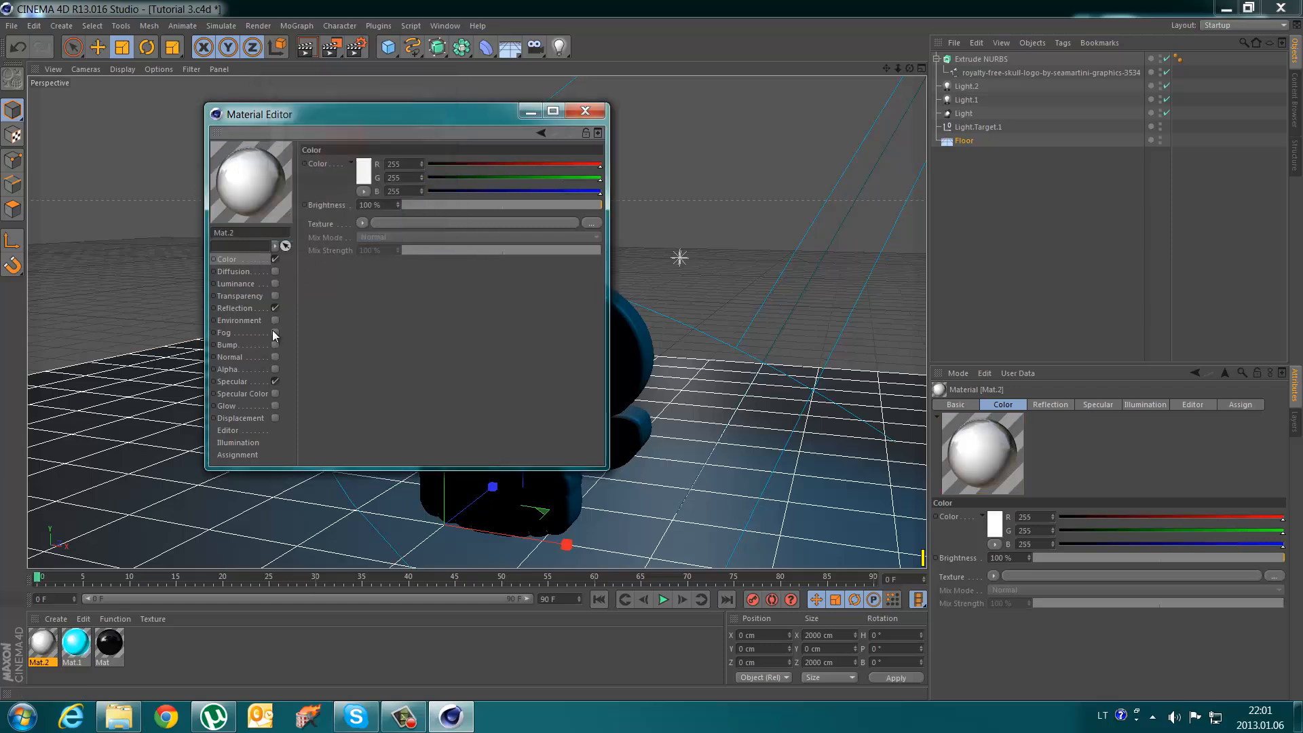
left_click(249, 379)
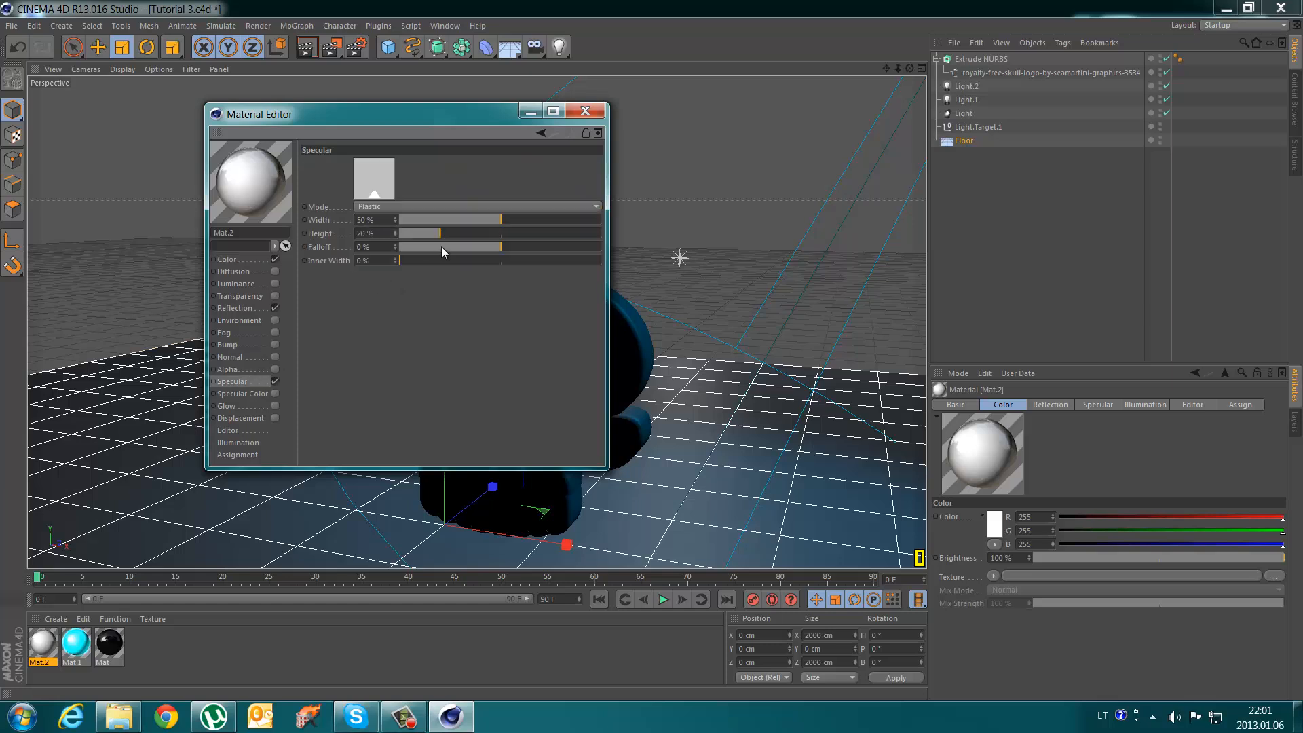
left_click(433, 206)
left_click(400, 247)
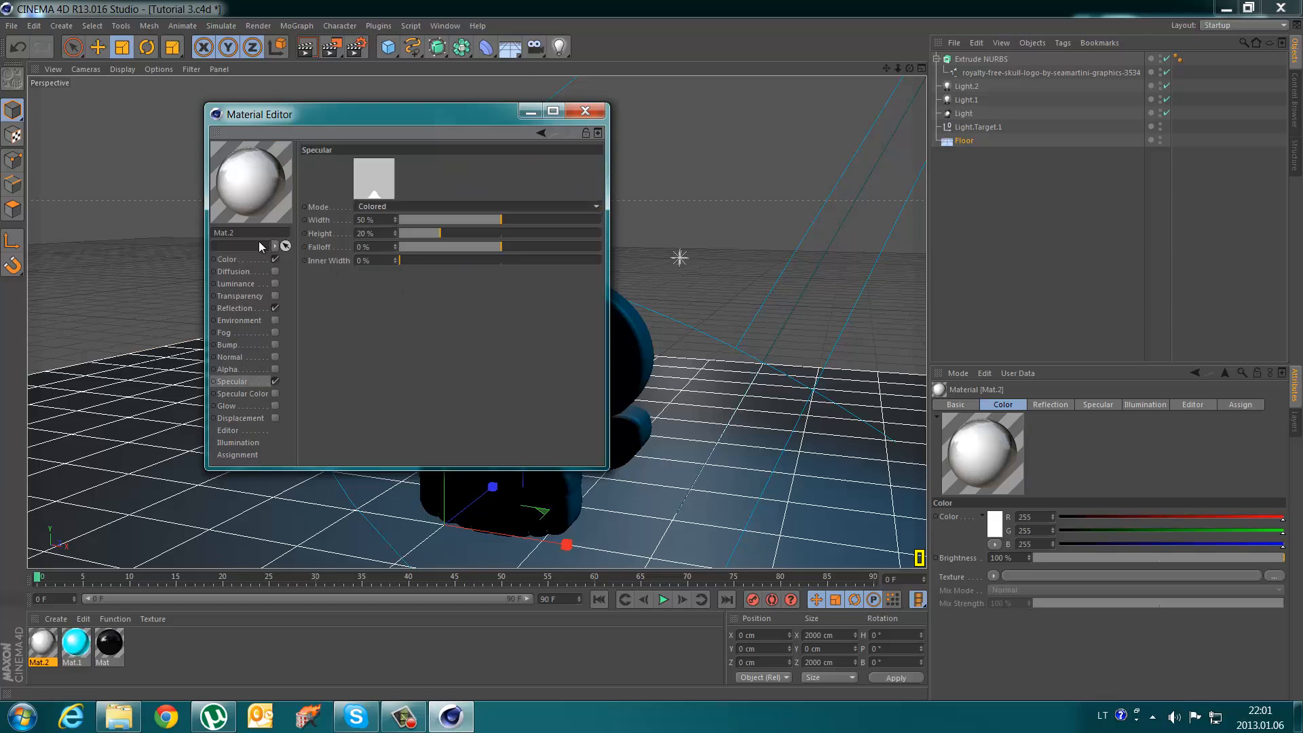
- Lower the white material's reflection brightness to about 10%
left_click(242, 257)
left_click(237, 308)
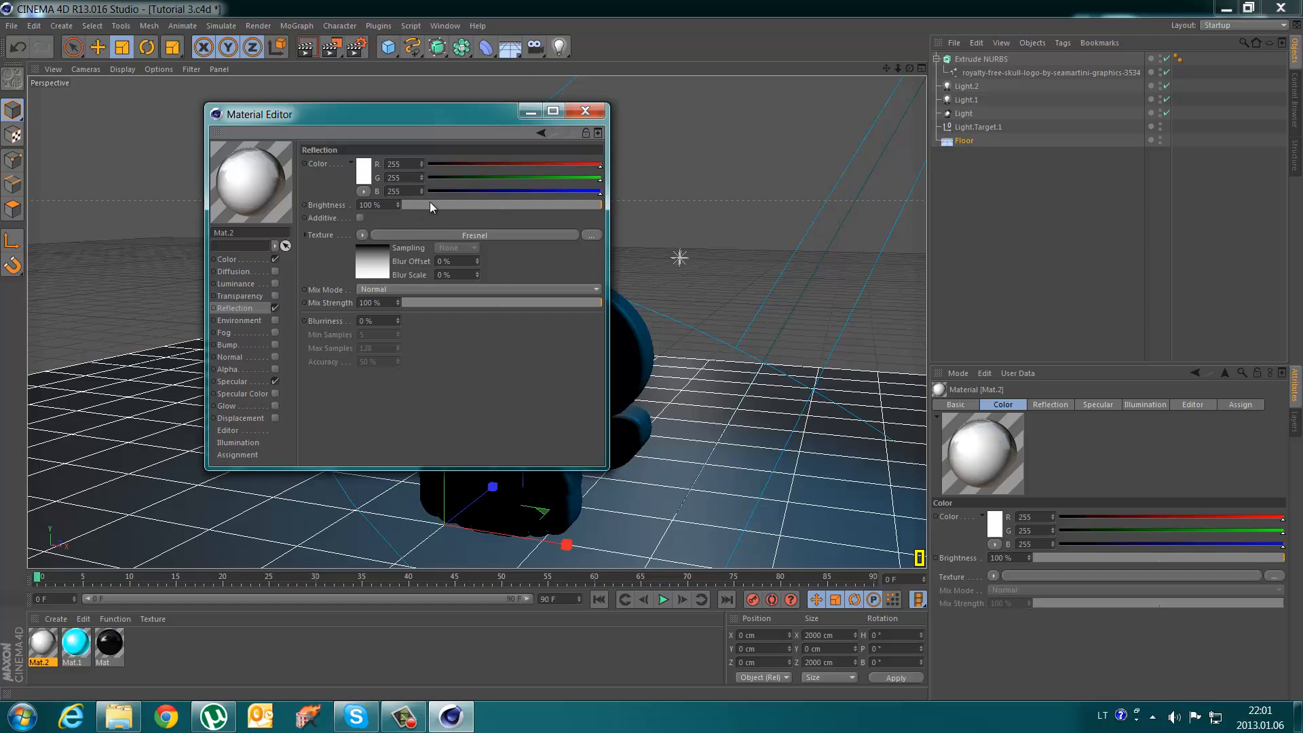
left_click_drag(430, 207, 438, 206)
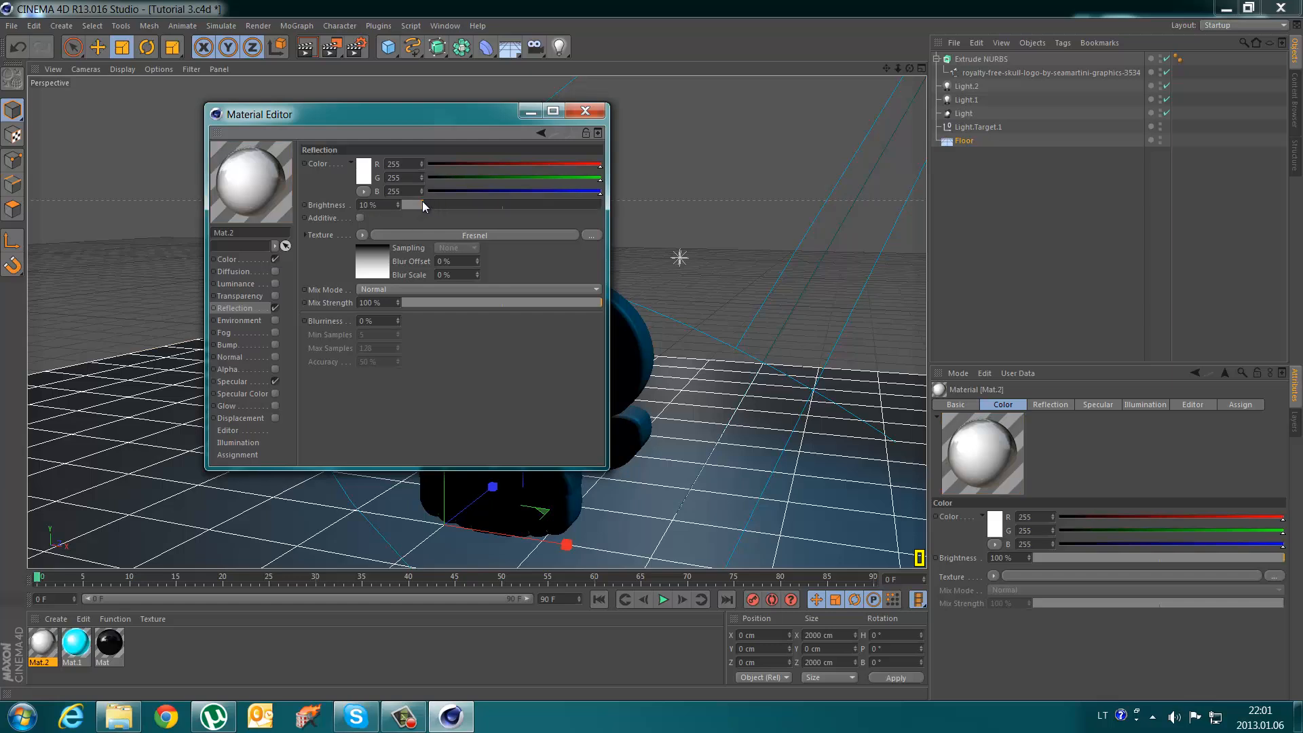
- Change the white end of the reflection's Fresnel gradient to golden yellow and close the material's settings
left_click(371, 271)
left_click(416, 271)
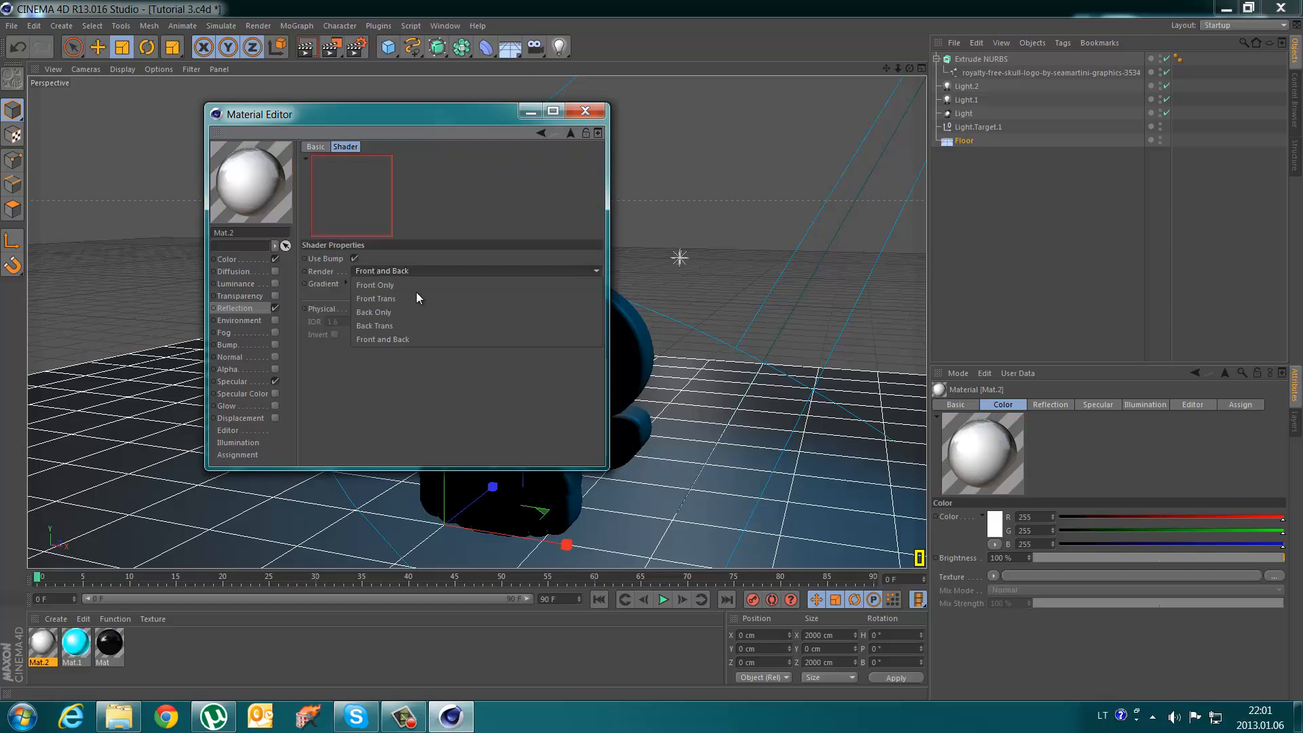
left_click(432, 168)
double_click(353, 292)
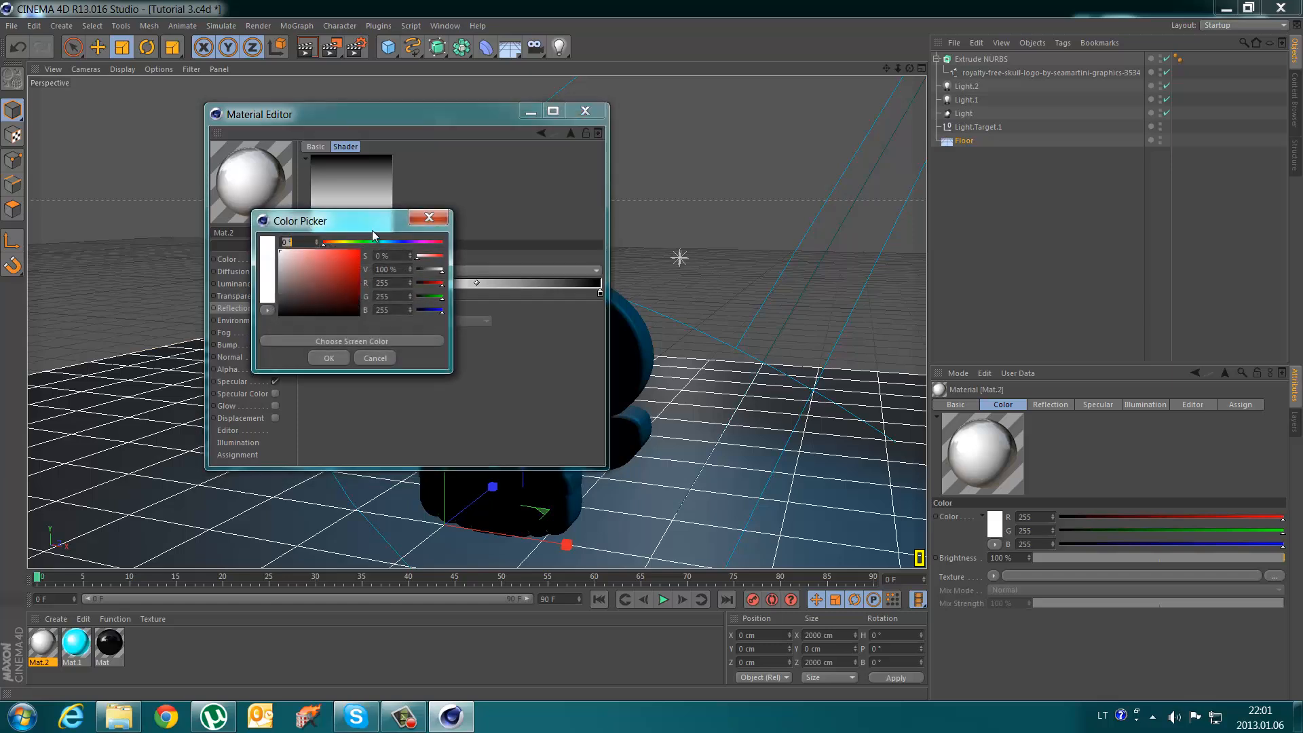
left_click_drag(372, 242, 336, 243)
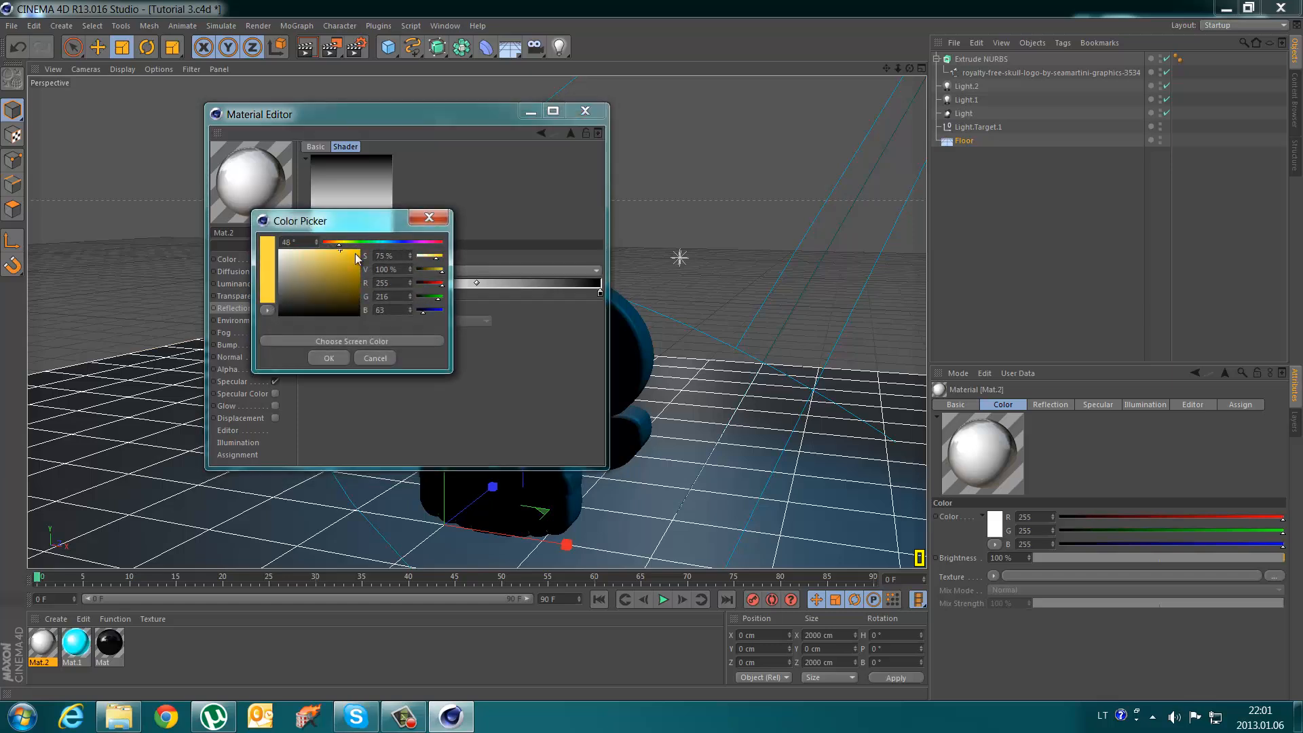
left_click(329, 358)
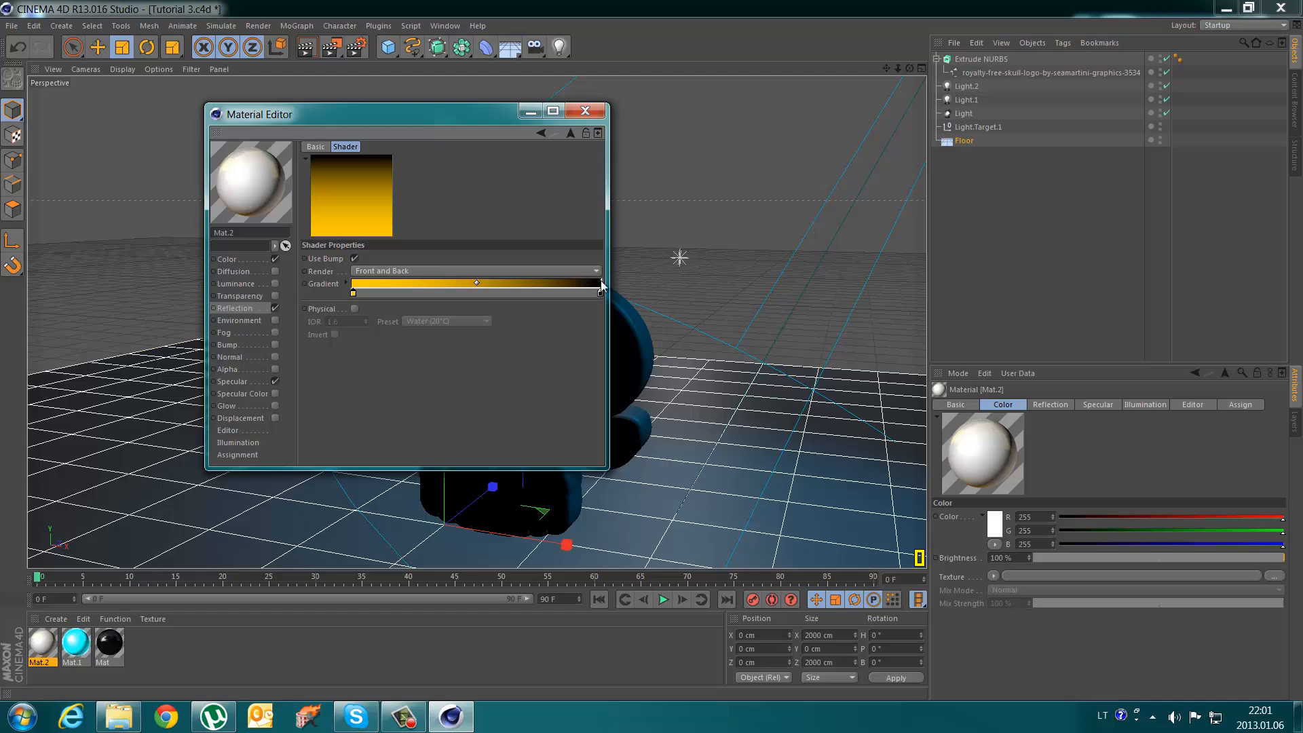
left_click(585, 110)
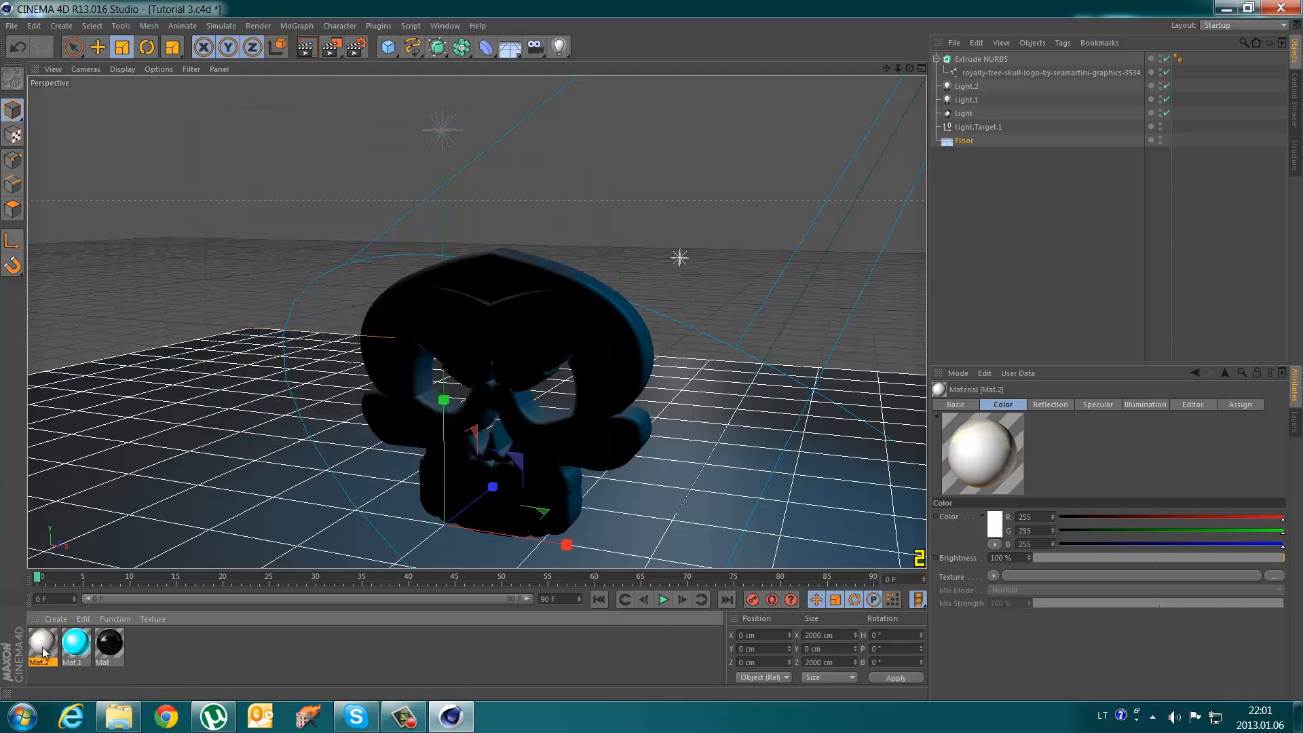
- Apply the white material Mat.2 to the floor and preview-render the scene
left_click_drag(42, 648, 109, 516)
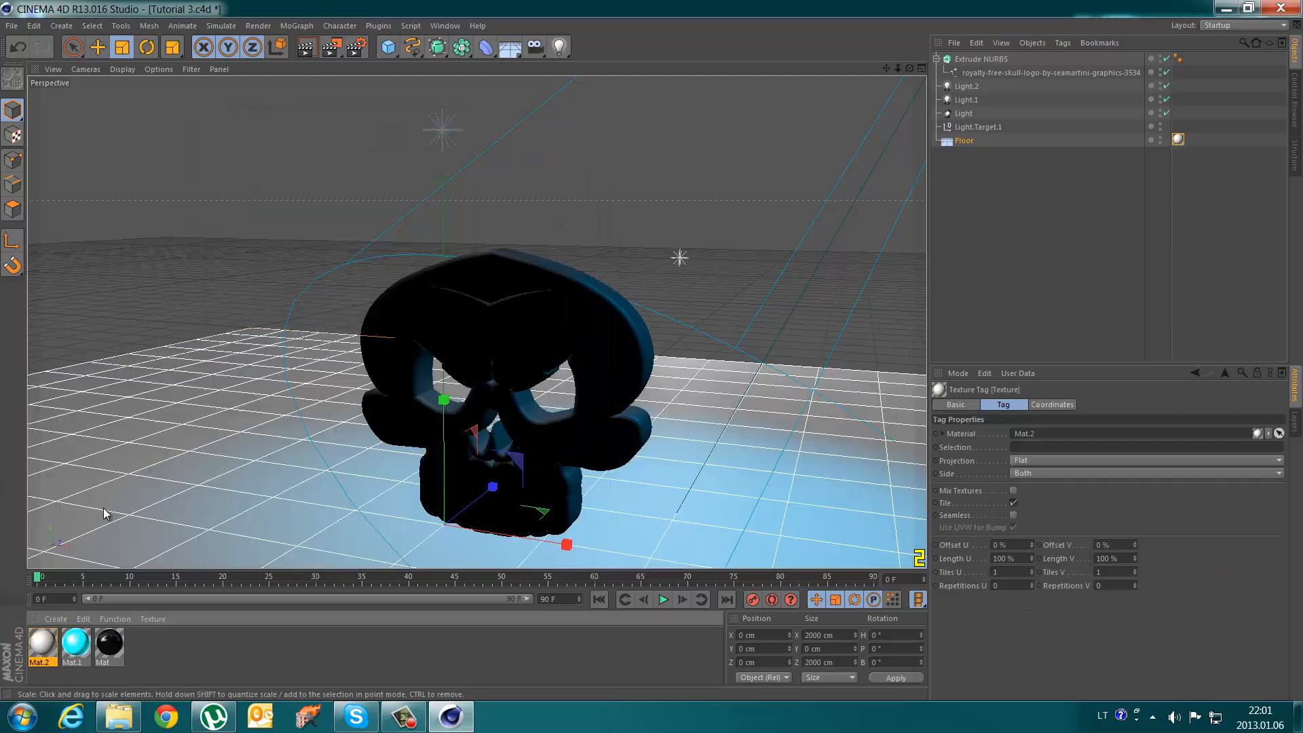
left_click(305, 50)
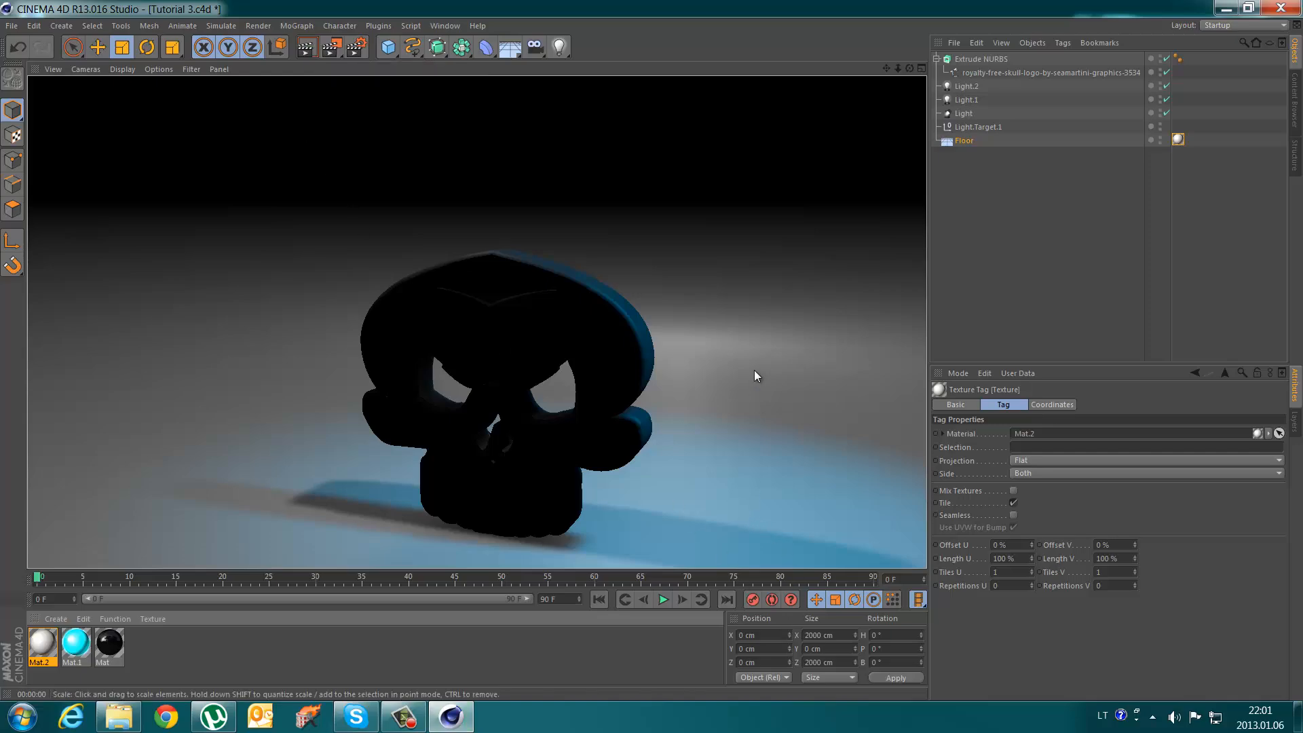
left_click(753, 407)
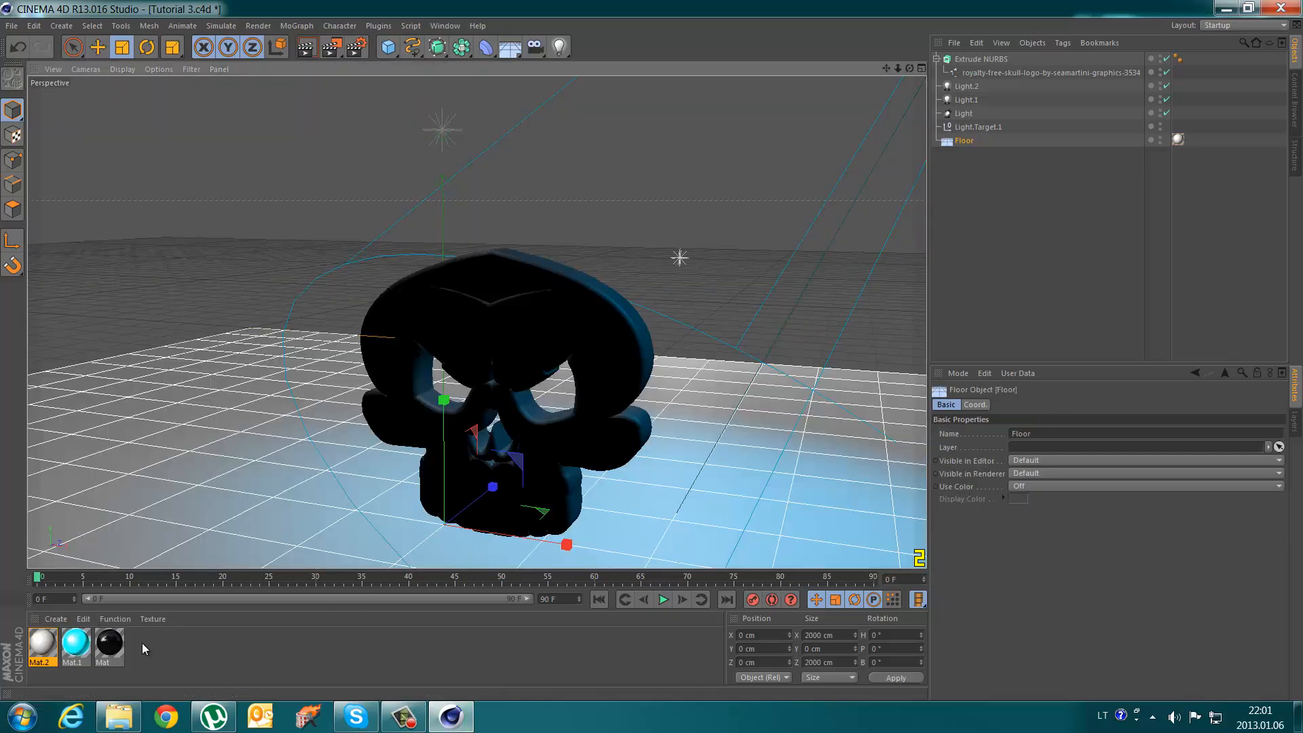
- Check the settings of the cyan material Mat.1, and delete both it and the black material Mat
double_click(77, 644)
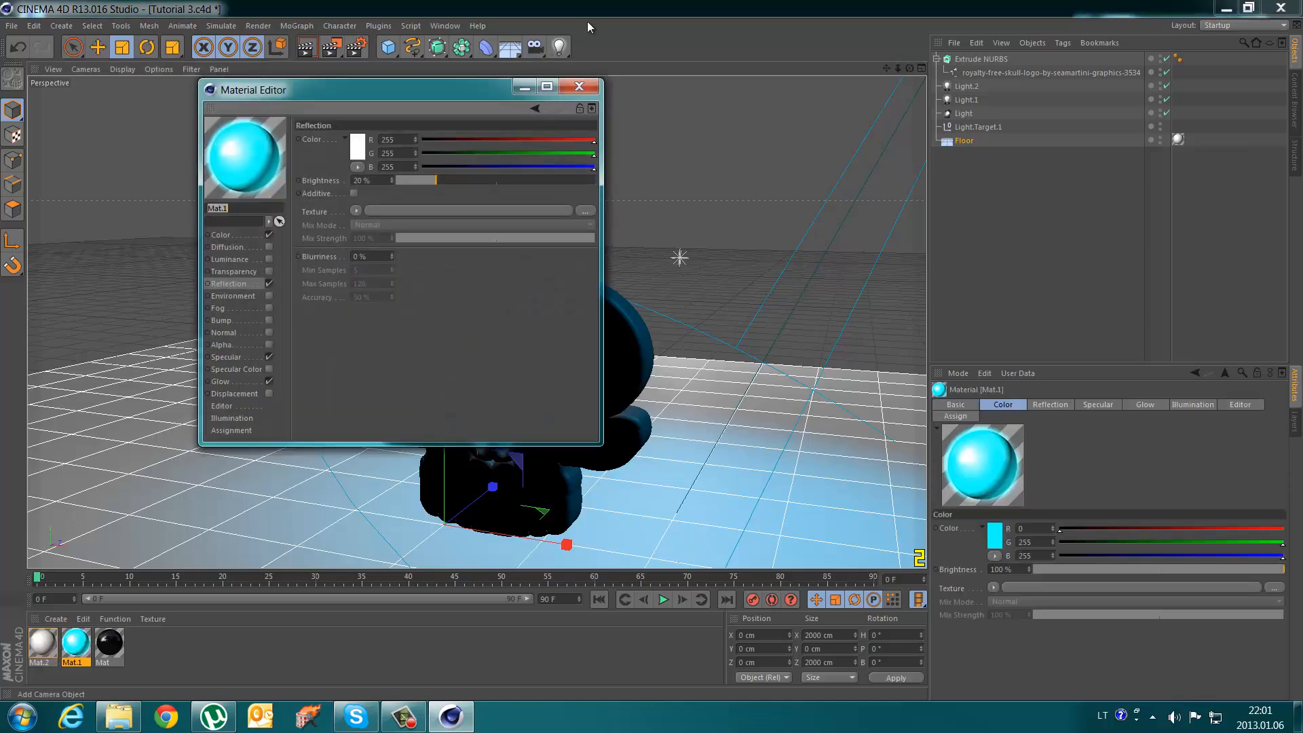
left_click(576, 87)
left_click(109, 643, "ctrl")
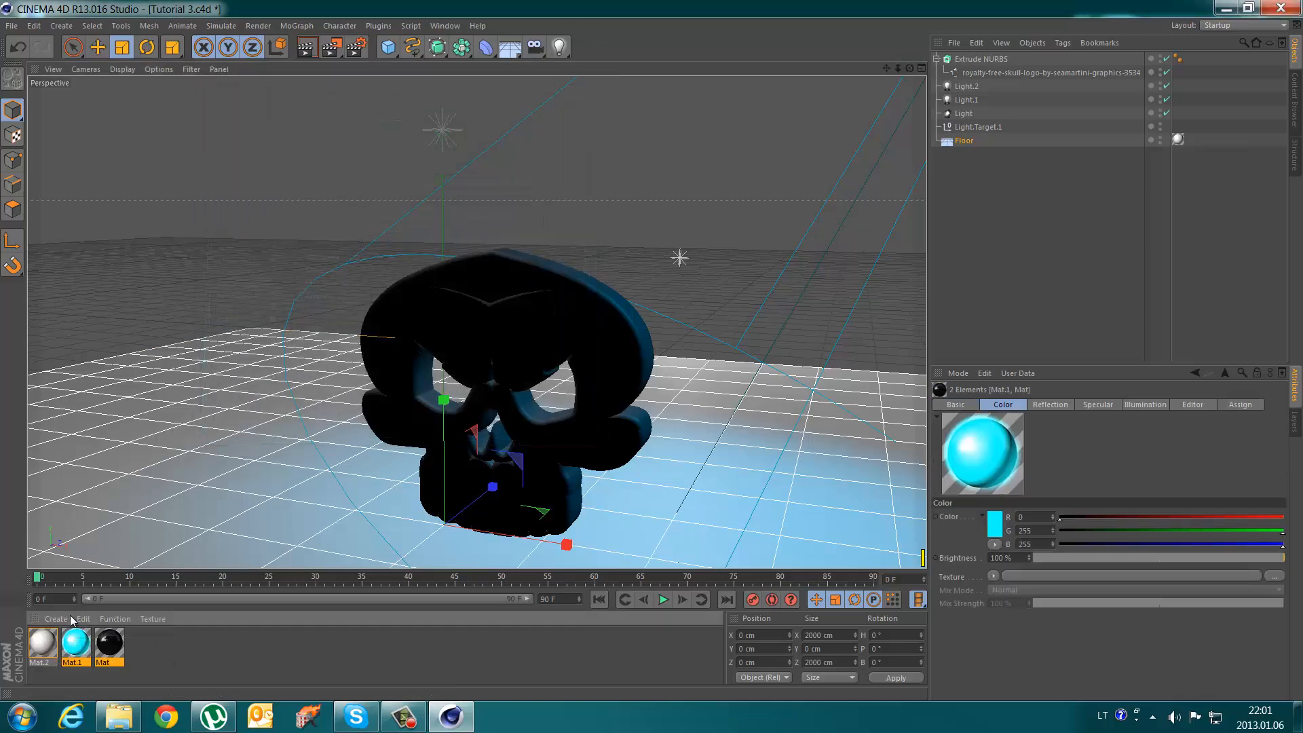
key("Delete")
- Create another material and enable its Reflection channel with a brightness of 10%
double_click(120, 667)
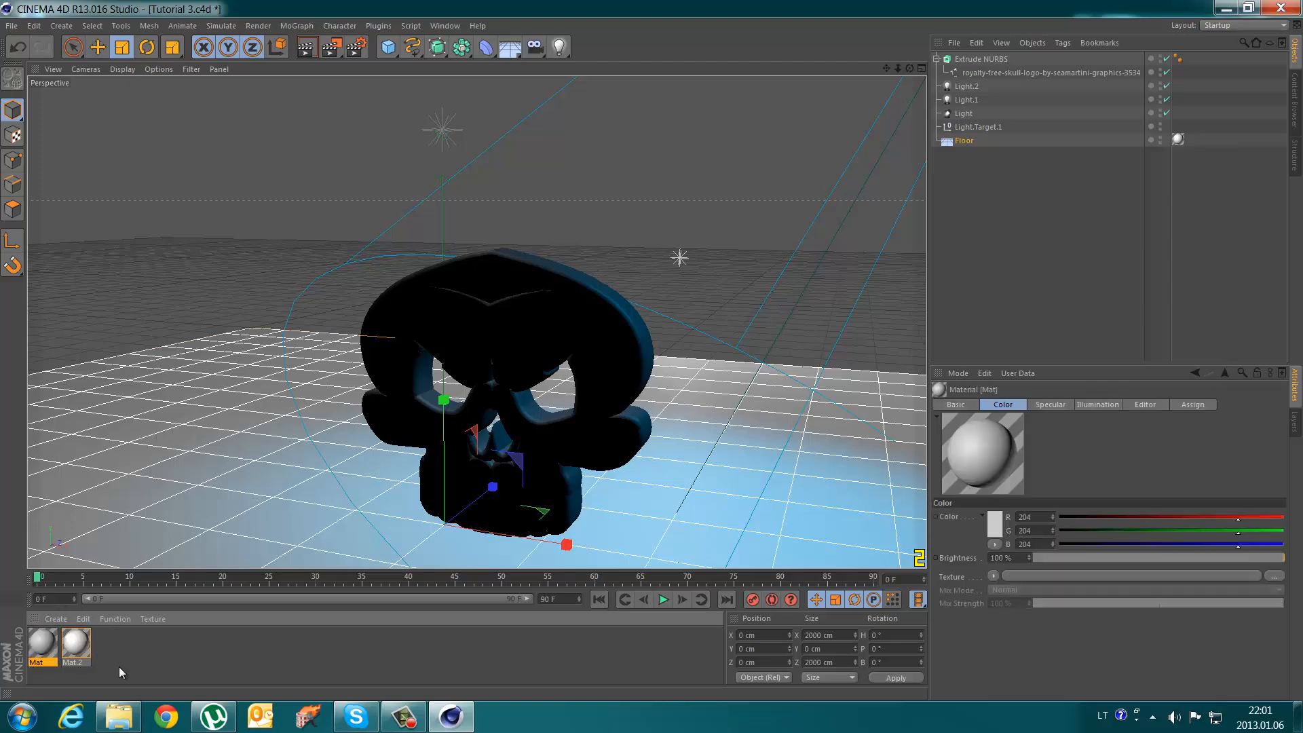
double_click(41, 648)
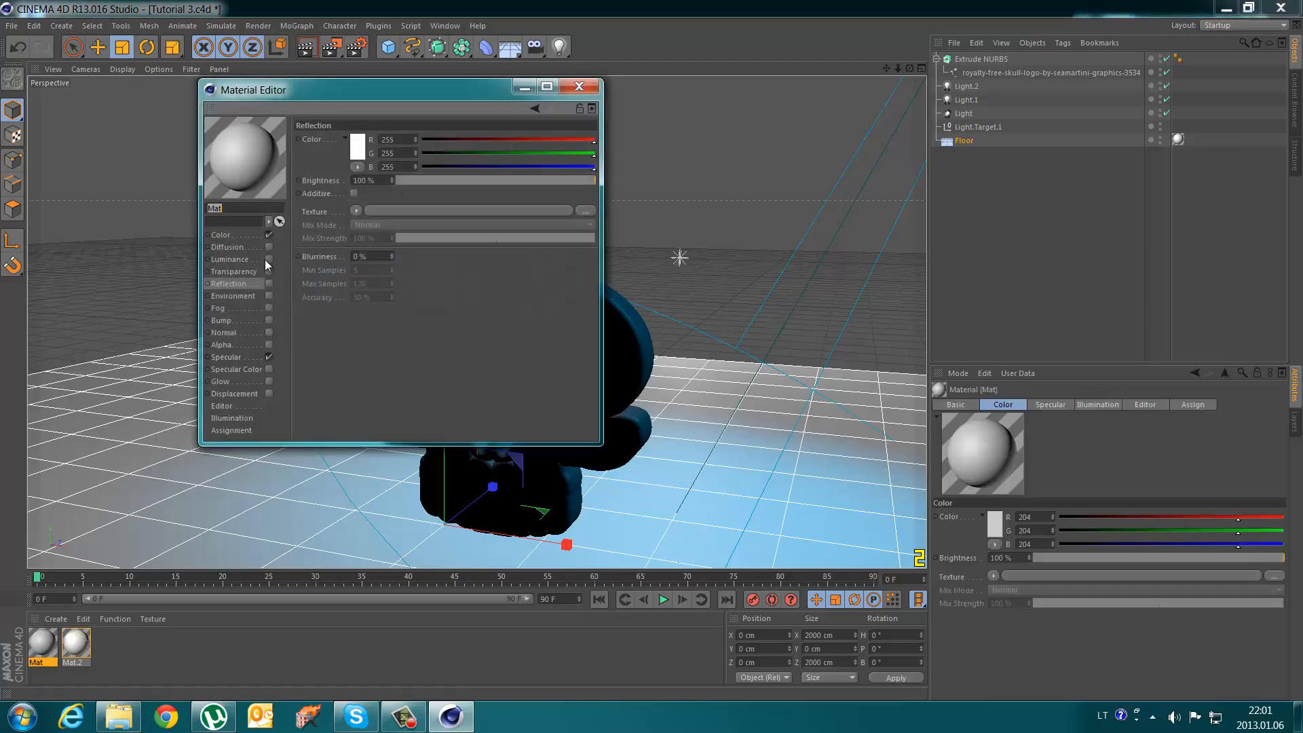
left_click(269, 282)
left_click(366, 180)
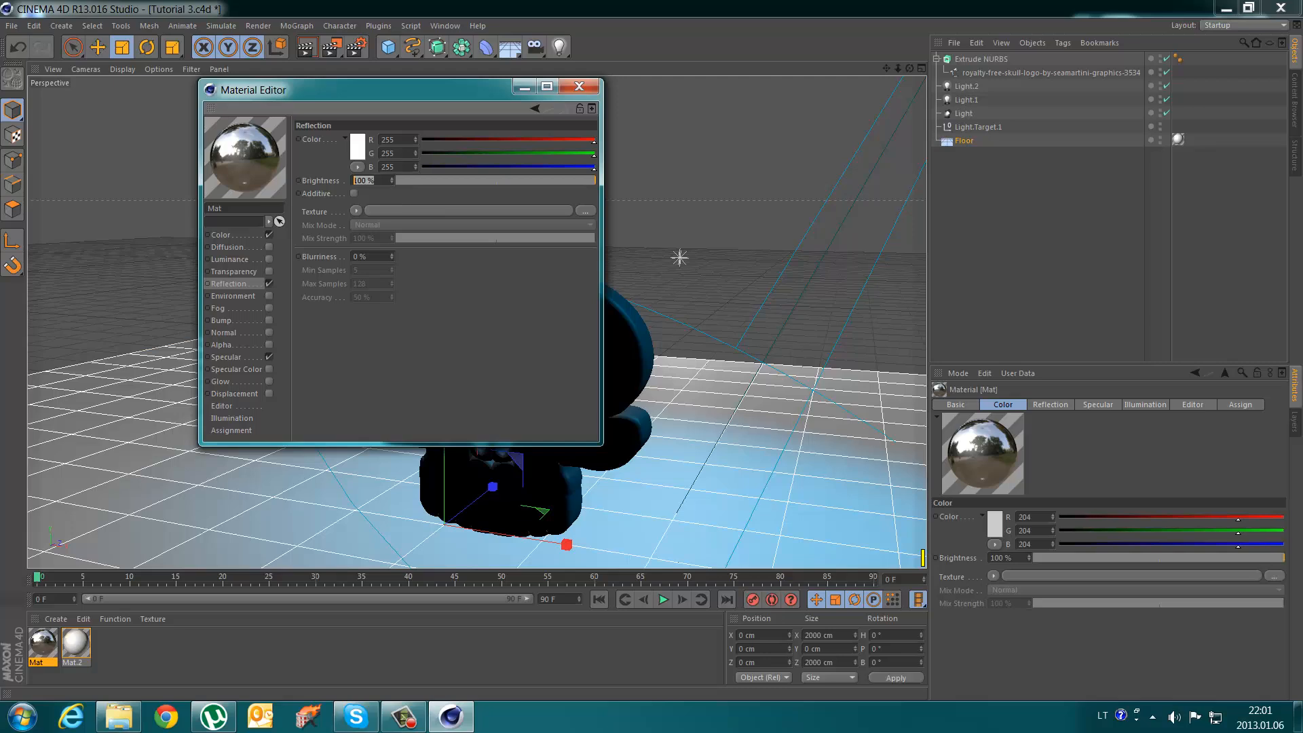
type("10")
- Set the new material's color to a bright lime green with RGB values 189, 252, 2
left_click(234, 233)
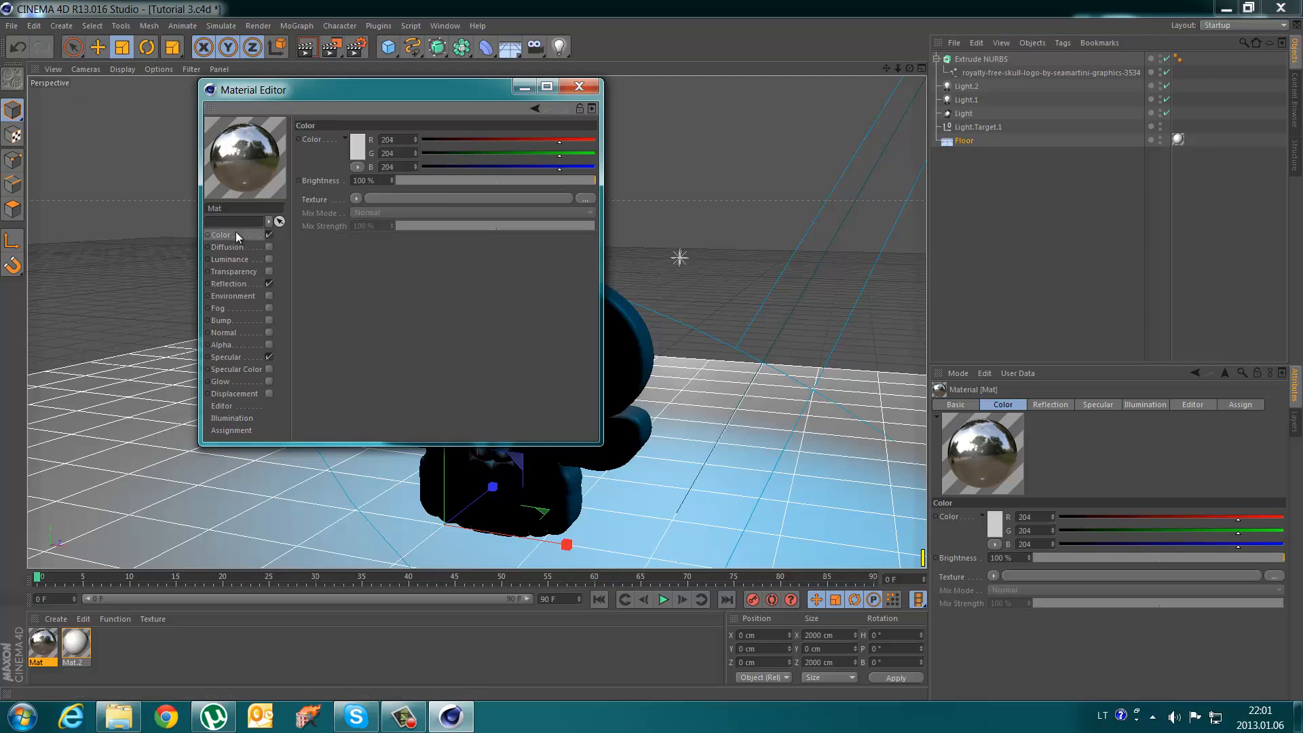
left_click(359, 150)
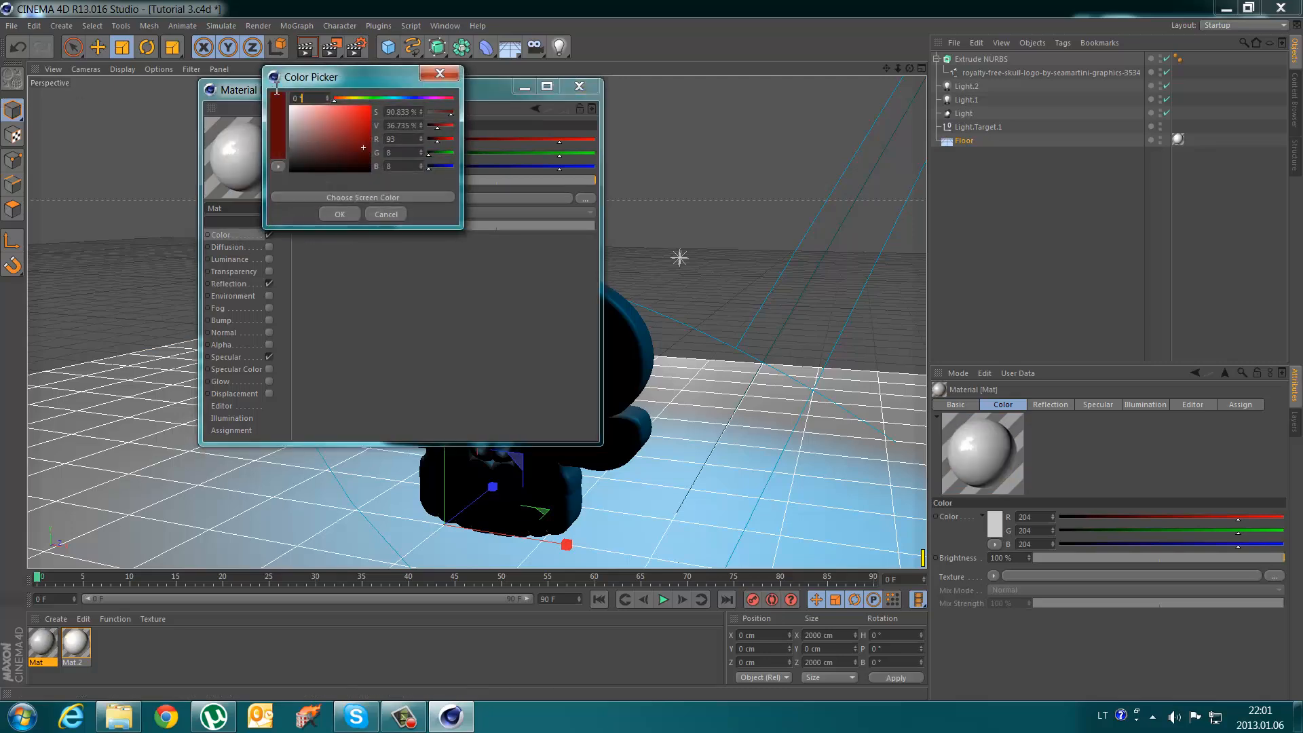
left_click_drag(277, 89, 78, 10)
left_click(340, 214)
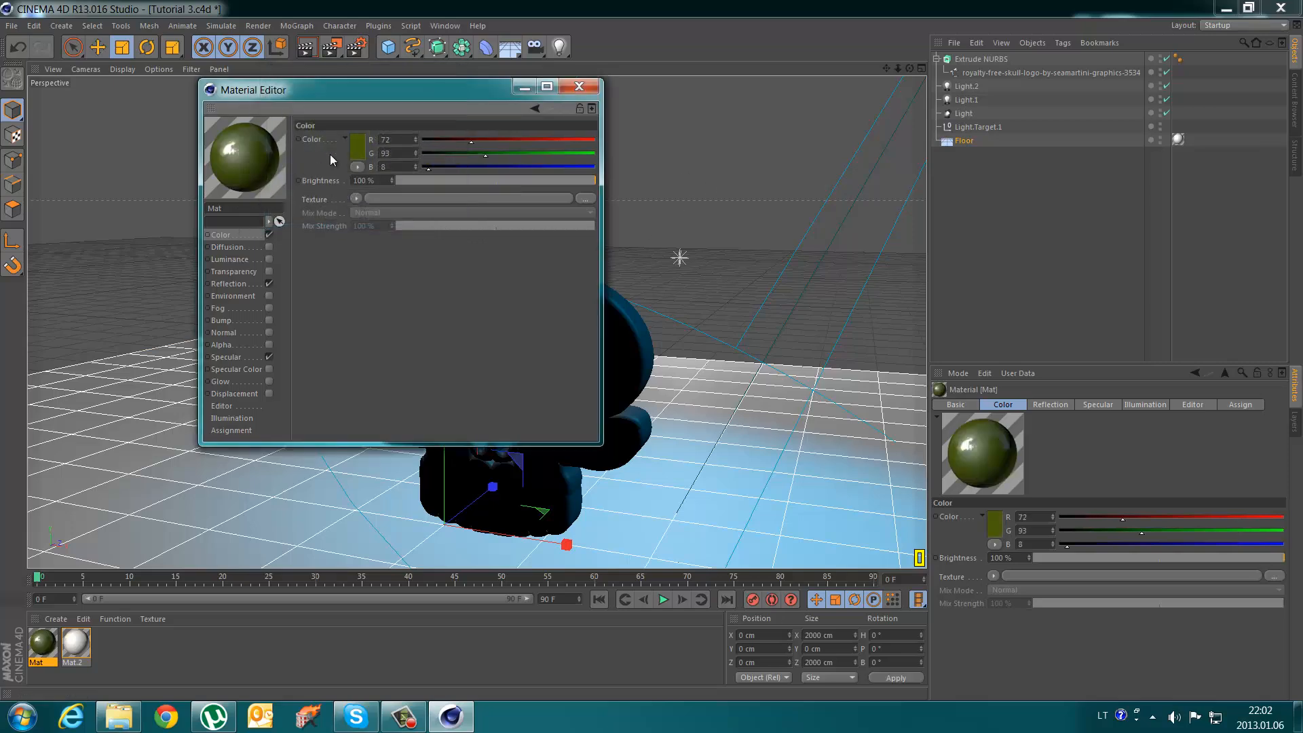
left_click(357, 148)
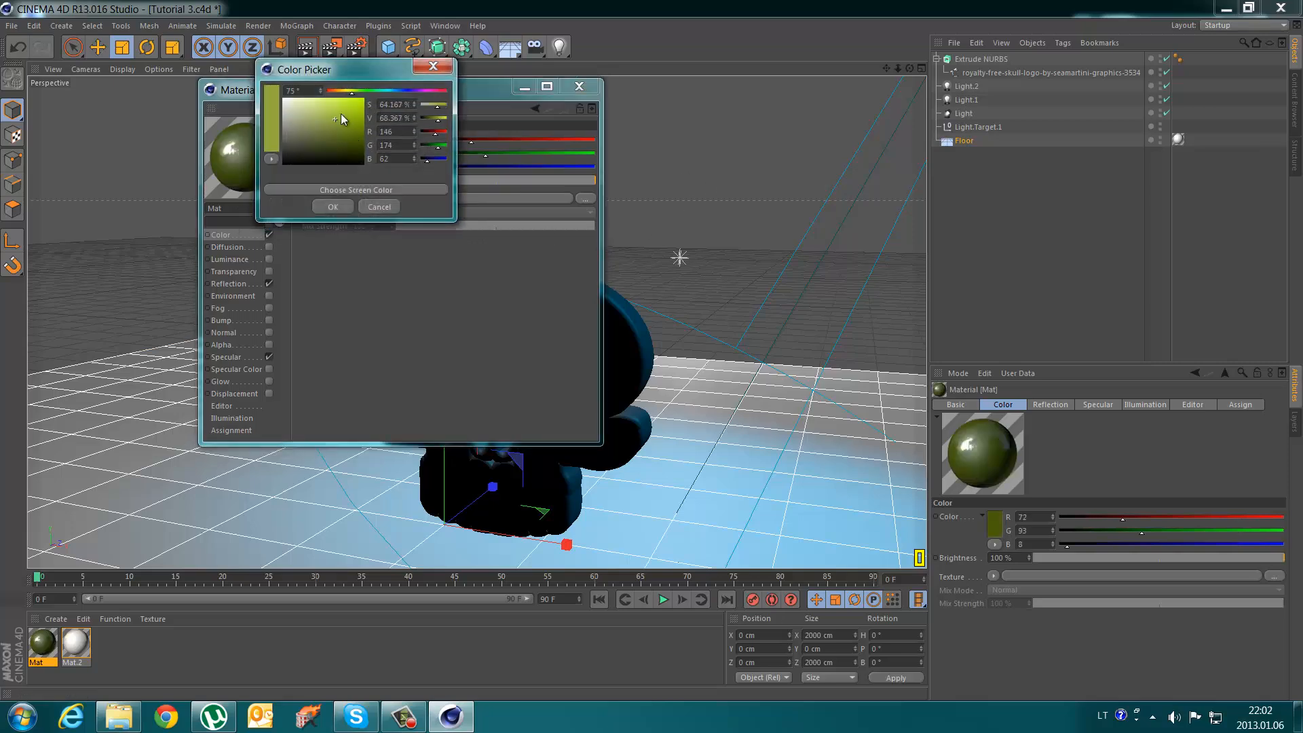
left_click(334, 212)
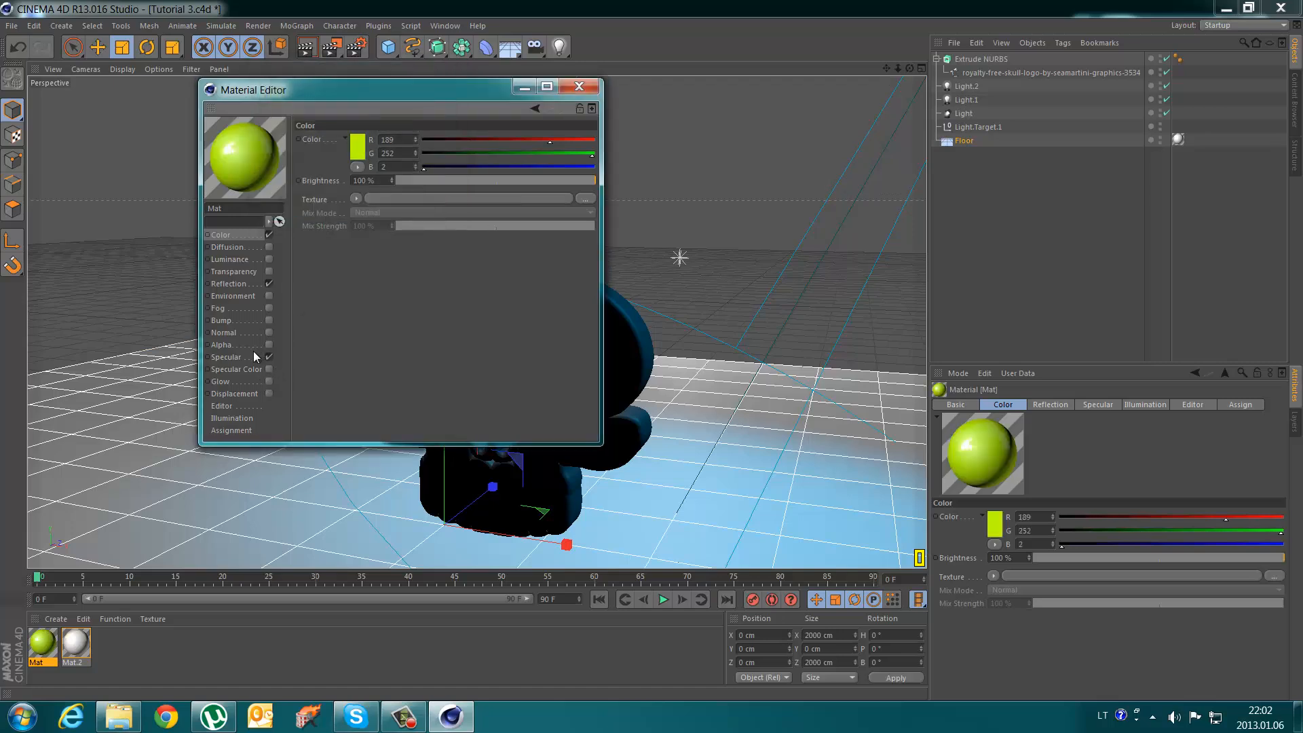
- Set the green material's specular mode to Metal and its reflection brightness to 25%
left_click(231, 357)
left_click(409, 180)
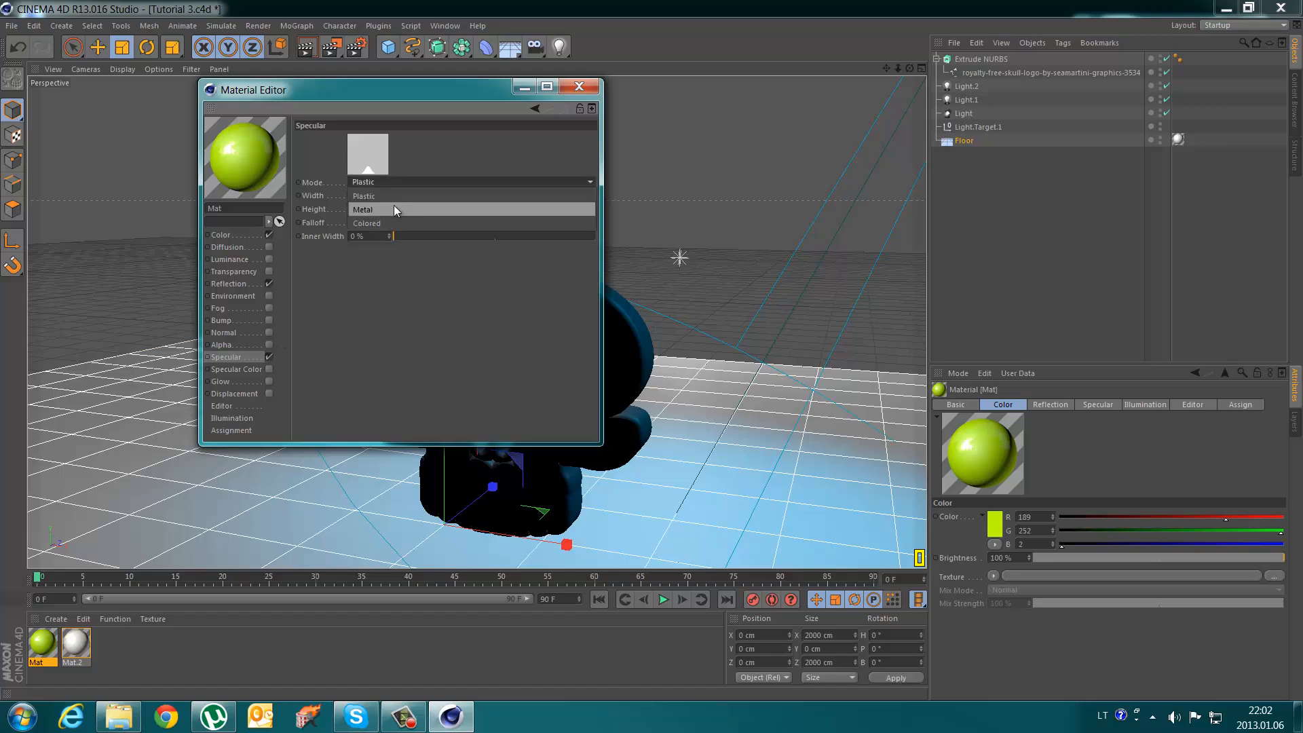
left_click(394, 205)
left_click(251, 285)
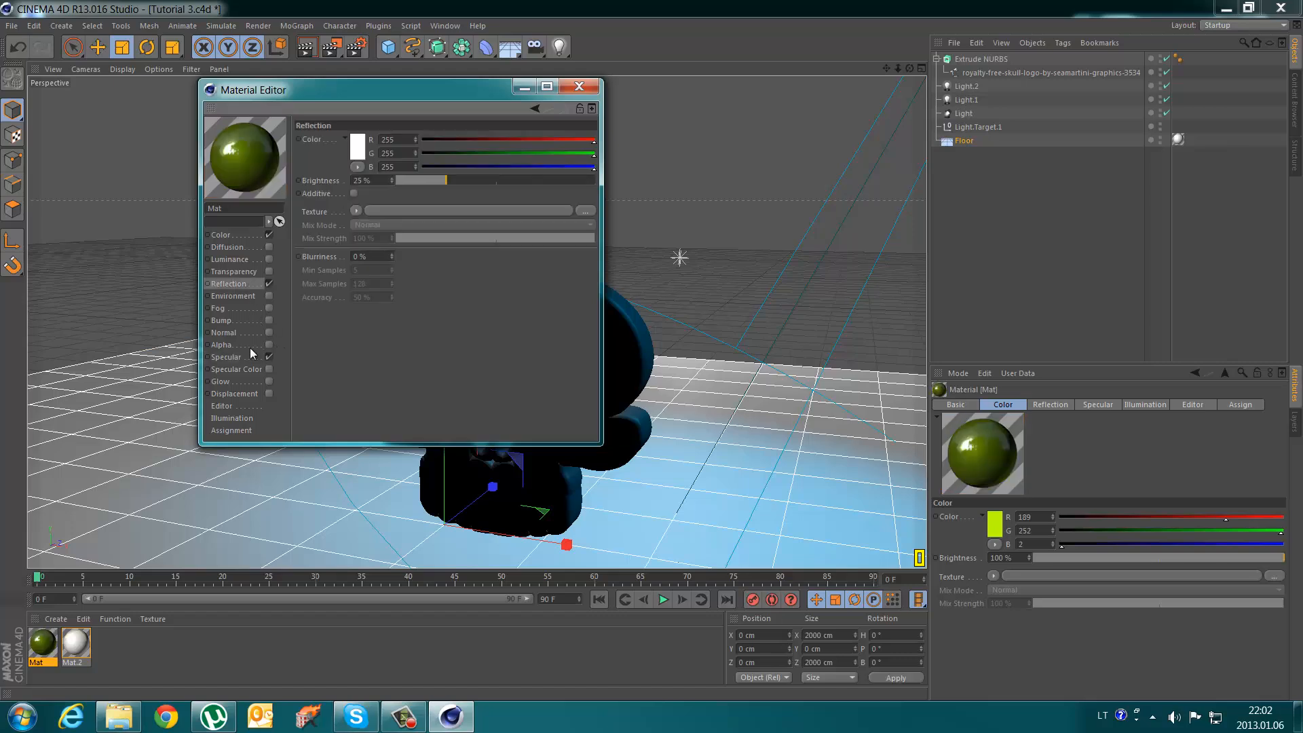
- Enable the green material's Glow with 25% inner strength and 125% outer strength, and close its settings
left_click(269, 381)
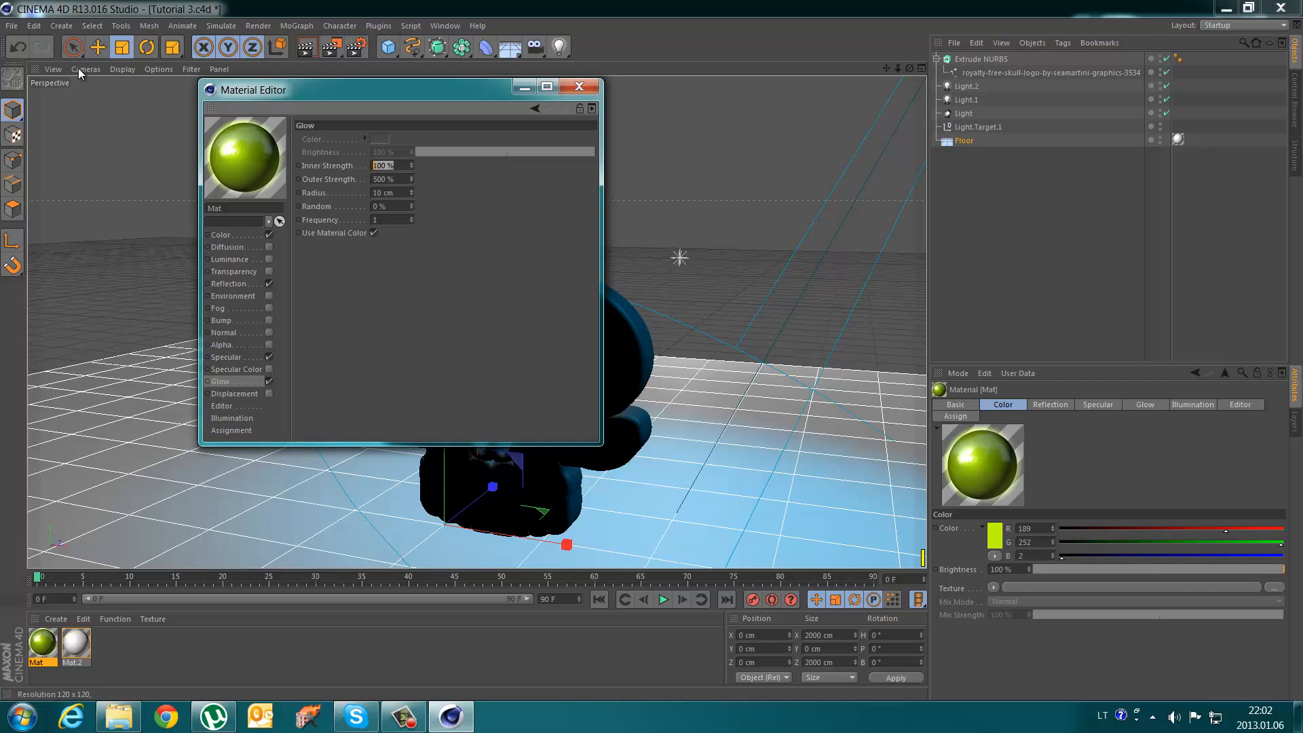
type("250")
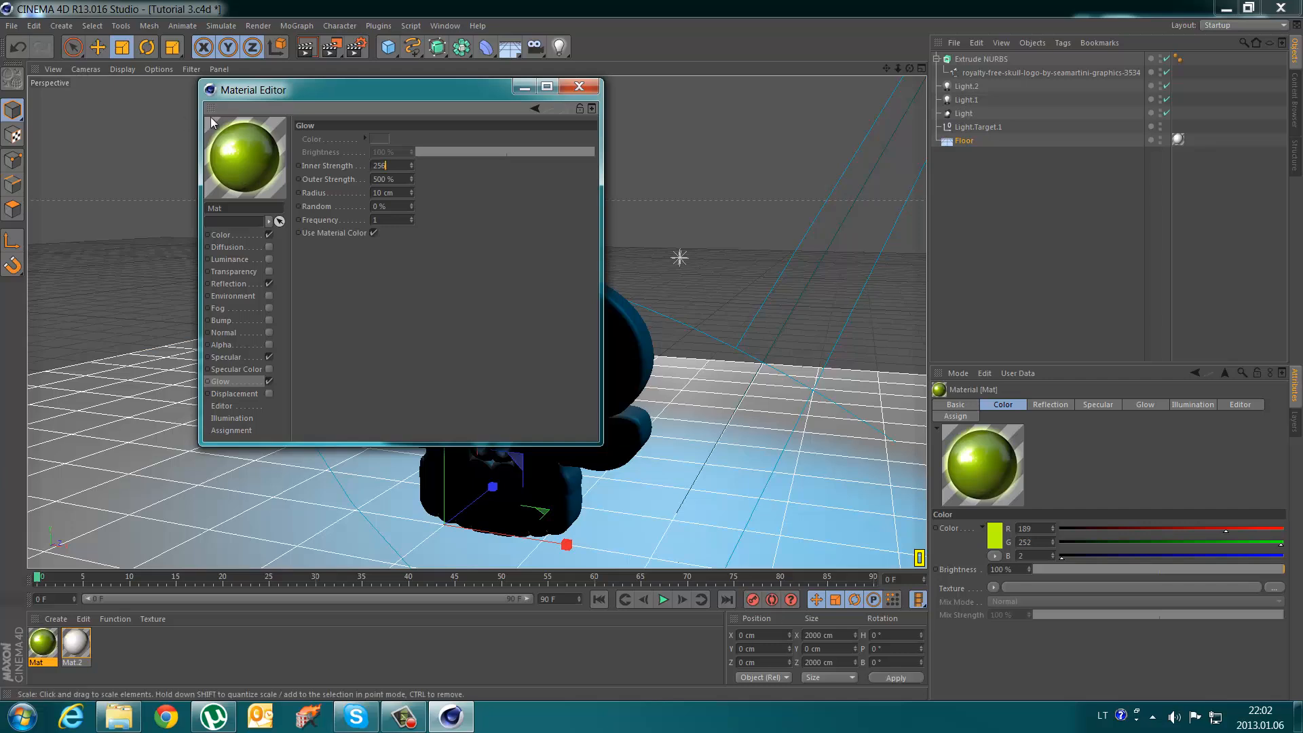
key("BackSpace")
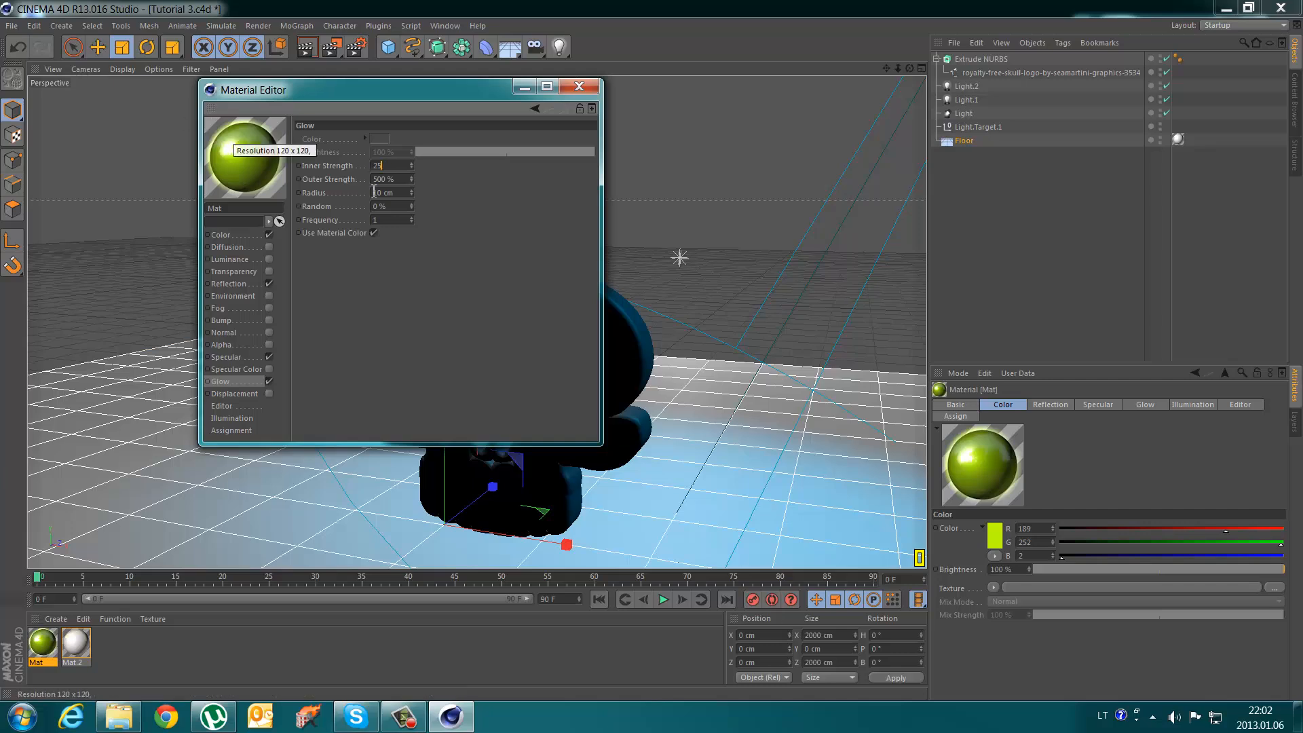
key("Tab")
type("125")
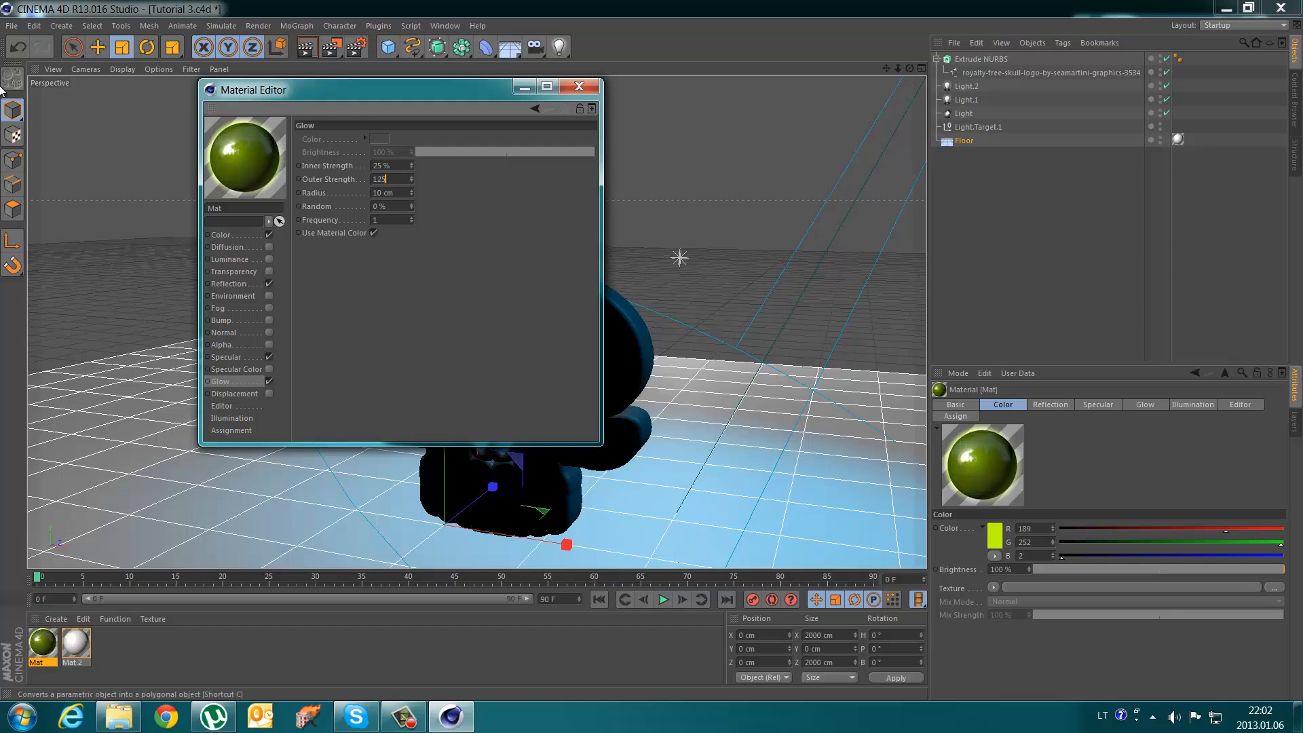
key("Return")
left_click(592, 86)
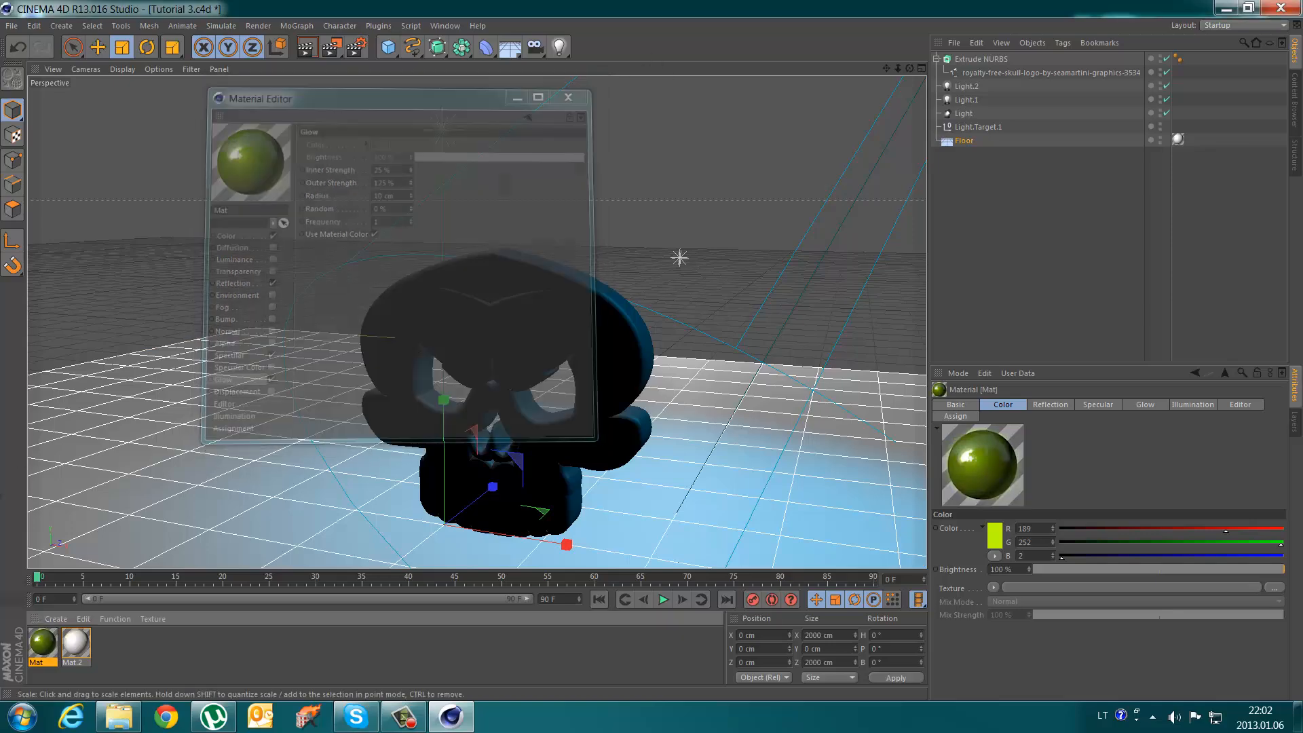
- Apply the green material to the Extrude NURBS skull and preview-render the scene
left_click(306, 47)
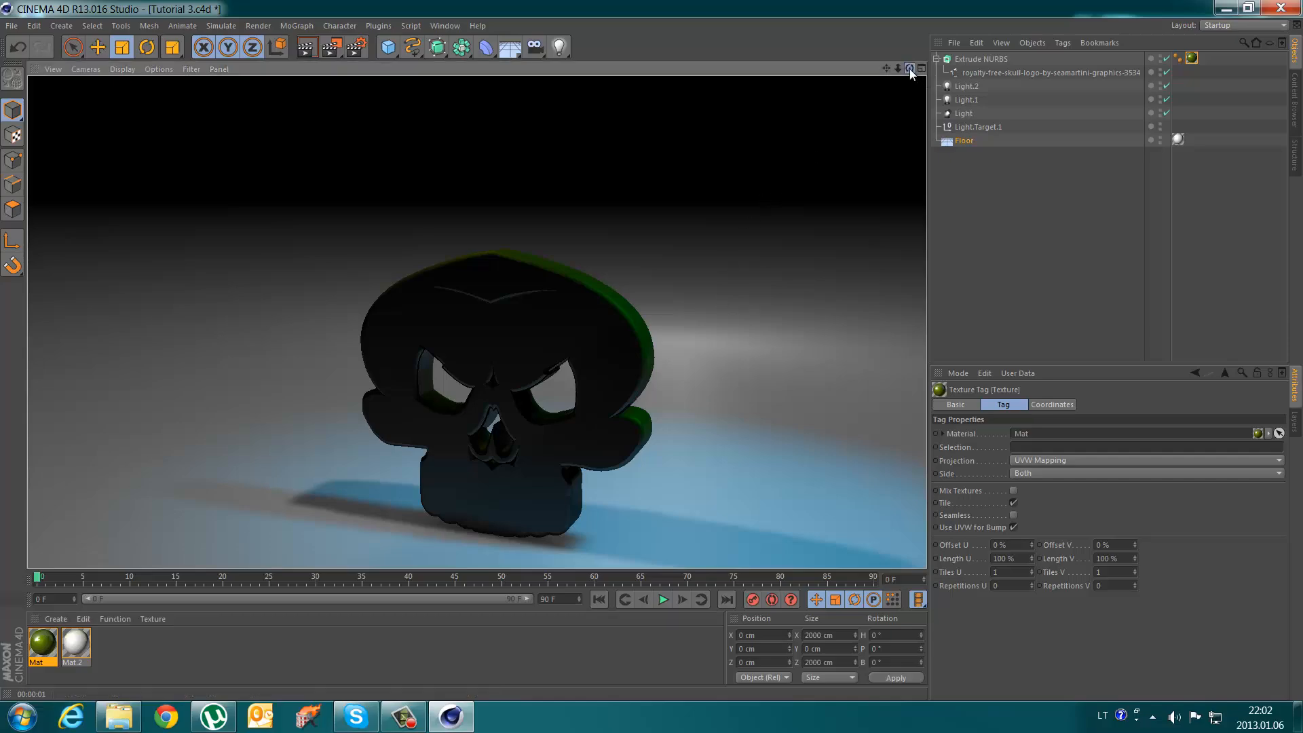
- Change the floor material's color to dark grey with RGB values 46, 46, 46 and preview-render the scene
mouse_move(909, 68)
left_mouse_down()
mouse_move(652, 349)
mouse_move(909, 85)
left_mouse_up()
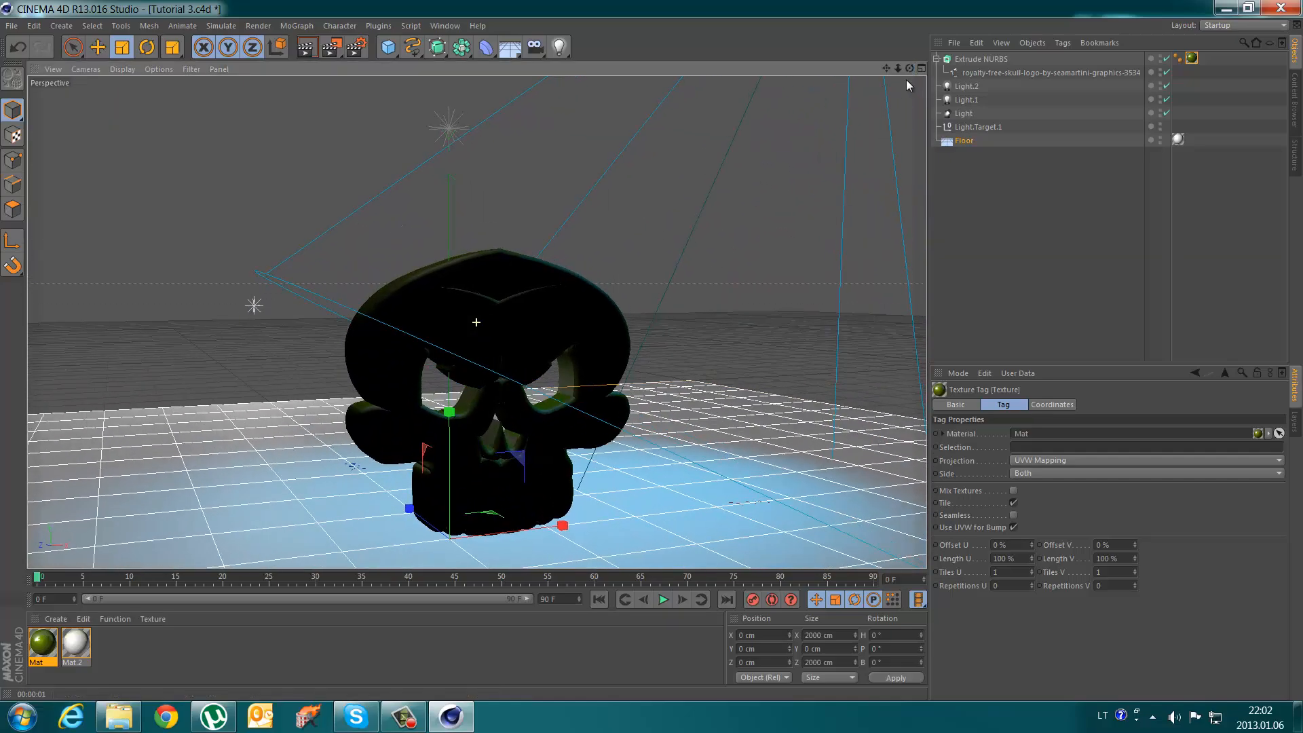
left_click(961, 113)
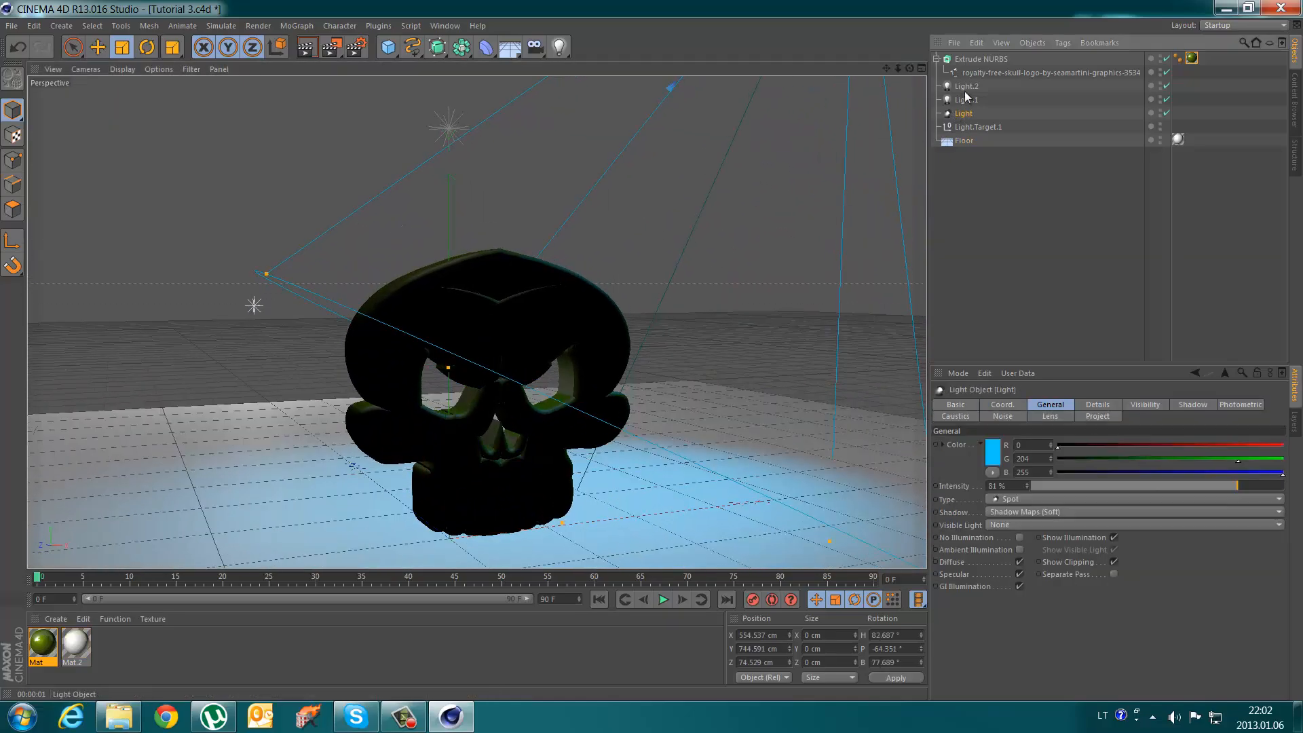
double_click(76, 649)
left_click(234, 234)
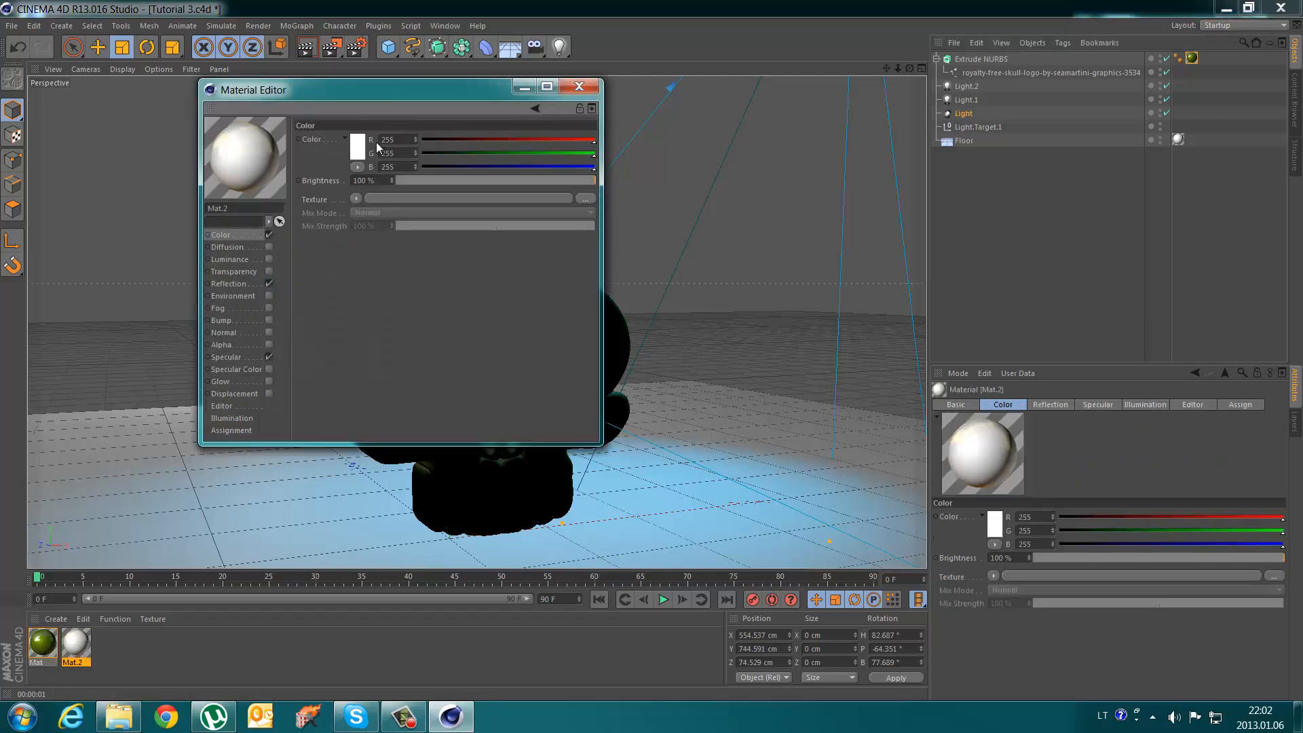
left_click(360, 146)
left_click(280, 158)
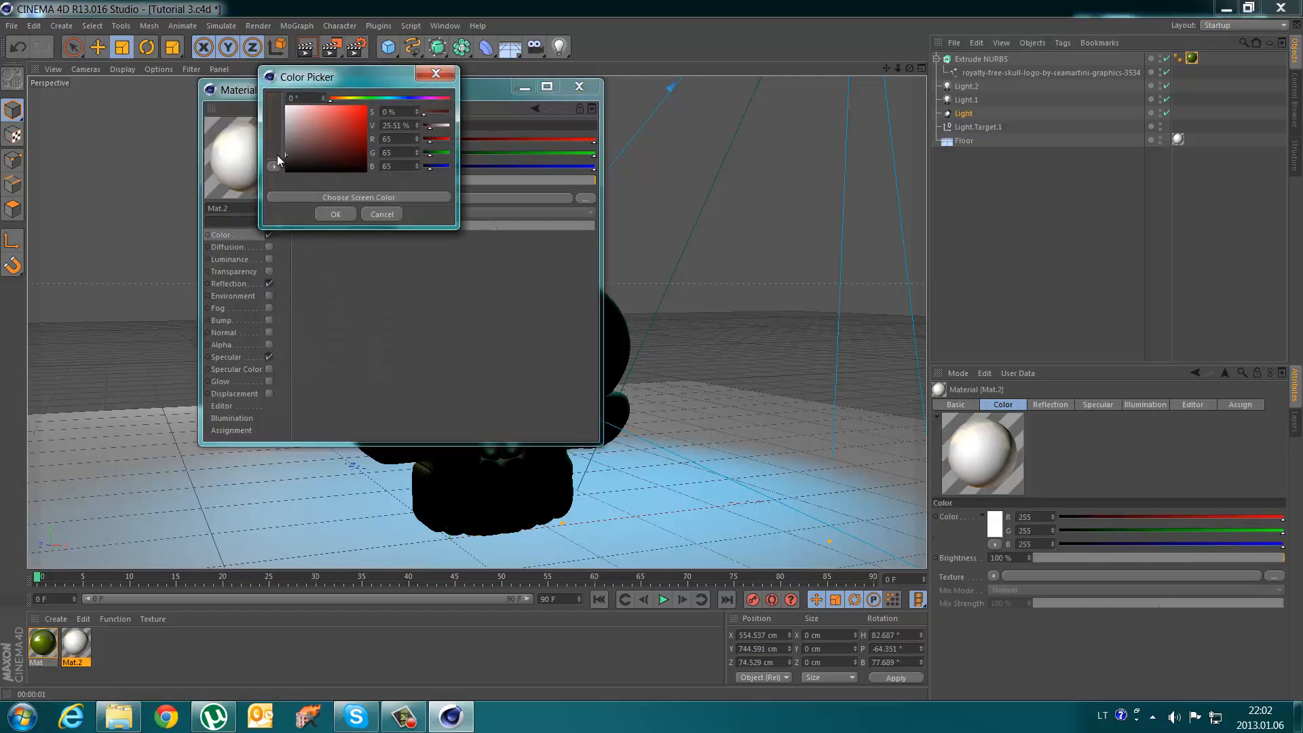
left_click(335, 214)
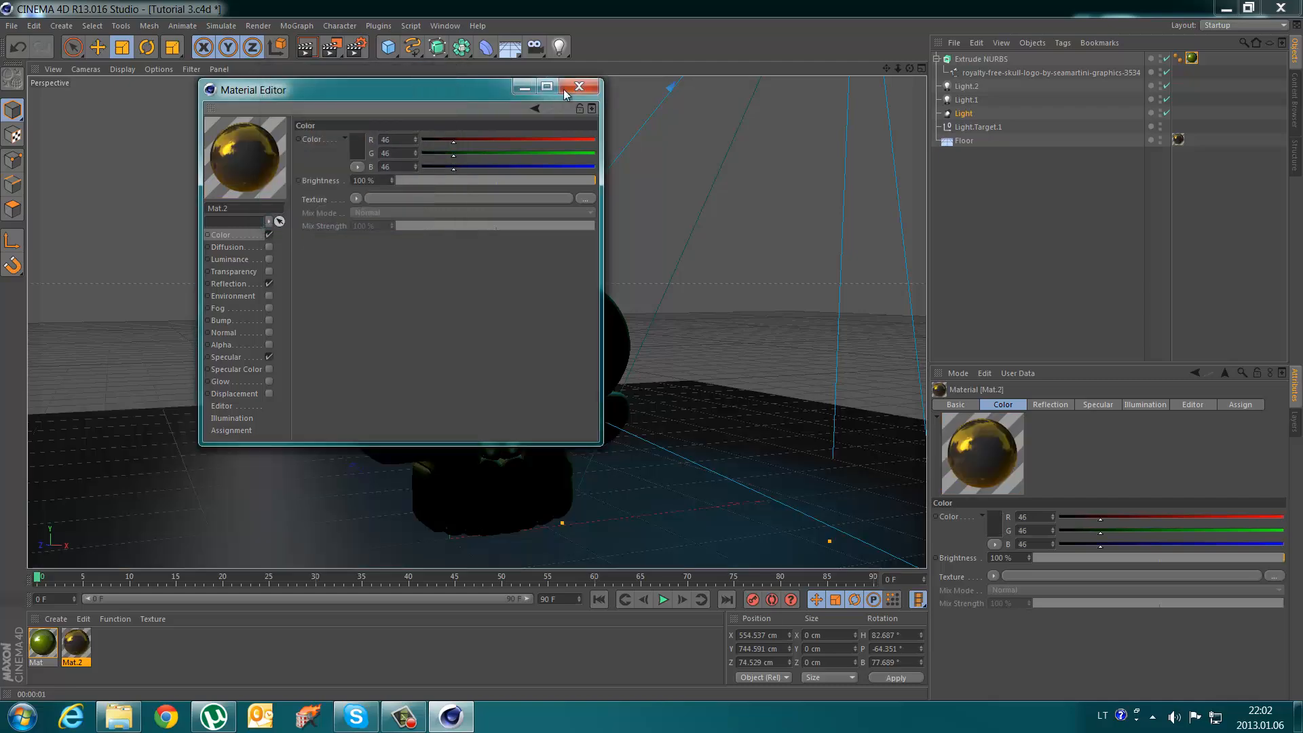
left_click(579, 86)
left_click(306, 47)
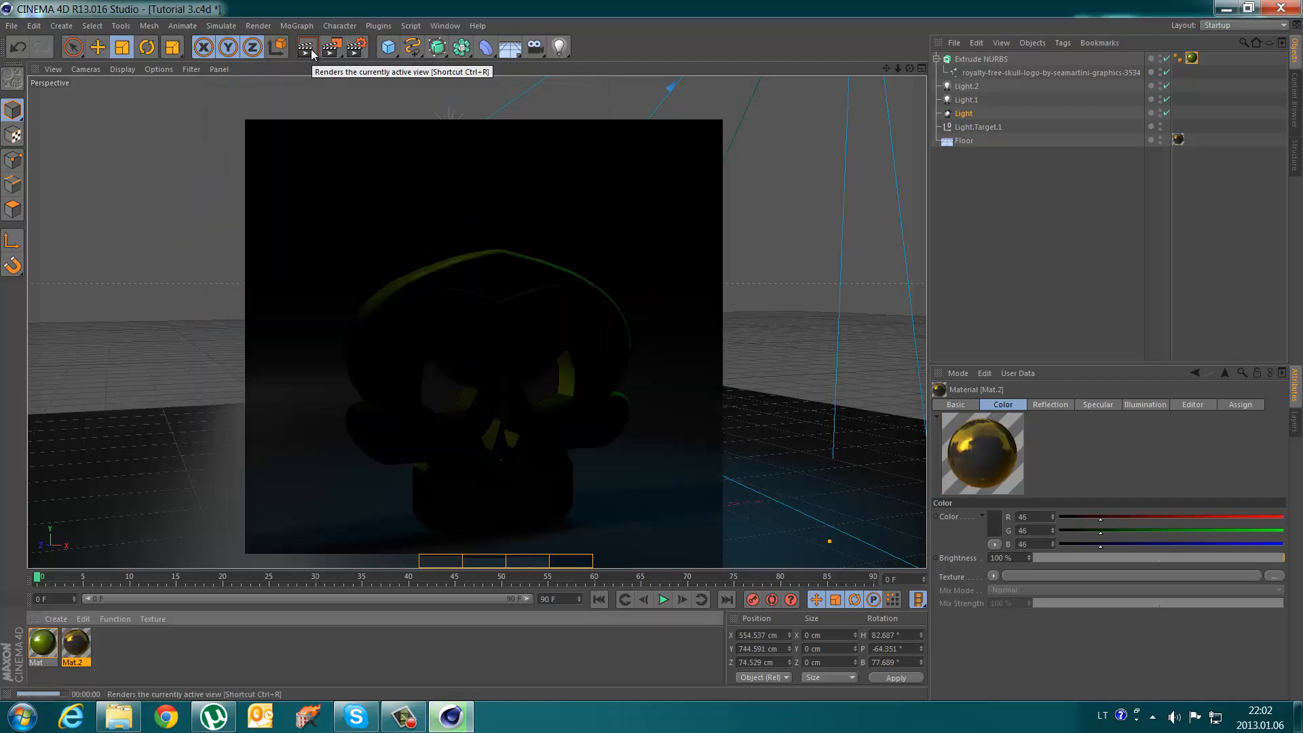
left_click(671, 264)
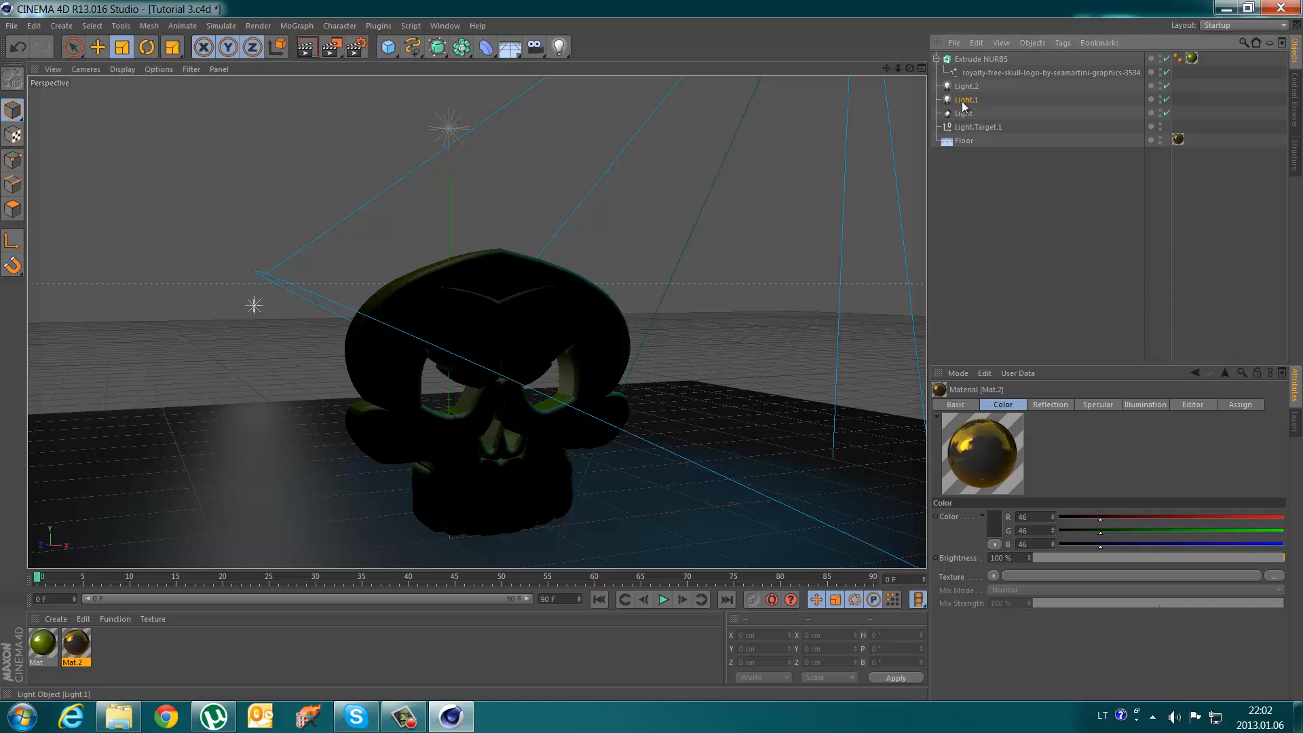
- Raise the blue spotlight's intensity to 100%, slightly lower the intensity of Light.1, and preview-render the result
left_click(964, 113)
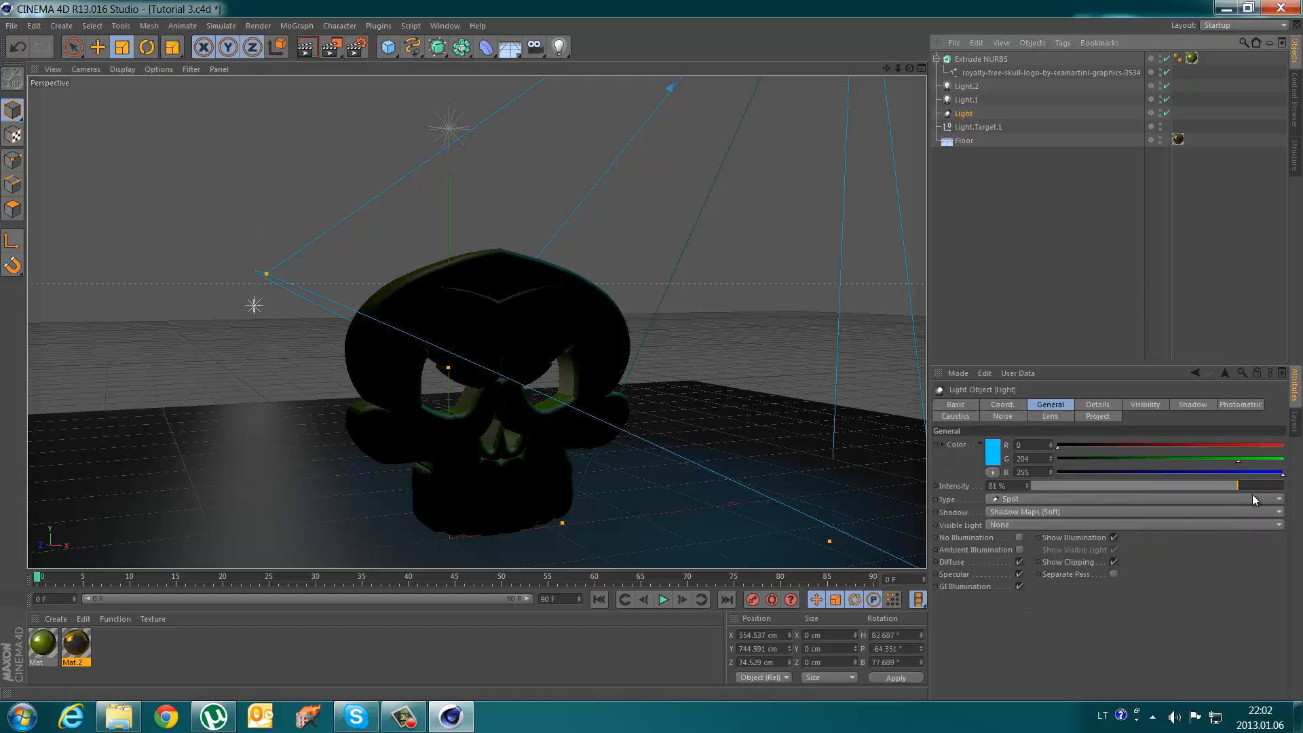
left_click_drag(1227, 486, 1285, 486)
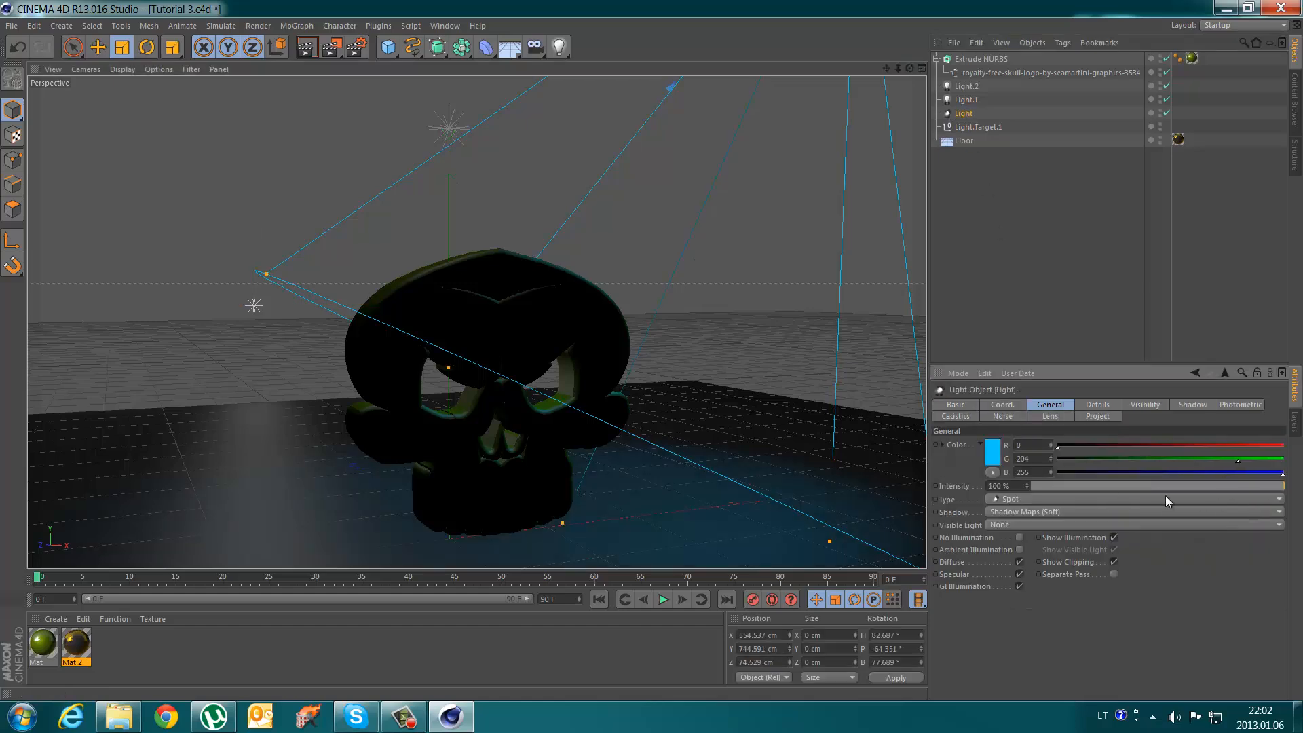
left_click(971, 102)
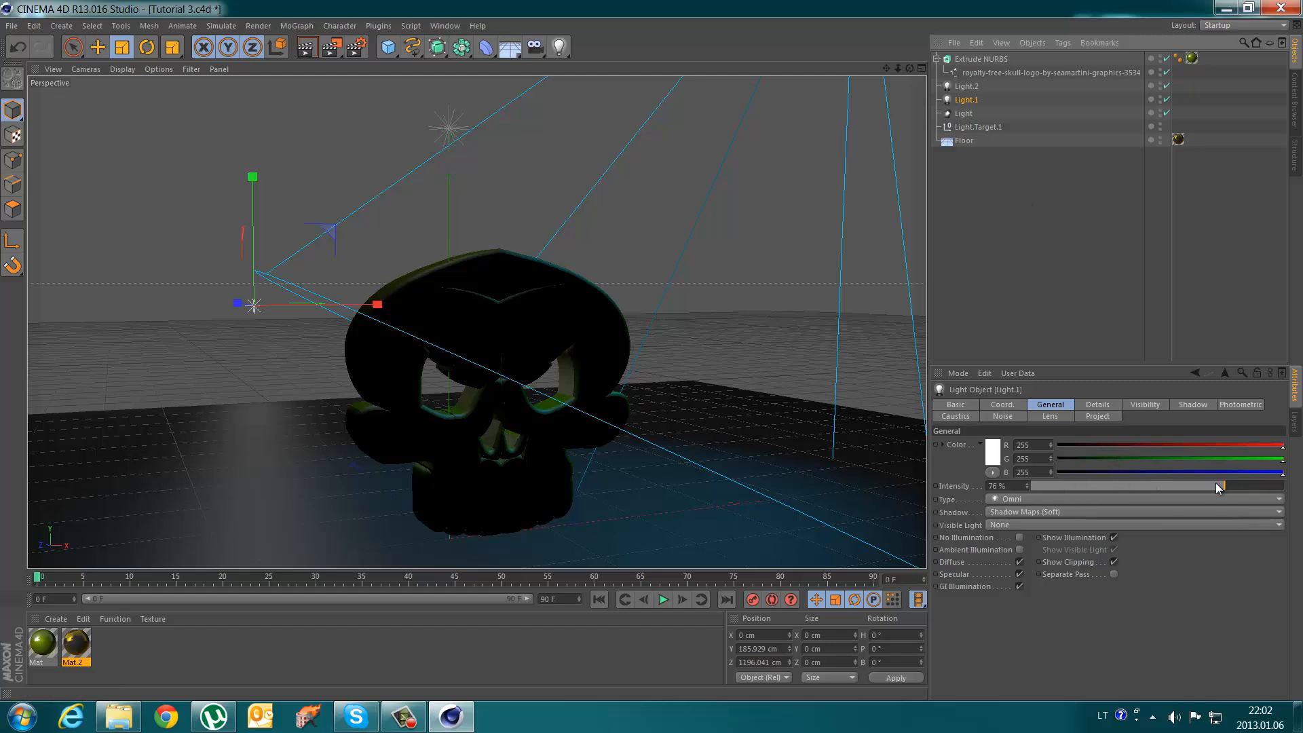
left_click_drag(1216, 486, 1188, 486)
left_click(391, 47)
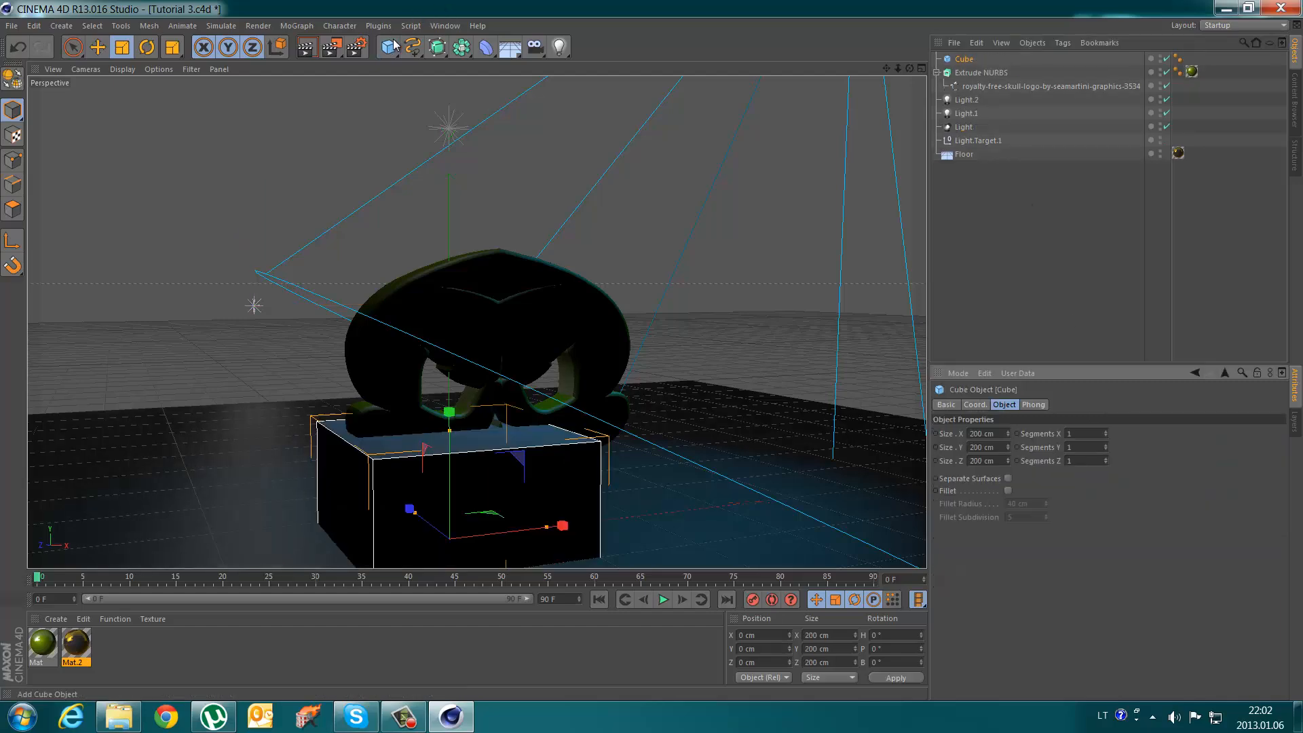
key("Delete")
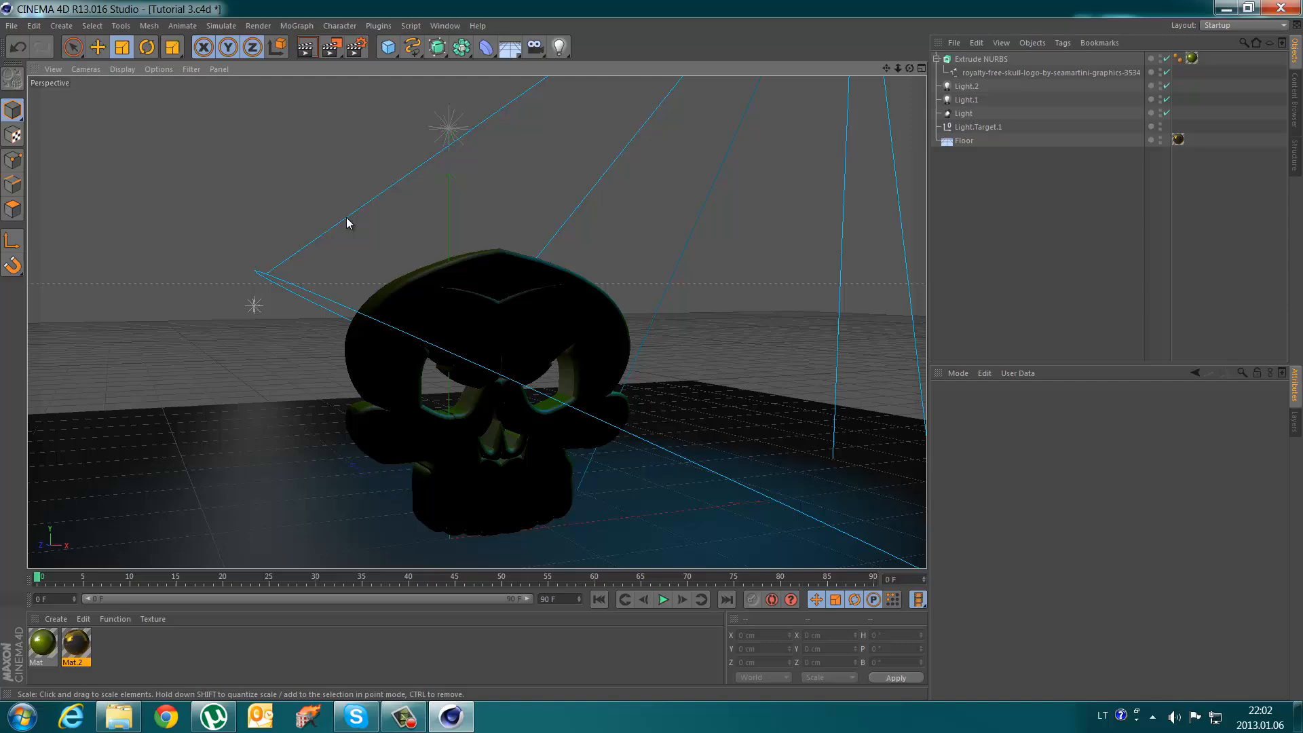
left_click(308, 49)
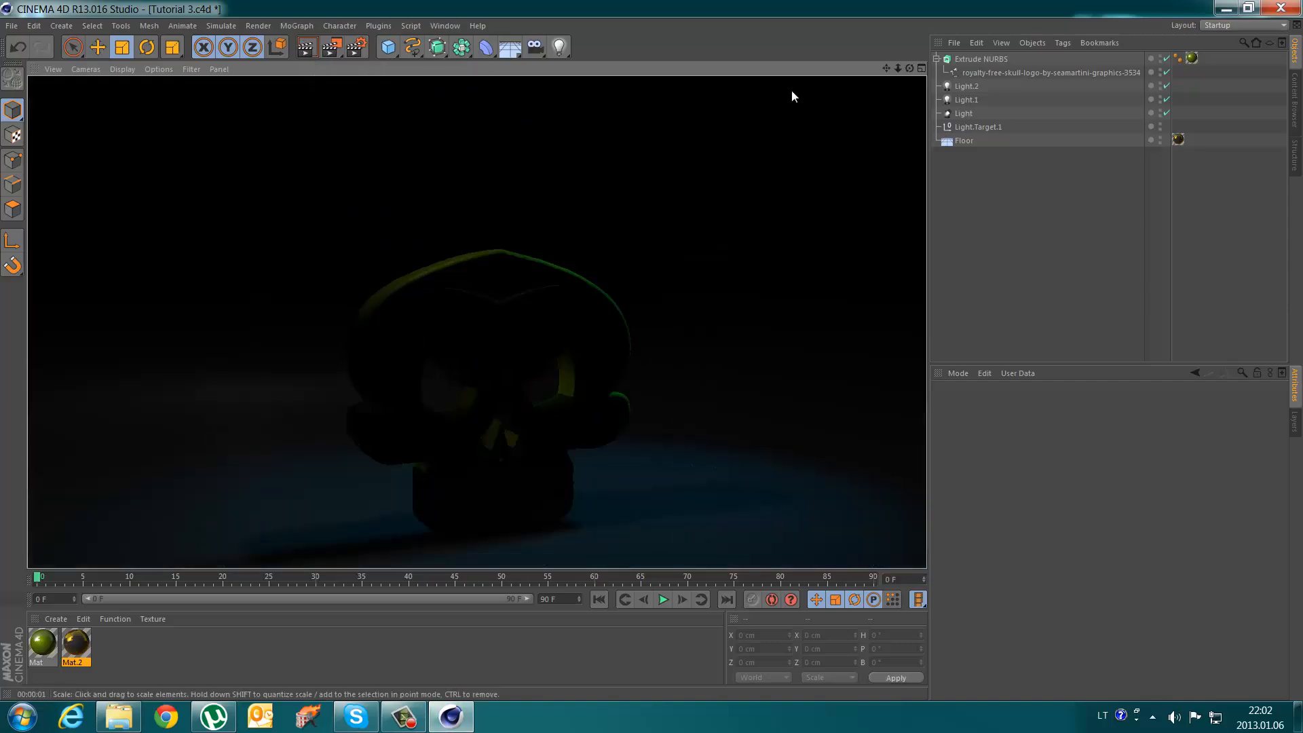
- Recolor the skull's green material to pure red with RGB values 255, 0, 0 and preview-render the scene
left_click_drag(910, 69, 652, 351)
double_click(42, 642)
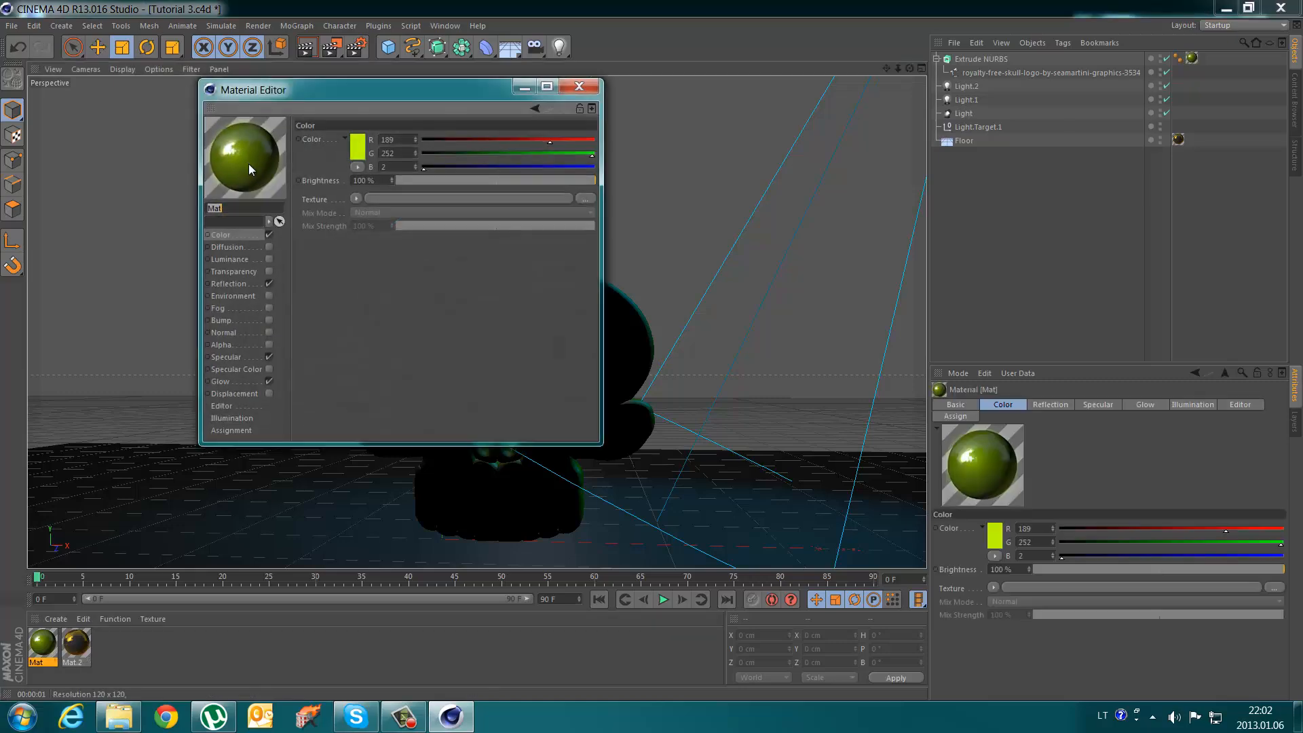
left_click(351, 152)
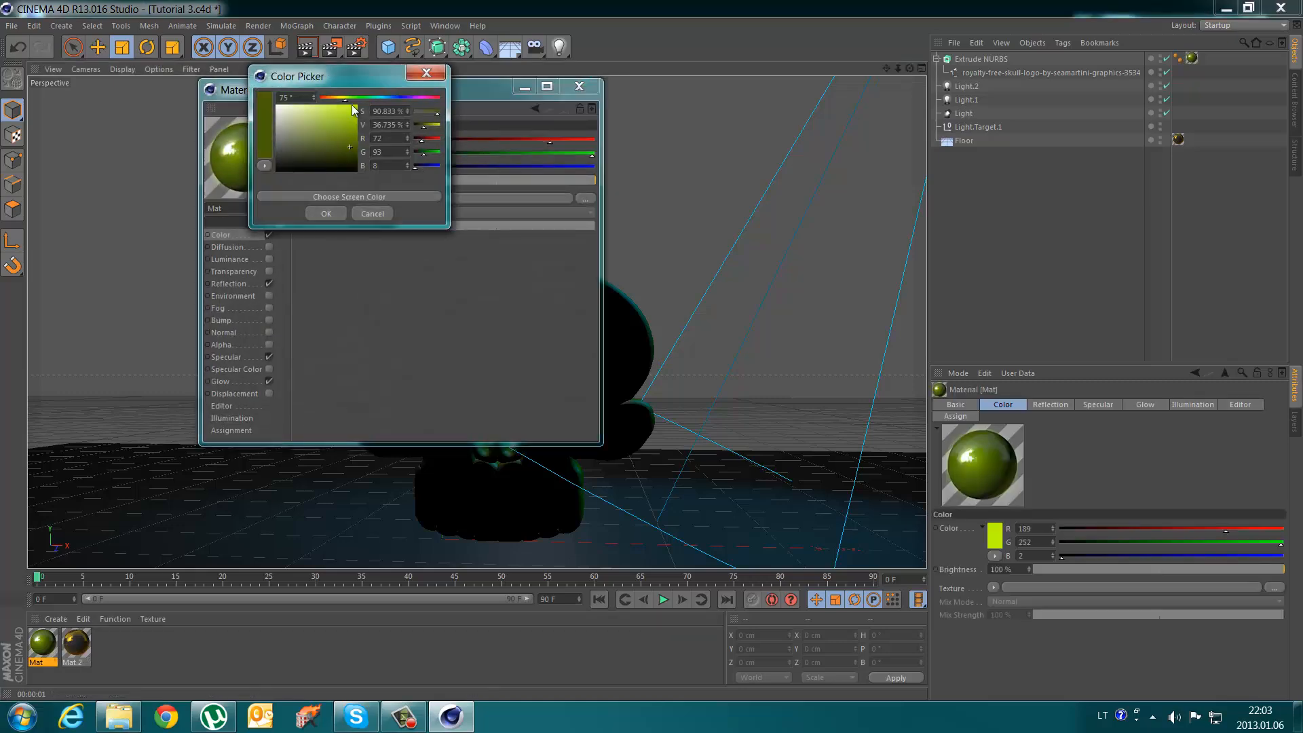
left_click_drag(329, 99, 321, 98)
left_click(331, 116)
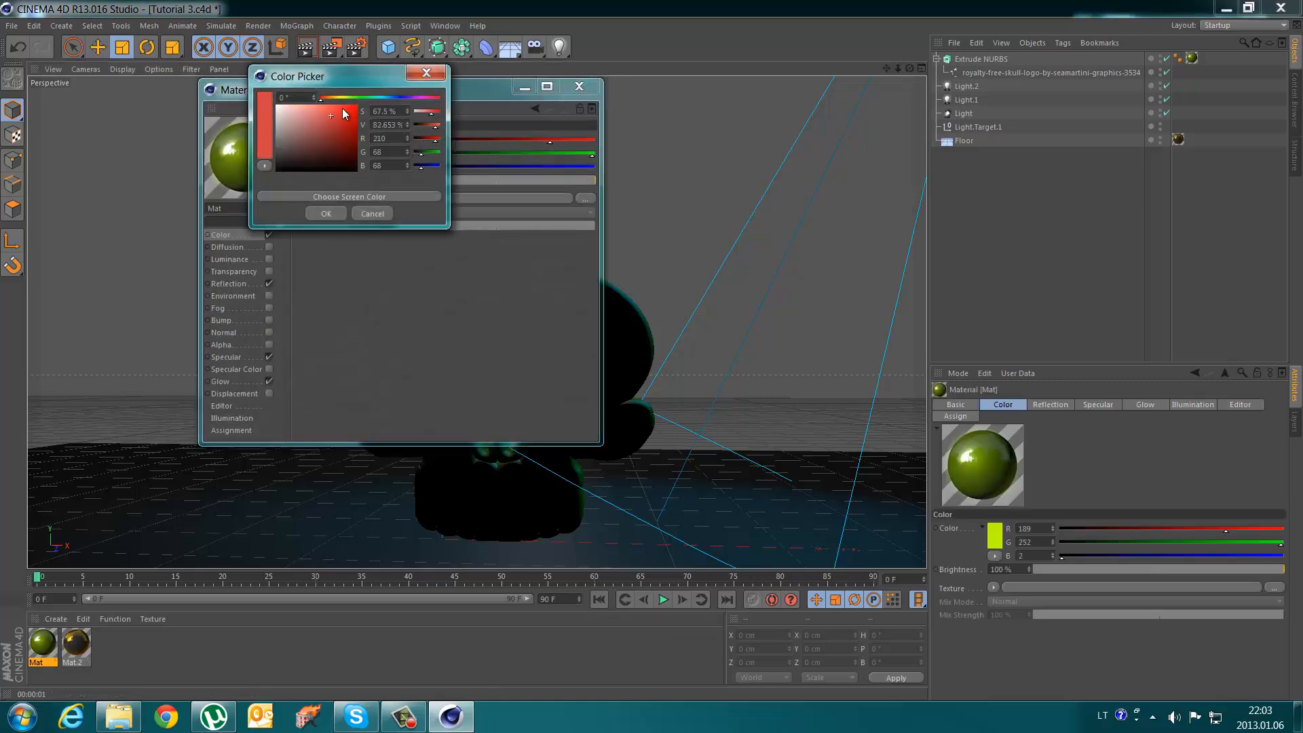
left_click(327, 213)
left_click(579, 86)
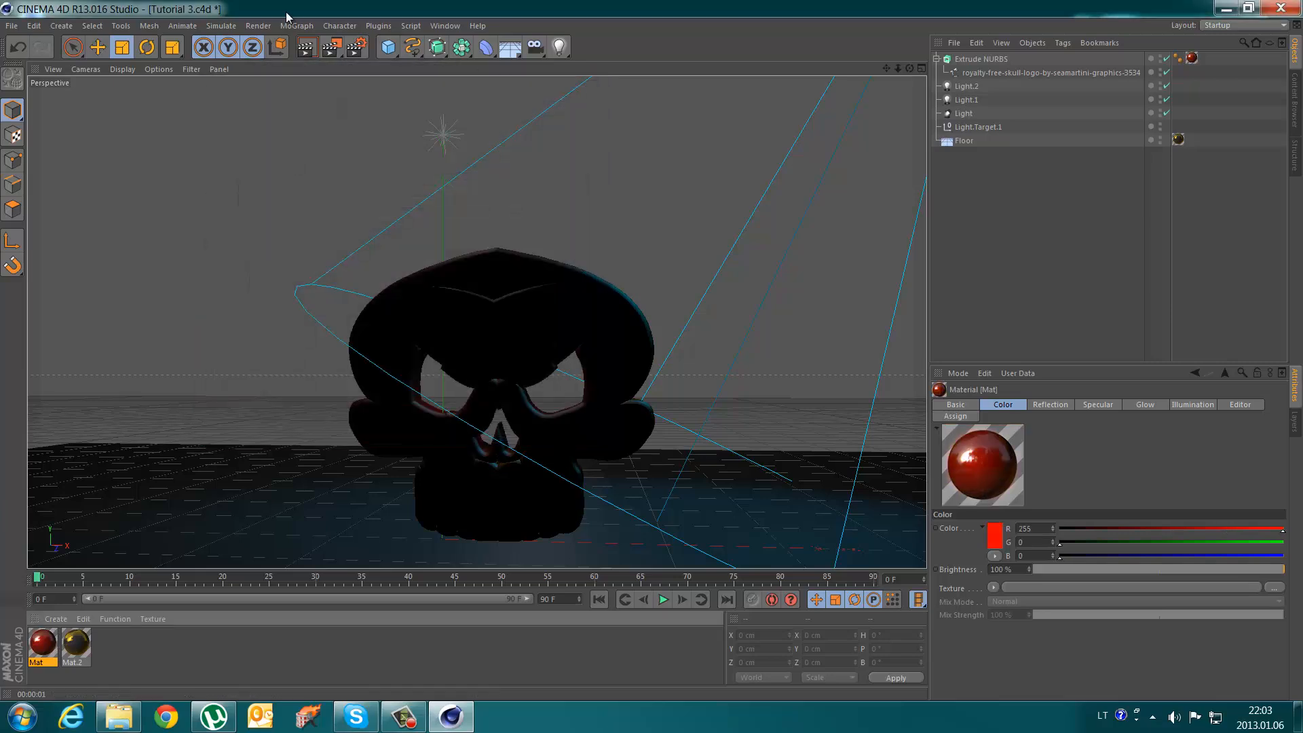
left_click(314, 47)
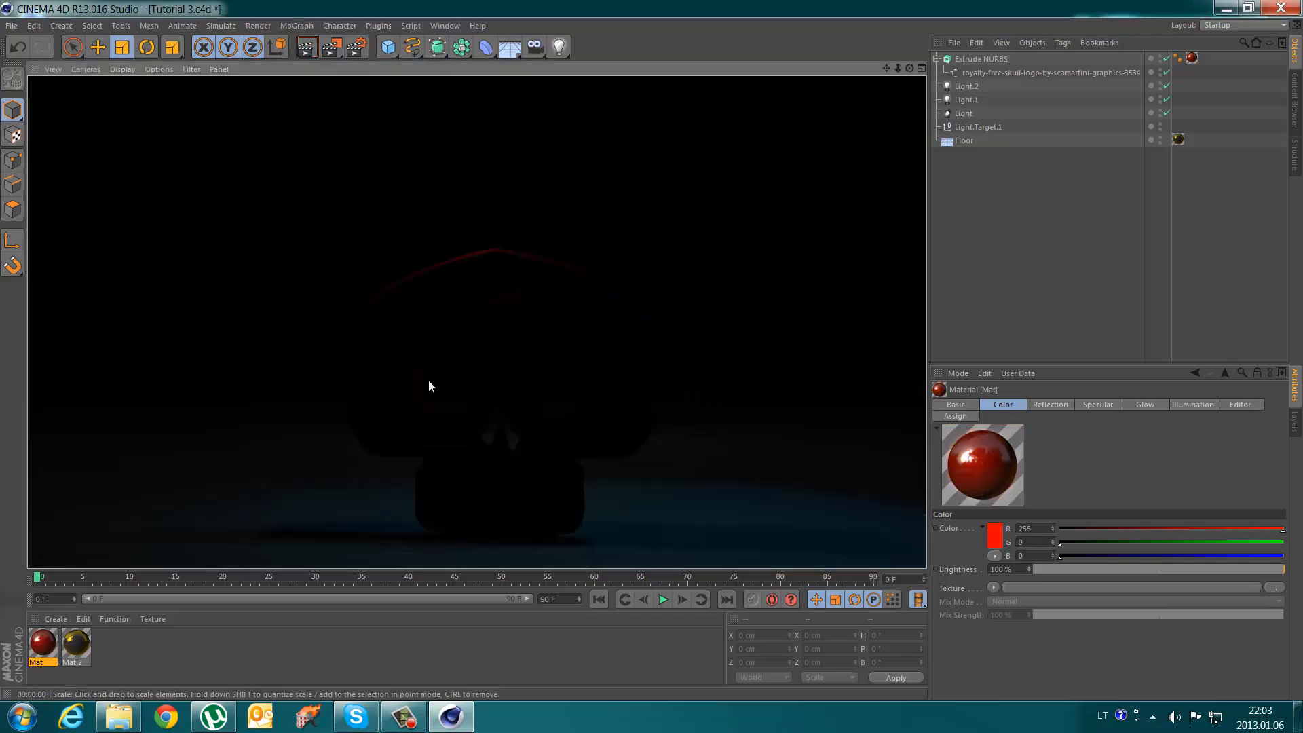
left_click(429, 386)
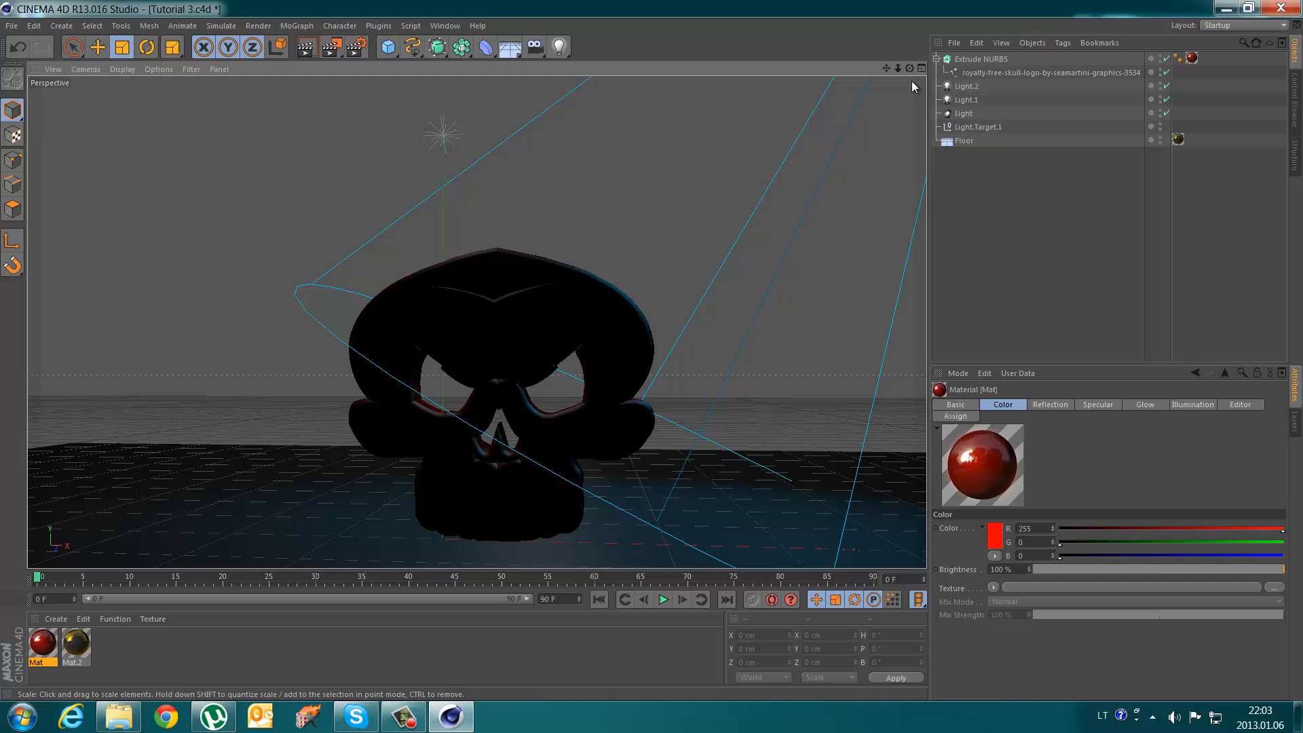
- Set the intensity of the white omni light Light.1 to 94%
left_click(970, 100)
left_click_drag(1197, 486, 1267, 475)
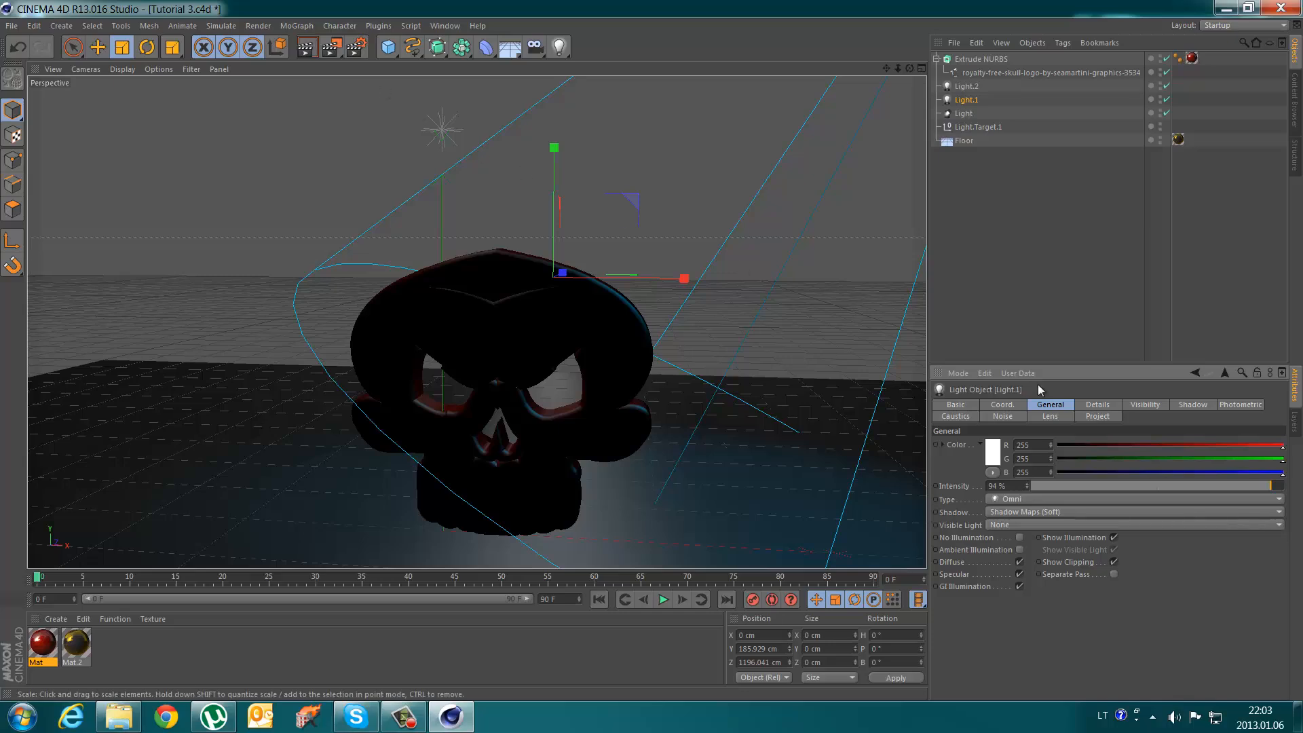
left_click(1120, 247)
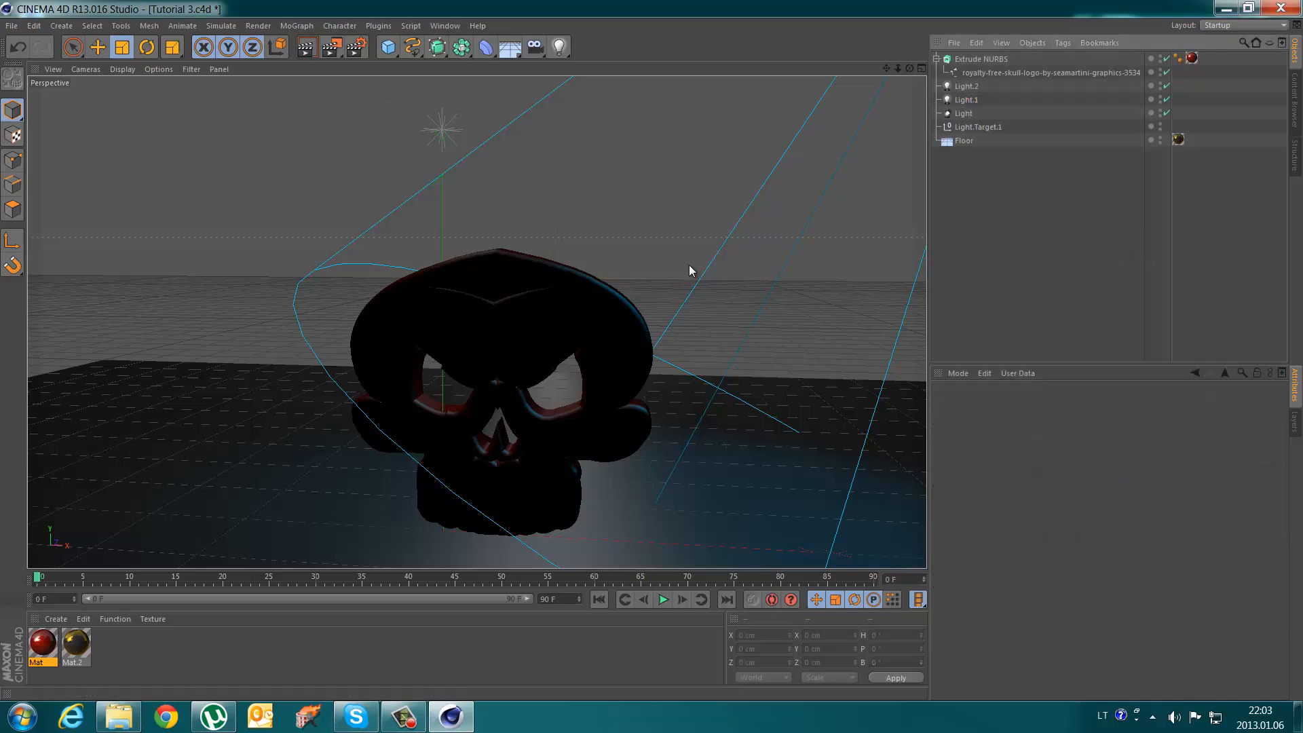
- Move Light.1 straight up above the skull to a Y position of about 499 cm and preview-render the scene
left_click(972, 99)
left_click(100, 48)
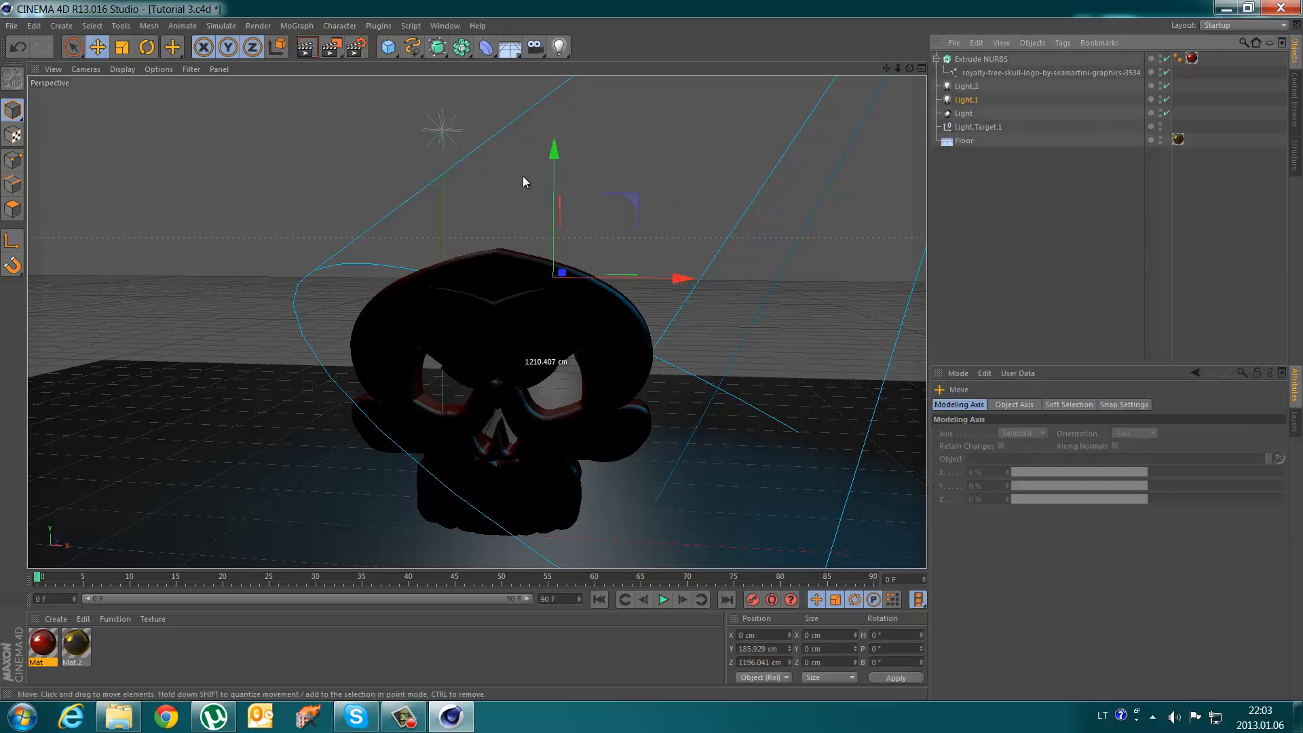
mouse_move(552, 185)
left_mouse_down()
mouse_move(551, 122)
mouse_move(550, 193)
left_mouse_up()
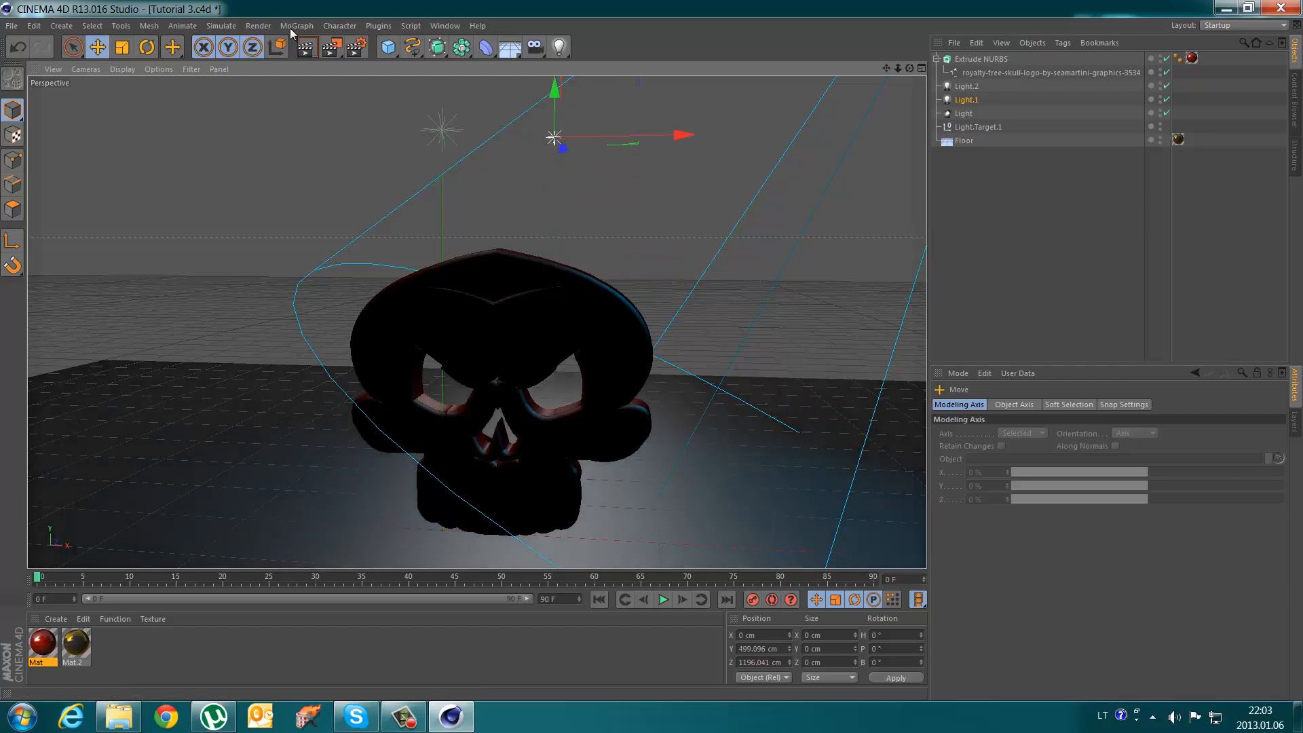
left_click(306, 42)
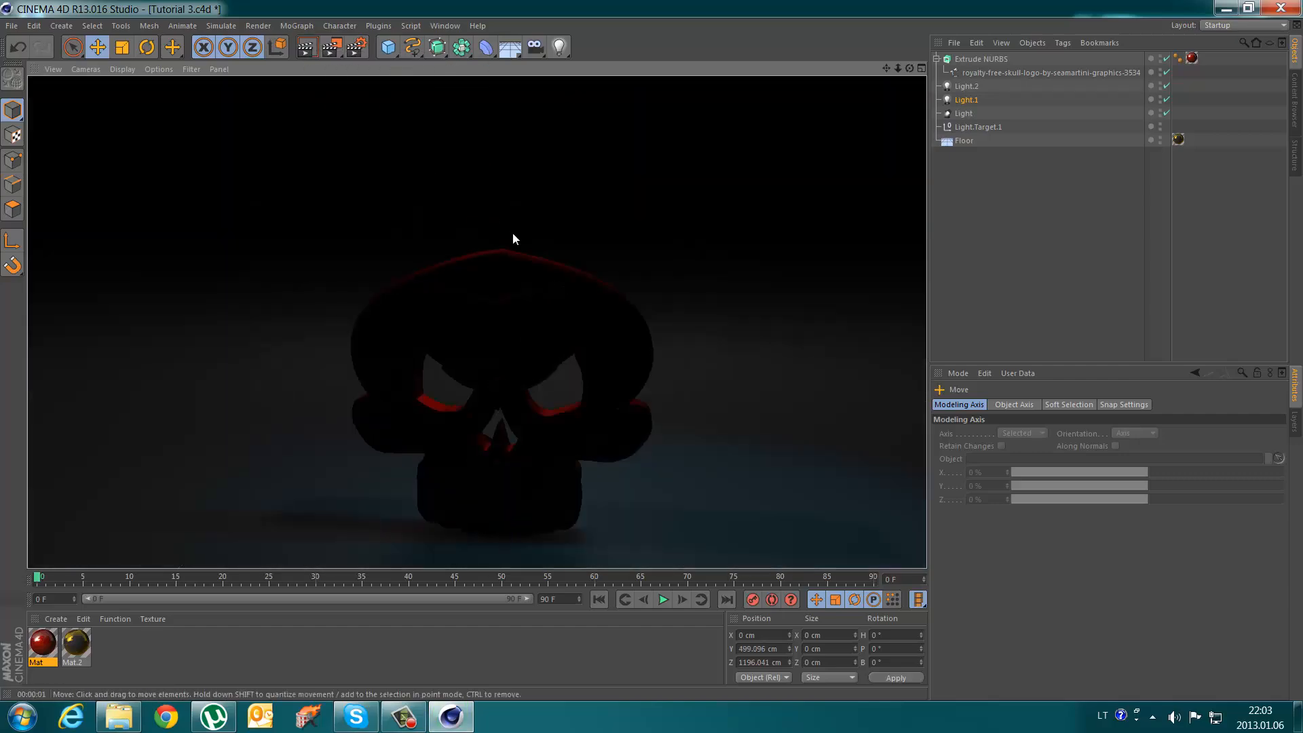
- Raise the Extrude NURBS skull off the floor to a Y position of about 17 cm
left_click_drag(909, 70, 653, 351)
left_click(487, 334)
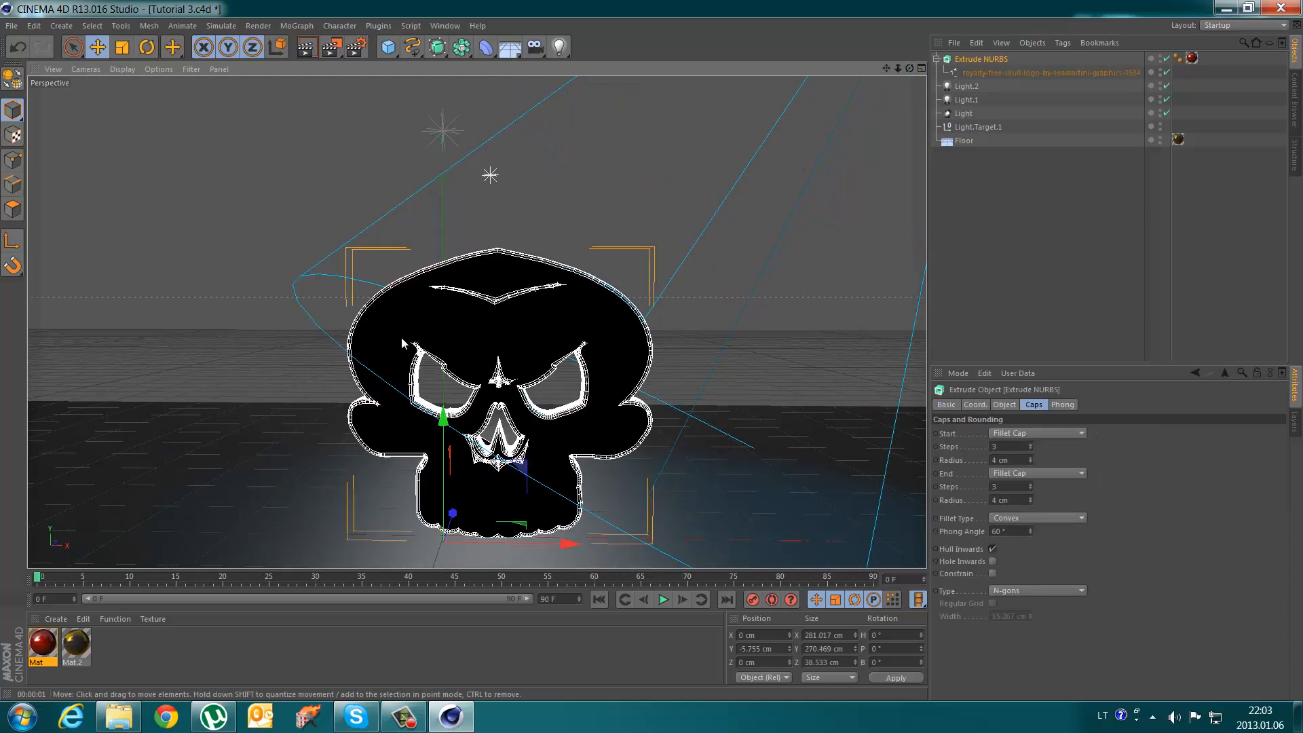
left_click_drag(441, 421, 436, 399)
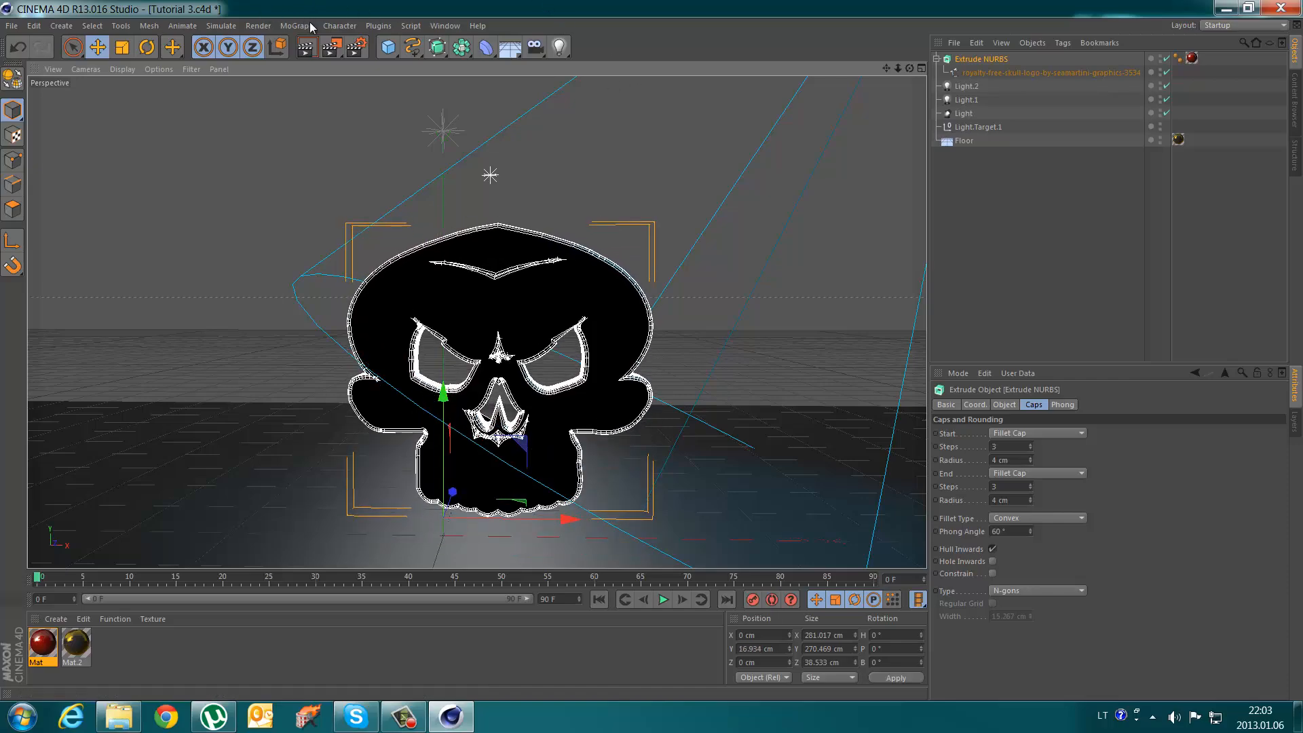
- Add a rigid Dynamics Body simulation tag, with Dynamic set to On, to the Extrude NURBS skull
right_click(996, 60)
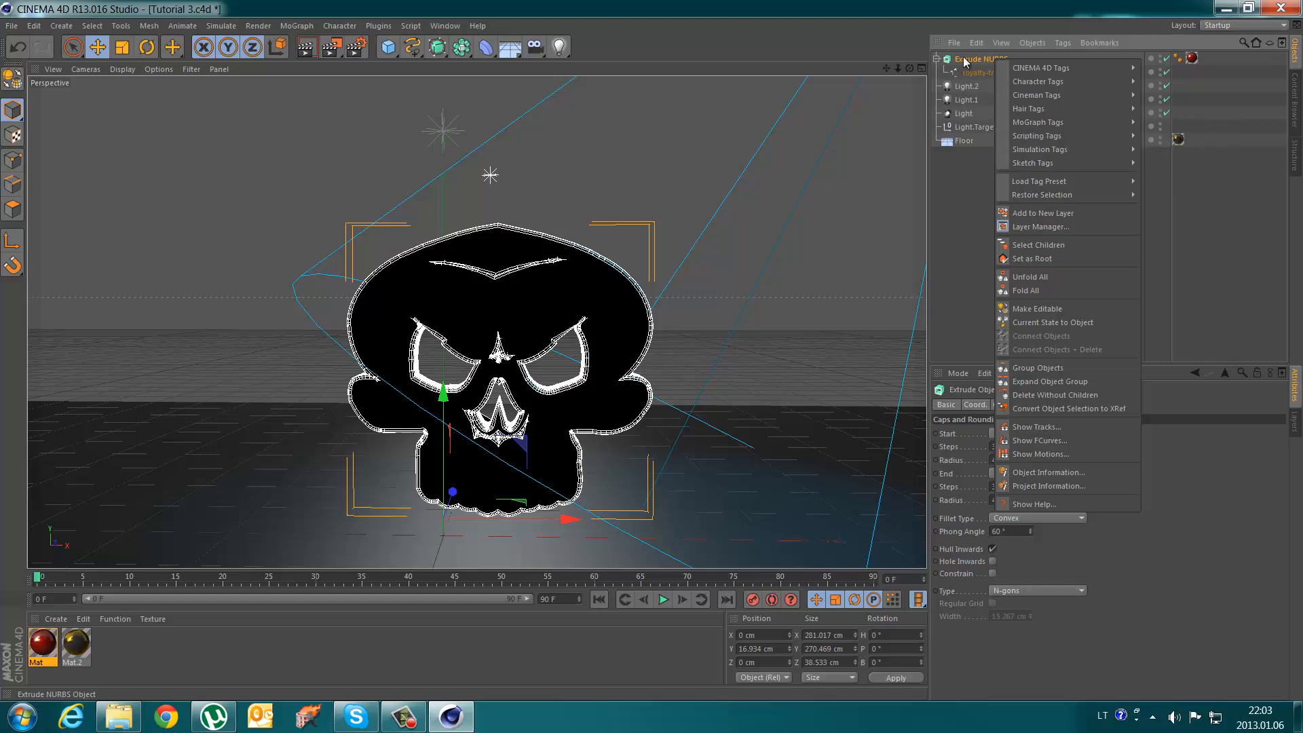
left_click(965, 61)
right_click(965, 61)
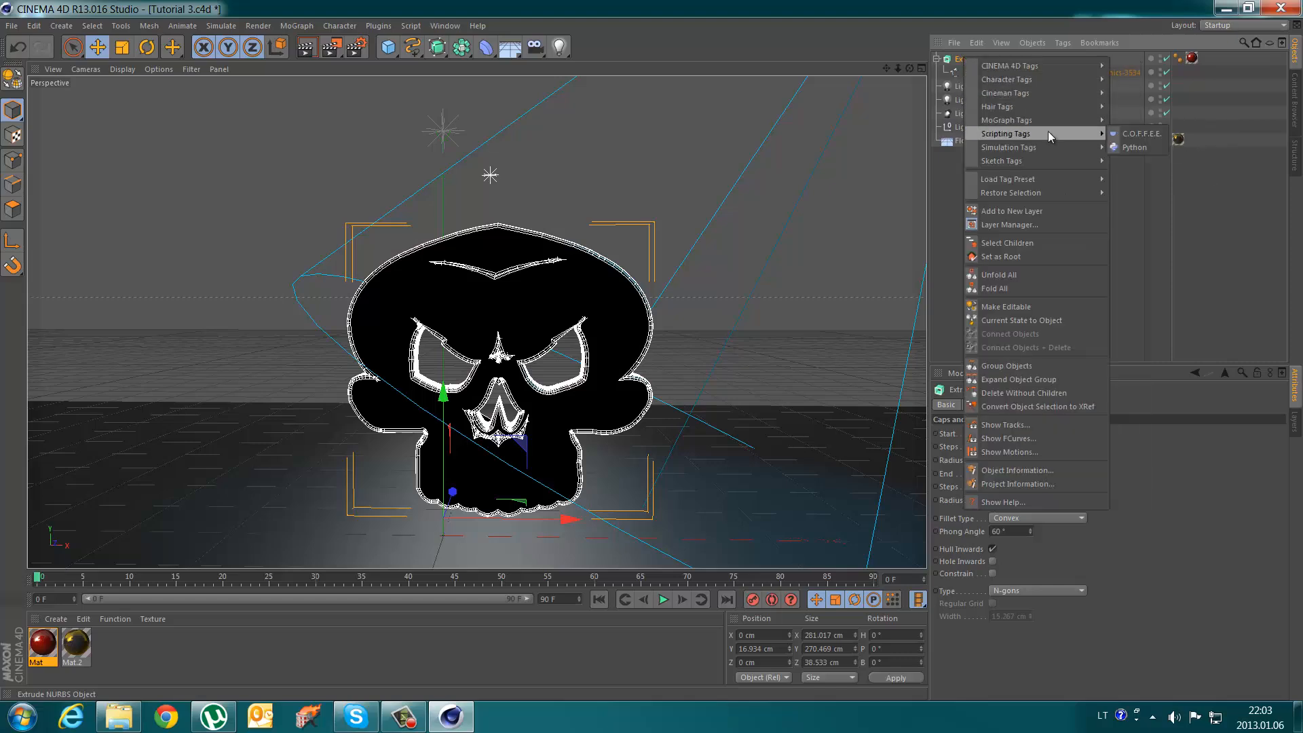
mouse_move(1045, 146)
left_click(1143, 152)
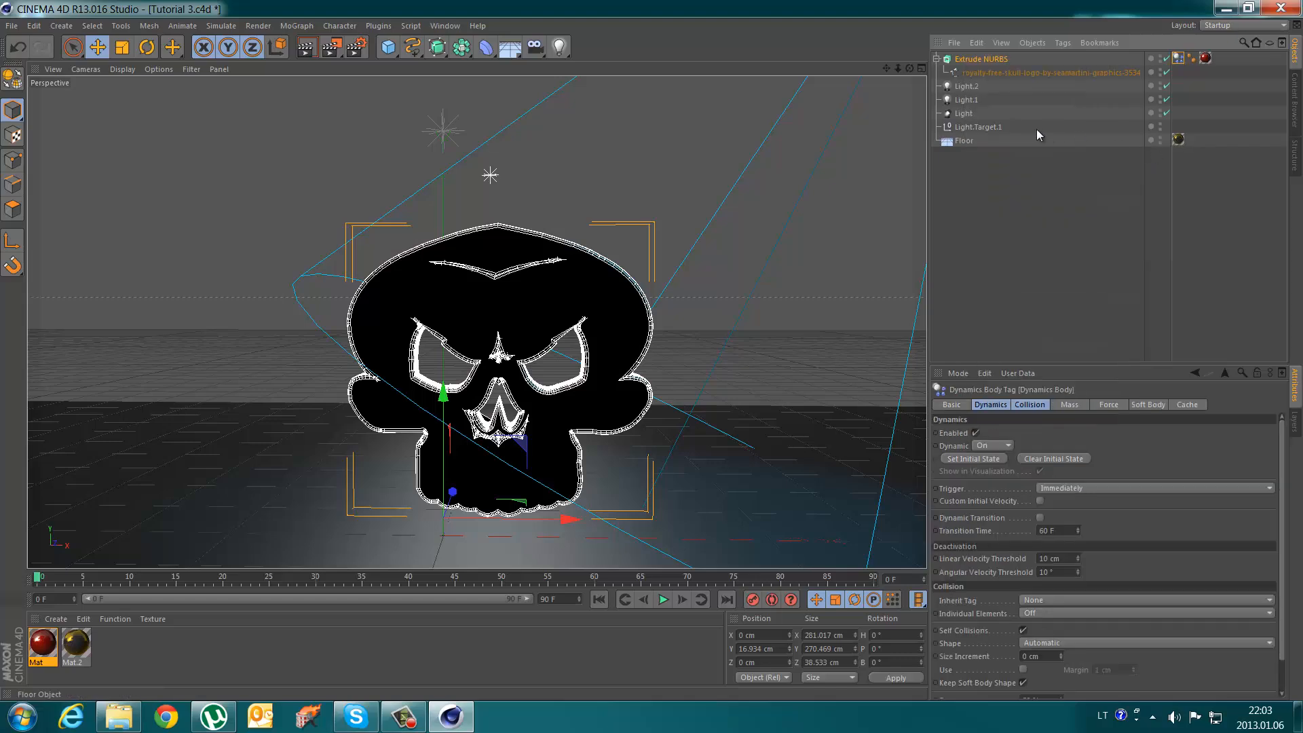
- Add a collider Dynamics Body tag, with Dynamic set to Off, to the floor, and play the simulation from the start
right_click(967, 137)
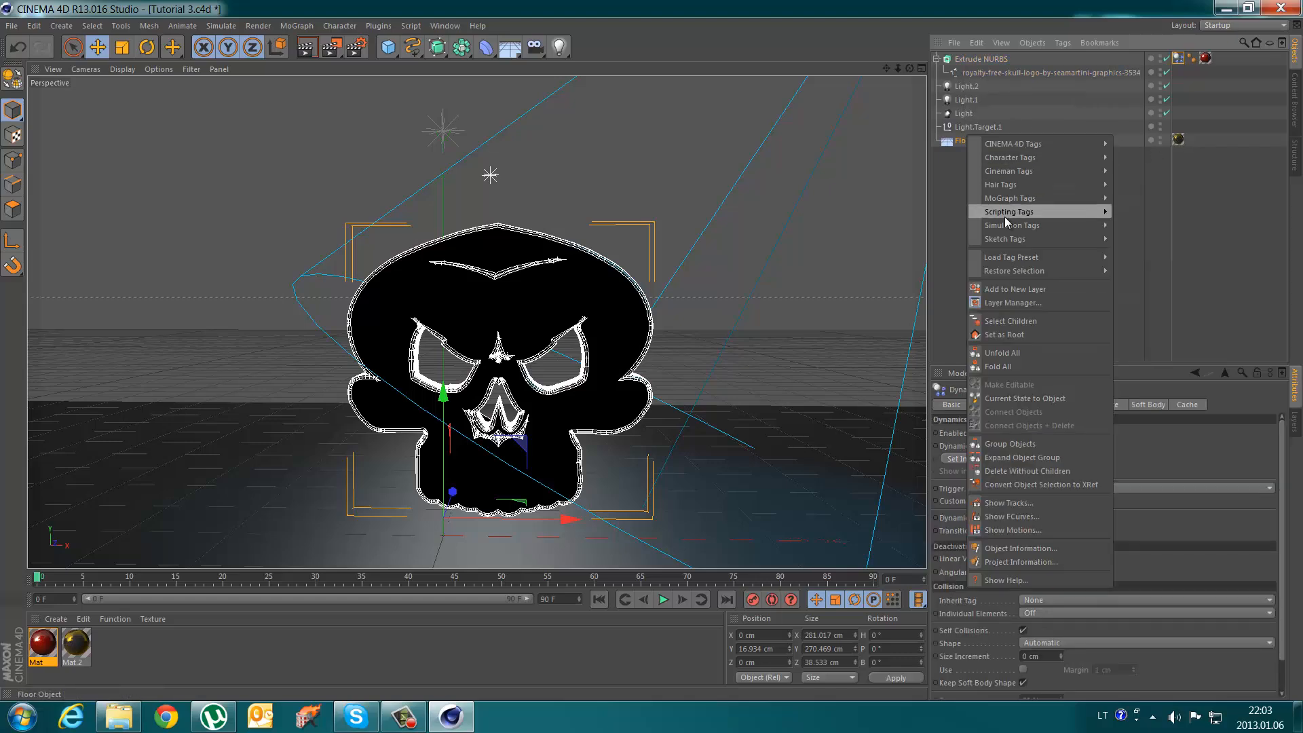
mouse_move(1024, 227)
left_click(1151, 258)
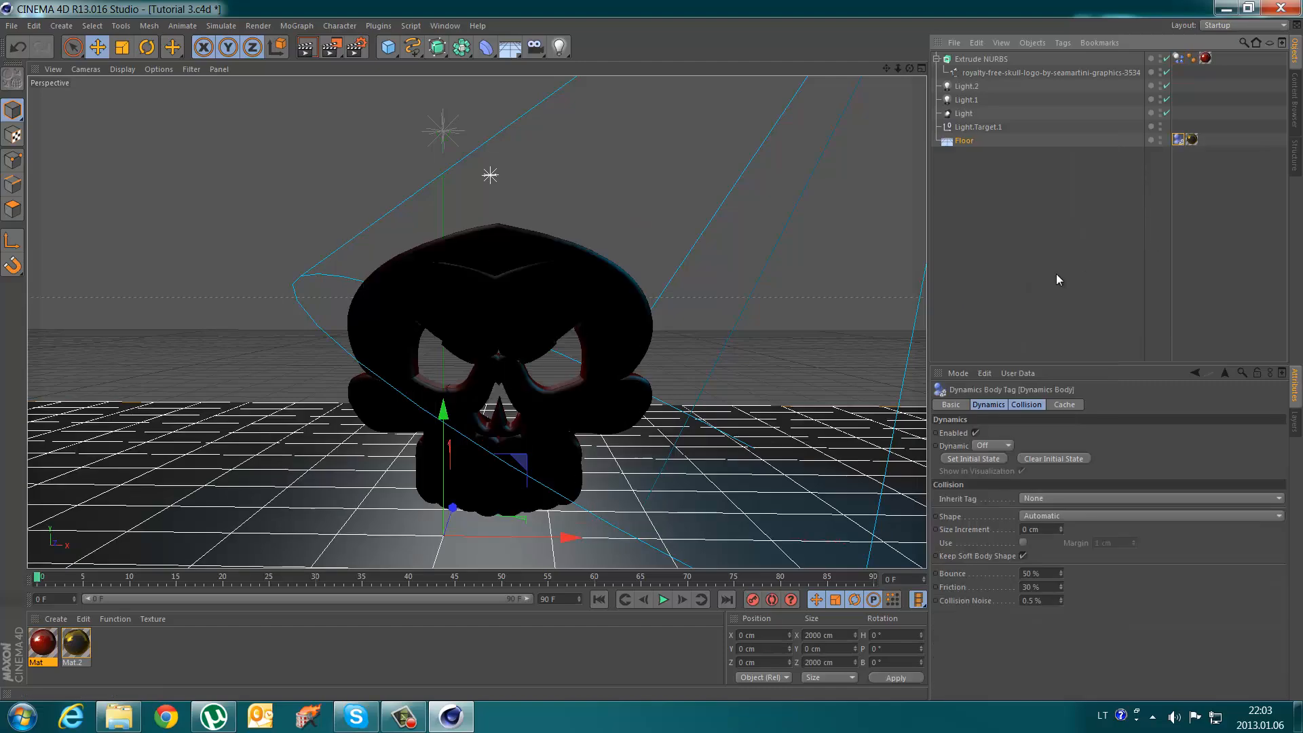
left_click(663, 600)
left_click(597, 600)
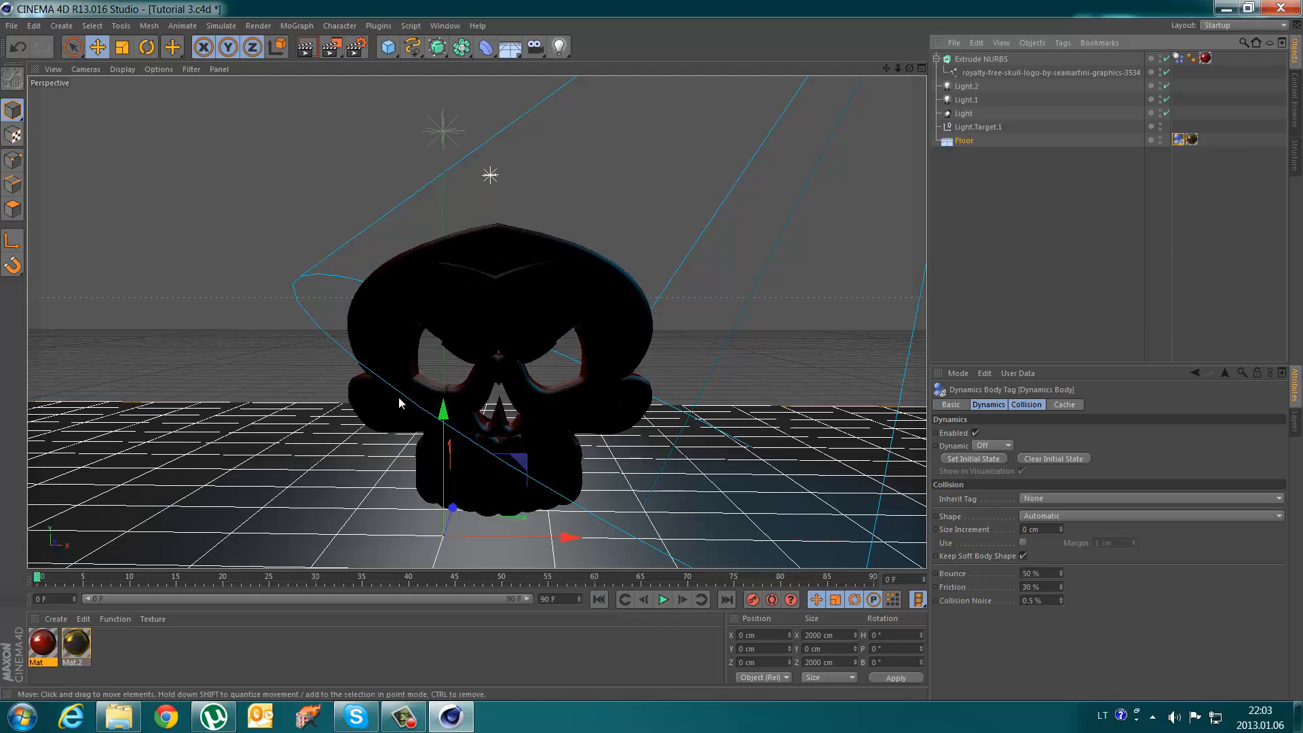
- Raise the Extrude NURBS skull to a Y position of about 75 cm and replay the drop simulation from frame 0
left_click_drag(443, 410, 447, 348)
left_click(524, 308)
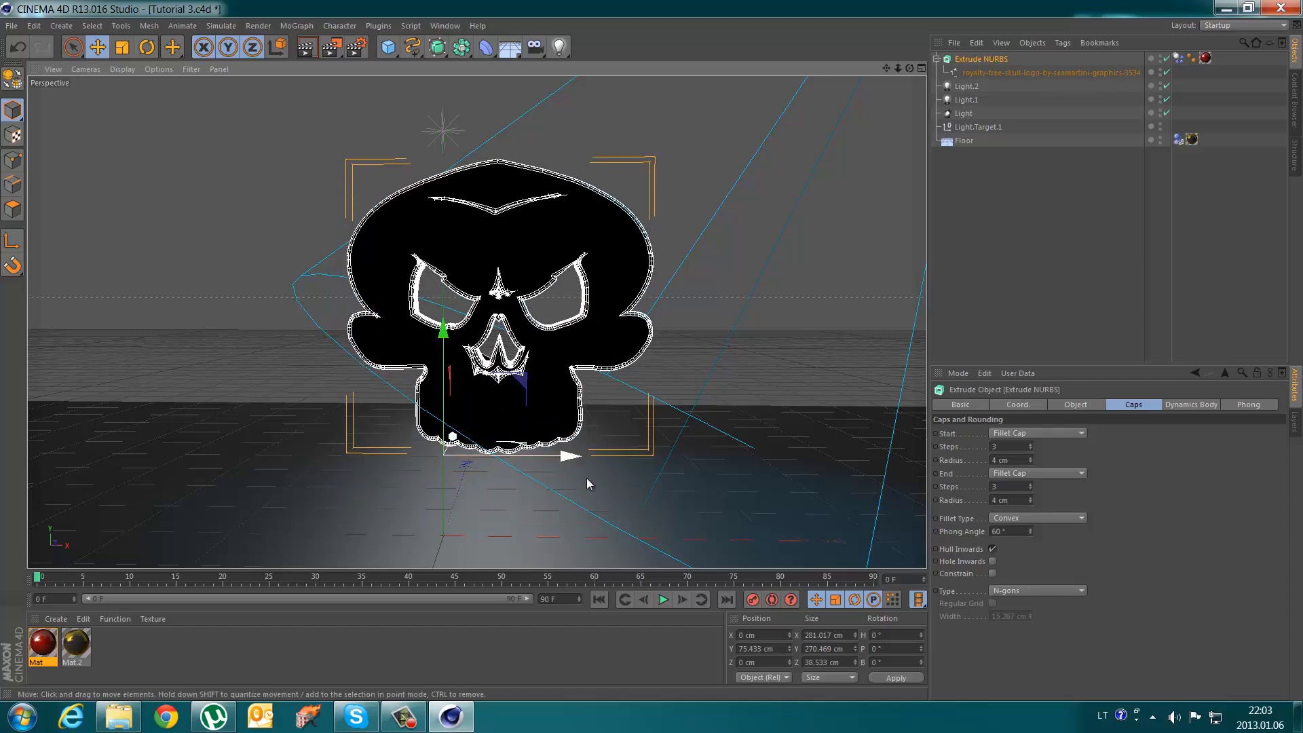
left_click(663, 600)
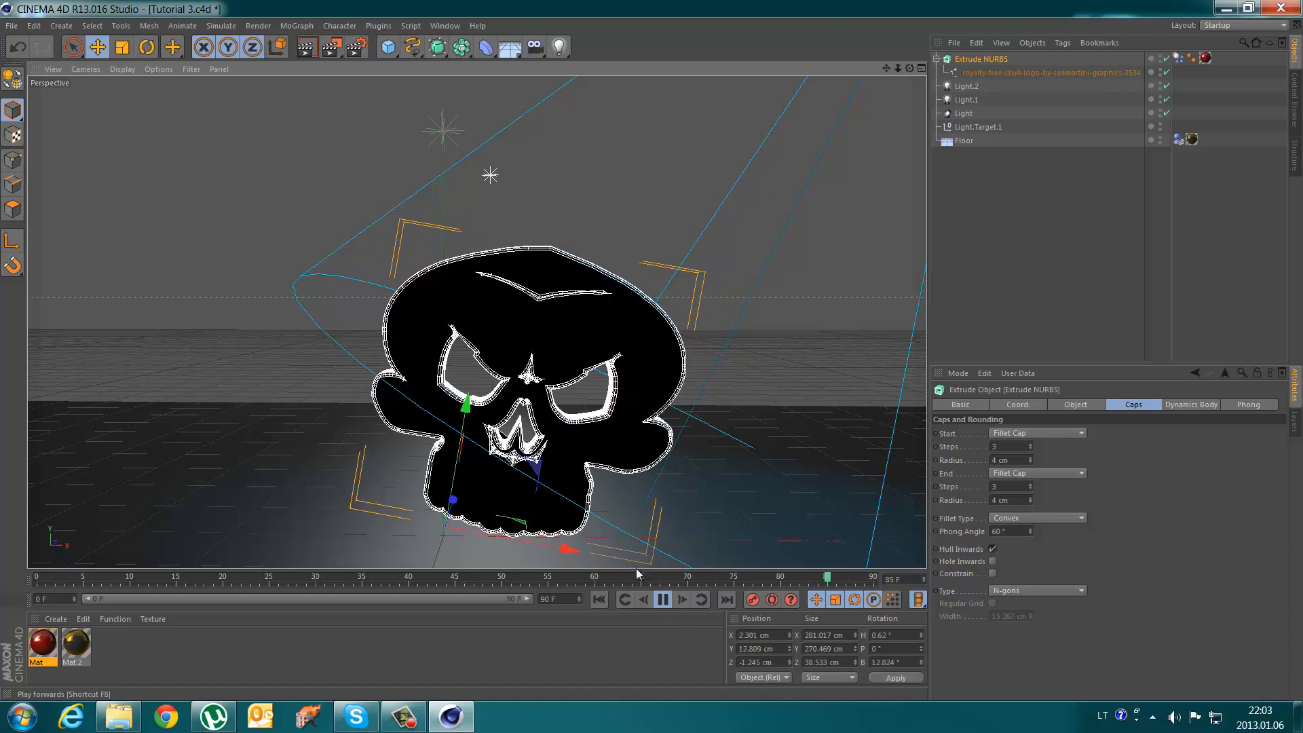
left_click(601, 600)
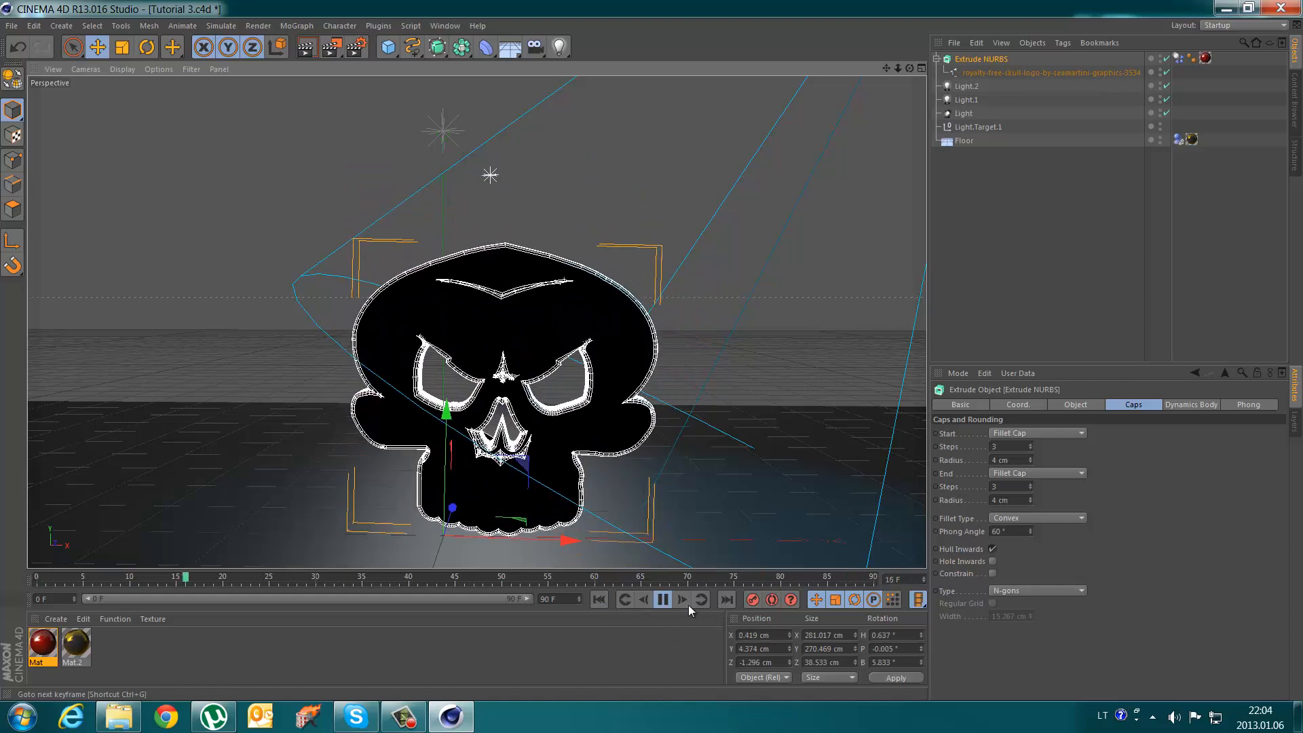
- Return the animation to frame 0, tilt the Extrude NURBS skull to about -6.4° pitch and 6.4° bank, and replay the drop simulation
left_click(664, 600)
left_click(601, 600)
key("r")
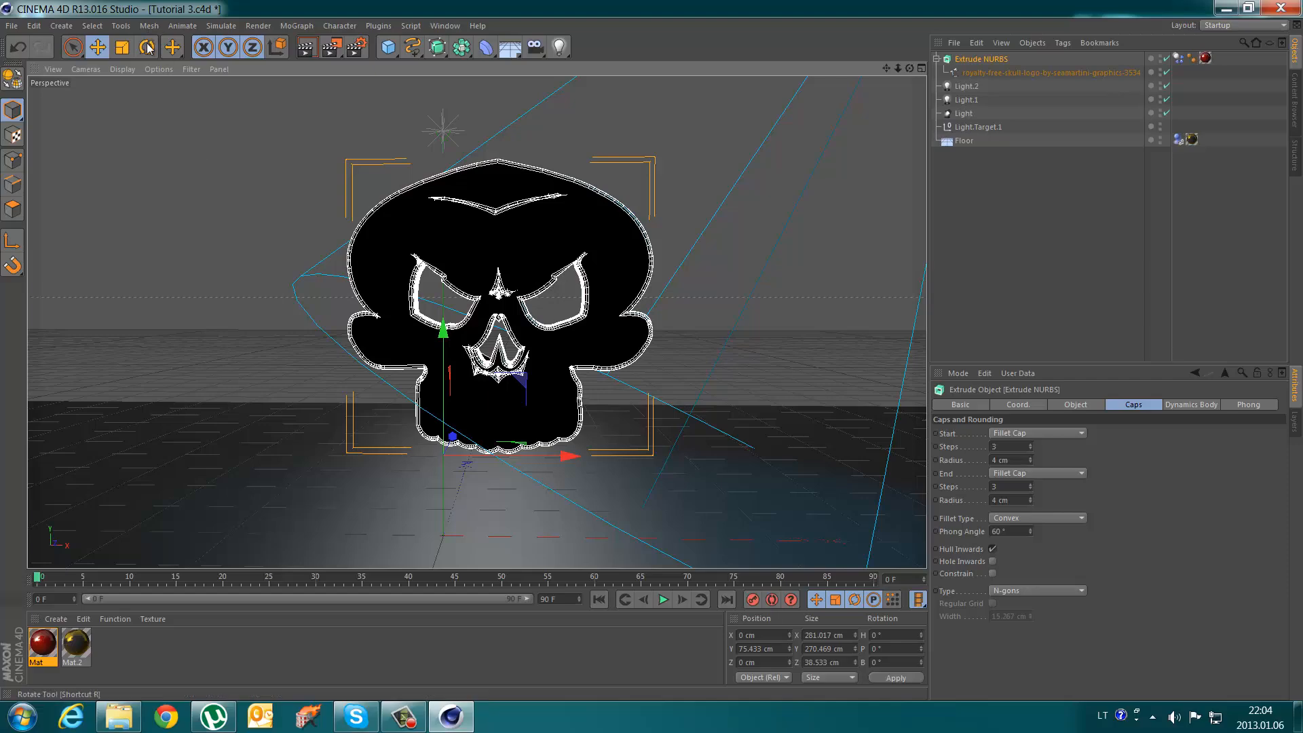
mouse_move(436, 403)
left_mouse_down()
mouse_move(466, 387)
mouse_move(453, 389)
left_mouse_up()
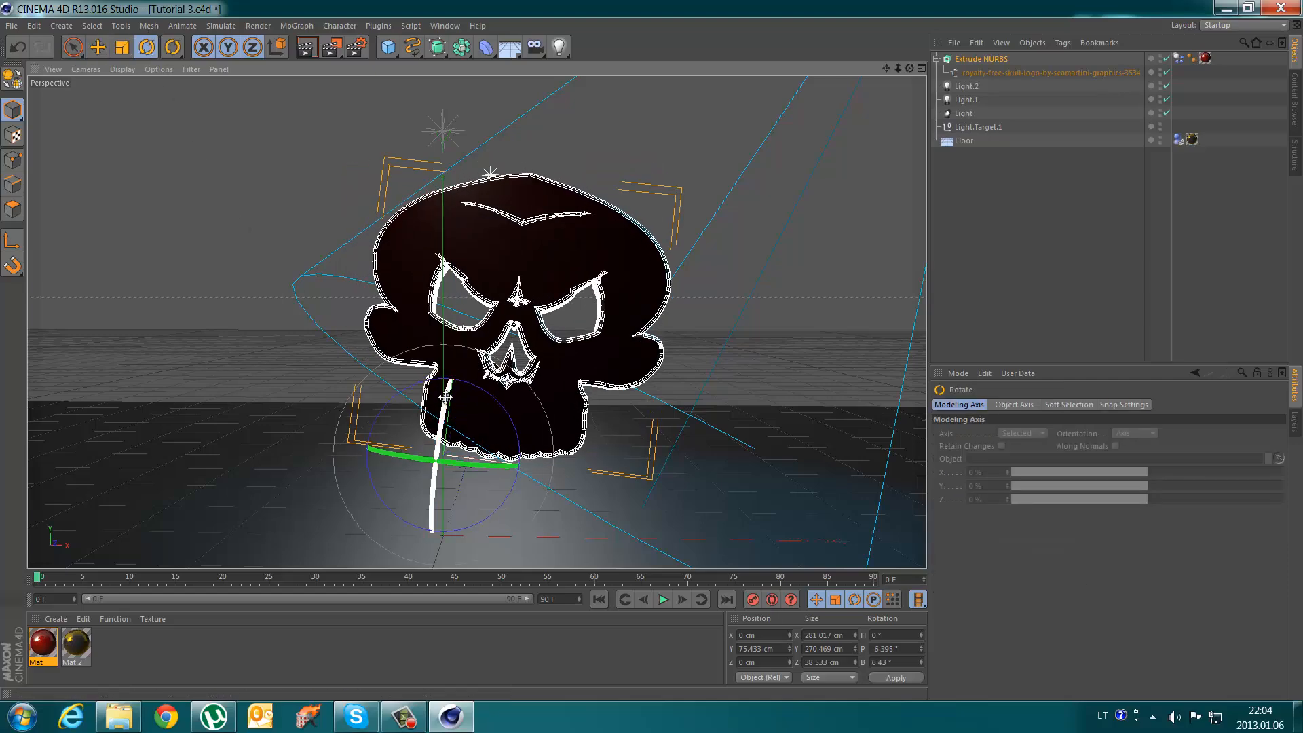
left_click(664, 600)
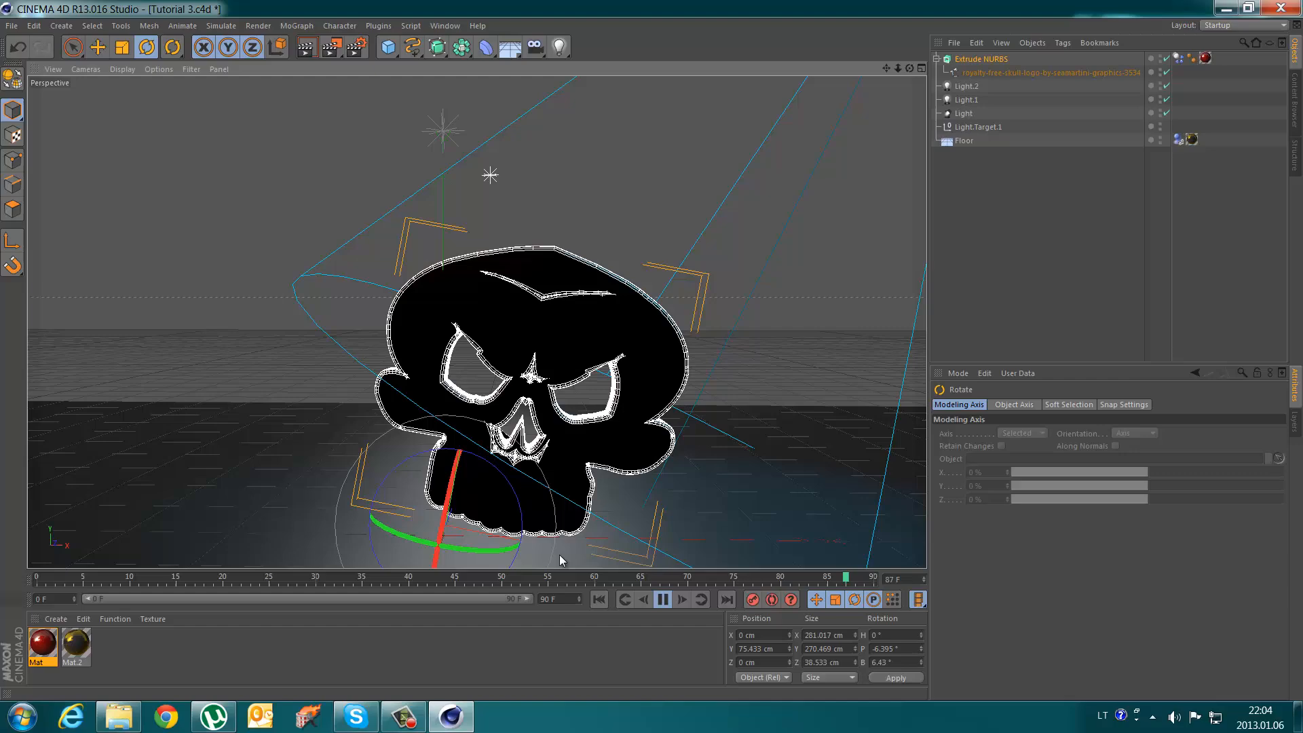
- Return to frame 0, tilt the skull further to about -19° pitch, and run the drop simulation again
left_click(662, 601)
left_click(599, 599)
left_click_drag(436, 448, 584, 527)
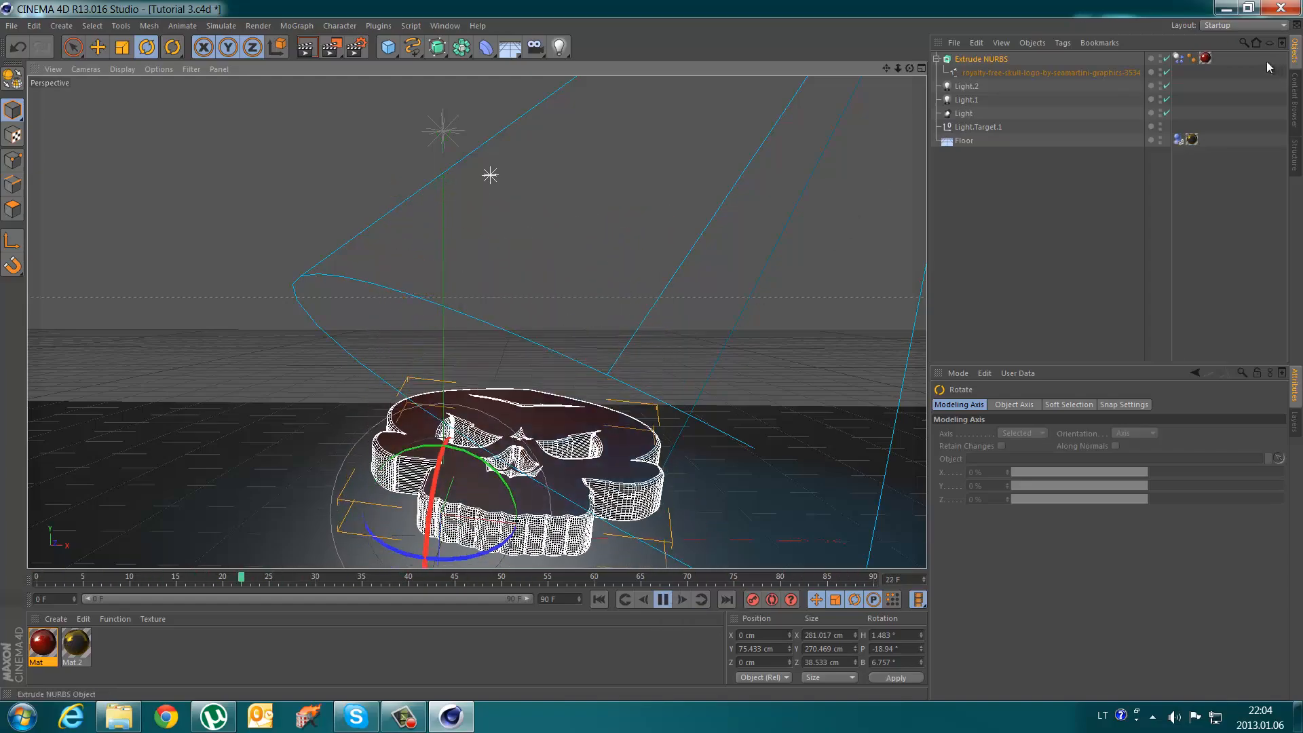
left_click(1206, 57)
key("Delete")
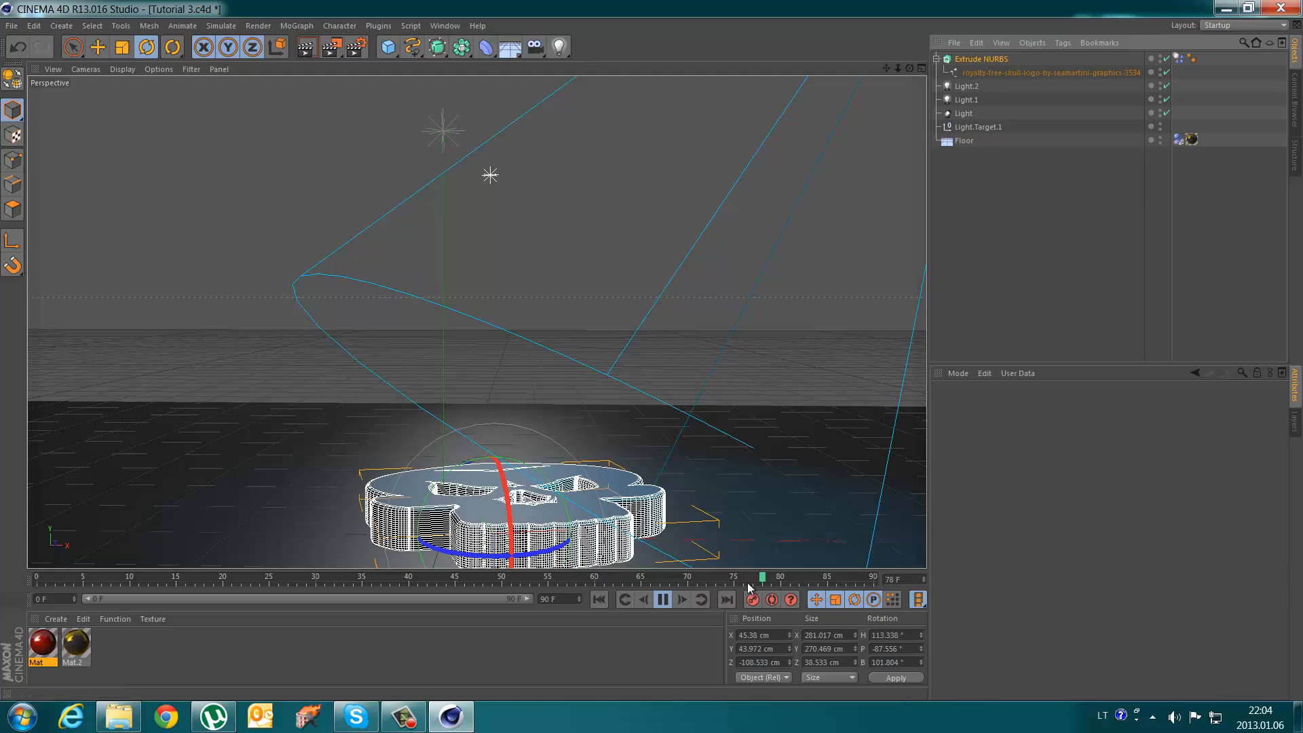
left_click(663, 599)
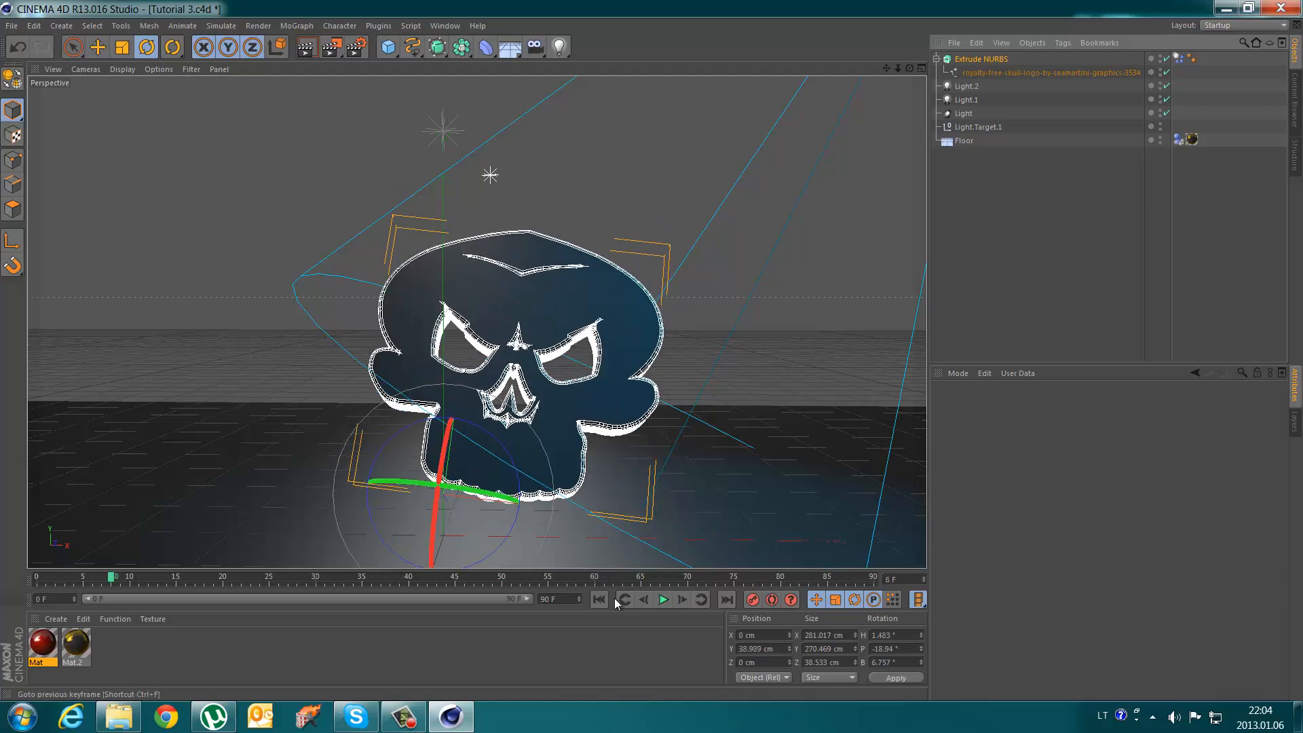
key("ctrl+z")
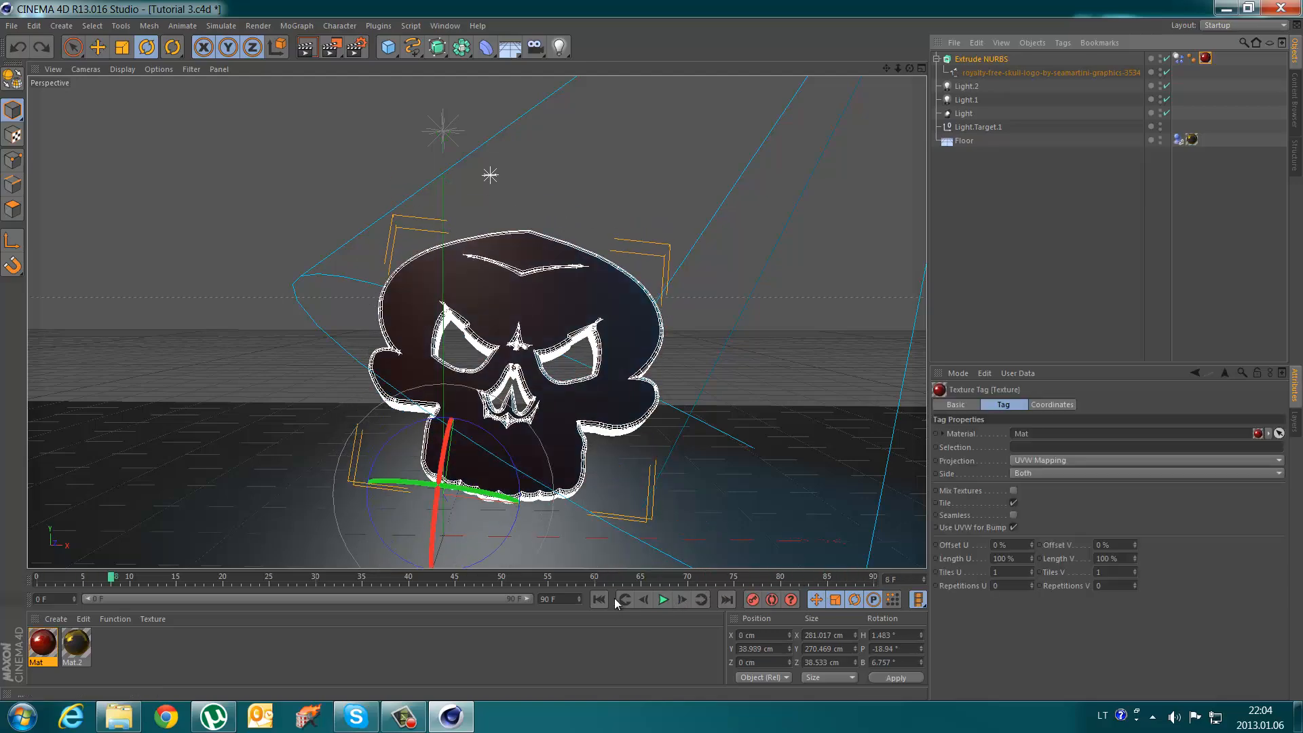
- Delete the Dynamics Body tag from the Extrude NURBS skull
left_click(1179, 58)
key("Delete")
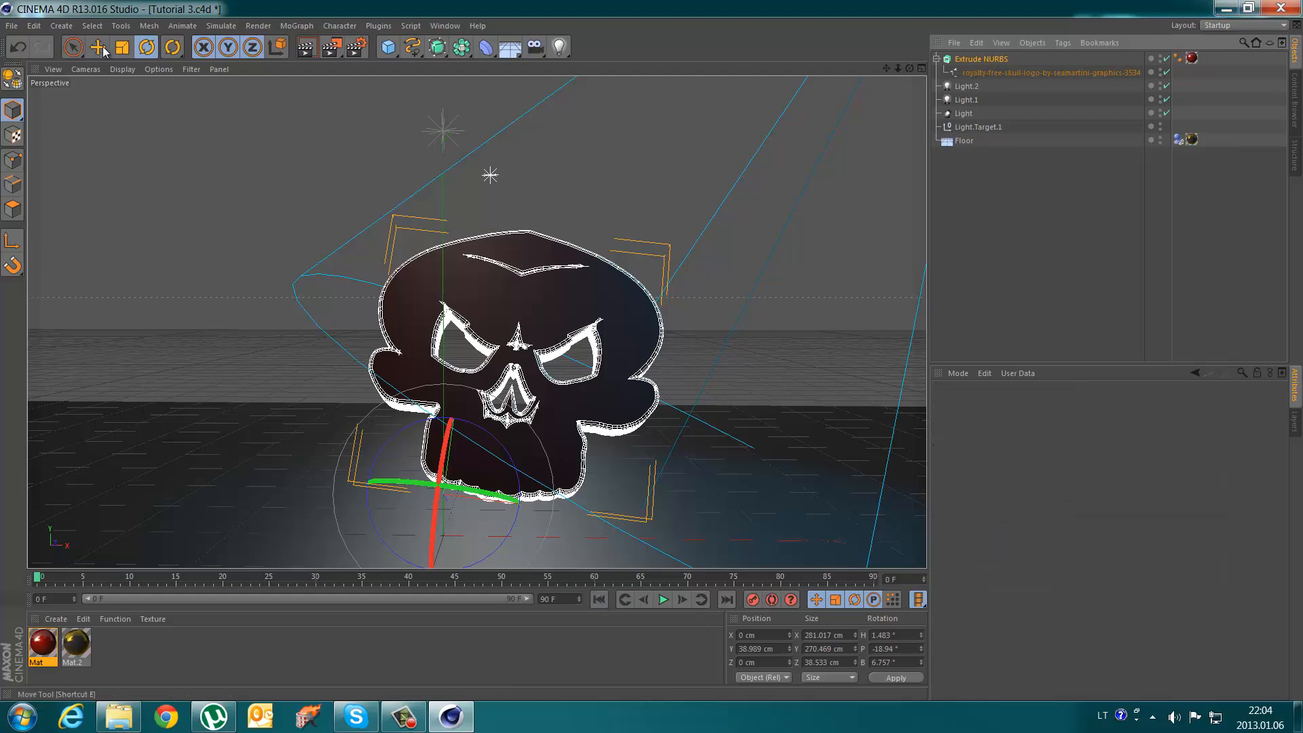
- Reset the Extrude NURBS skull's heading, pitch and bank rotation to 0°
left_click_drag(441, 453, 436, 506)
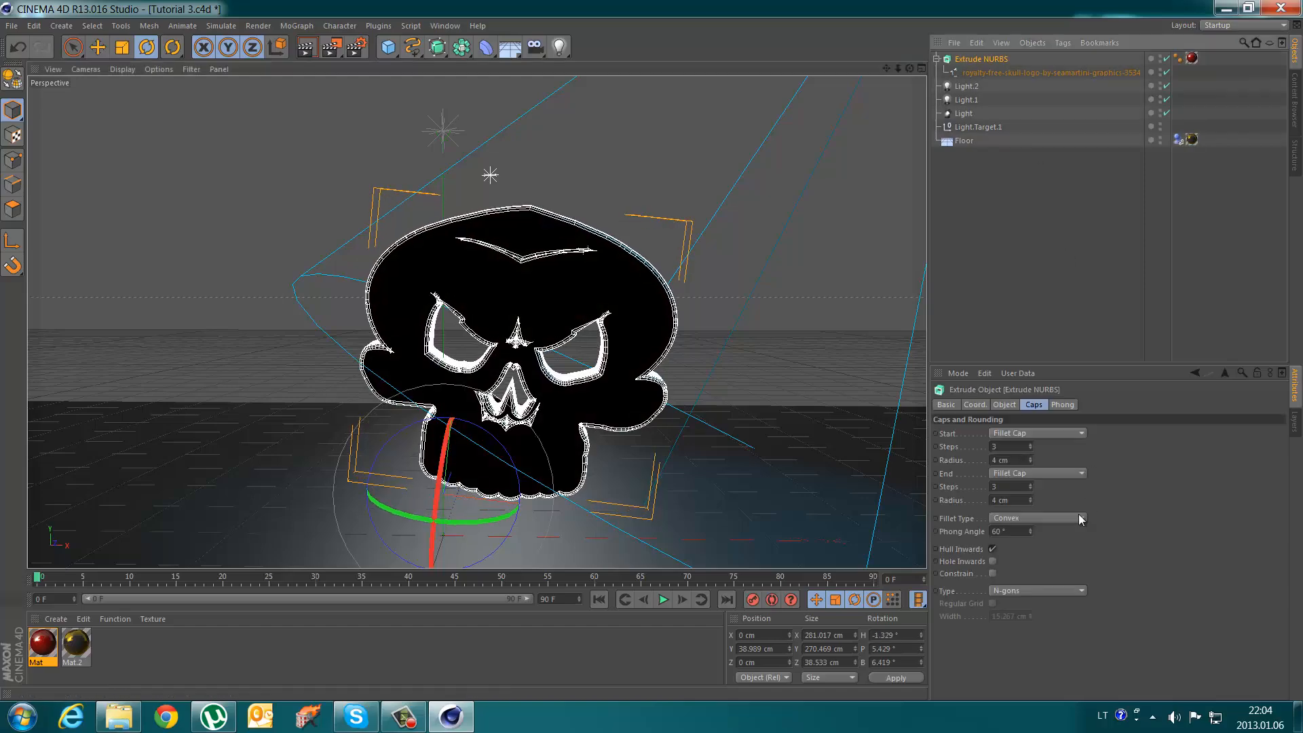
left_click(975, 405)
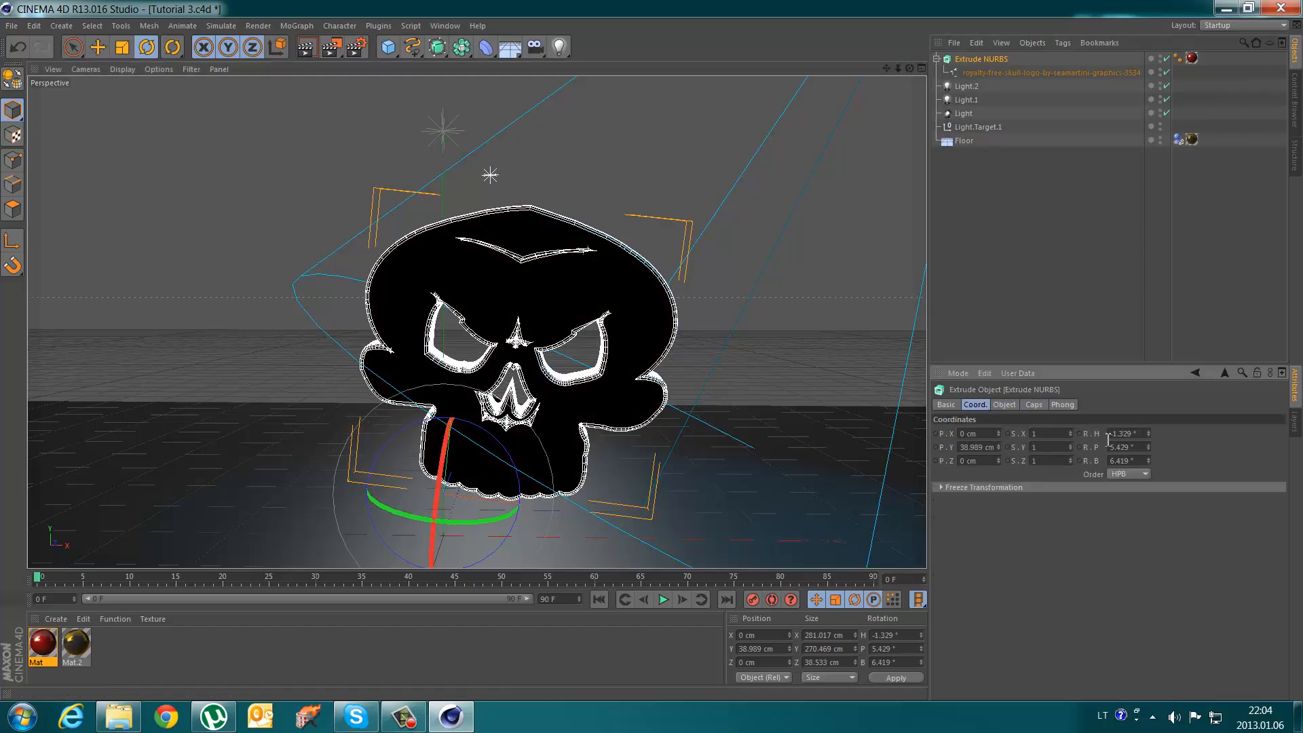
left_click(1140, 433)
type("0")
key("Tab")
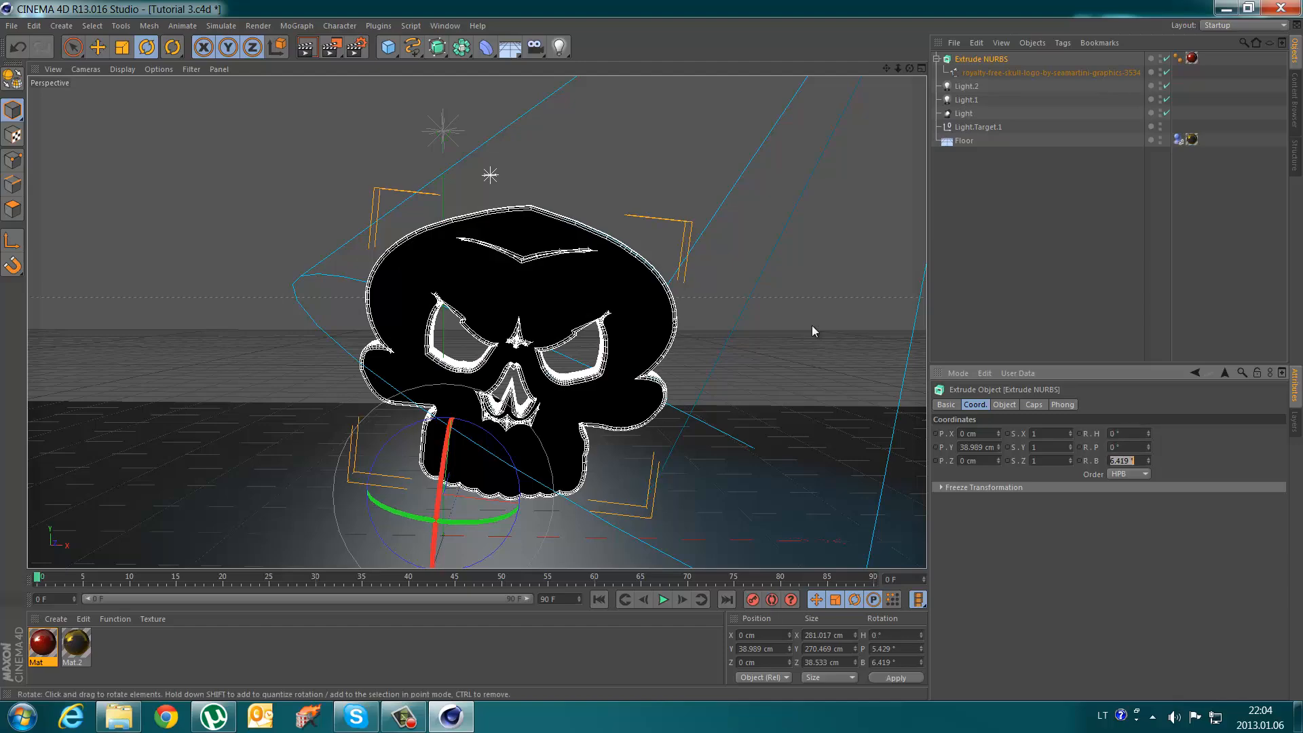
type("0")
key("Tab")
type("0")
key("Return")
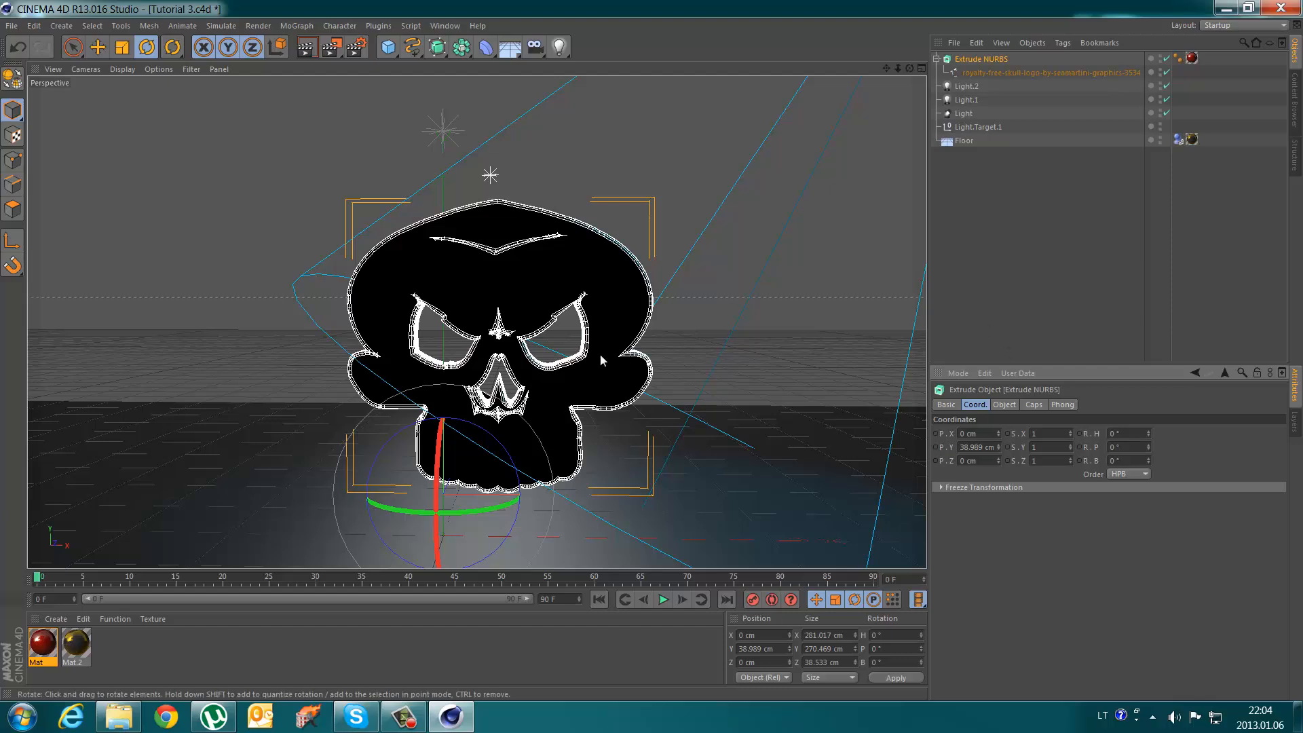
- Deselect the skull and render the active view from behind it
left_click(1007, 232)
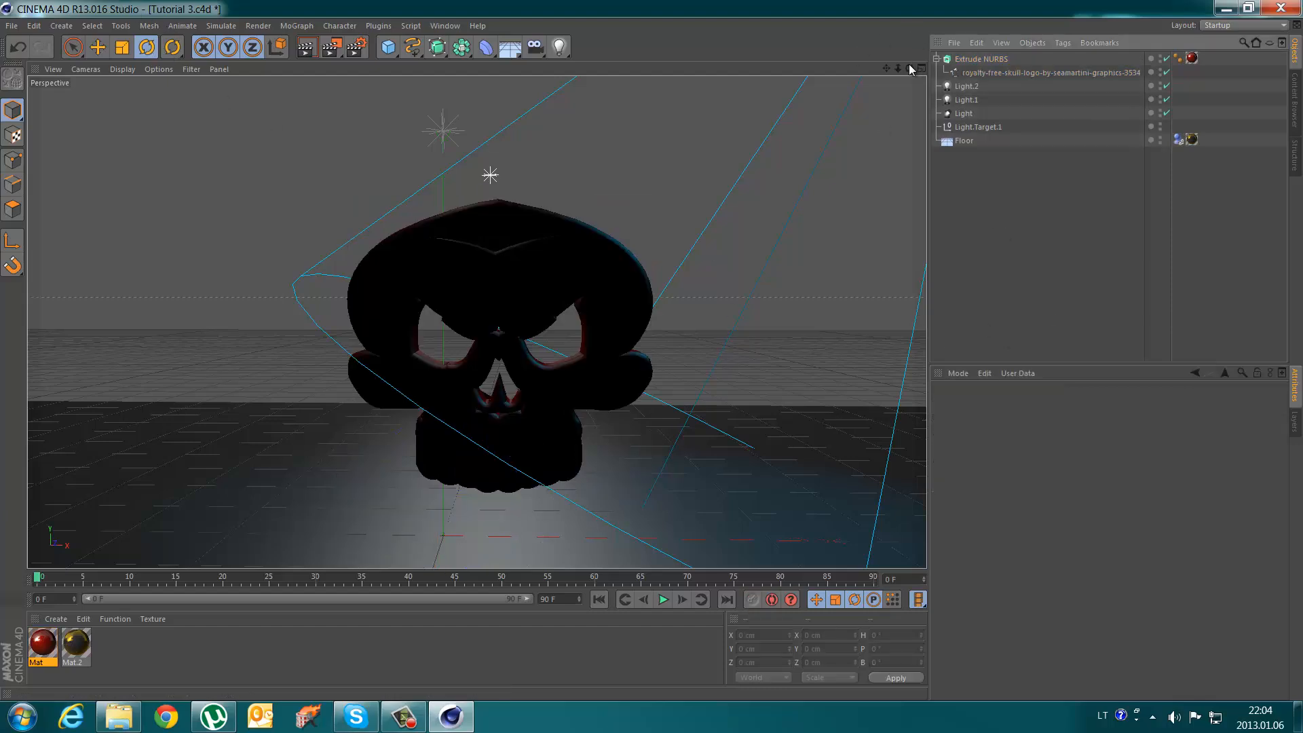
left_click_drag(909, 68, 650, 351)
left_click(303, 55)
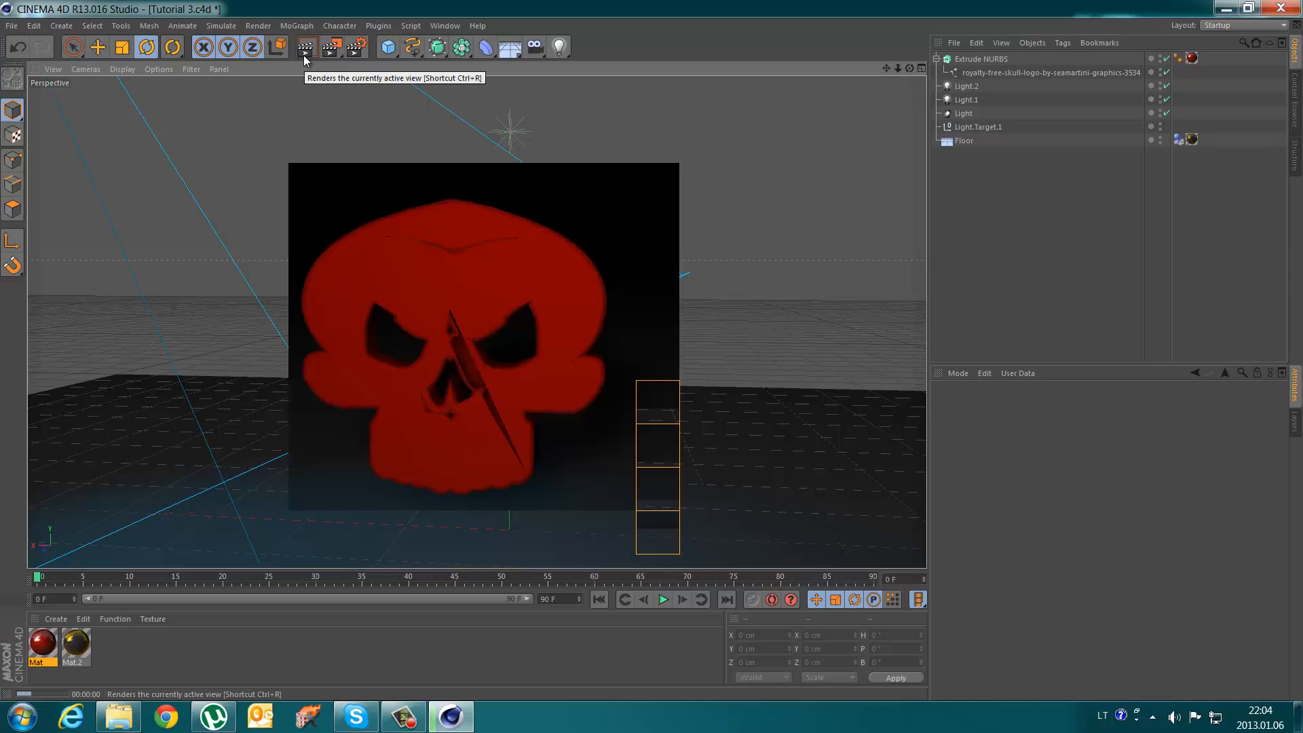
left_click(777, 321)
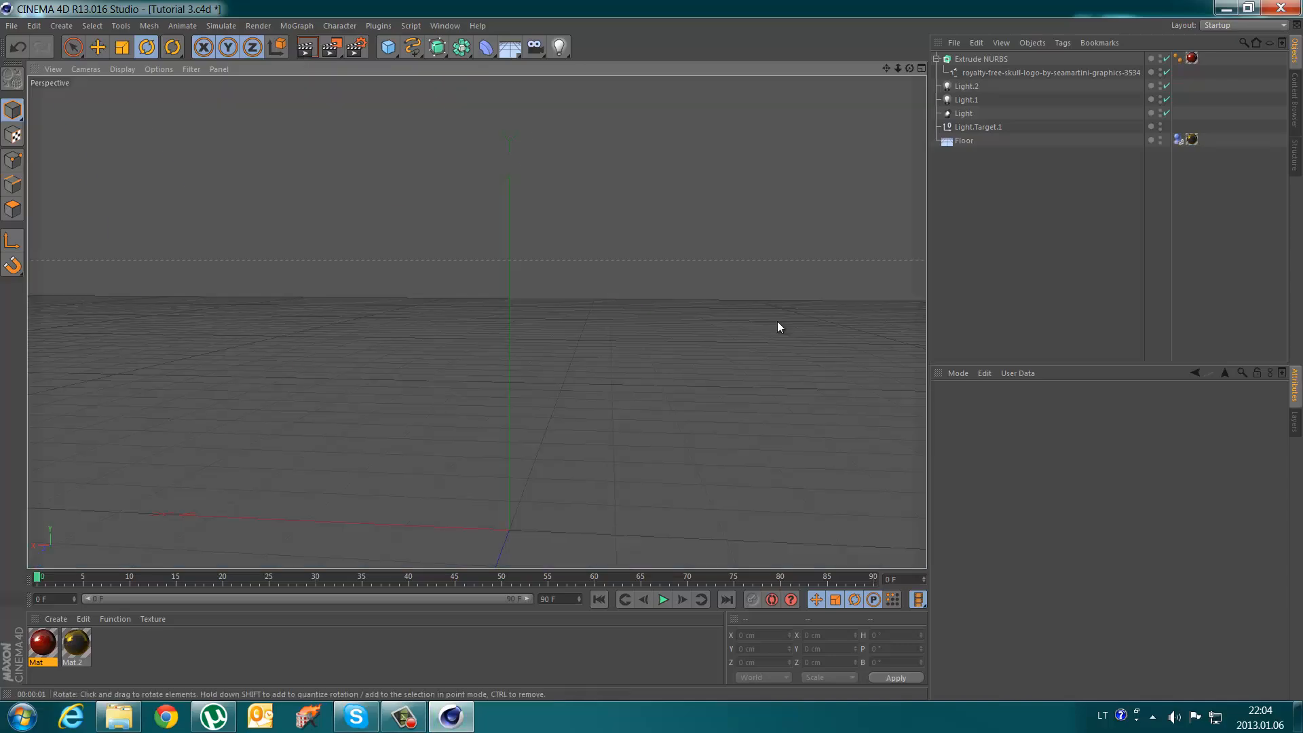
- Inspect the skull from behind and from the front, and render the front view to check its lighting
left_click_drag(907, 68, 491, 337)
left_click(462, 351)
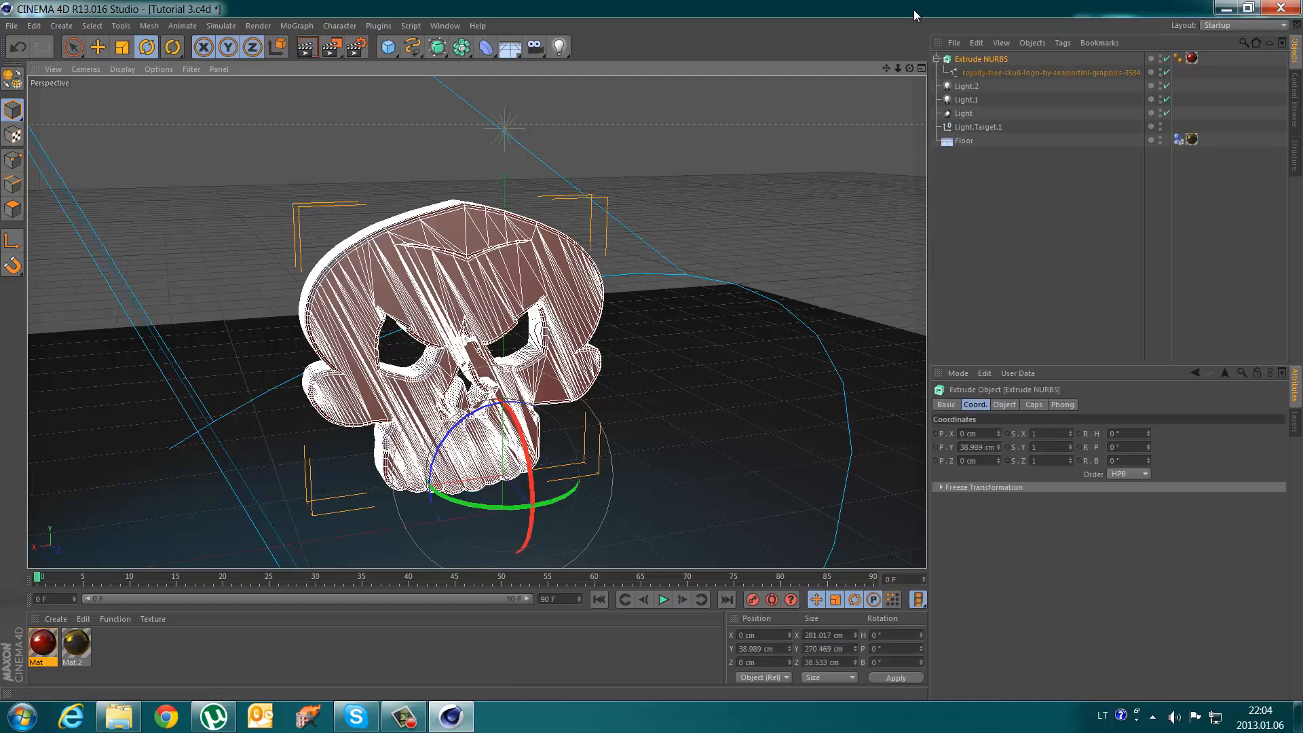
left_click_drag(908, 67, 648, 367)
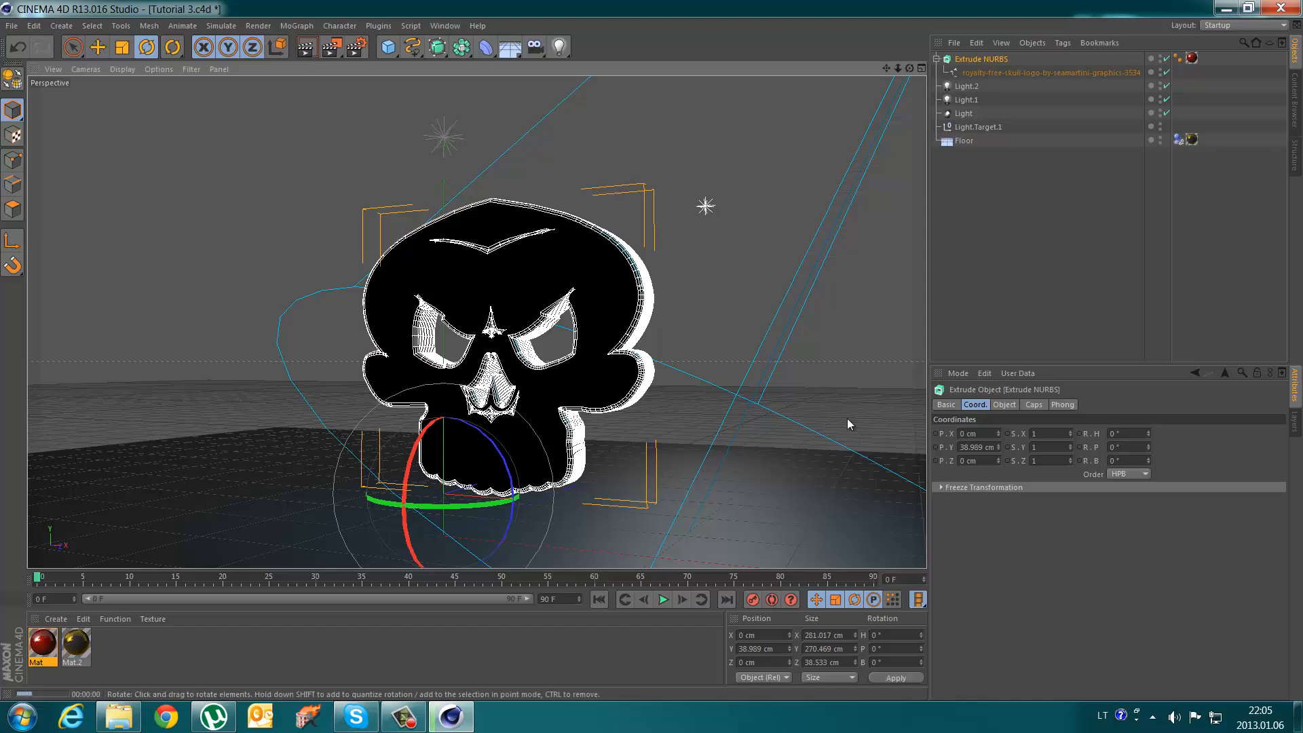
left_click(1059, 229)
left_click_drag(910, 69, 653, 352)
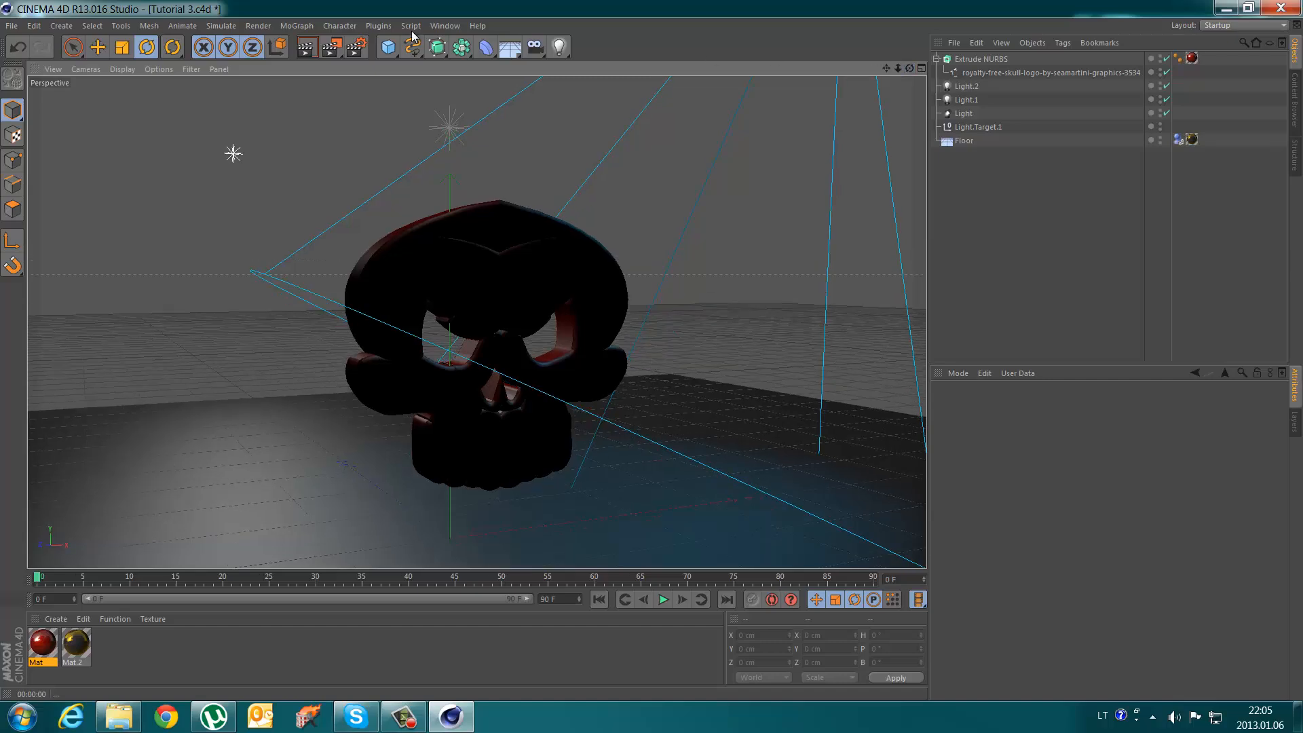
left_click(307, 48)
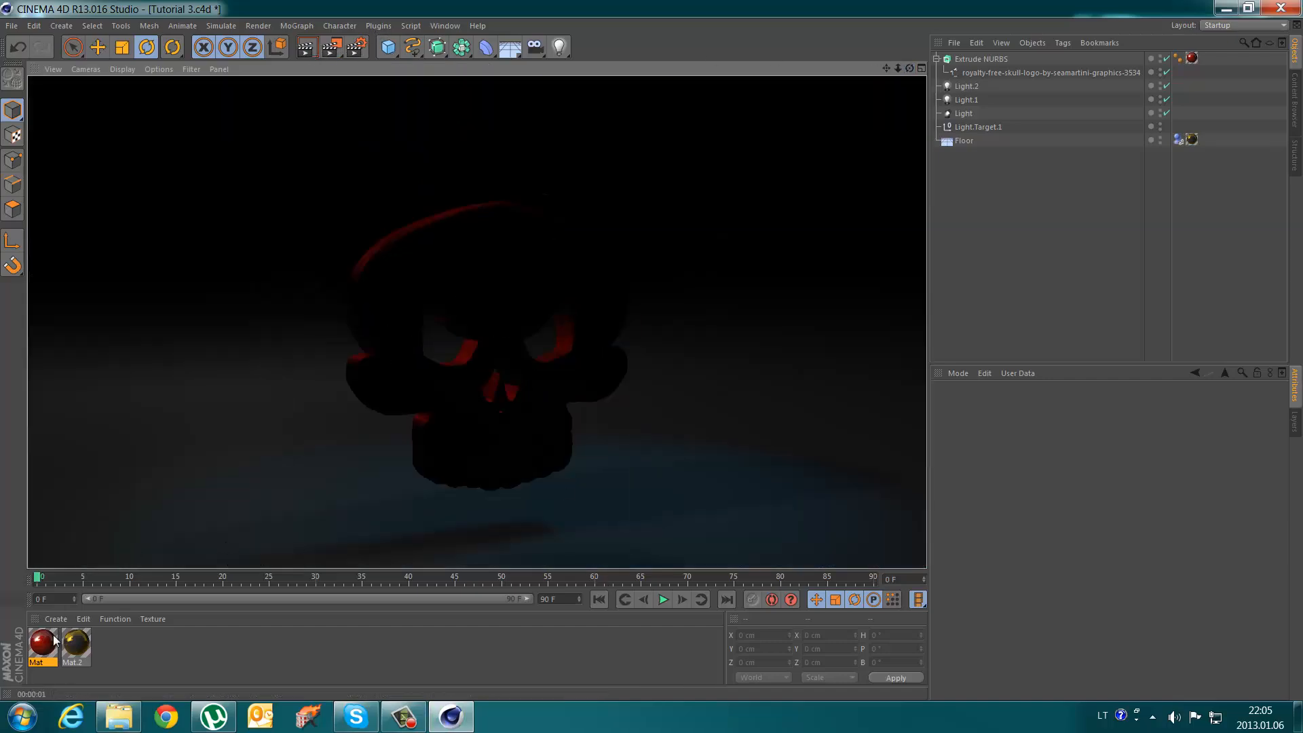
left_click(53, 642)
left_click(966, 87)
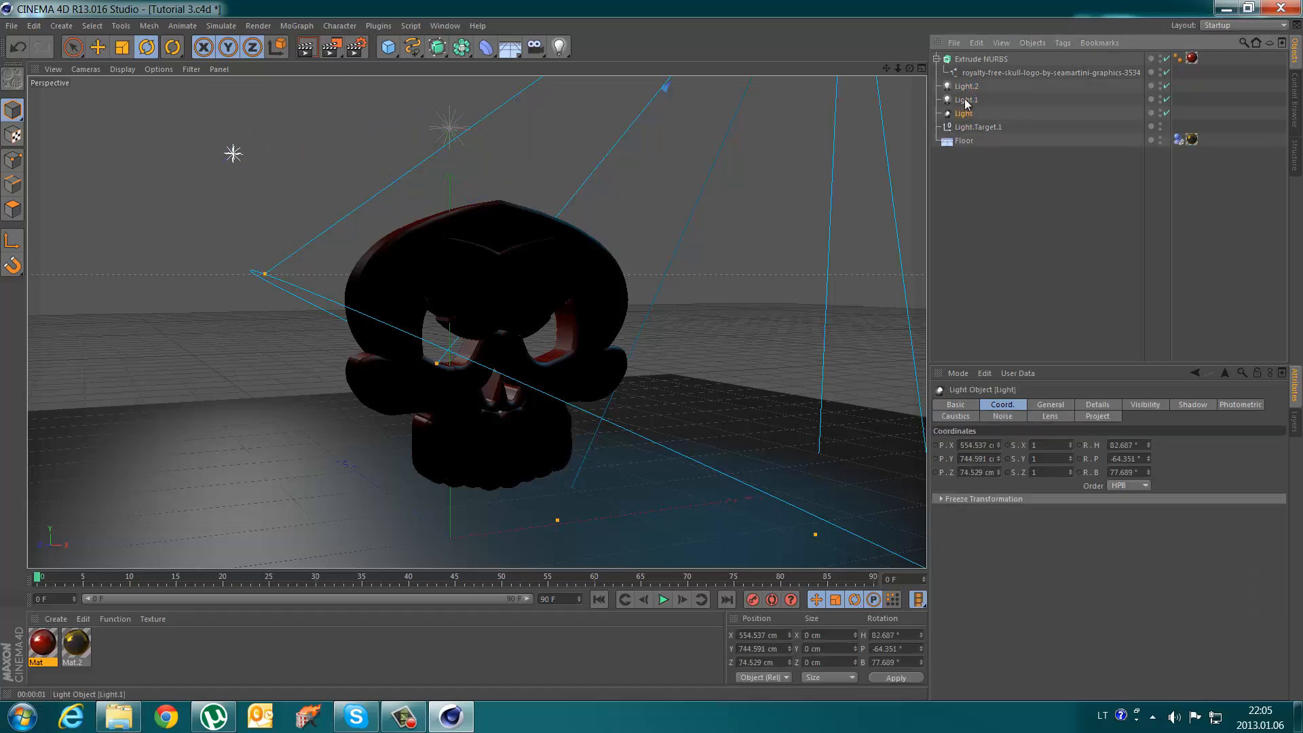
left_click(1049, 406)
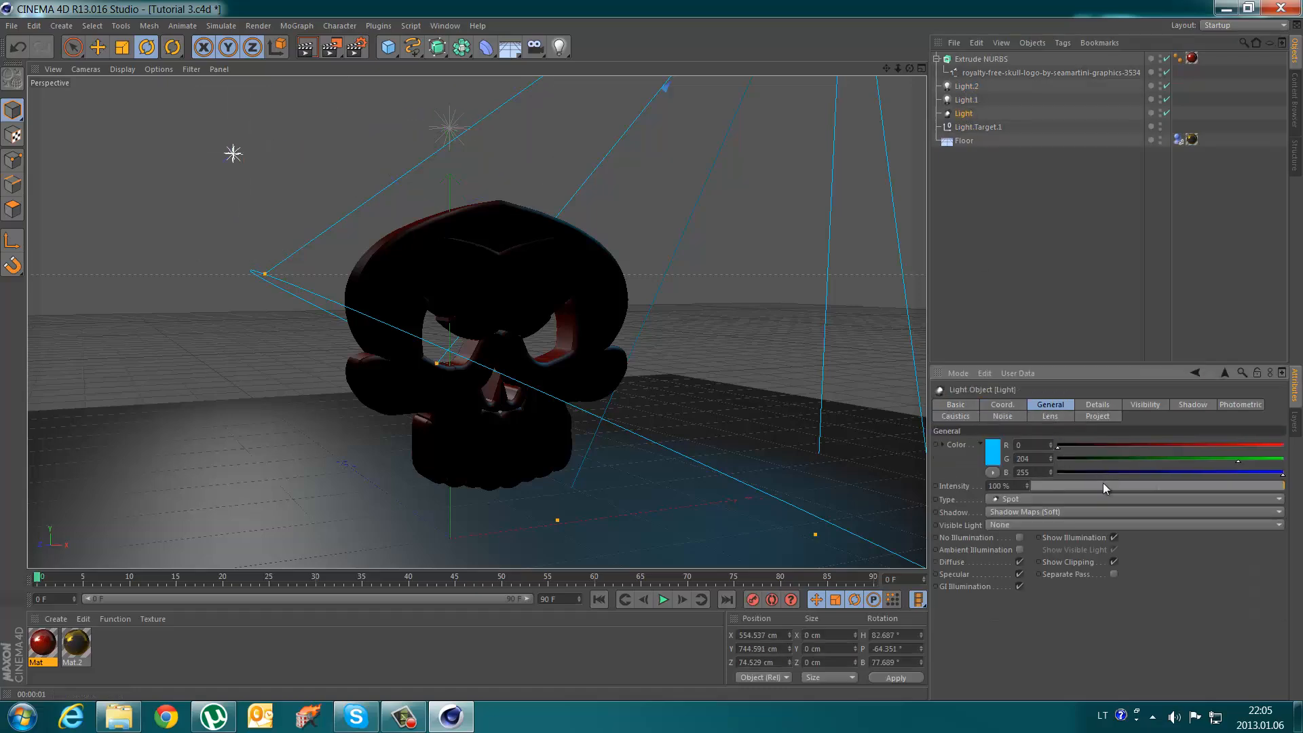
- Lower the skull logo spline inside the Extrude NURBS to a Y position of about 98 cm
left_click(971, 73)
key("e")
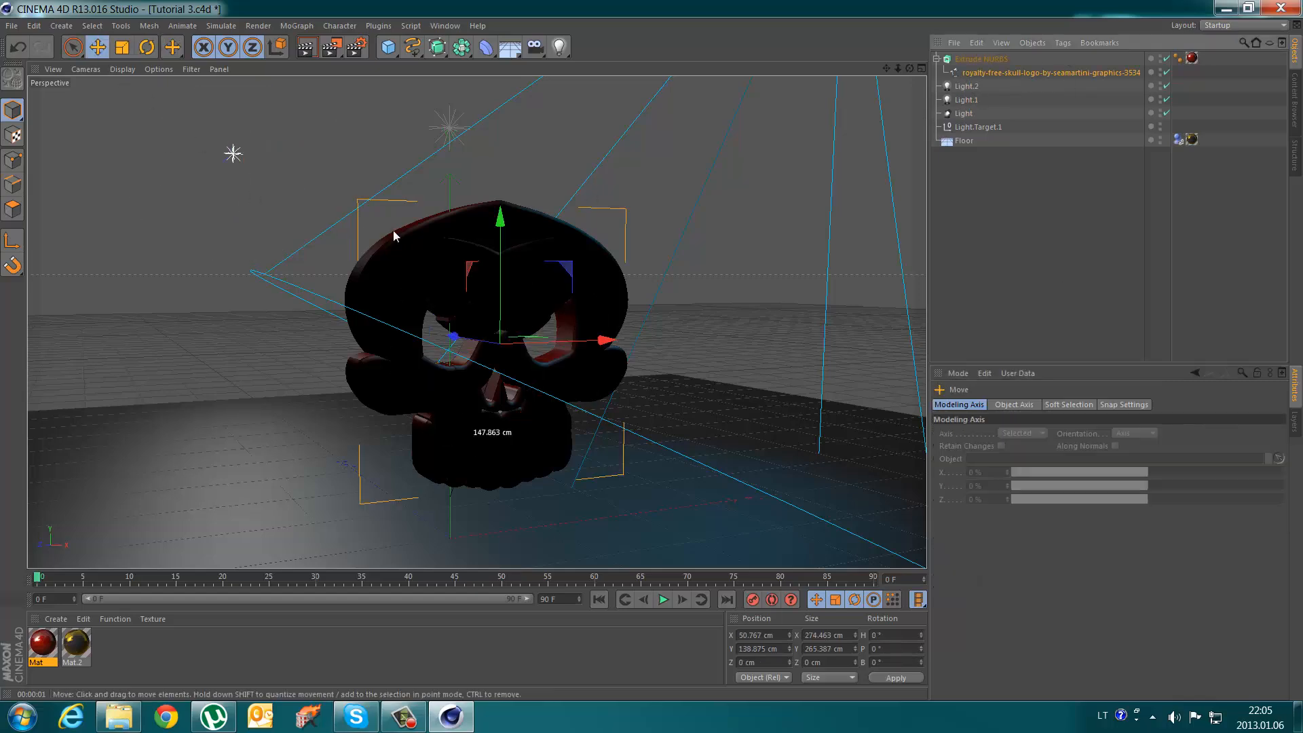
left_click_drag(497, 257, 481, 297)
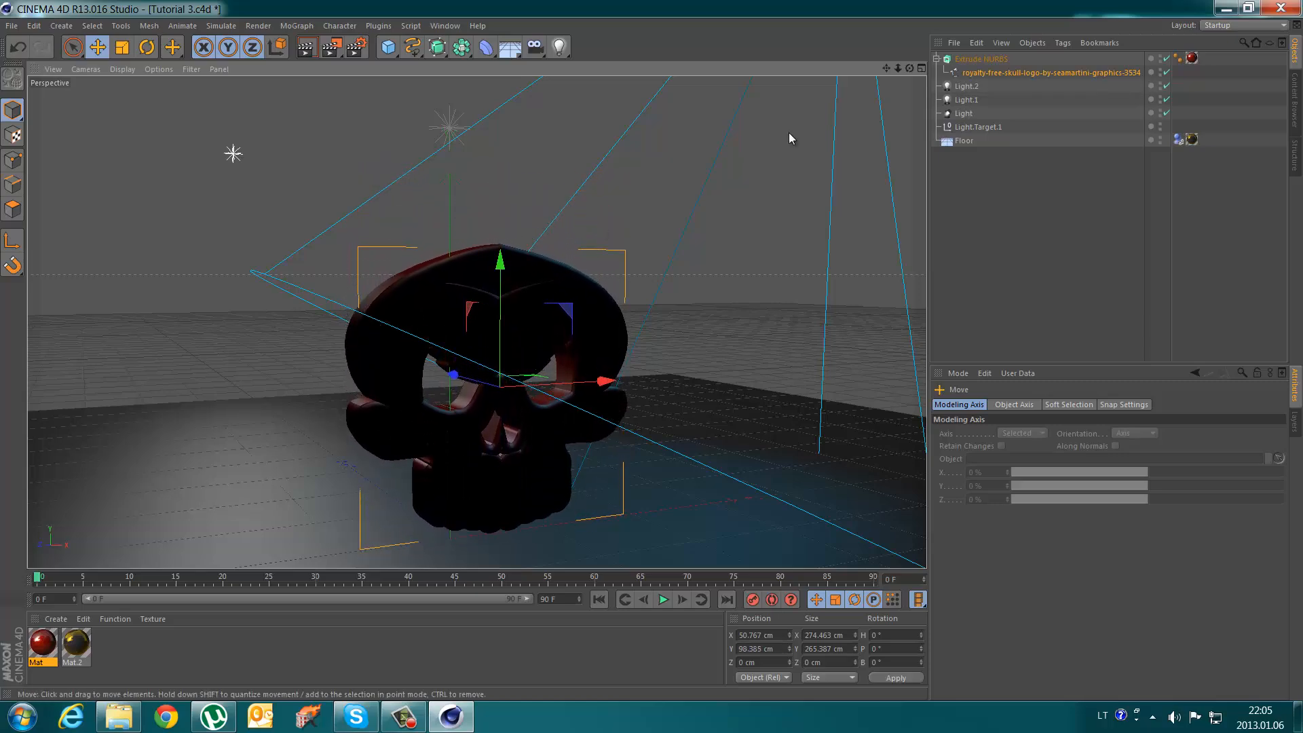
- Move Light.2 in front of the skull, to about X 212 cm, Y 376 cm and Z -145 cm
left_click(959, 93)
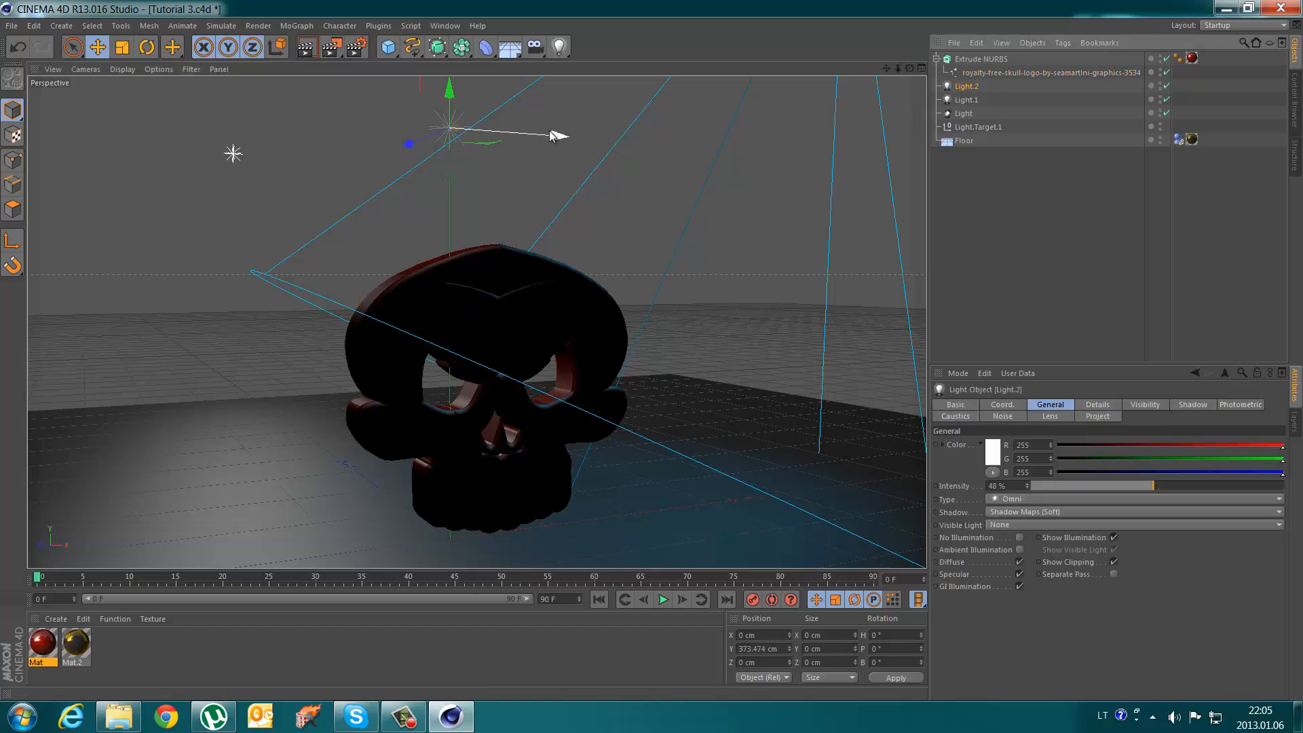
left_click_drag(570, 146, 767, 166)
left_click_drag(639, 124, 718, 157)
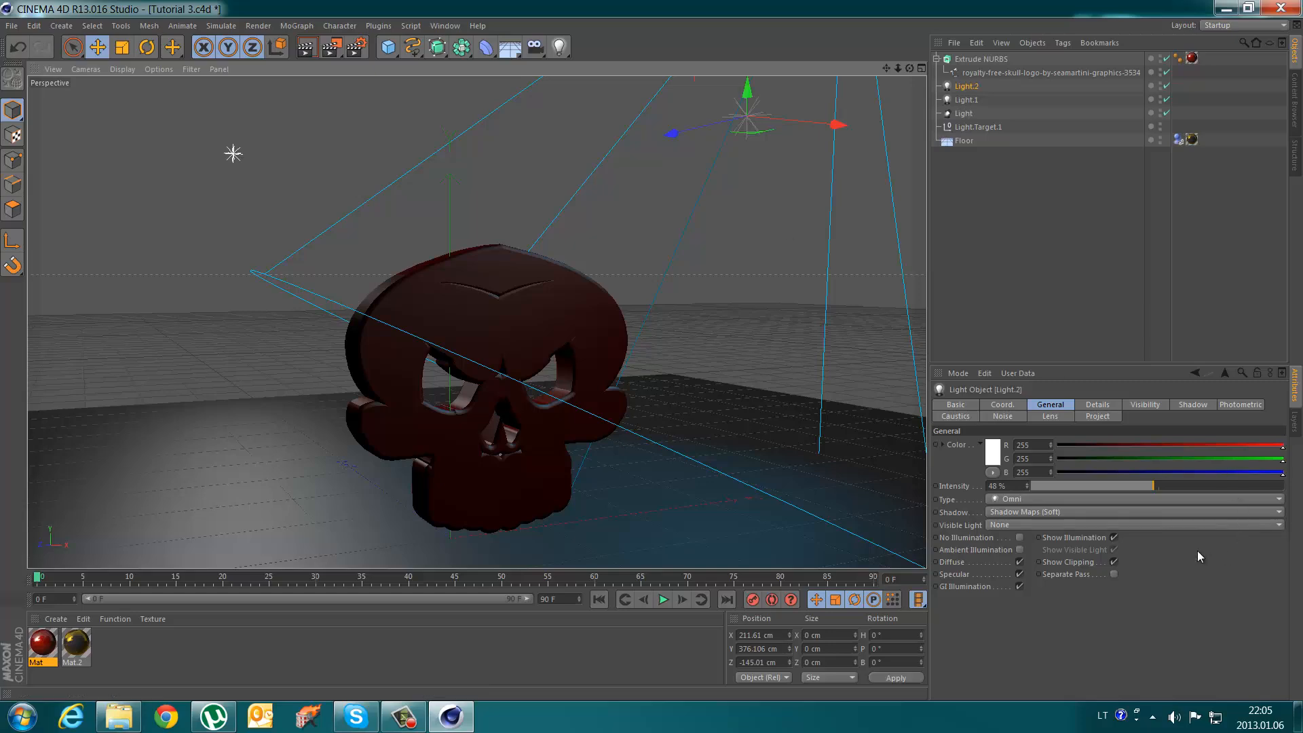
- Set Light.2's intensity to 73 % and render the active view to check the skull's lighting
left_click_drag(1153, 486, 1217, 486)
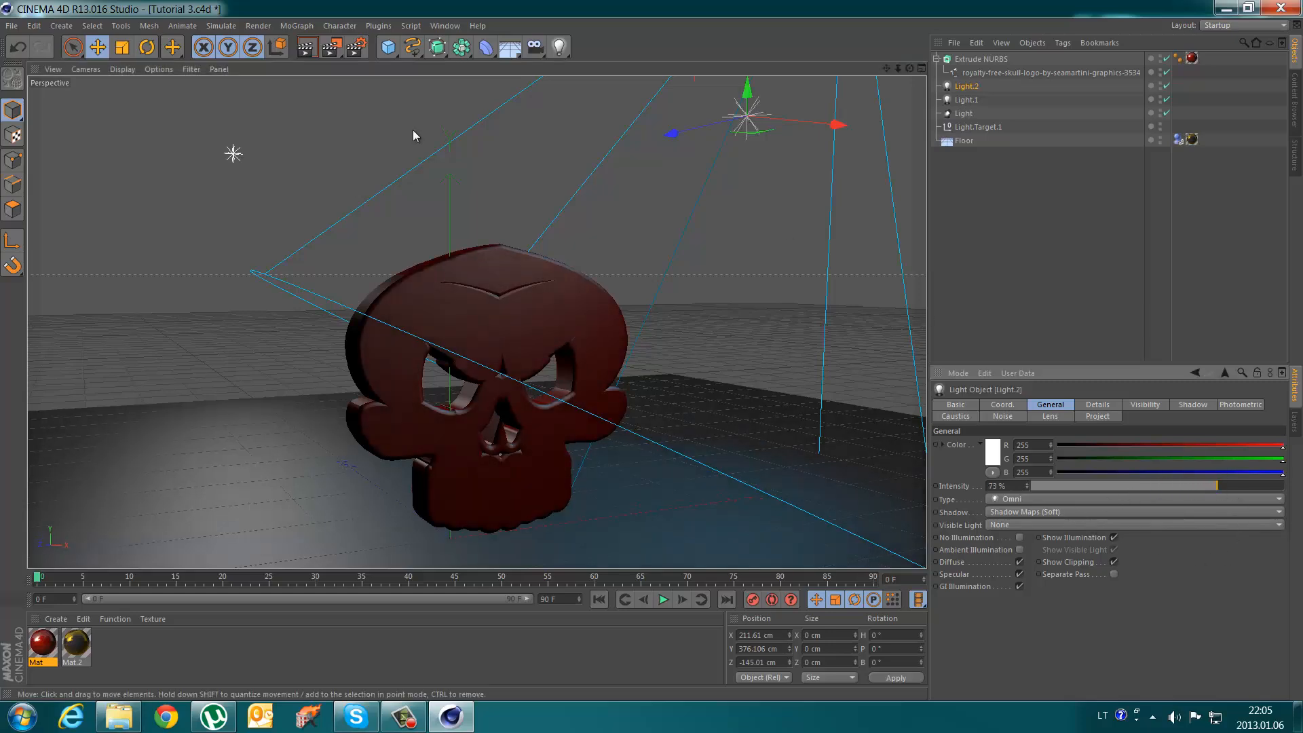
left_click(304, 47)
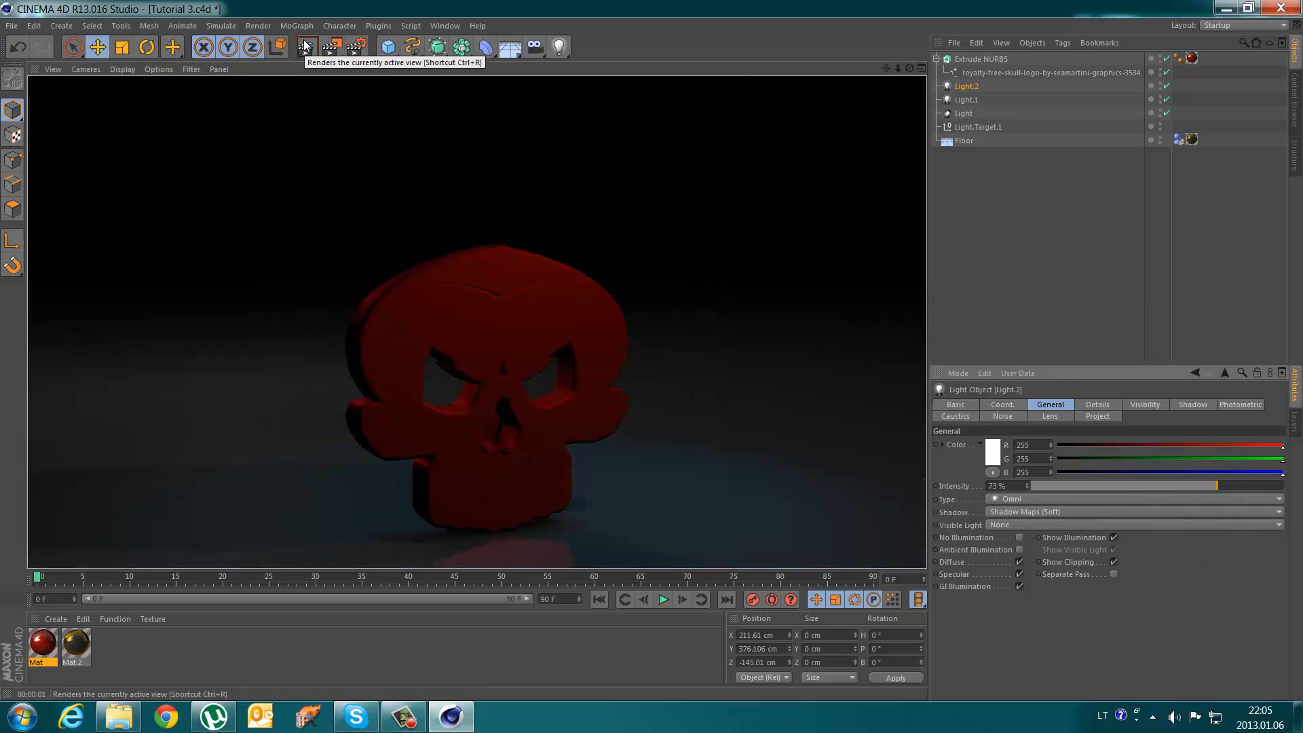
left_click(605, 384)
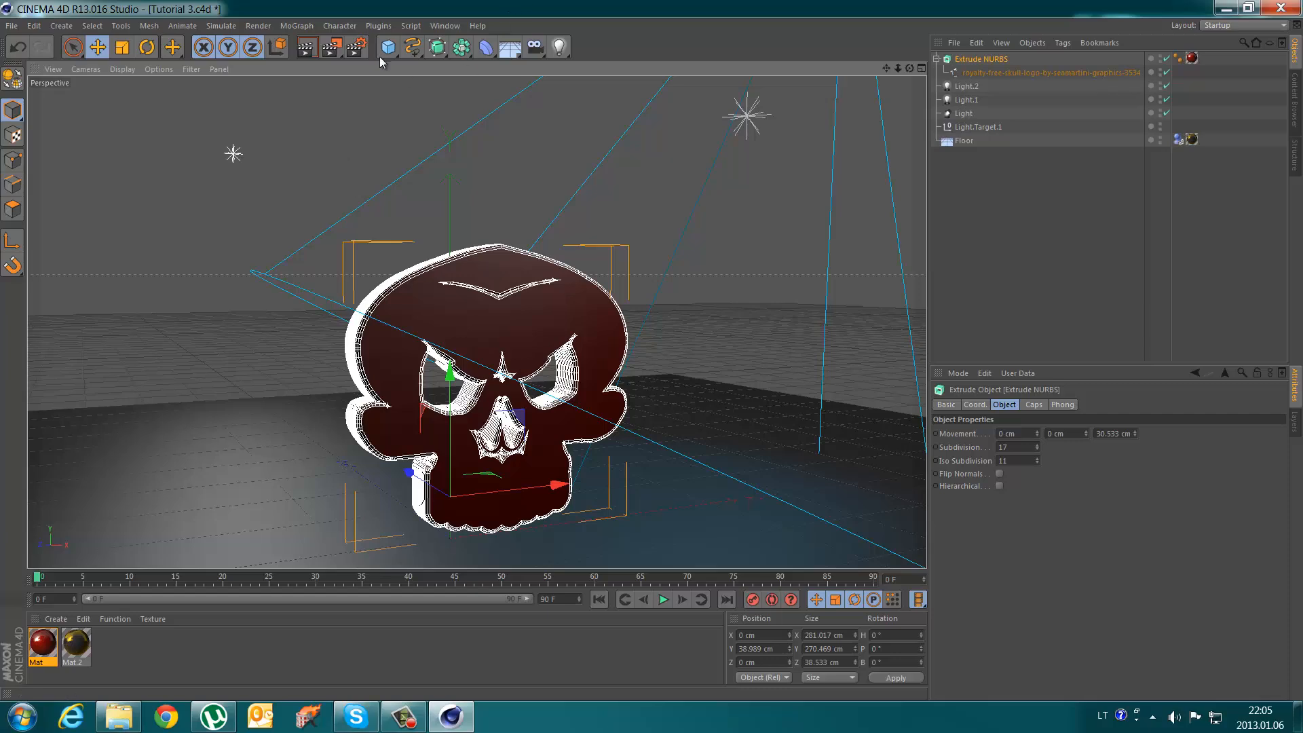
- Add a MoText object and replace its default text with the first name in capital letters
left_click(296, 26)
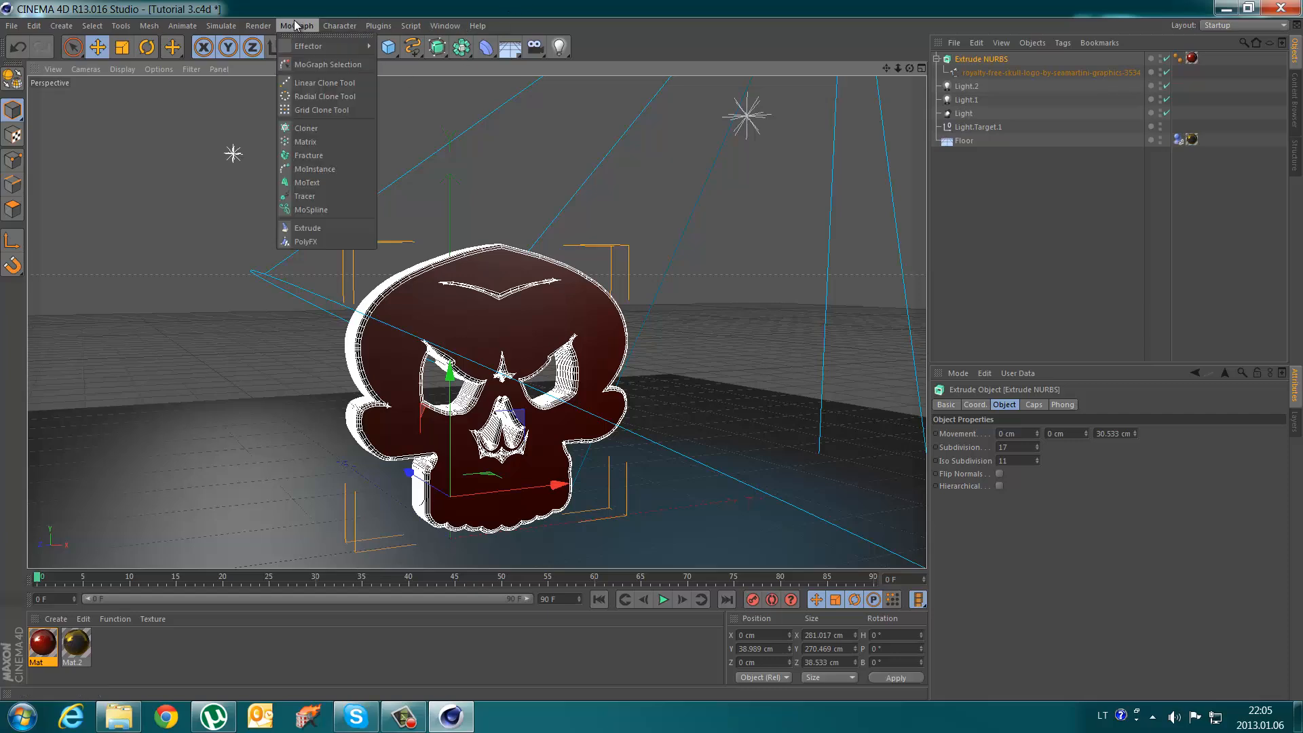
left_click(314, 183)
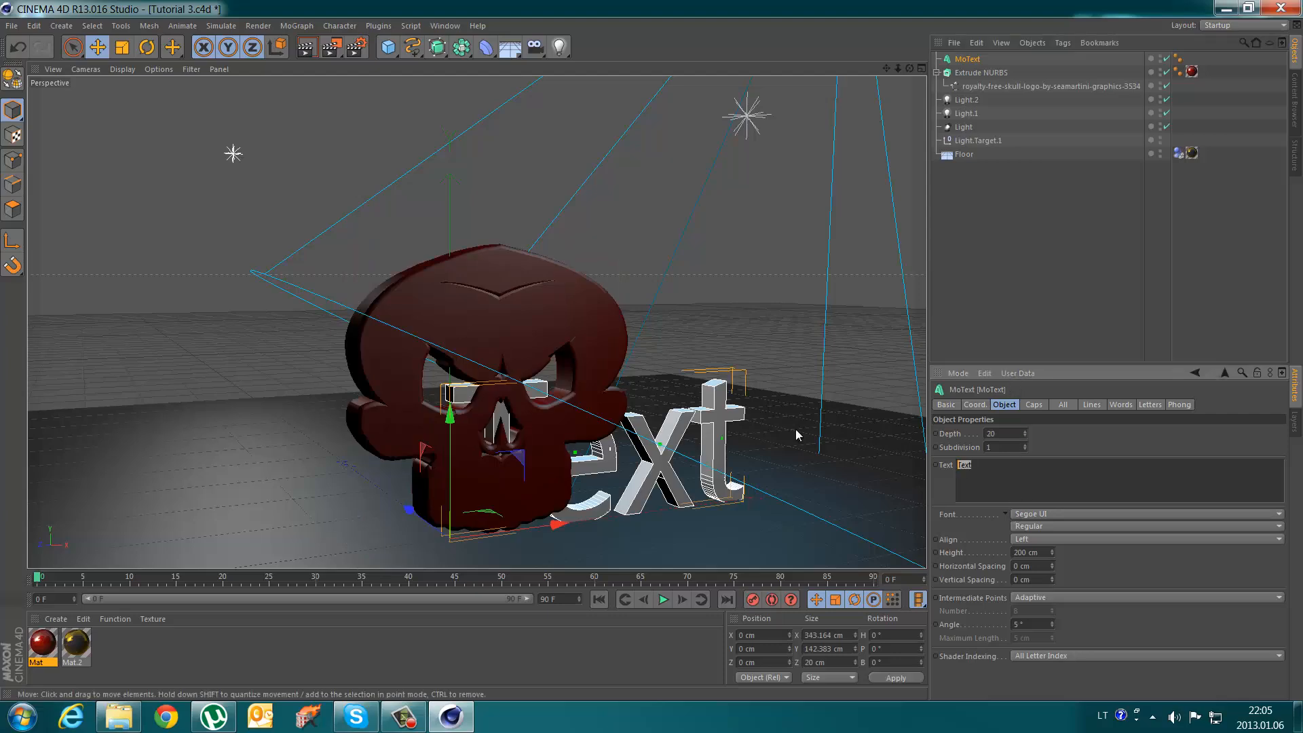
type("JACOB")
- Change the MoText font to Tahoma
left_click(1054, 518)
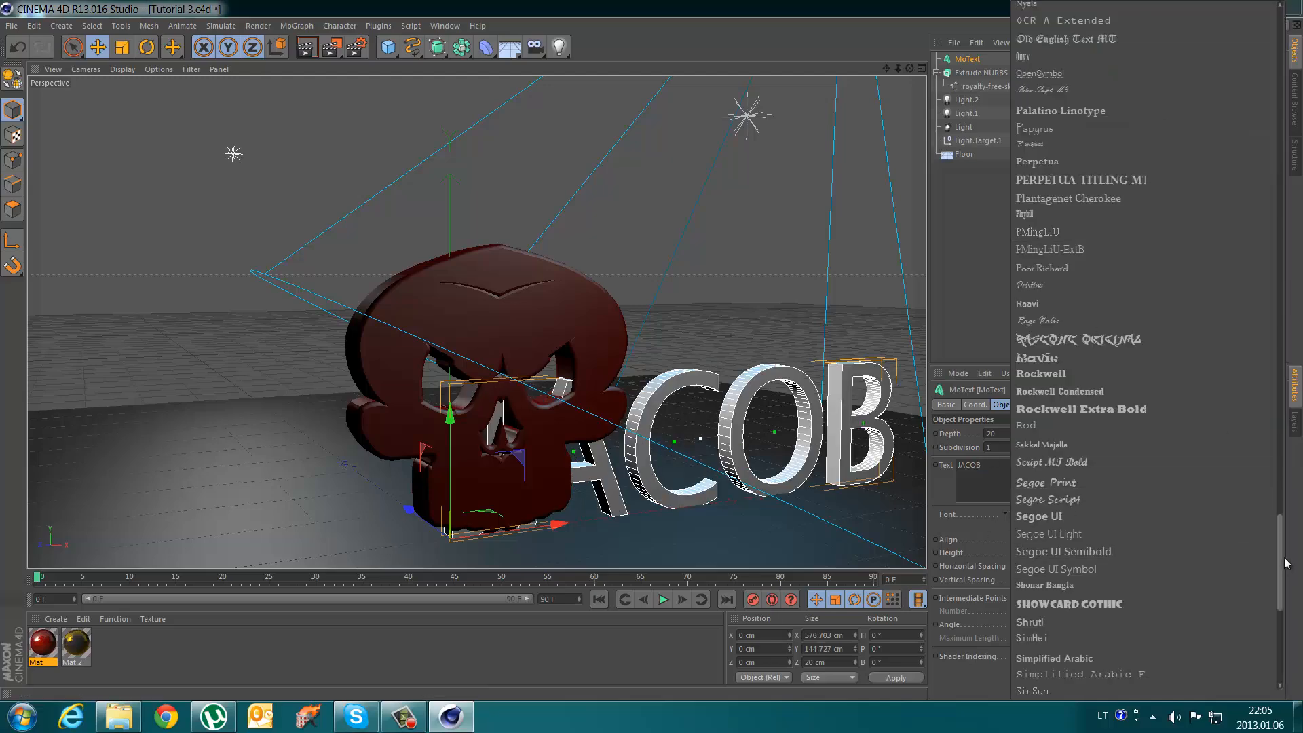
left_click_drag(1281, 563, 1273, 607)
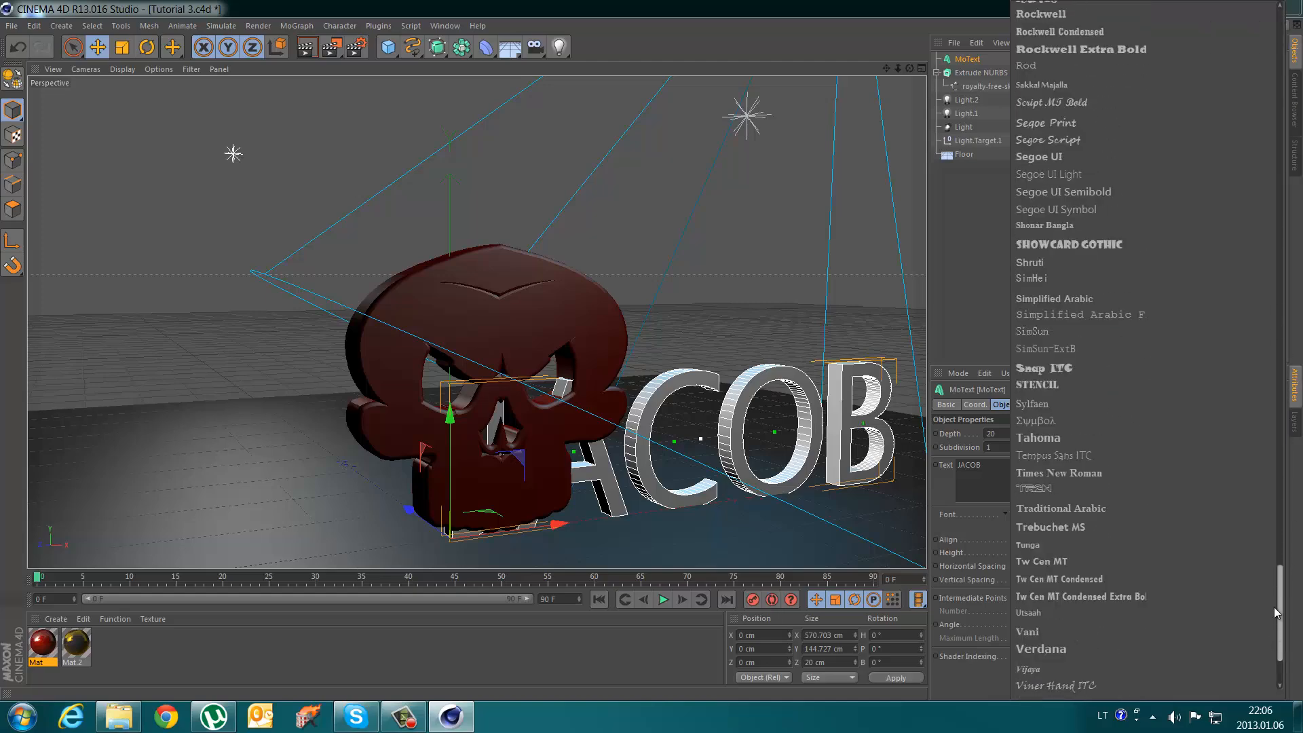
left_click(1041, 438)
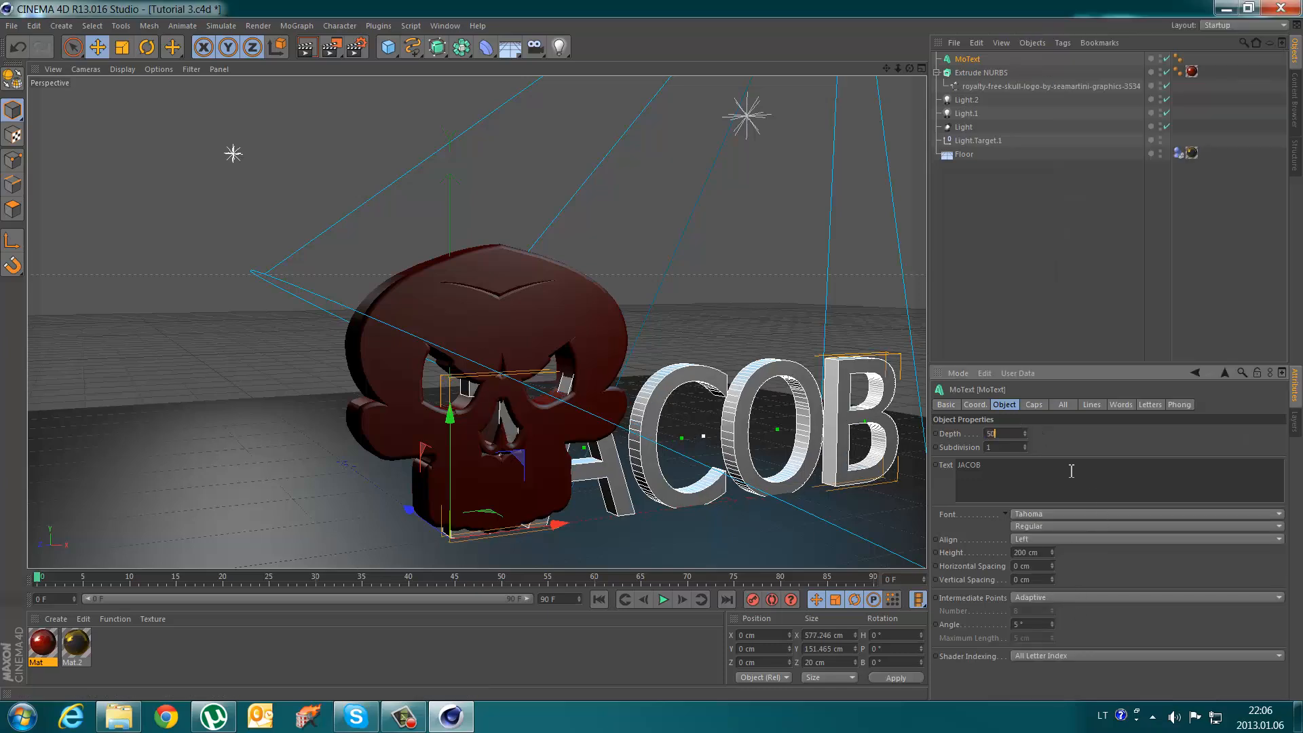
- Set the MoText depth to 50, its subdivision to 28 and its height to 120 cm
left_click_drag(1025, 449, 1024, 445)
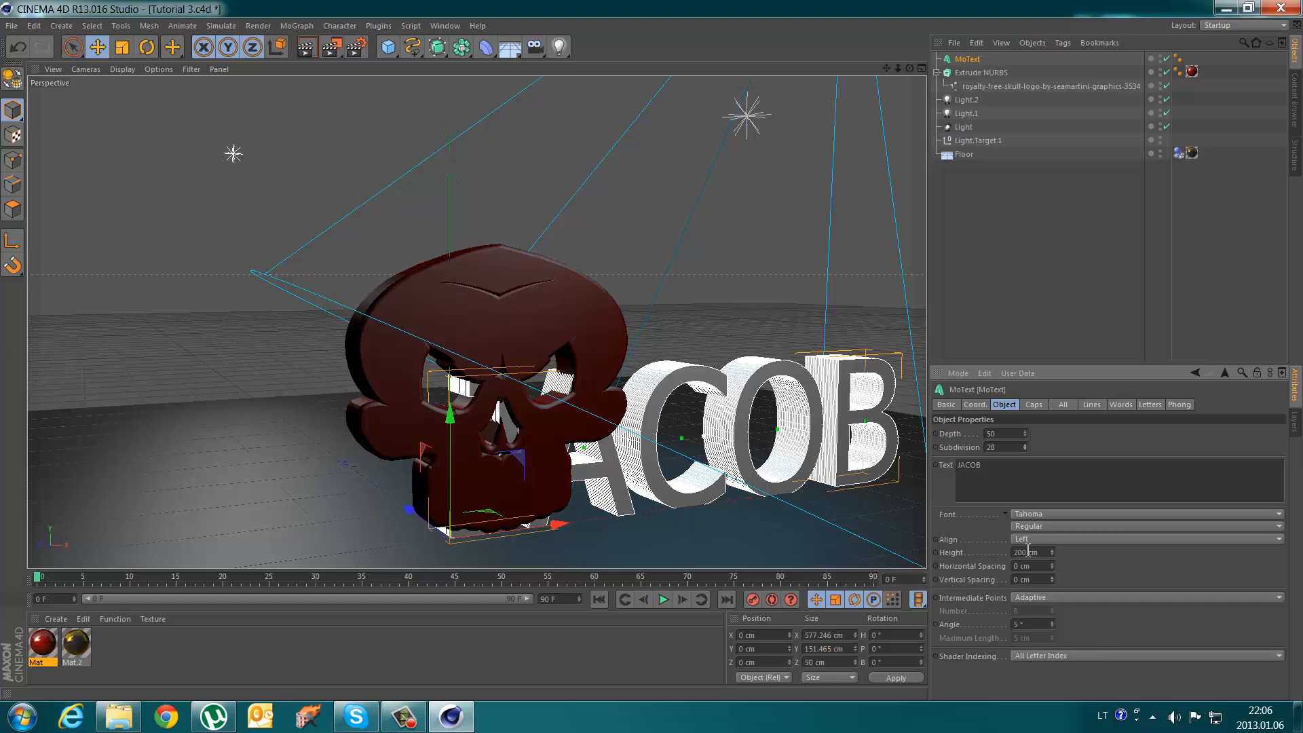
left_click_drag(1024, 552, 1009, 551)
left_click(1153, 581)
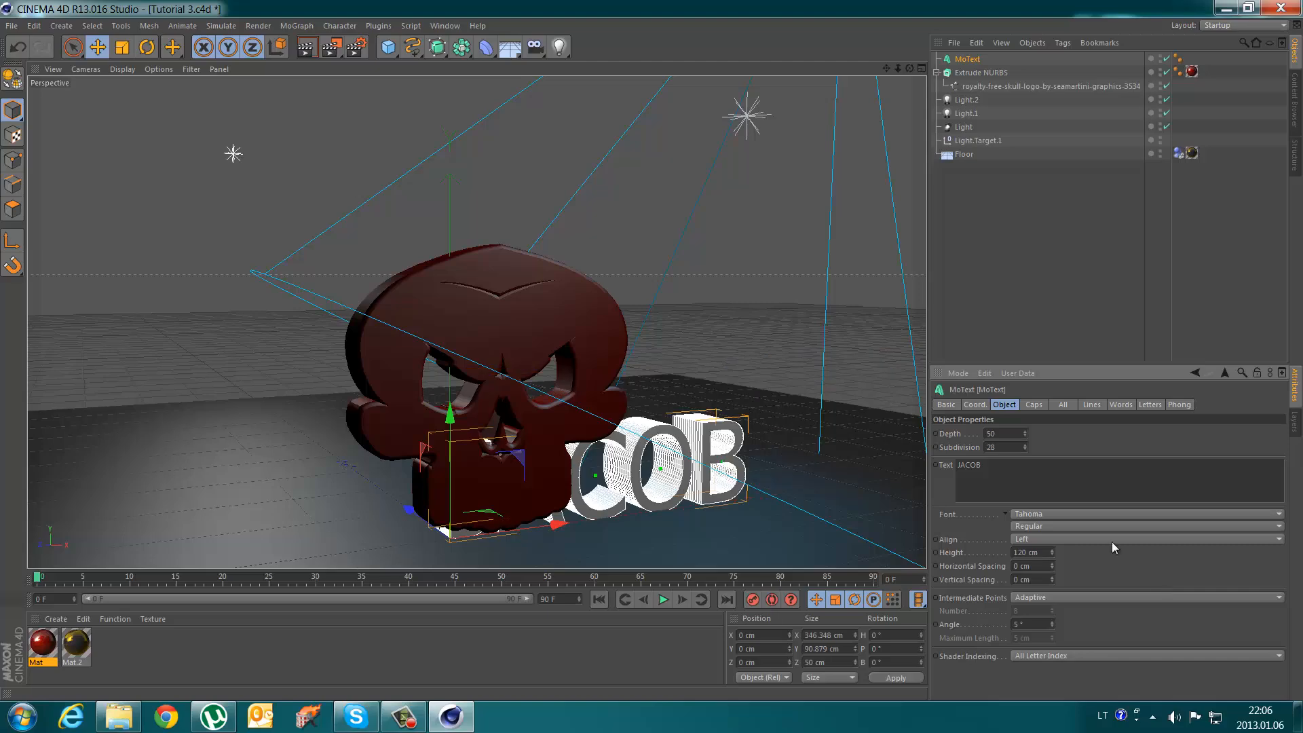
- Raise the MoText lettering above the skull to about X 75 cm, Y 302 cm
key("r")
left_click(97, 46)
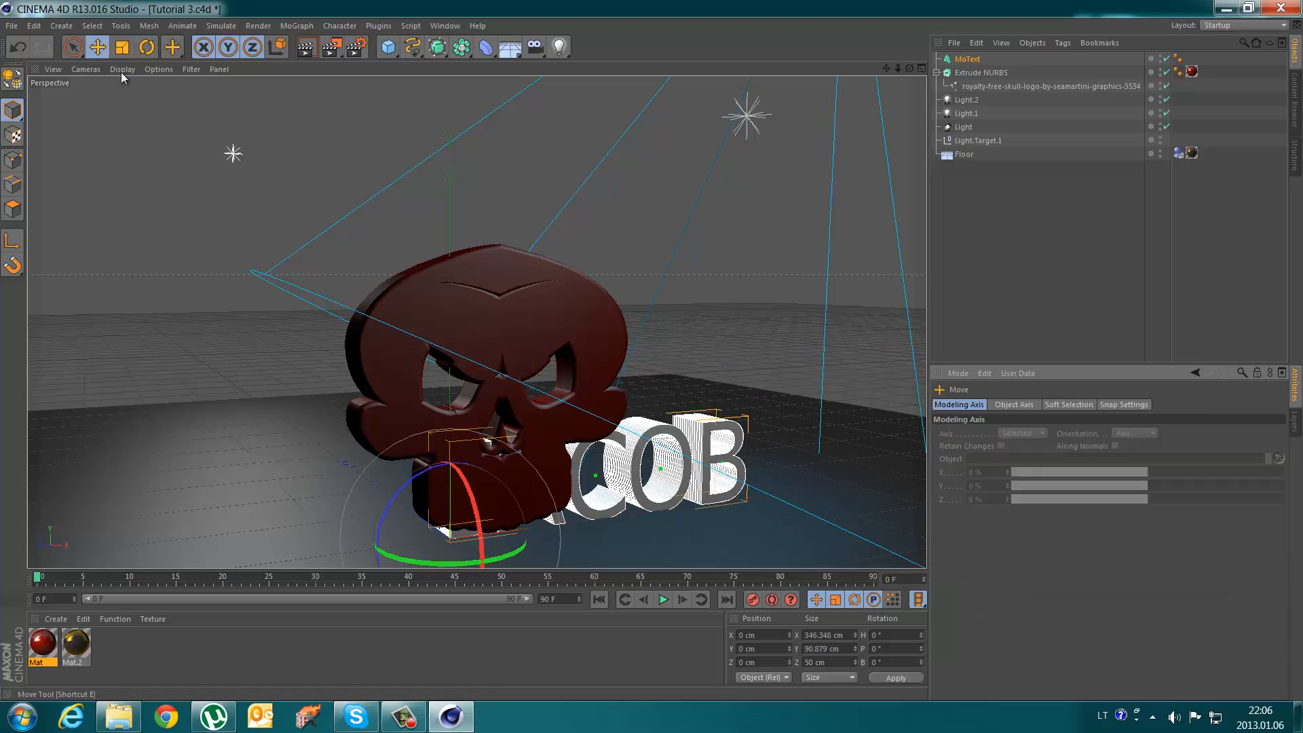
left_click_drag(450, 402, 452, 102)
left_click_drag(566, 206, 638, 211)
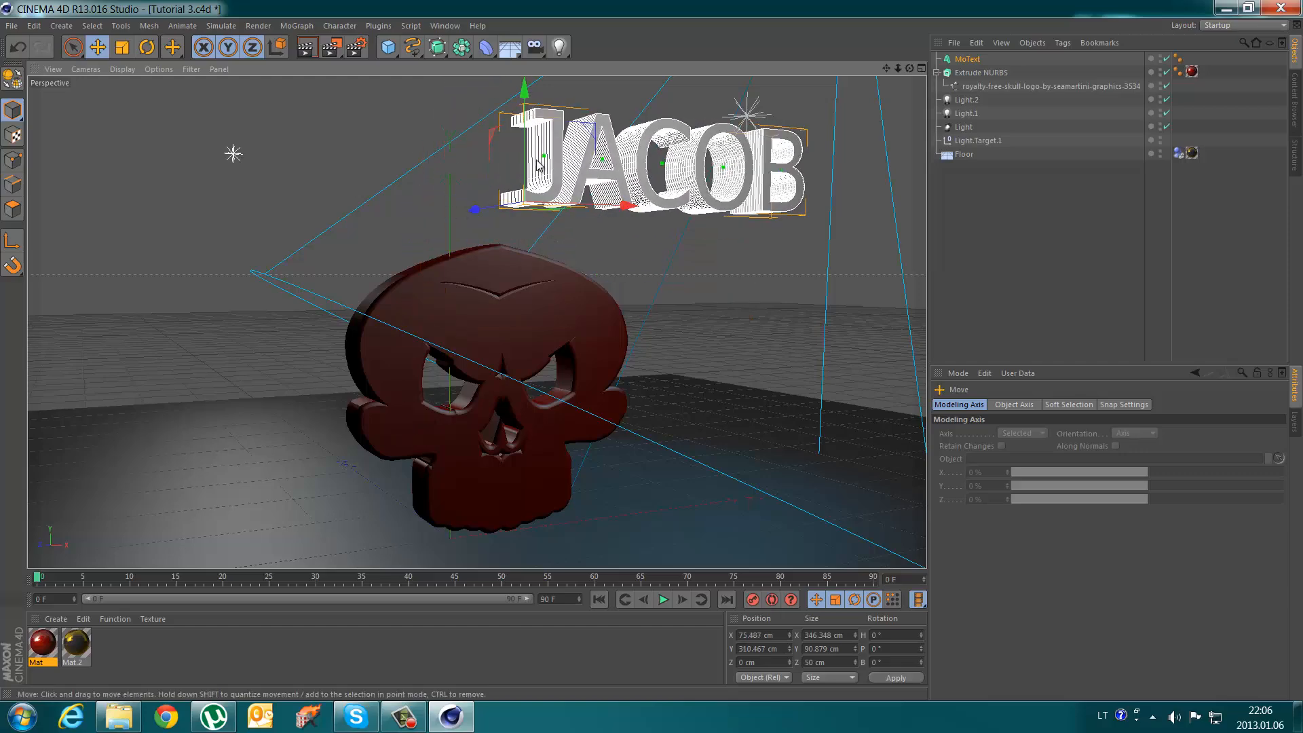
left_click_drag(527, 157, 524, 170)
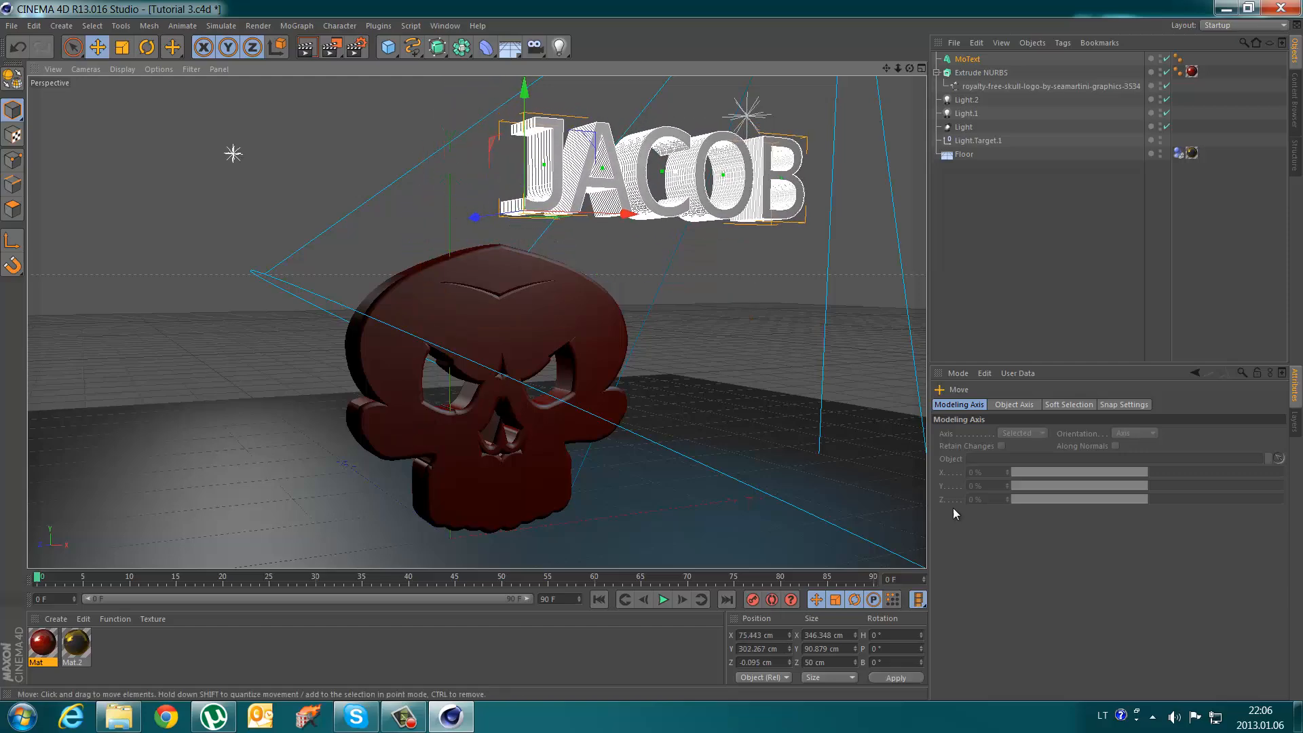
- Reduce the MoText depth to 8 and reposition the lettering at about X 112 cm, Y 201 cm, Z -125 cm
left_click(966, 61)
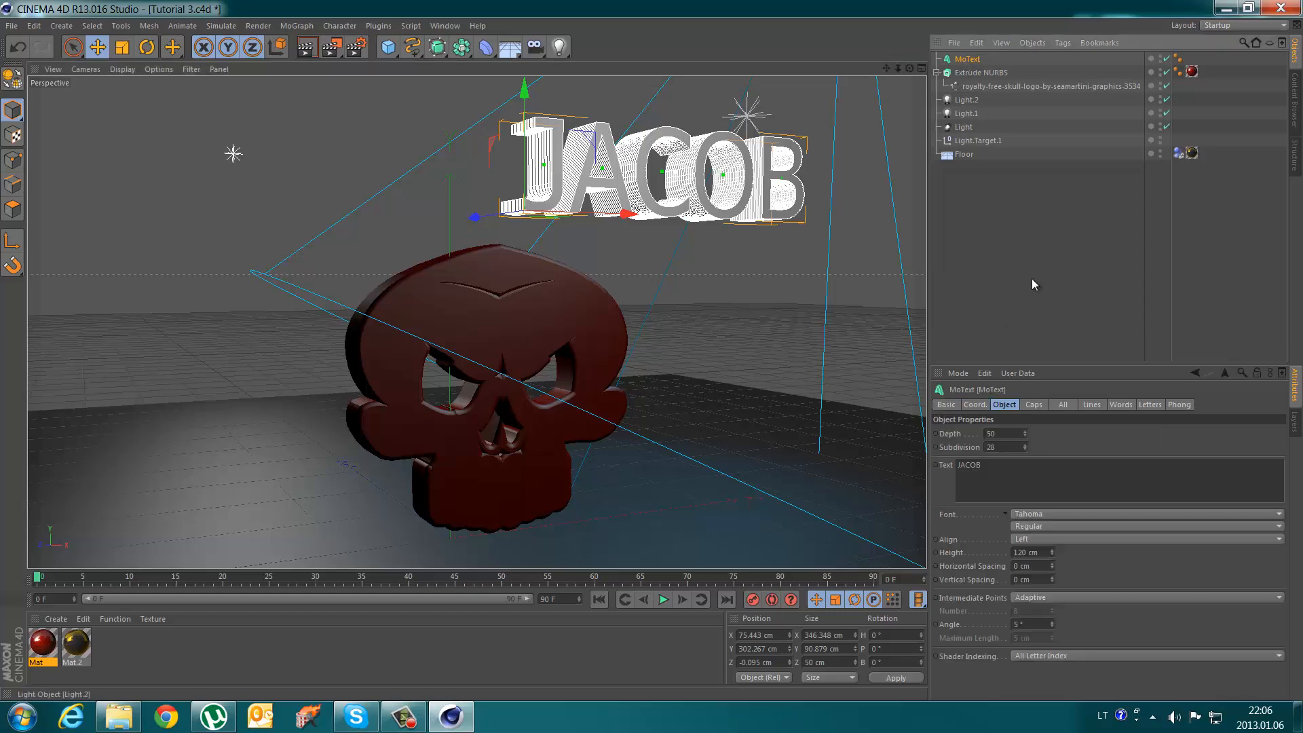
left_click_drag(1024, 435, 1023, 439)
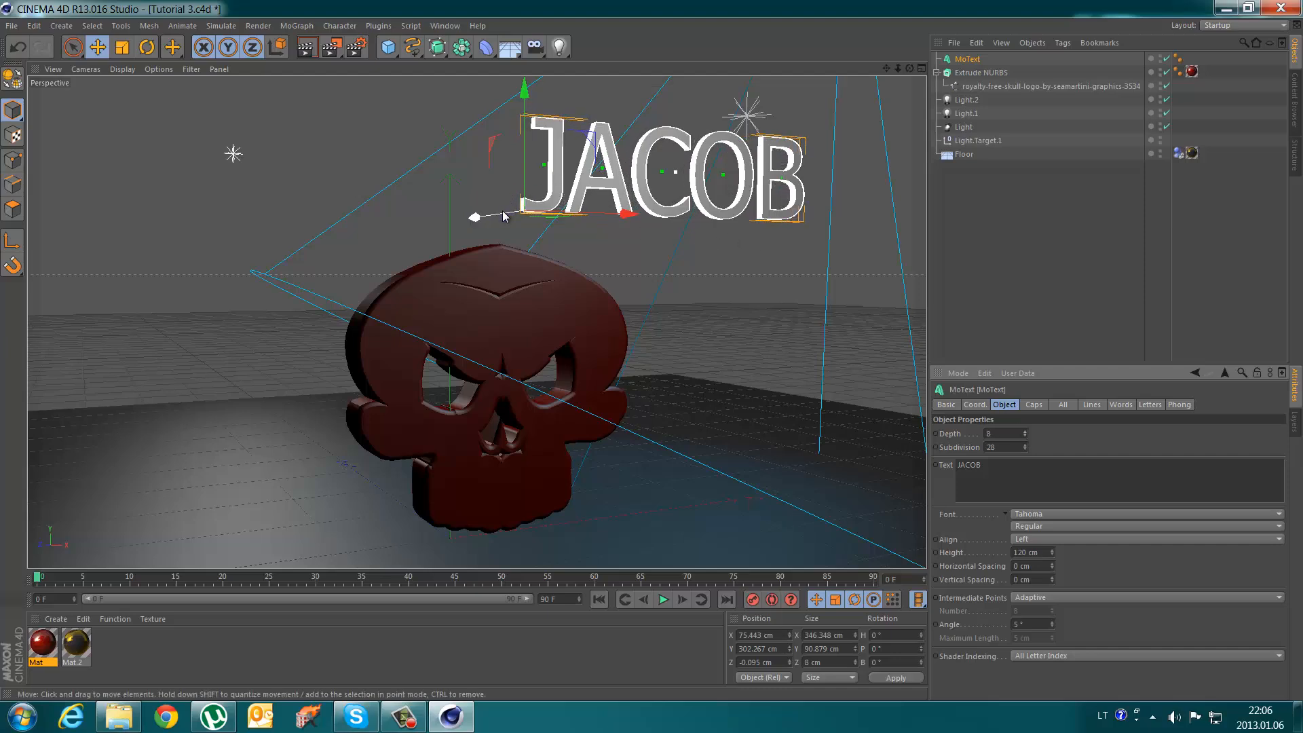
left_click_drag(510, 204, 717, 324)
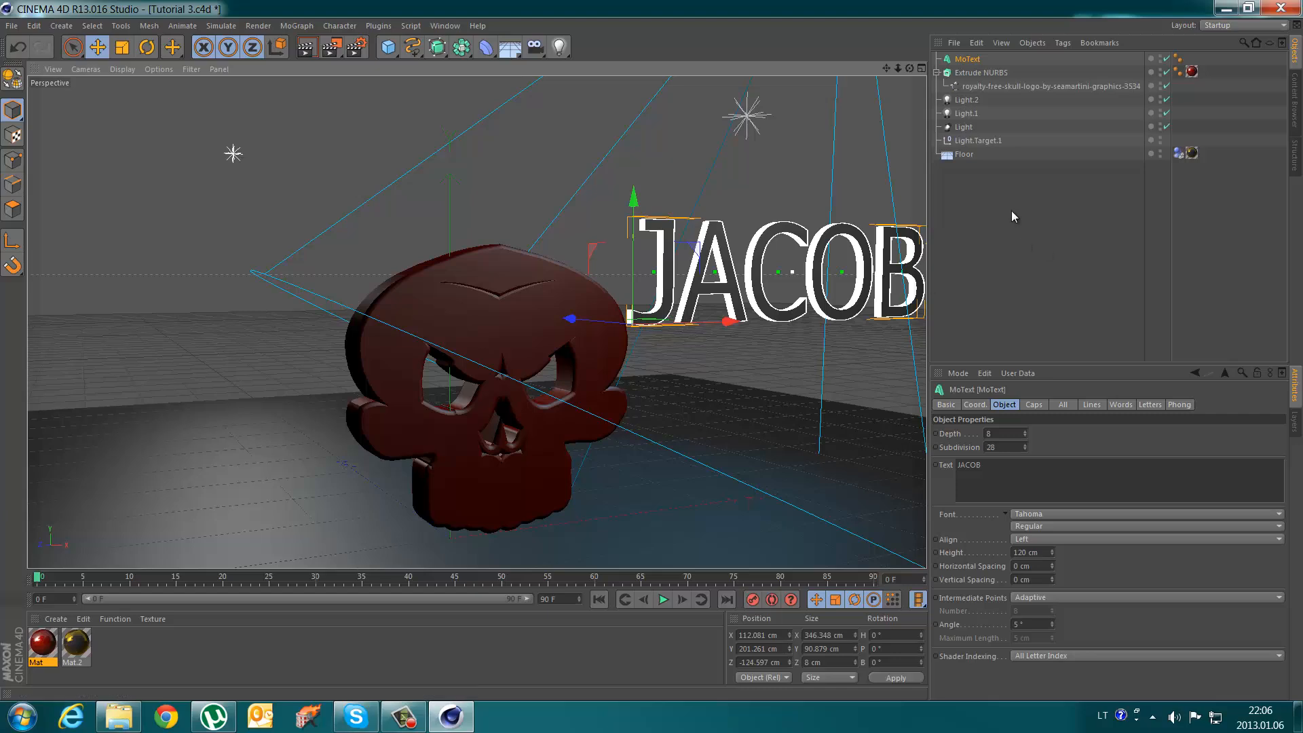
- Add a Rigid Body simulation tag to the skull's Extrude NURBS
left_click(989, 73)
right_click(985, 72)
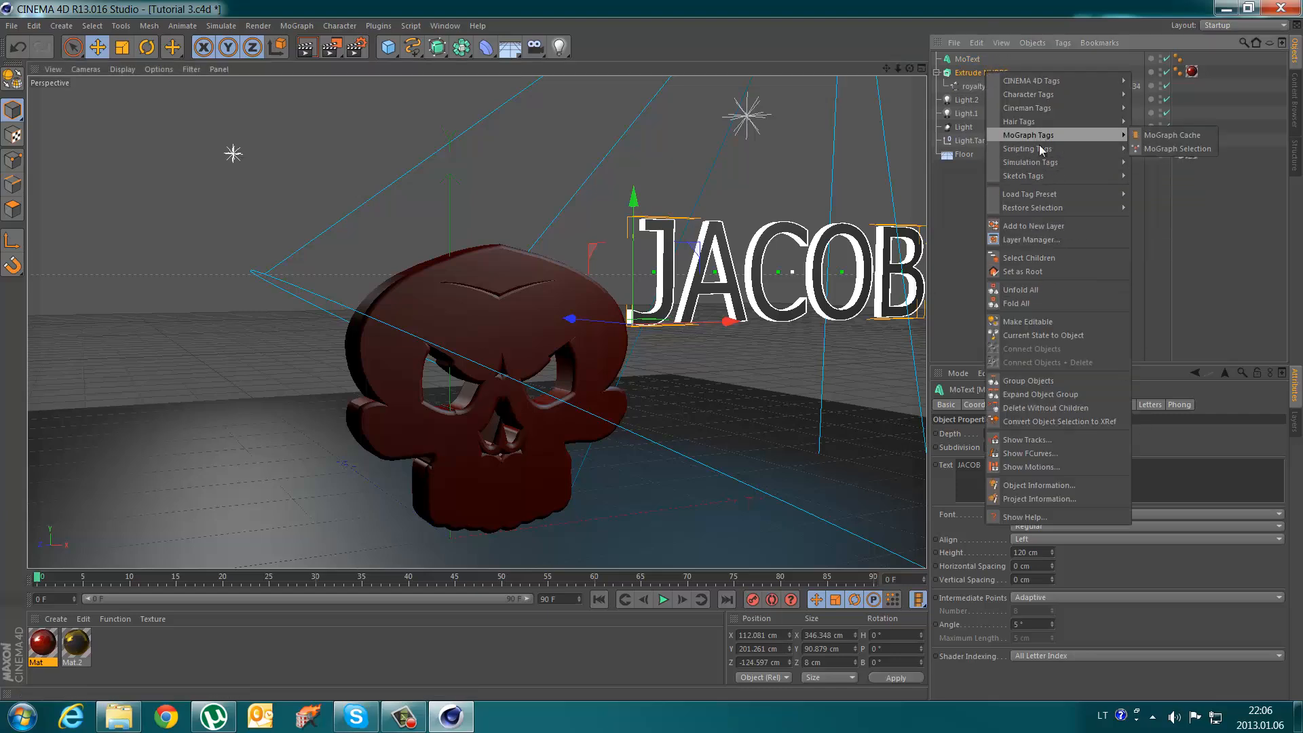
mouse_move(1045, 160)
left_click(1163, 167)
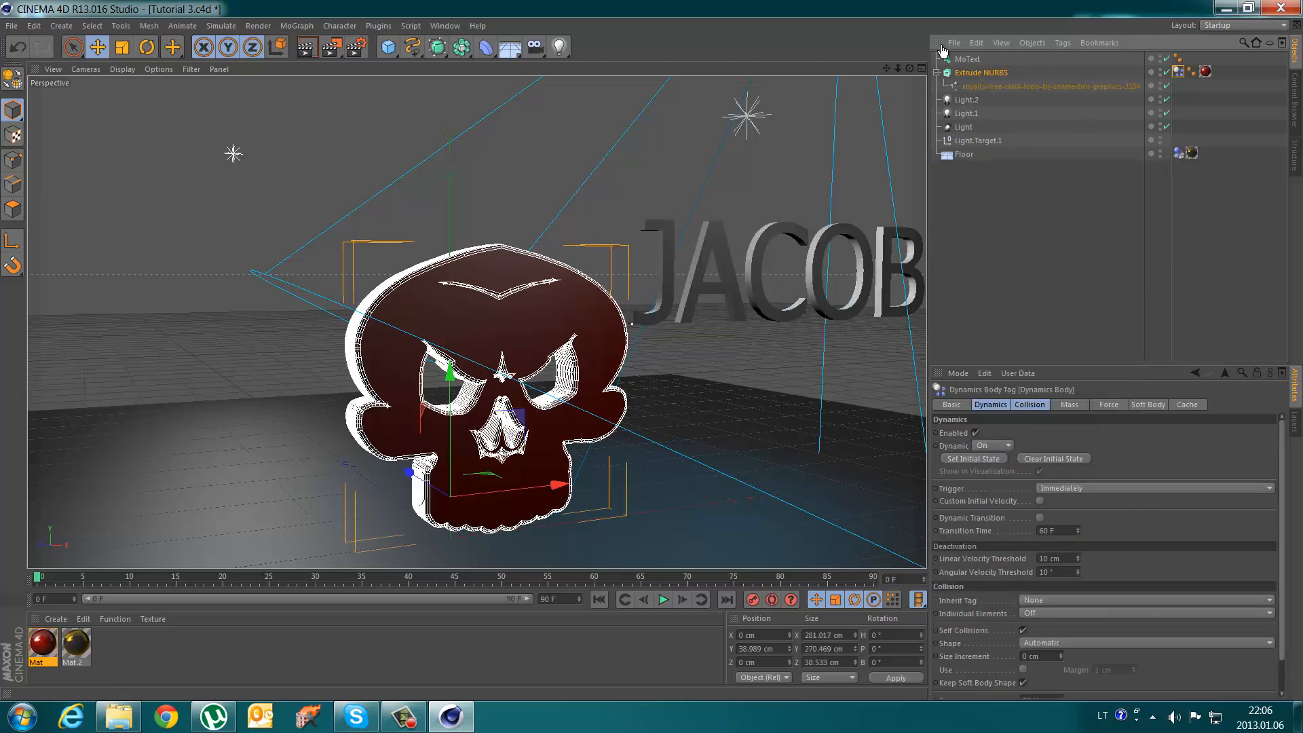
- Add a Rigid Body simulation tag to the MoText object
left_click(780, 228)
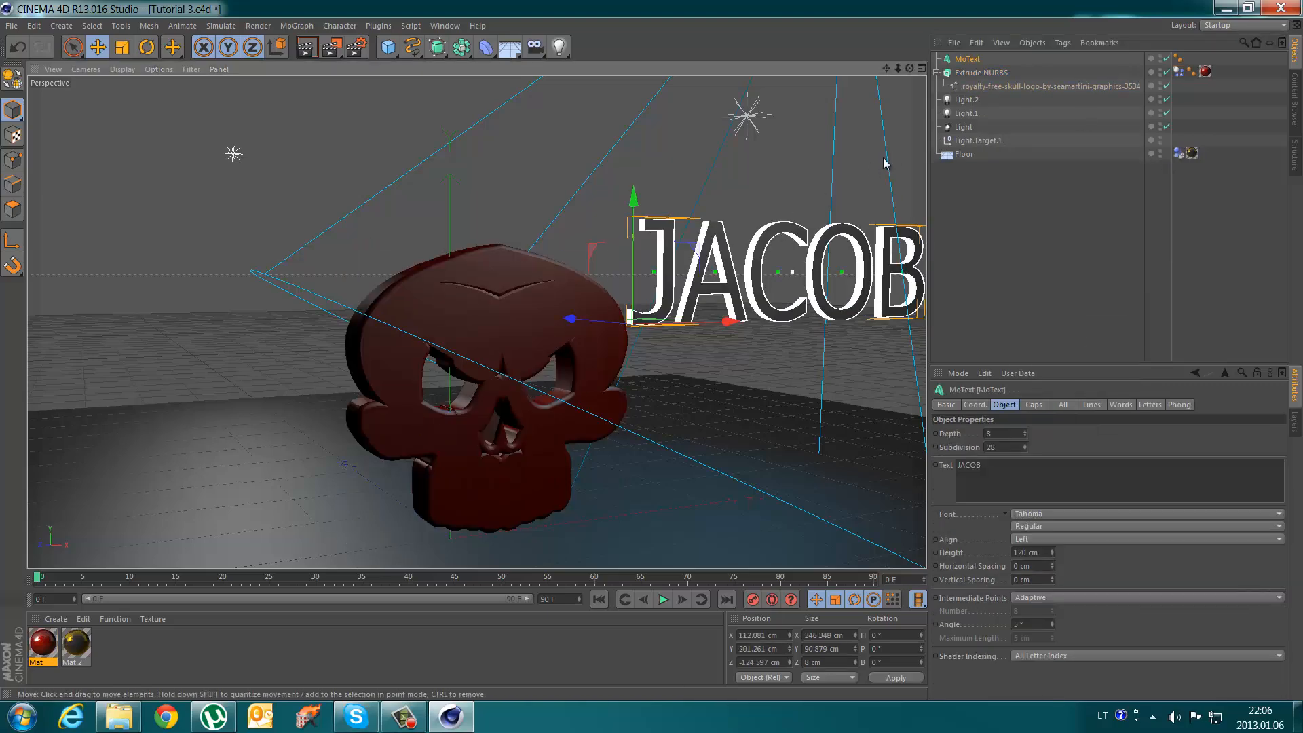
right_click(971, 60)
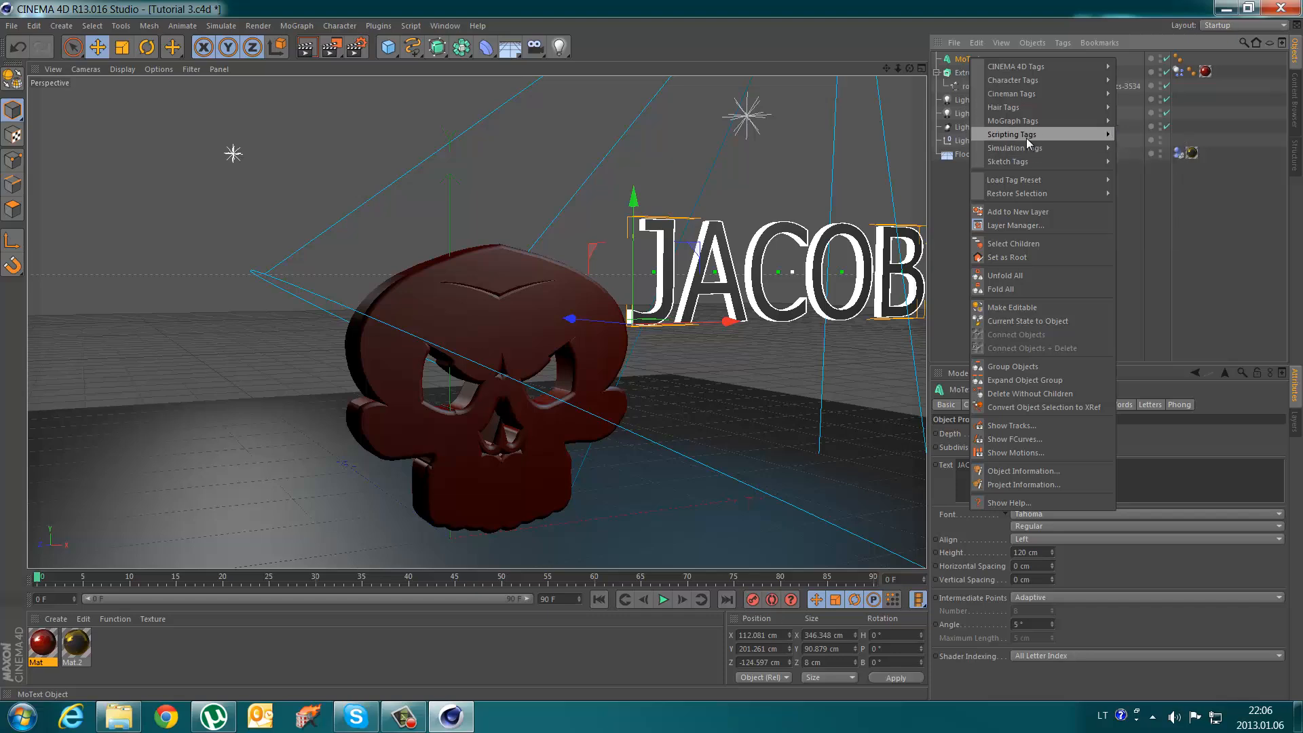
mouse_move(1027, 150)
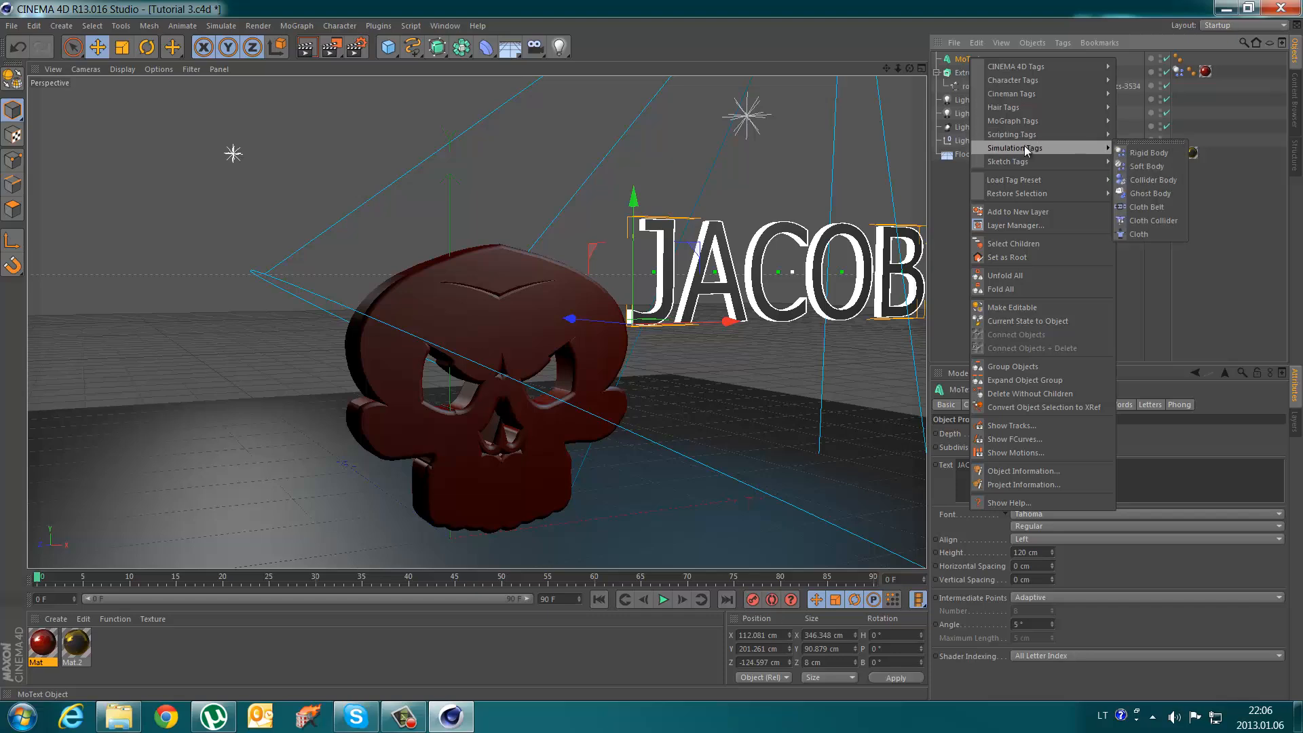
left_click(1149, 153)
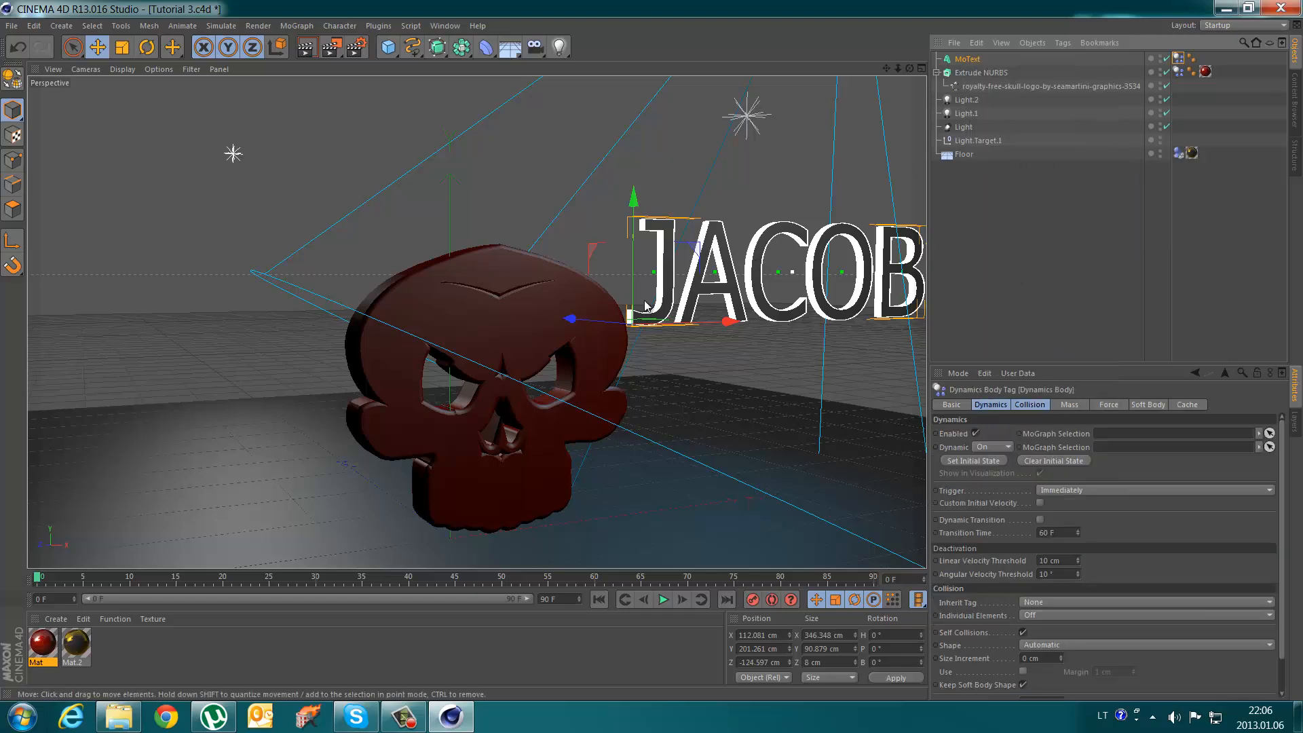
- Shift the MoText to about X 65 cm, play the simulation to test the fall, and return to the first frame
left_click_drag(704, 317, 657, 318)
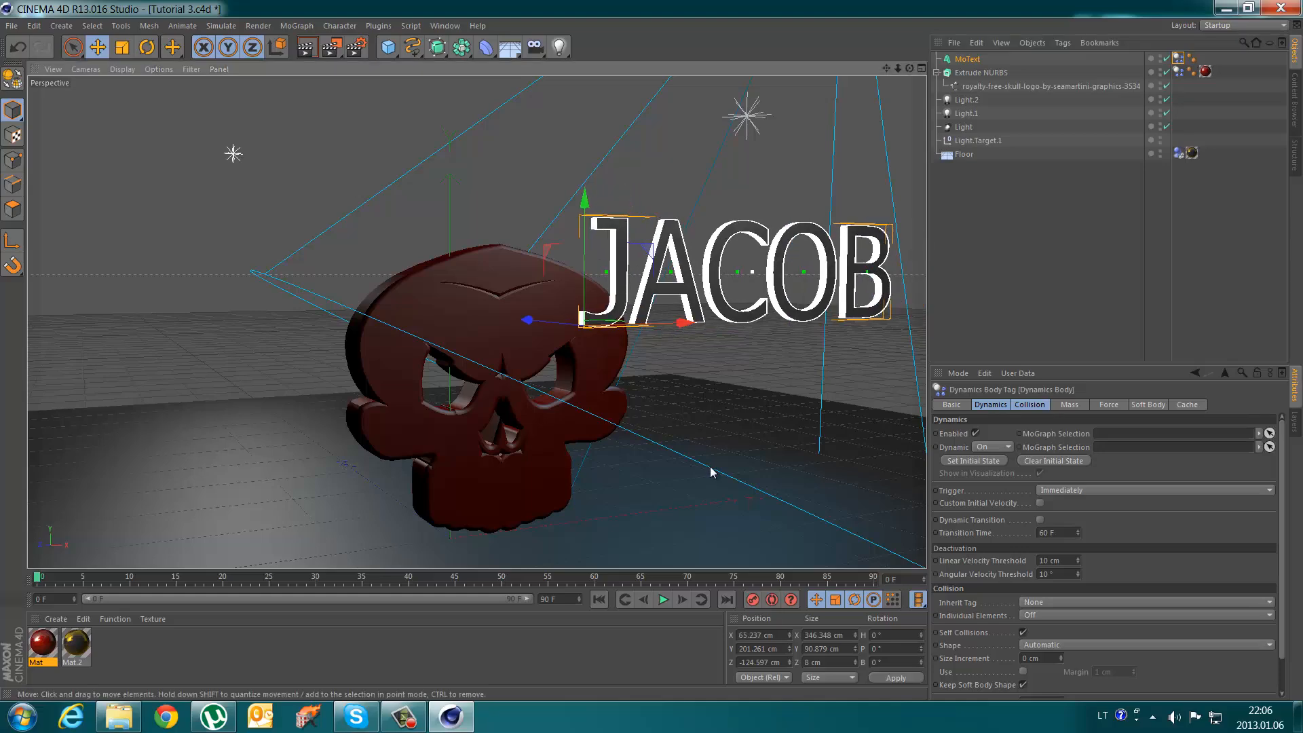
left_click(664, 600)
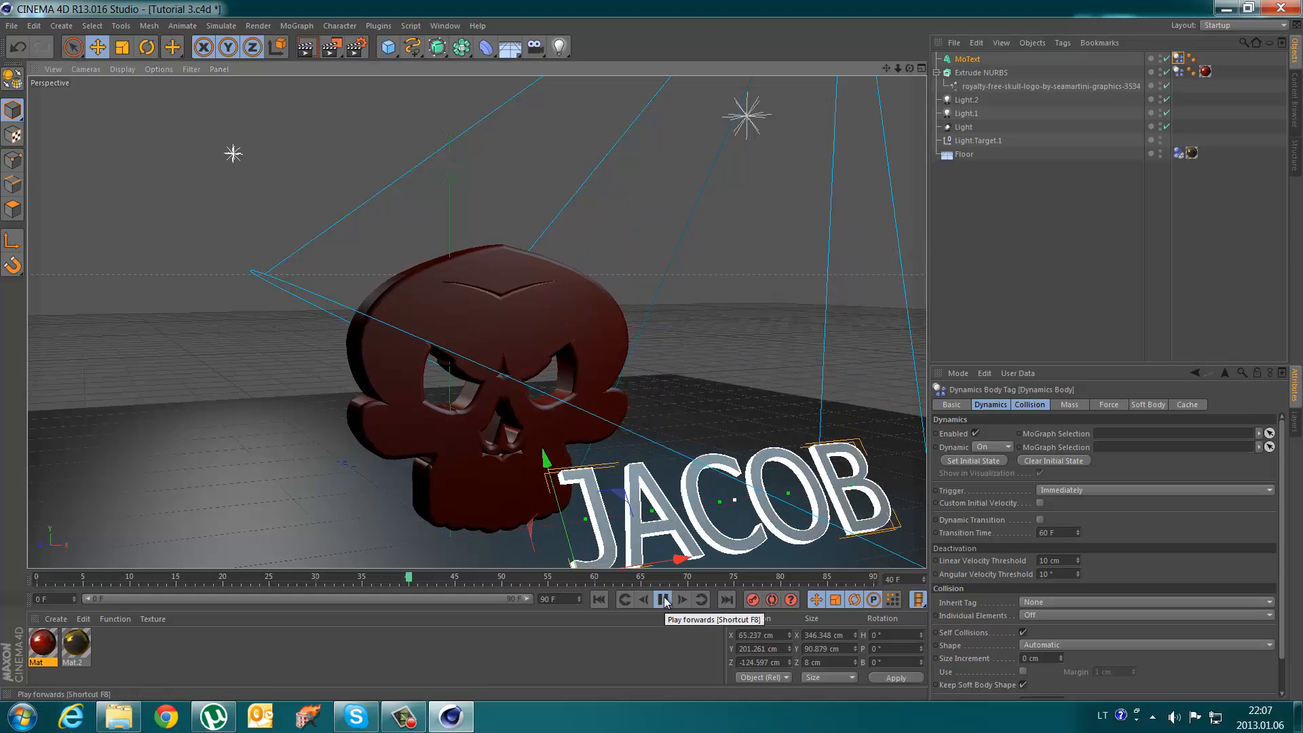
left_click(664, 600)
left_click(599, 599)
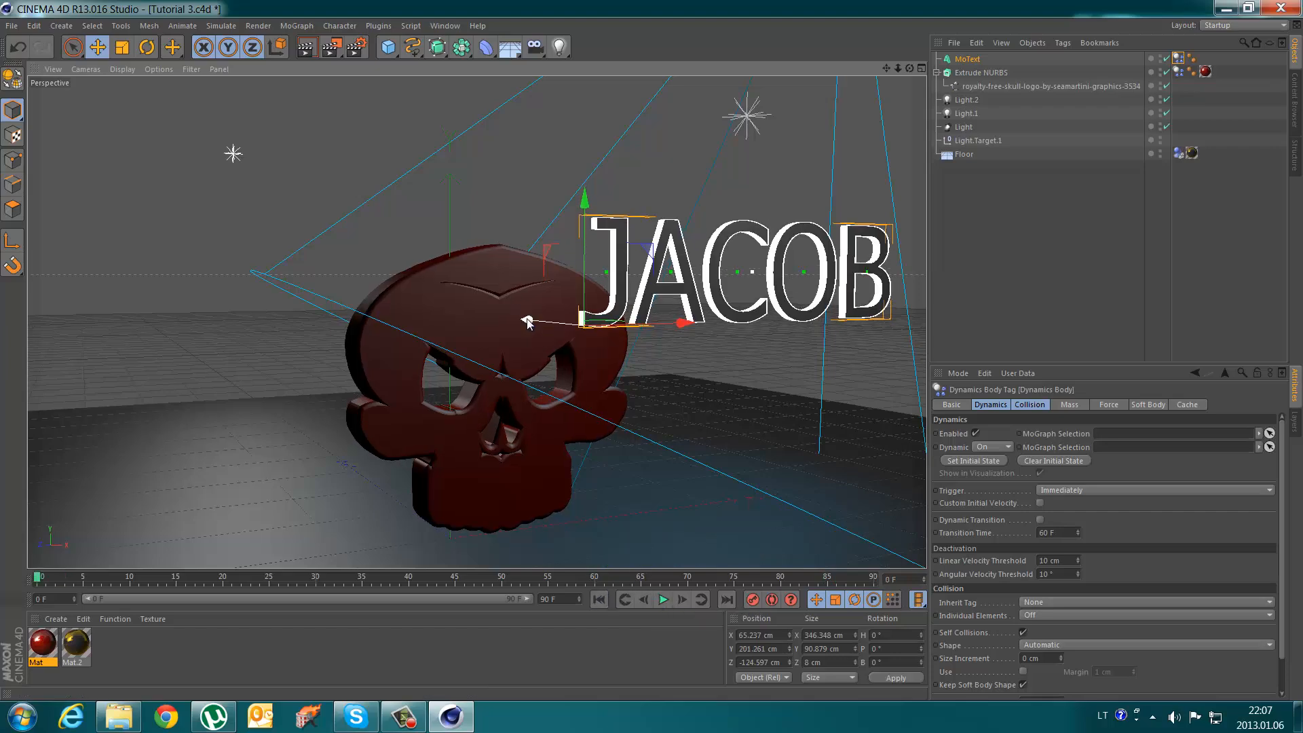
- Move the lettering back in depth to about Z -34 cm, replay the simulation and stop it at frame 27
left_click_drag(524, 313, 481, 312)
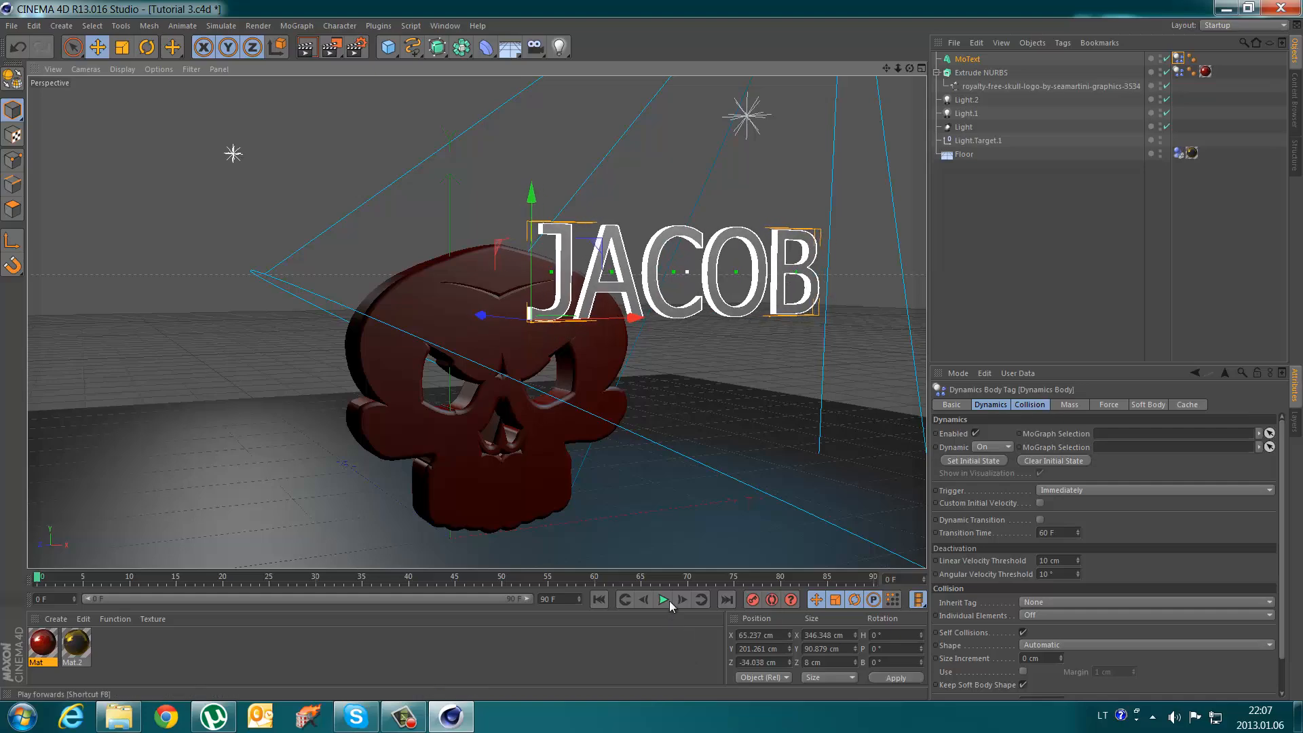
left_click(668, 600)
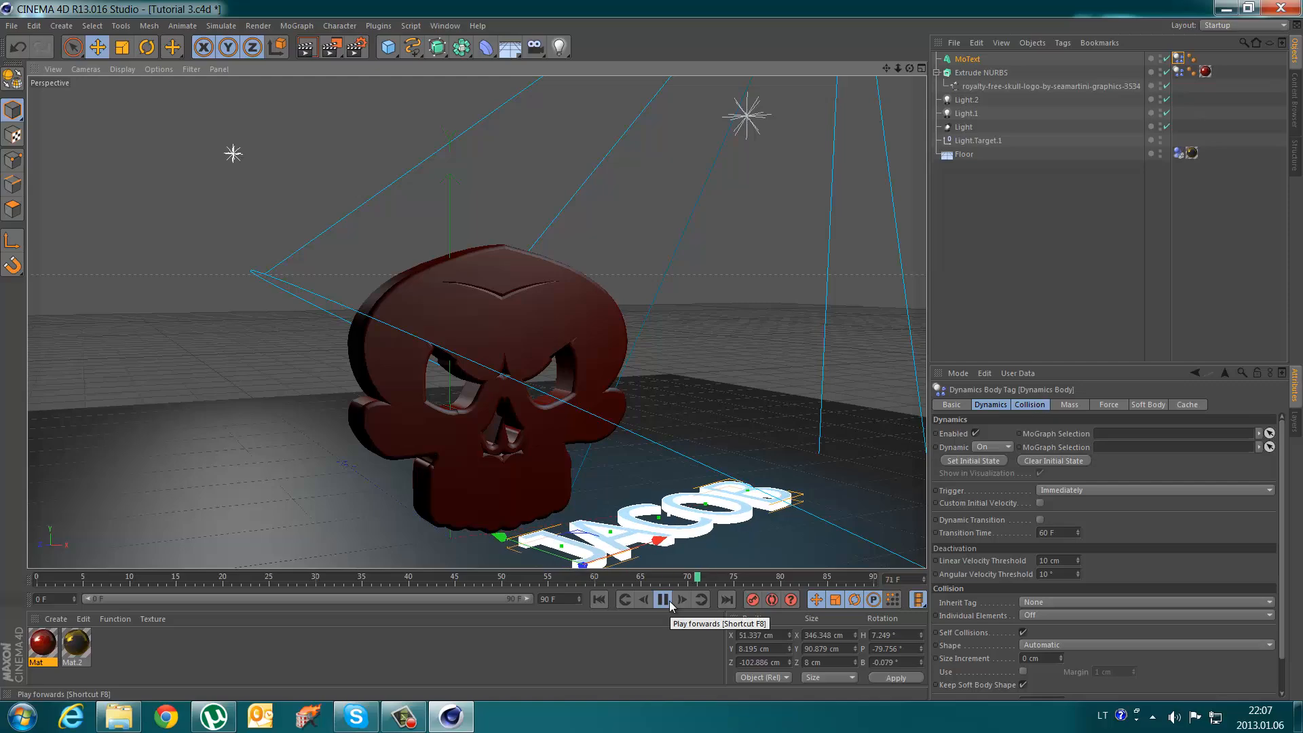
left_click(669, 600)
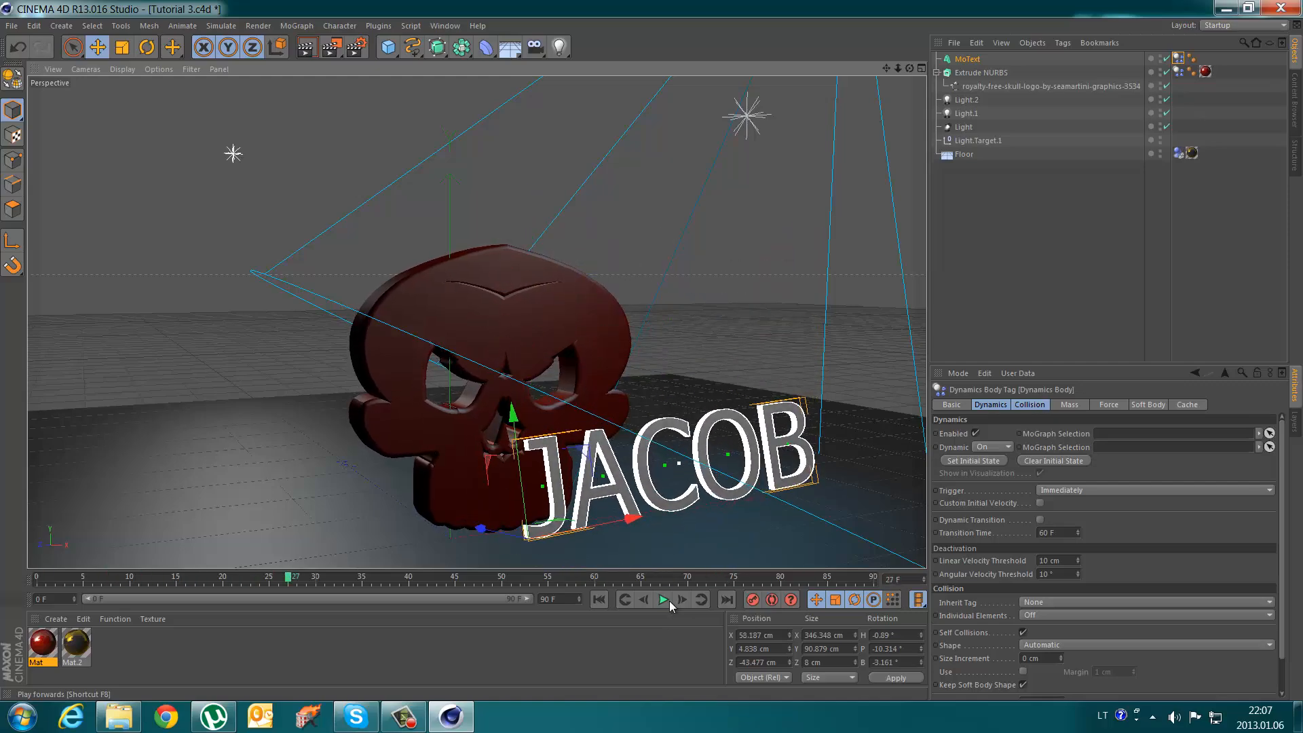
- Render the active view before and after inspecting the reflection settings of the floor material Mat.2
left_click(307, 47)
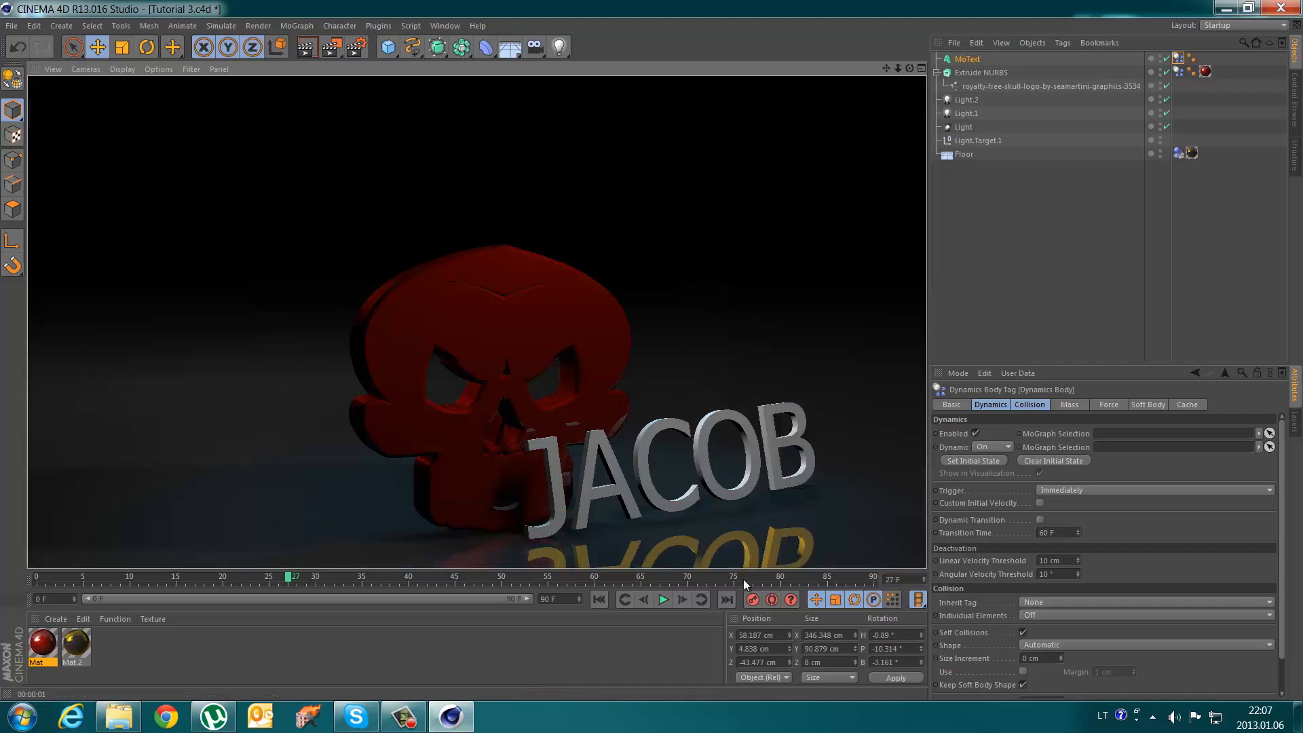
double_click(76, 644)
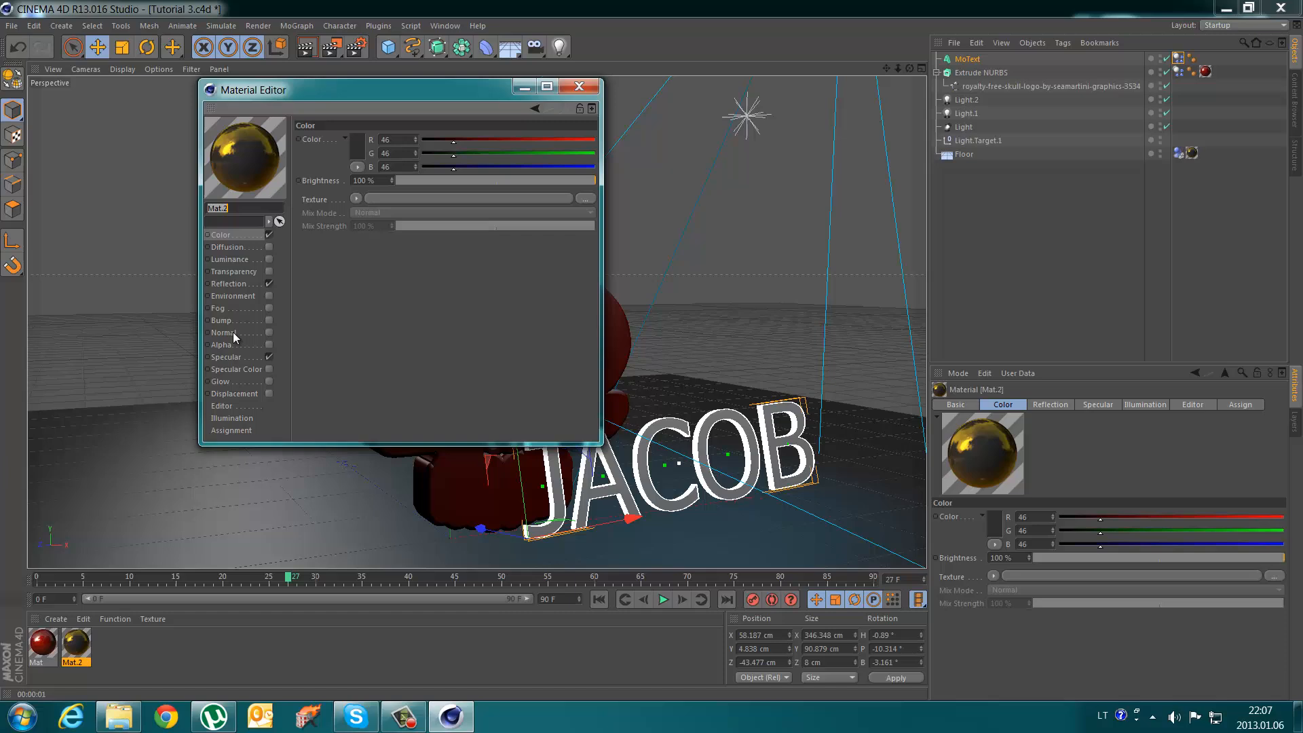
left_click(225, 285)
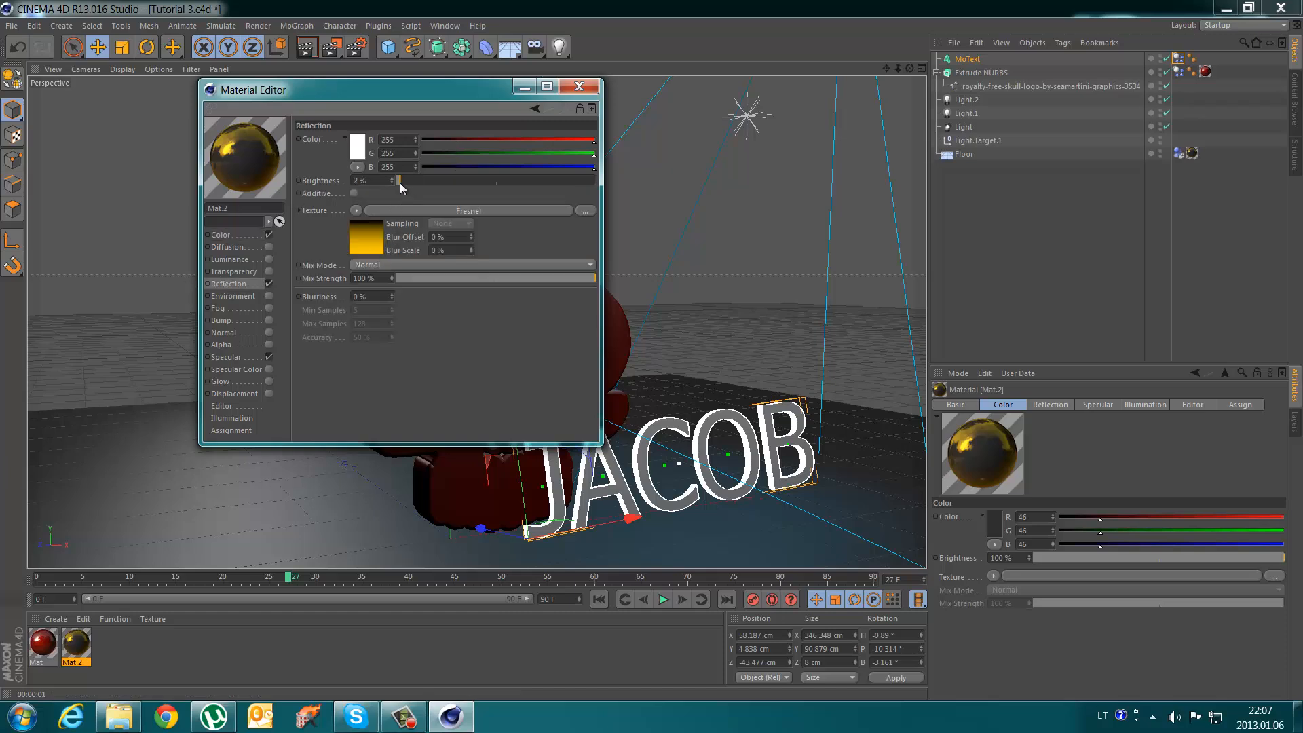
left_click(580, 86)
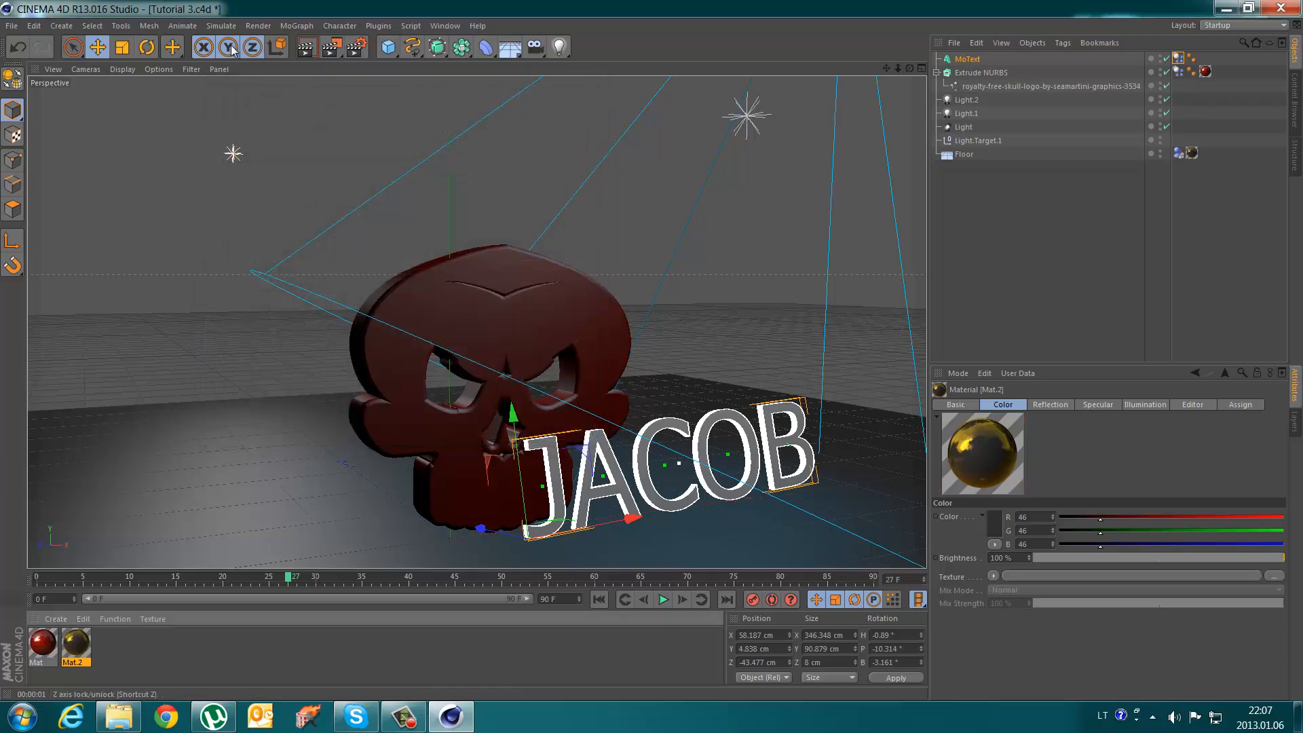
left_click(305, 47)
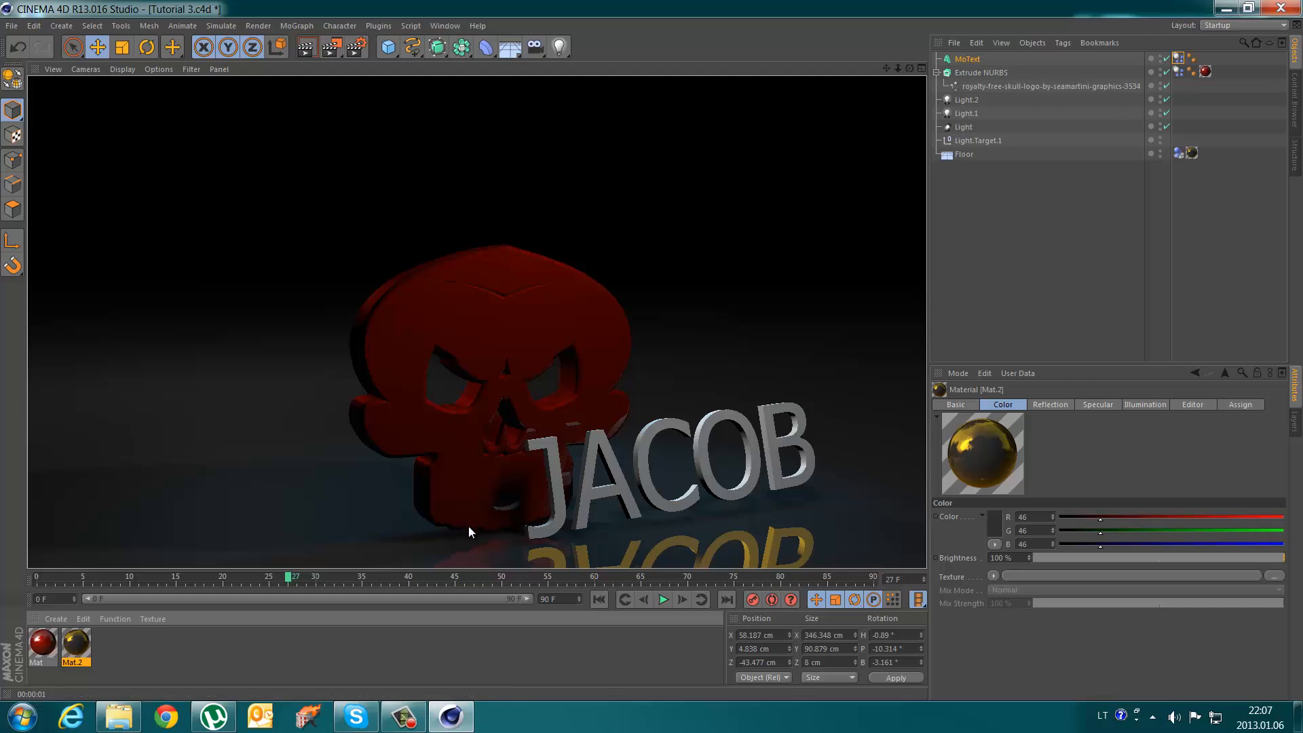
- Bring up the MoText object's properties and check the anti-aliasing options in the render settings
mouse_move(413, 714)
left_click(408, 723)
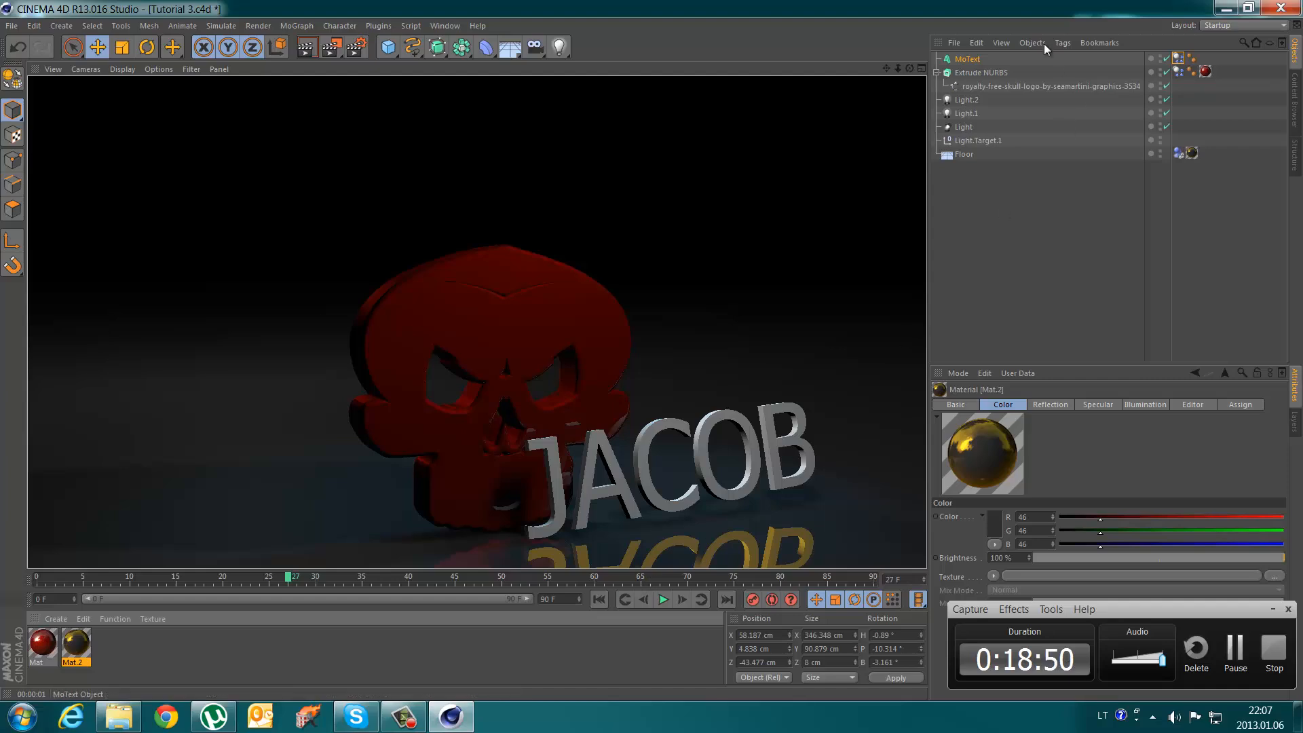
left_click(964, 61)
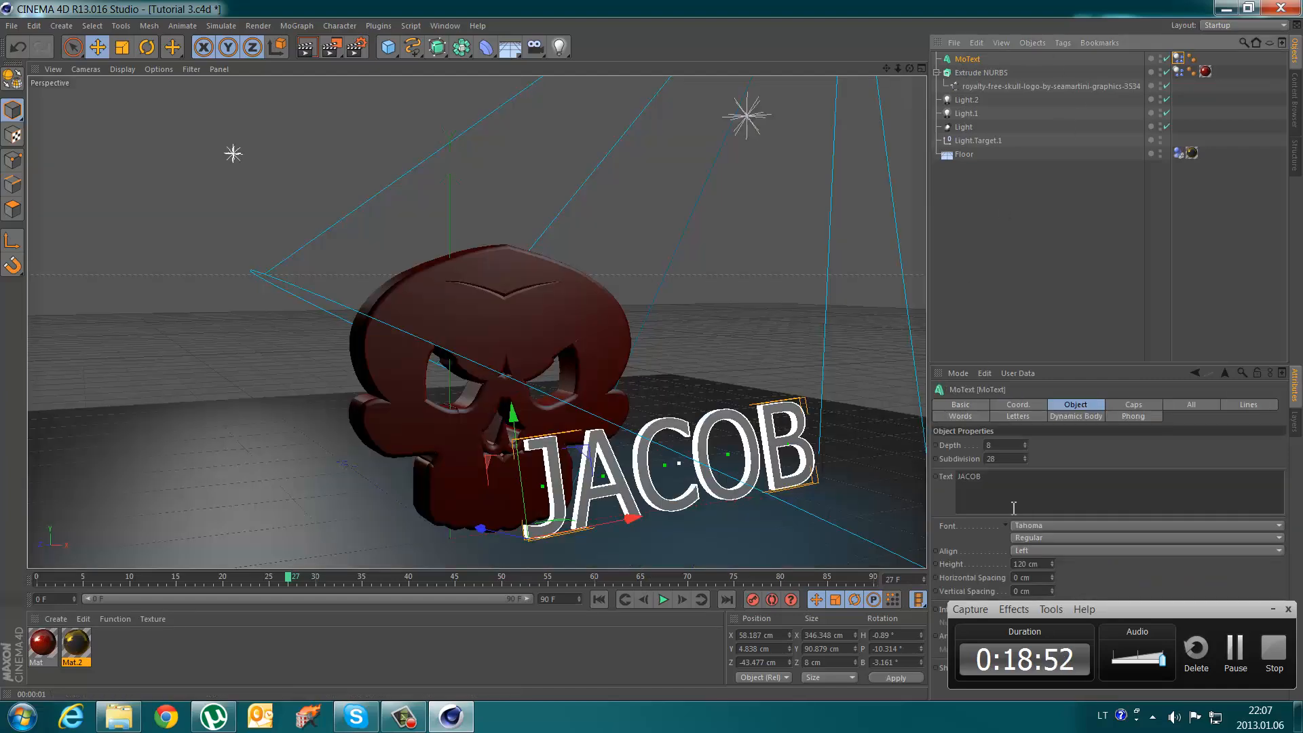
left_click(1288, 609)
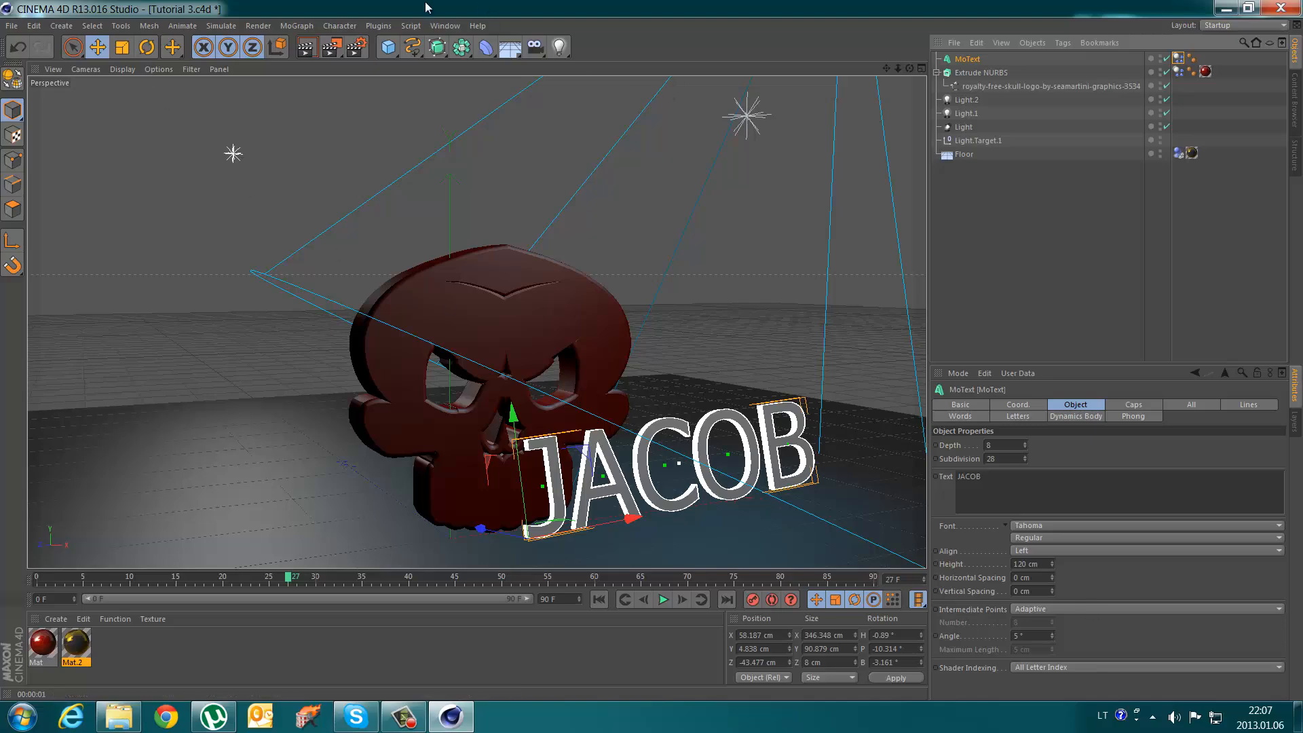
left_click(357, 49)
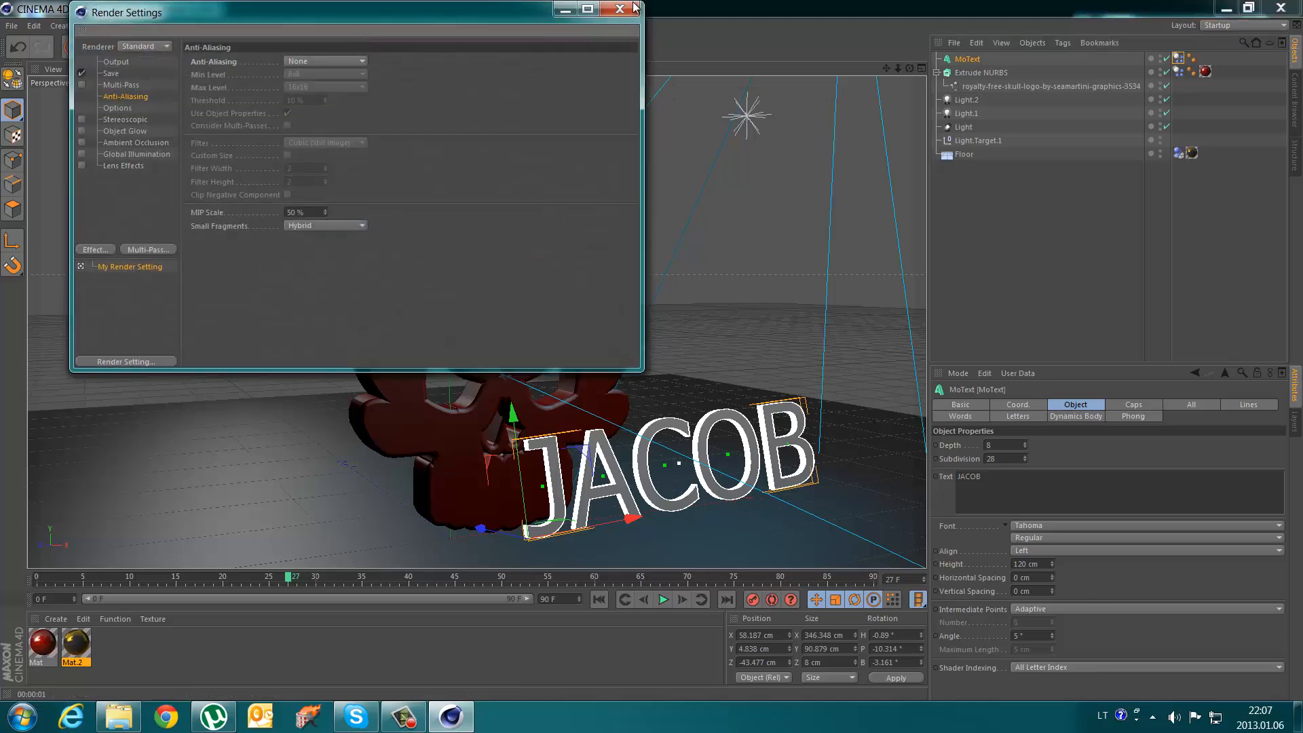
left_click(633, 8)
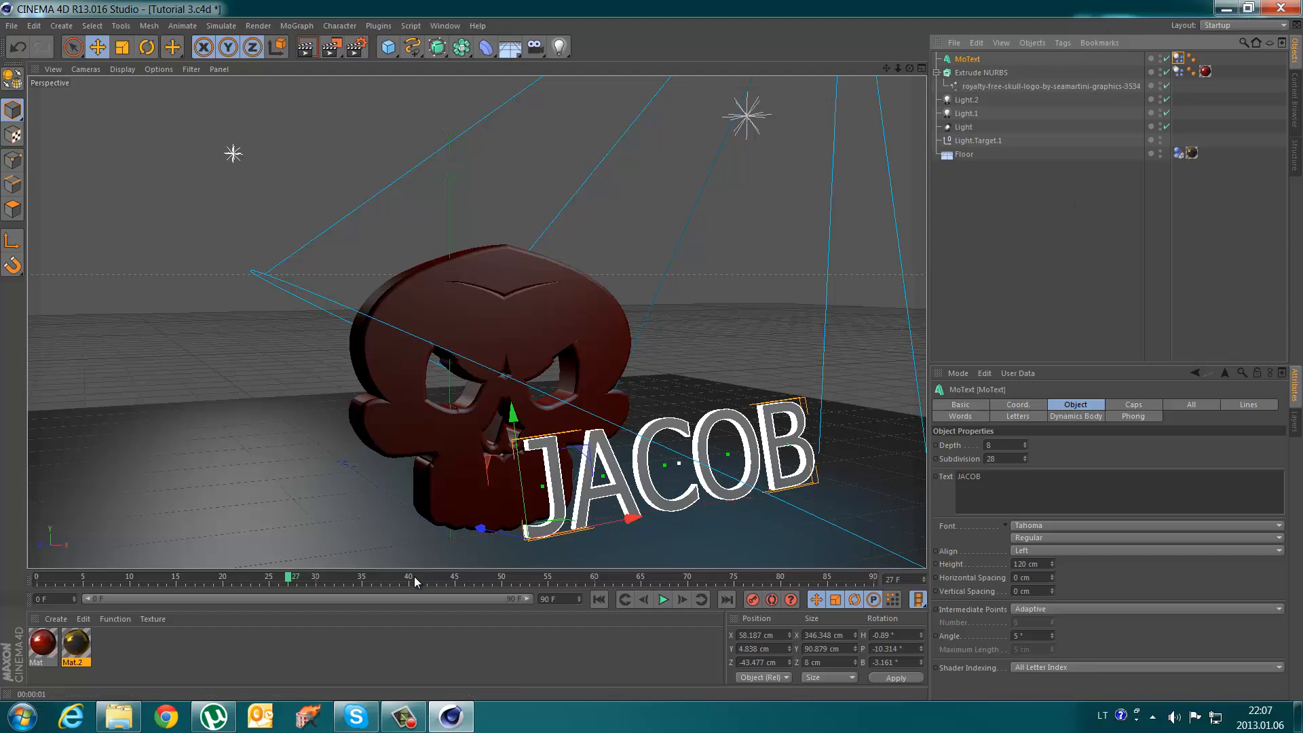
- Play the simulation on to frame 65 and change the MoText font to BN Police
left_click(663, 601)
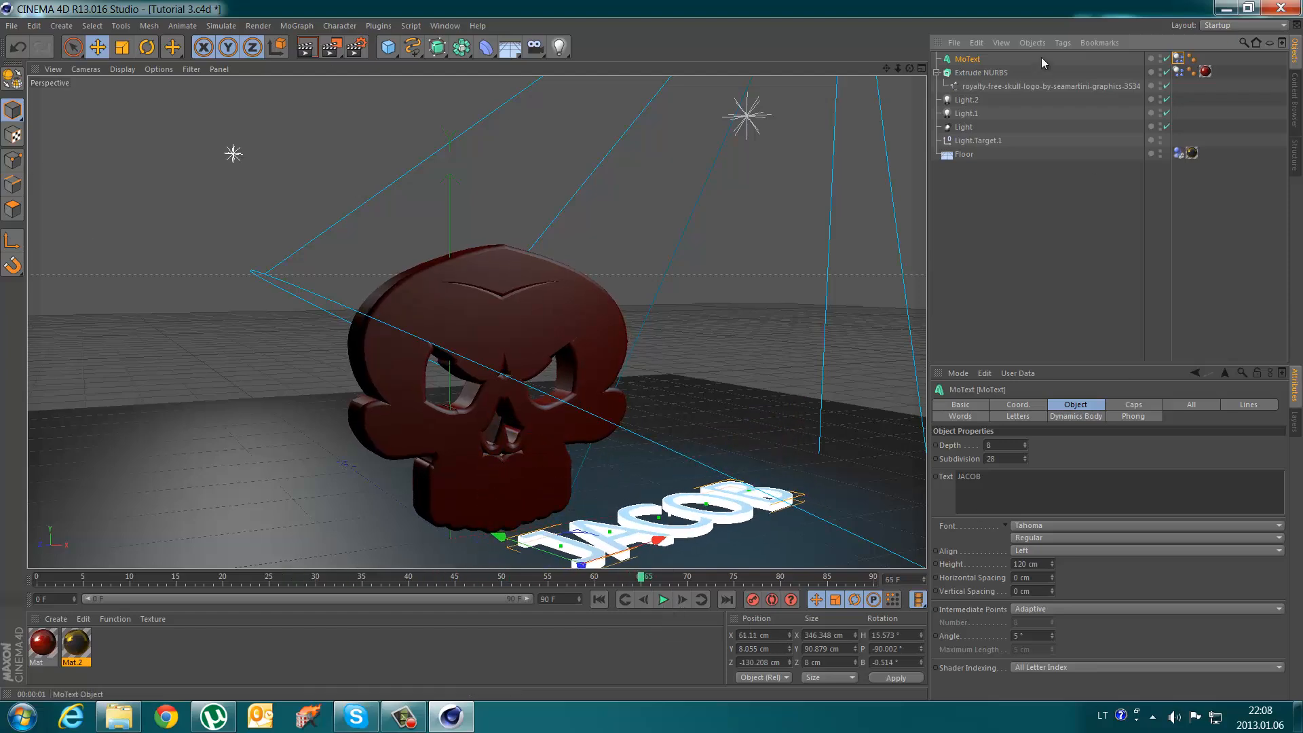
left_click(1024, 406)
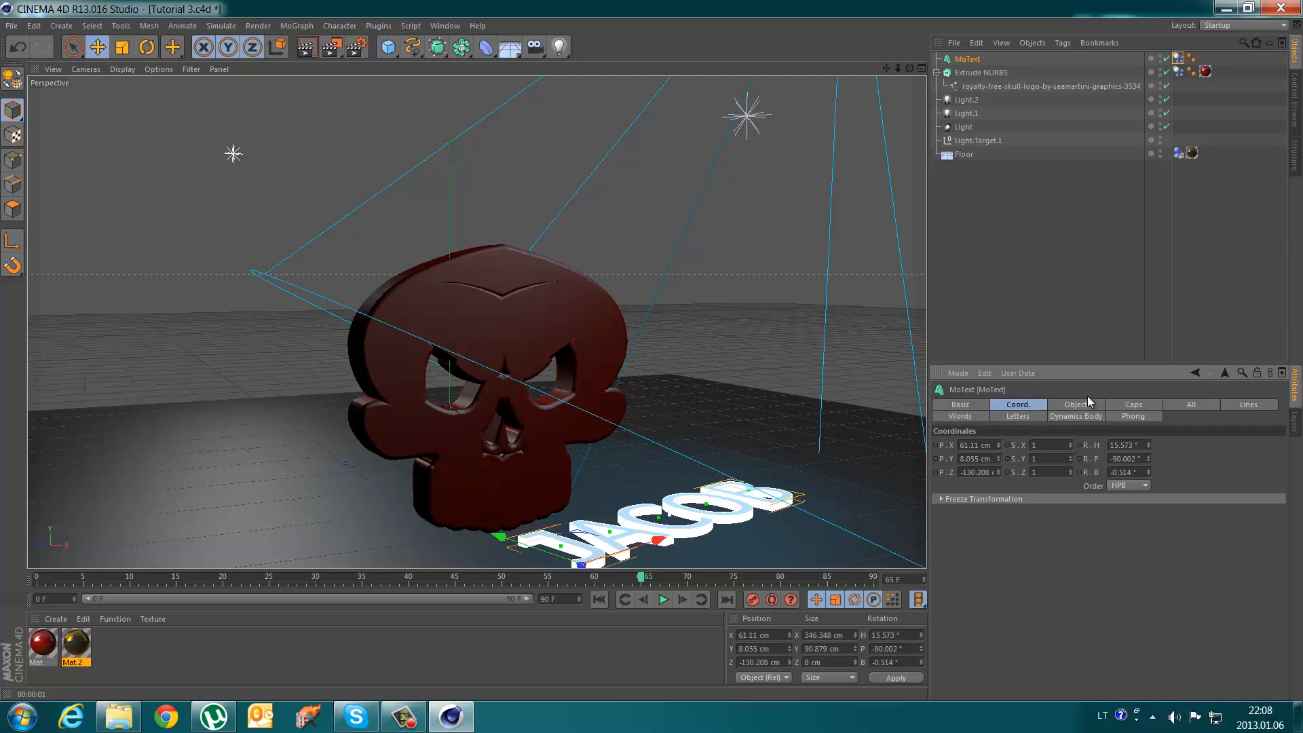
left_click(1080, 404)
left_click(1047, 528)
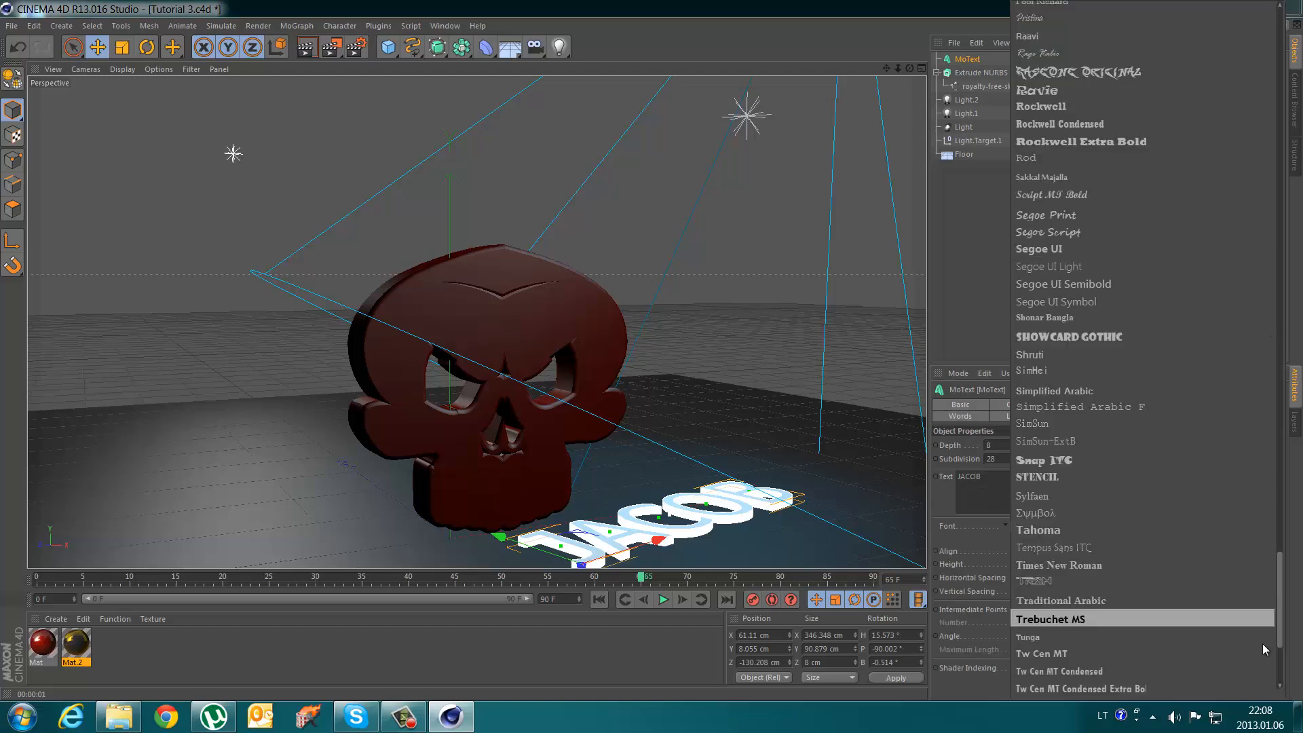
left_click_drag(1278, 625, 1240, 38)
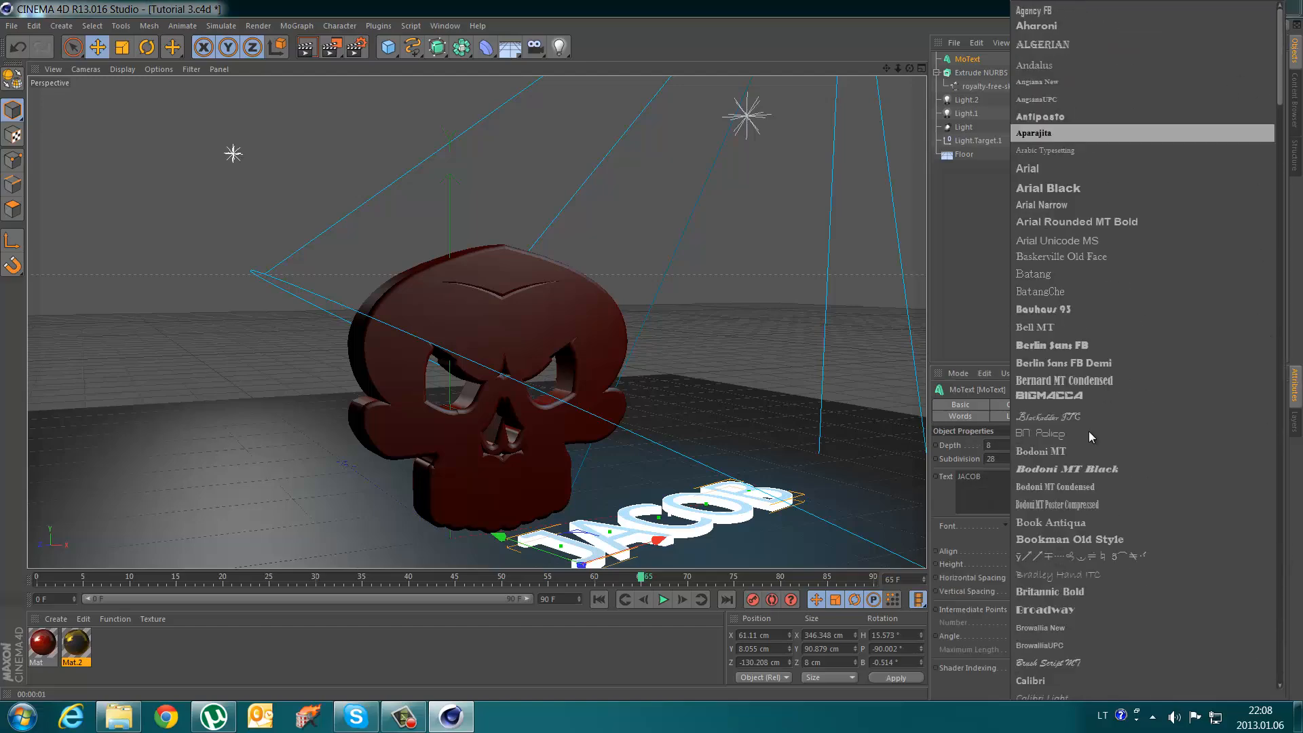
left_click(1054, 433)
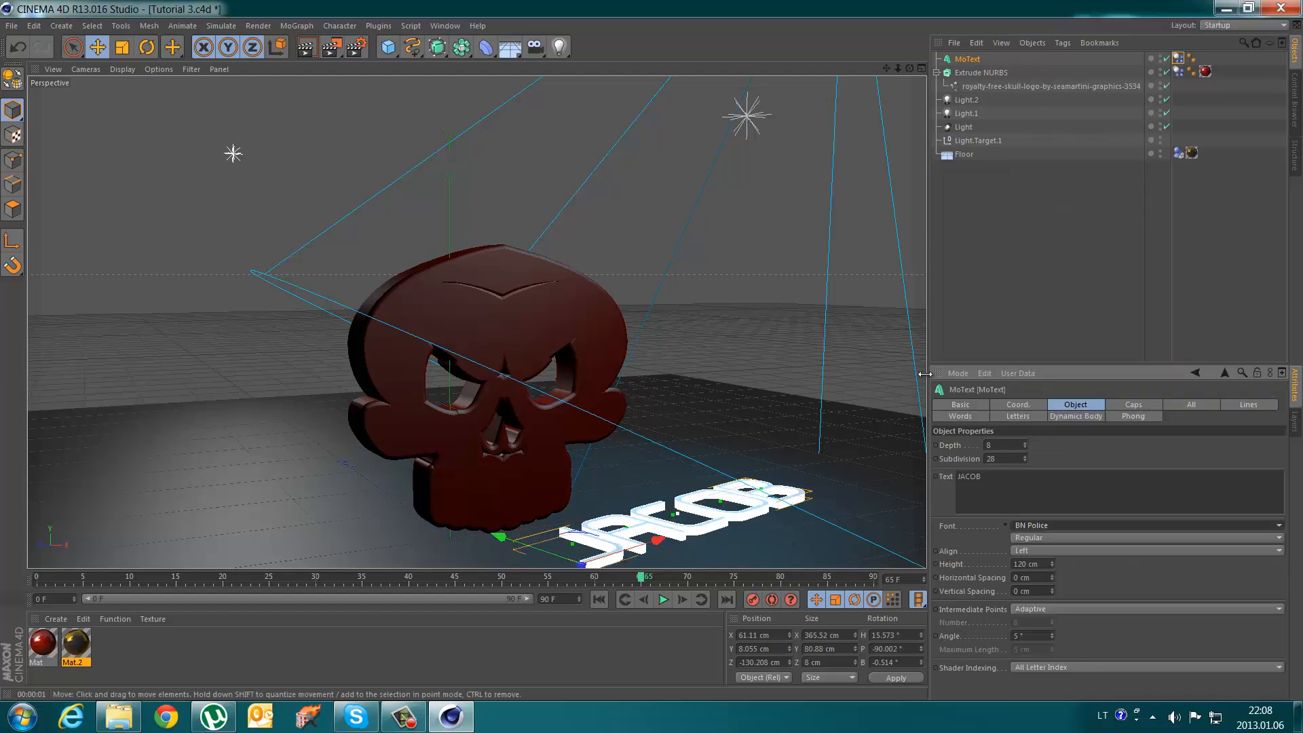
- Create a new material, give its reflection a black color, enable it and set the reflection brightness to about 28%
double_click(121, 653)
left_click_drag(39, 642, 656, 537)
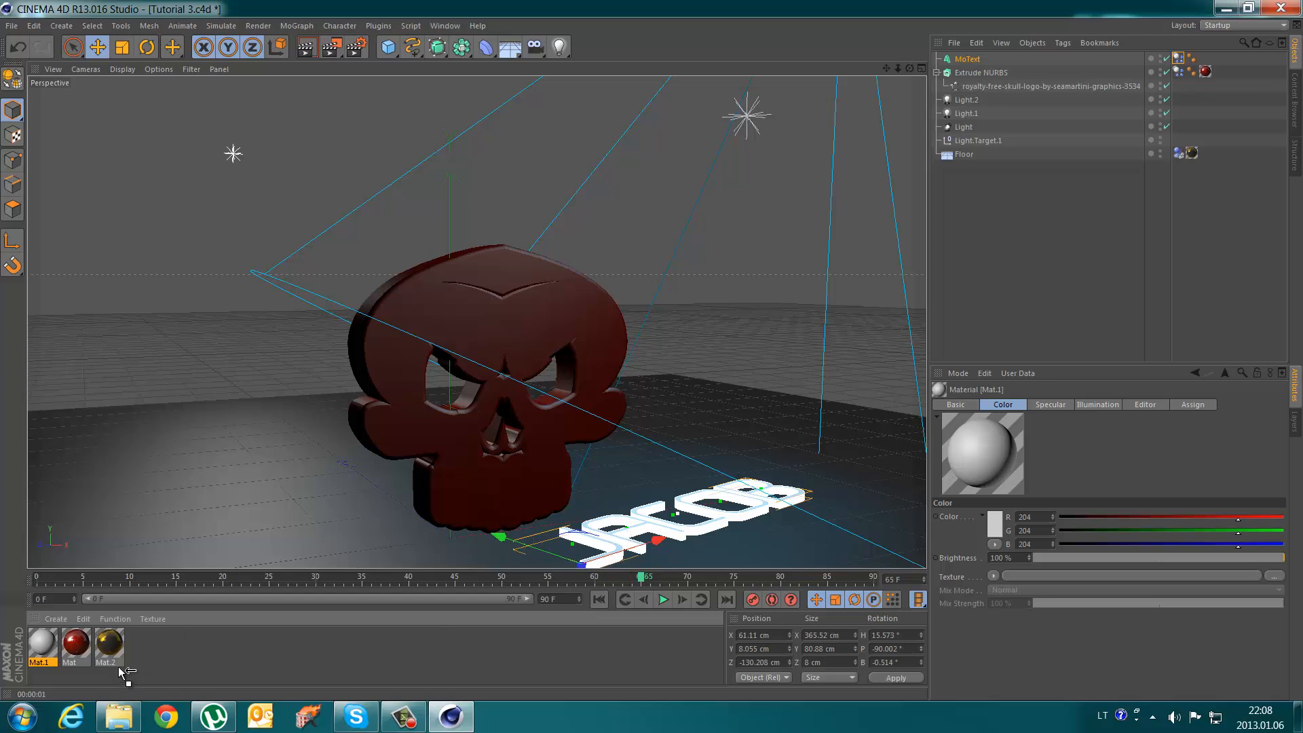
double_click(37, 651)
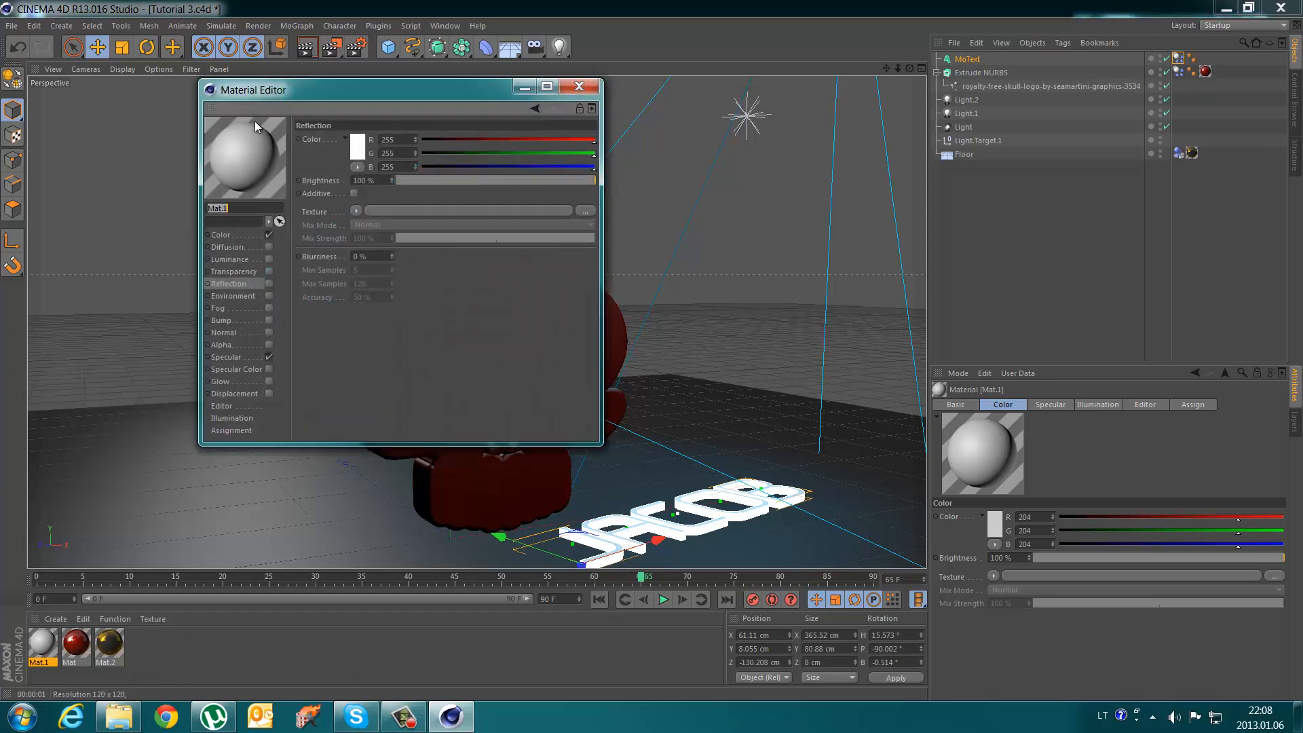
left_click(342, 139)
left_click(282, 165)
left_click(319, 207)
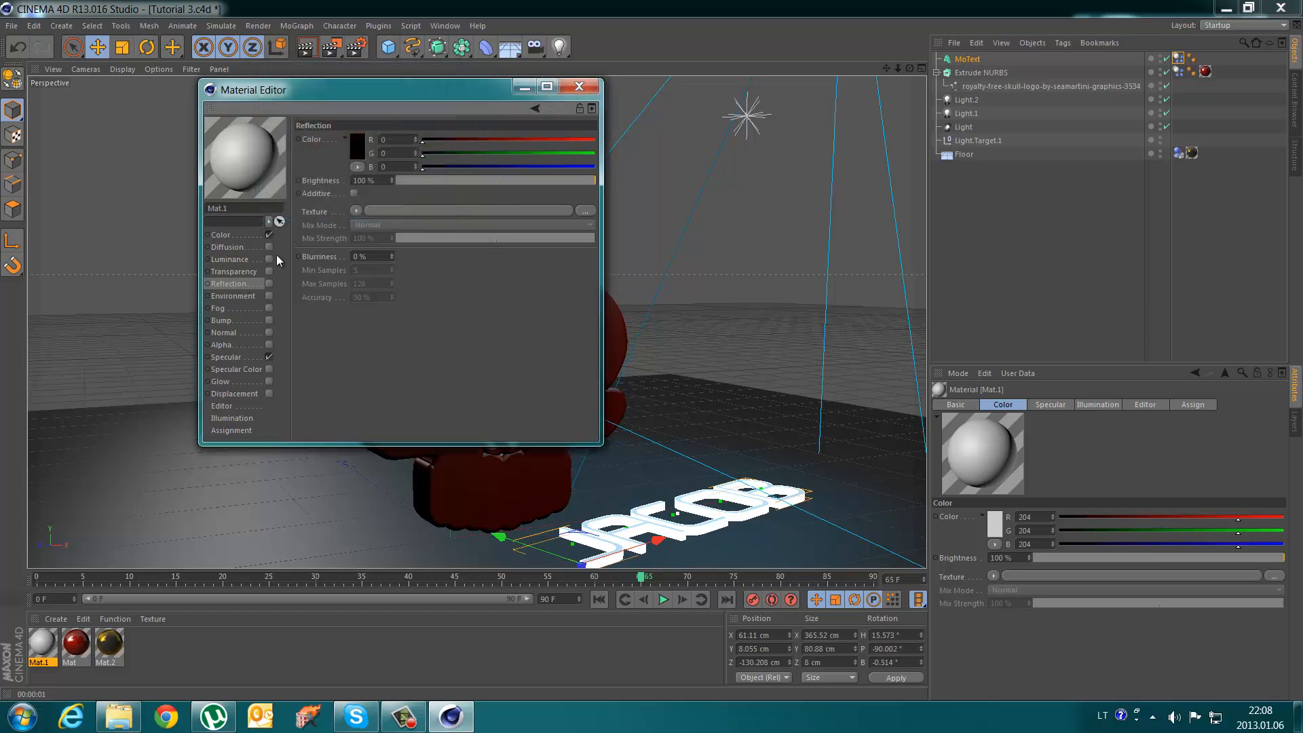
left_click(269, 285)
left_click_drag(409, 180, 436, 181)
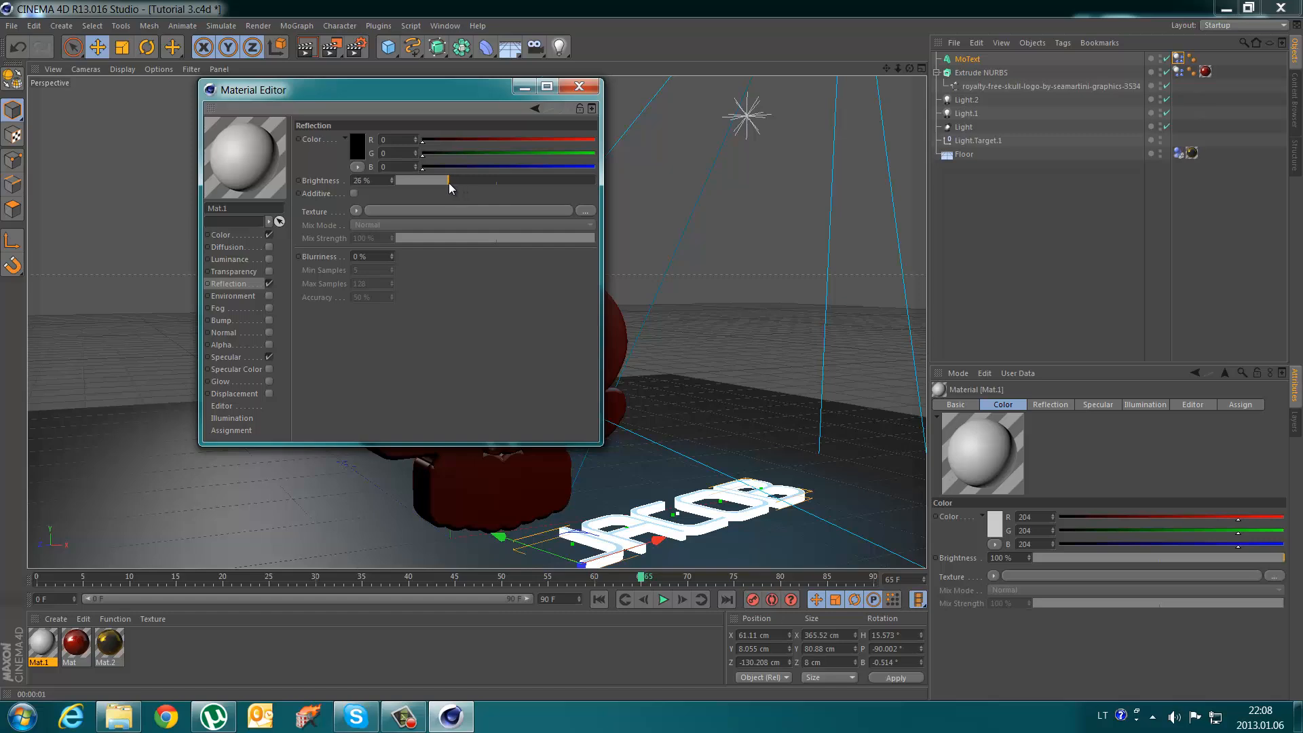
- Set the new material's specular mode to Metal and enable its glow with an inner strength of 25%
left_click(238, 357)
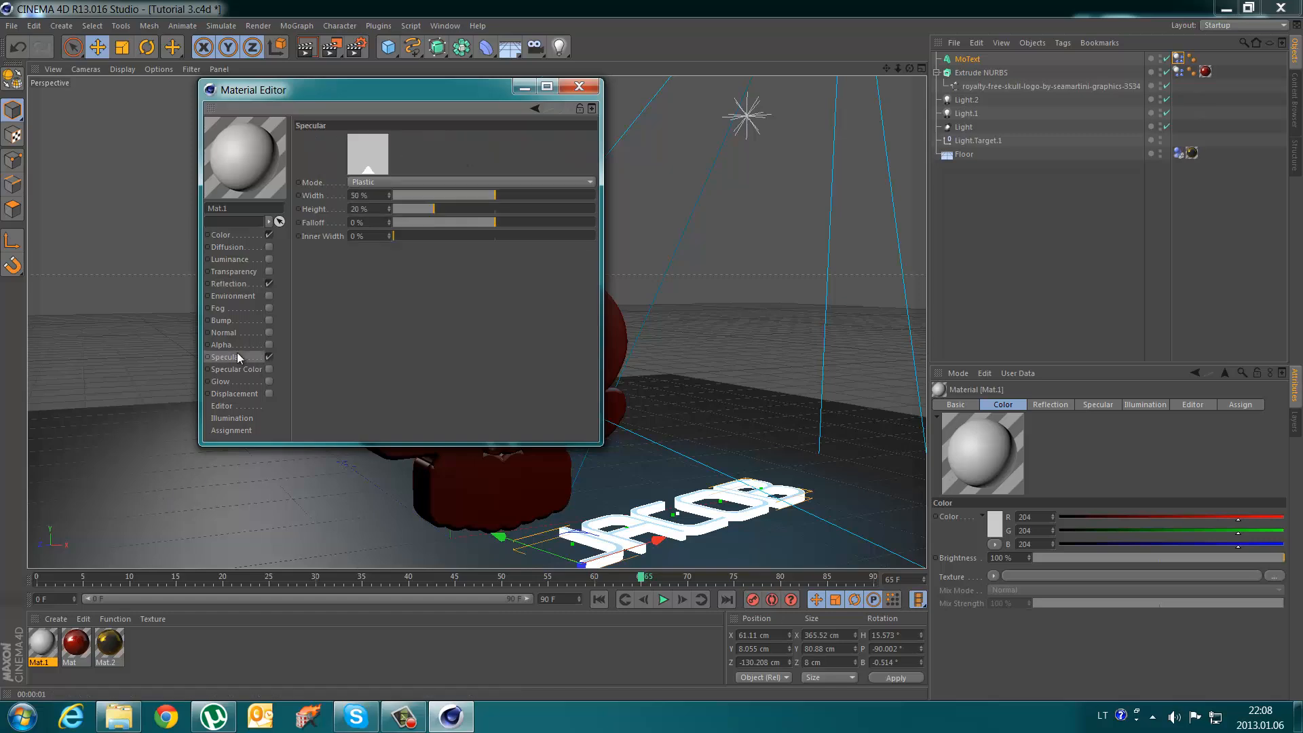
left_click(421, 182)
left_click(389, 209)
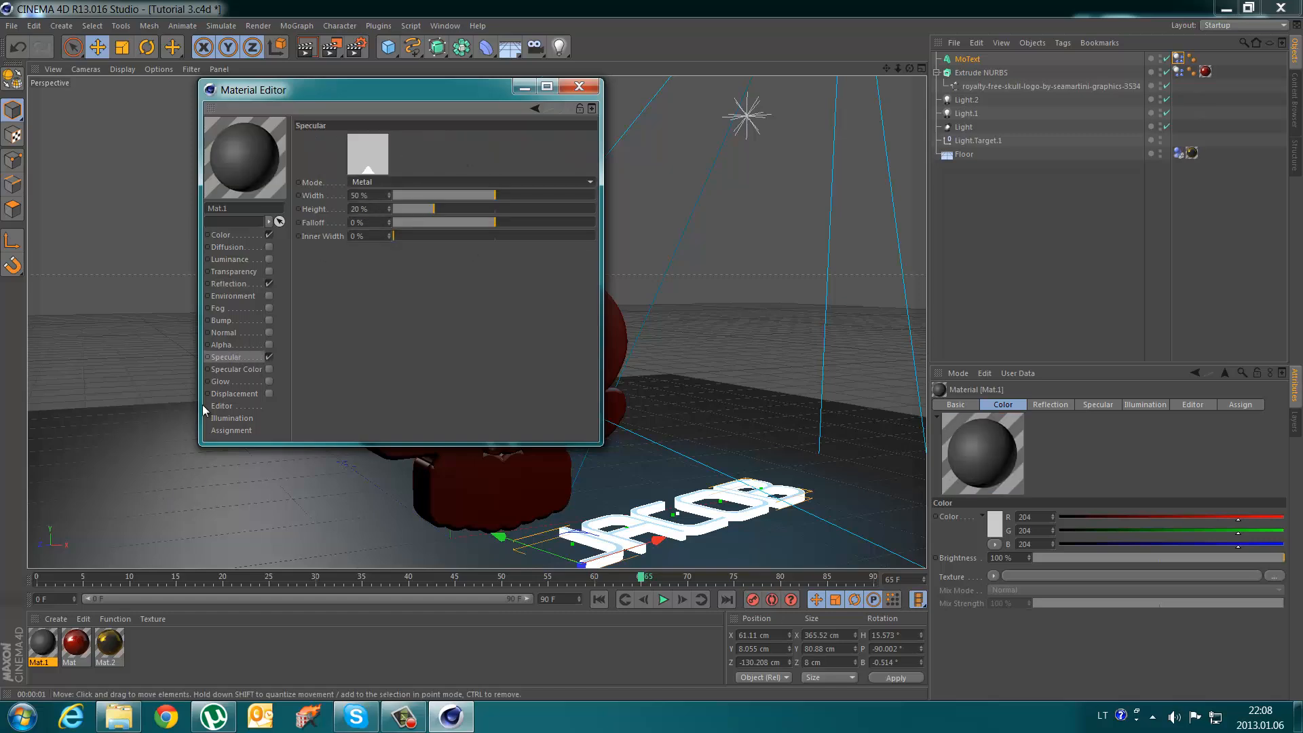
left_click(244, 384)
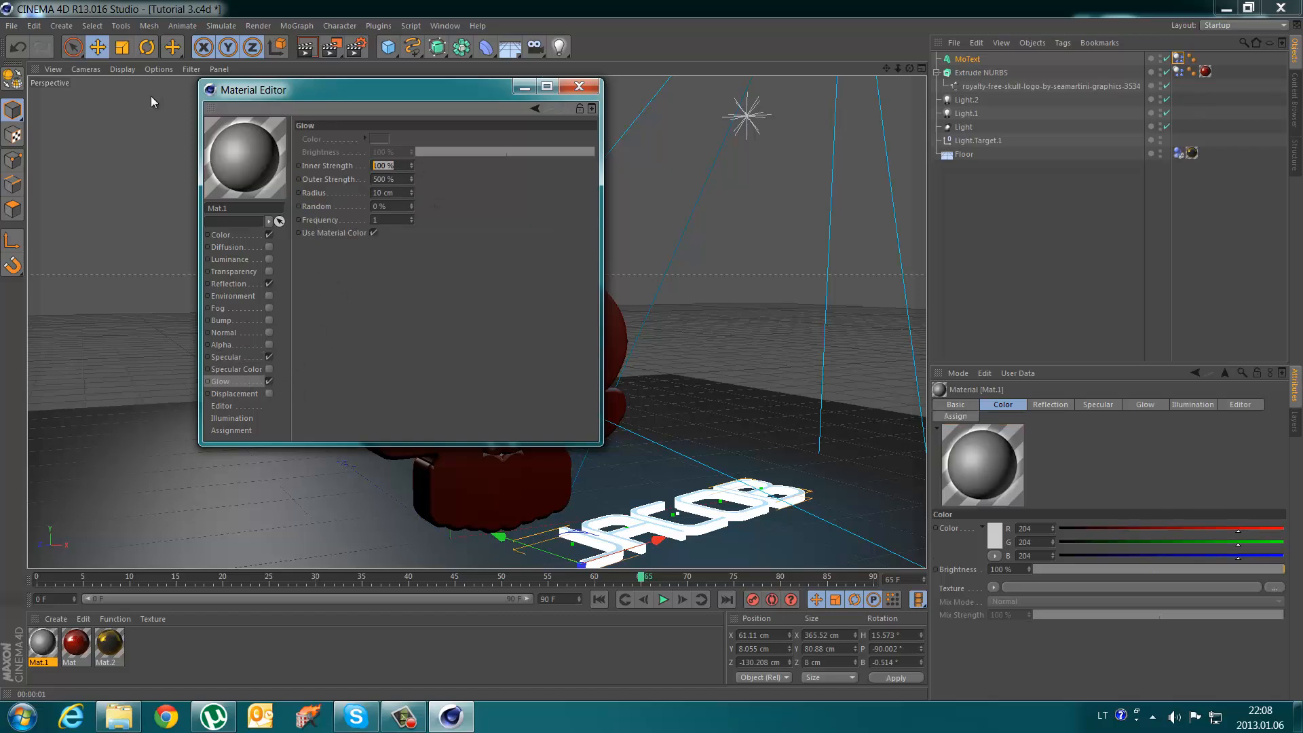
type("125")
type("25")
key("Tab")
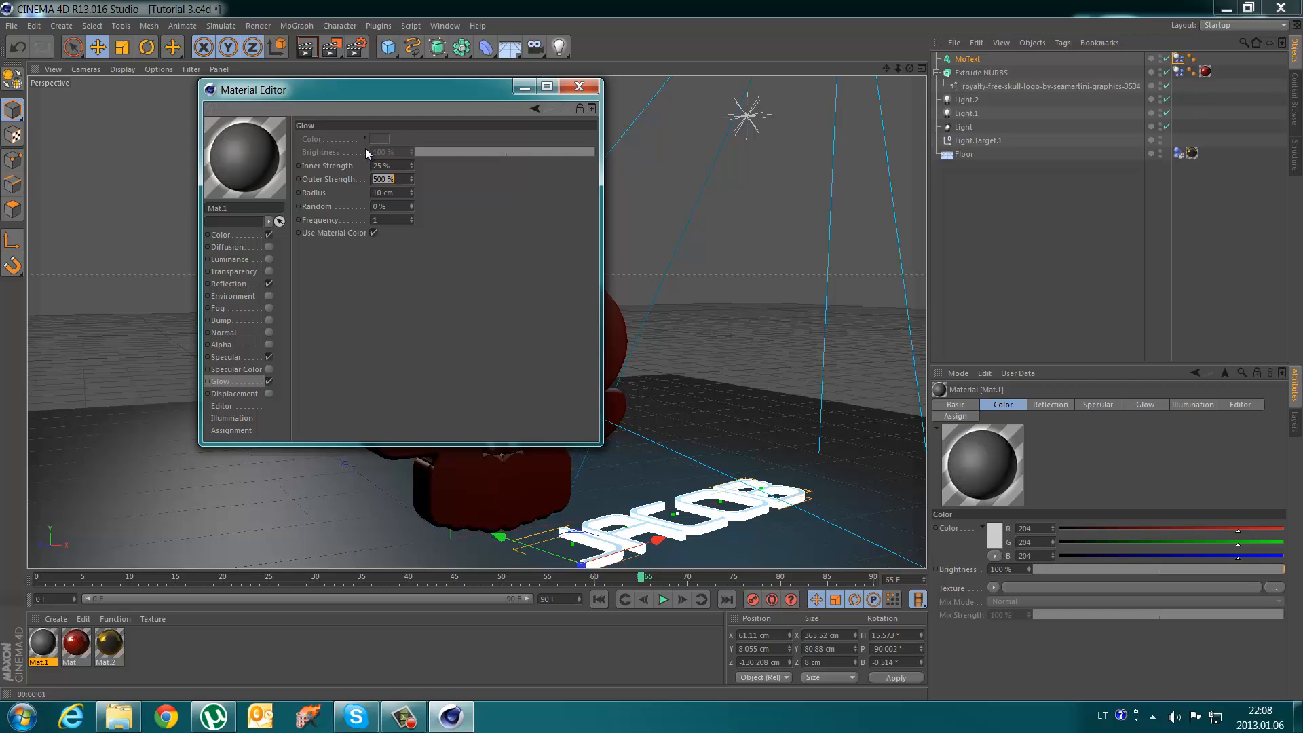
- Set the material's color to bright blue, R 0, G 123, B 255, and close the material editor
left_click(239, 234)
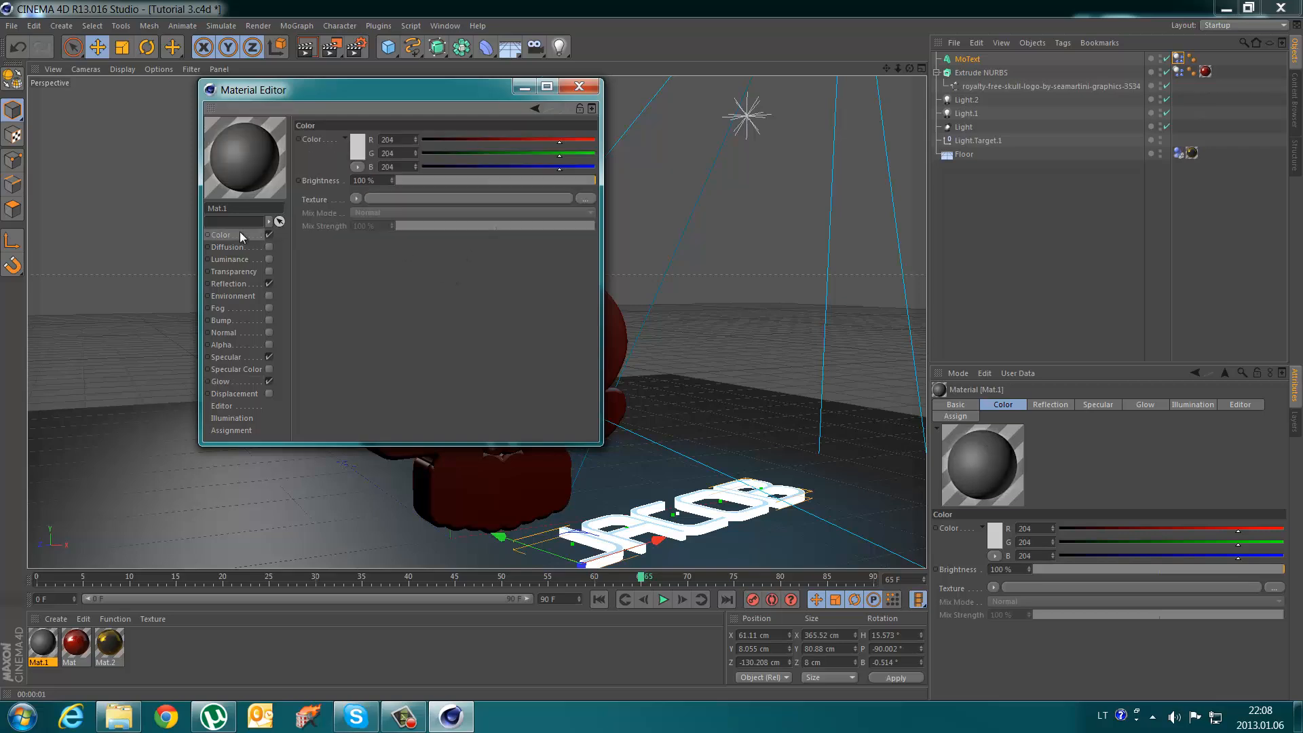
left_click(364, 144)
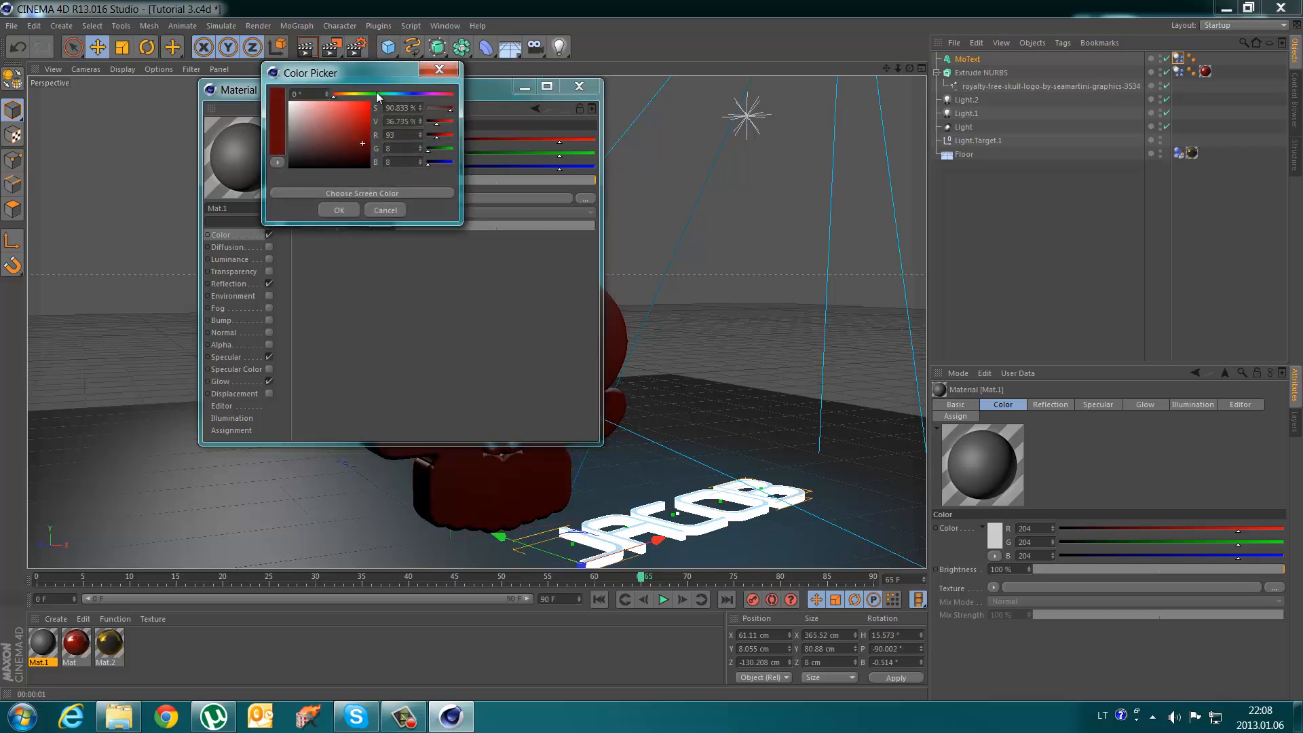
left_click(376, 95)
mouse_move(363, 110)
left_mouse_down()
mouse_move(372, 124)
mouse_move(422, 96)
mouse_move(387, 97)
mouse_move(403, 96)
left_mouse_up()
left_click(368, 109)
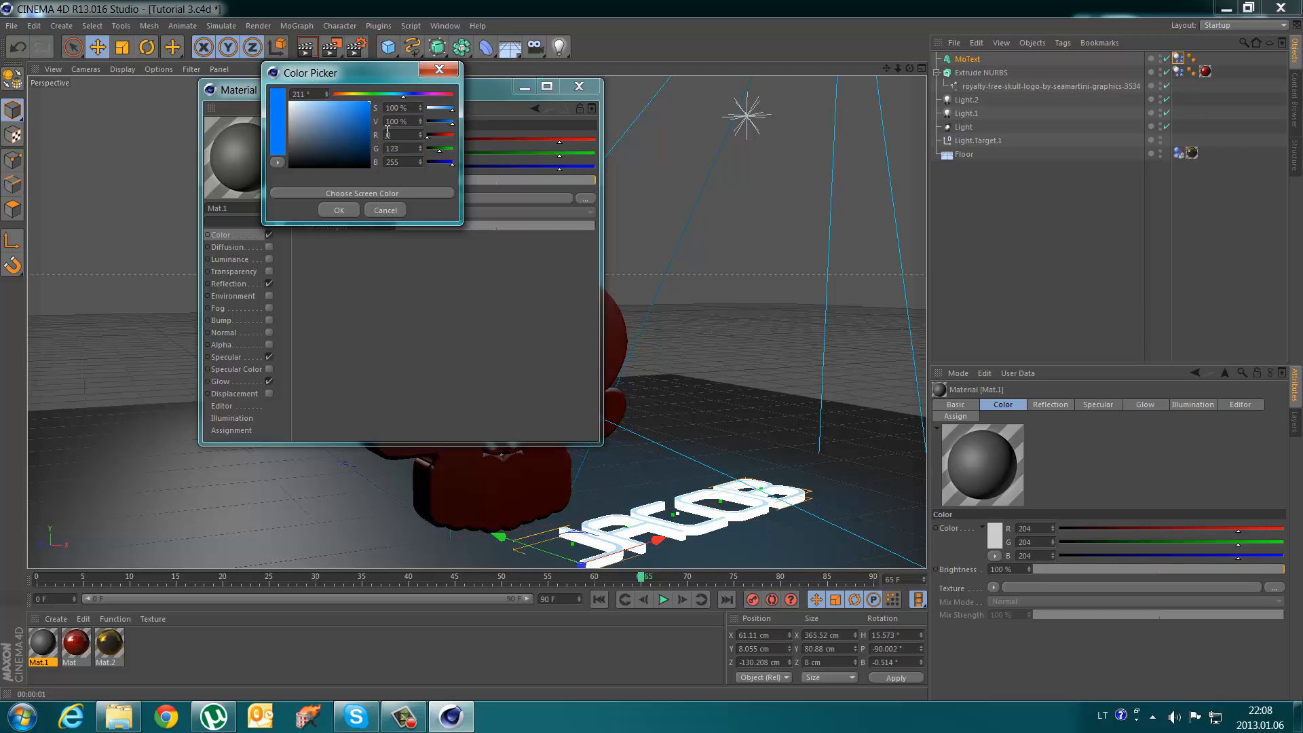
left_click(339, 210)
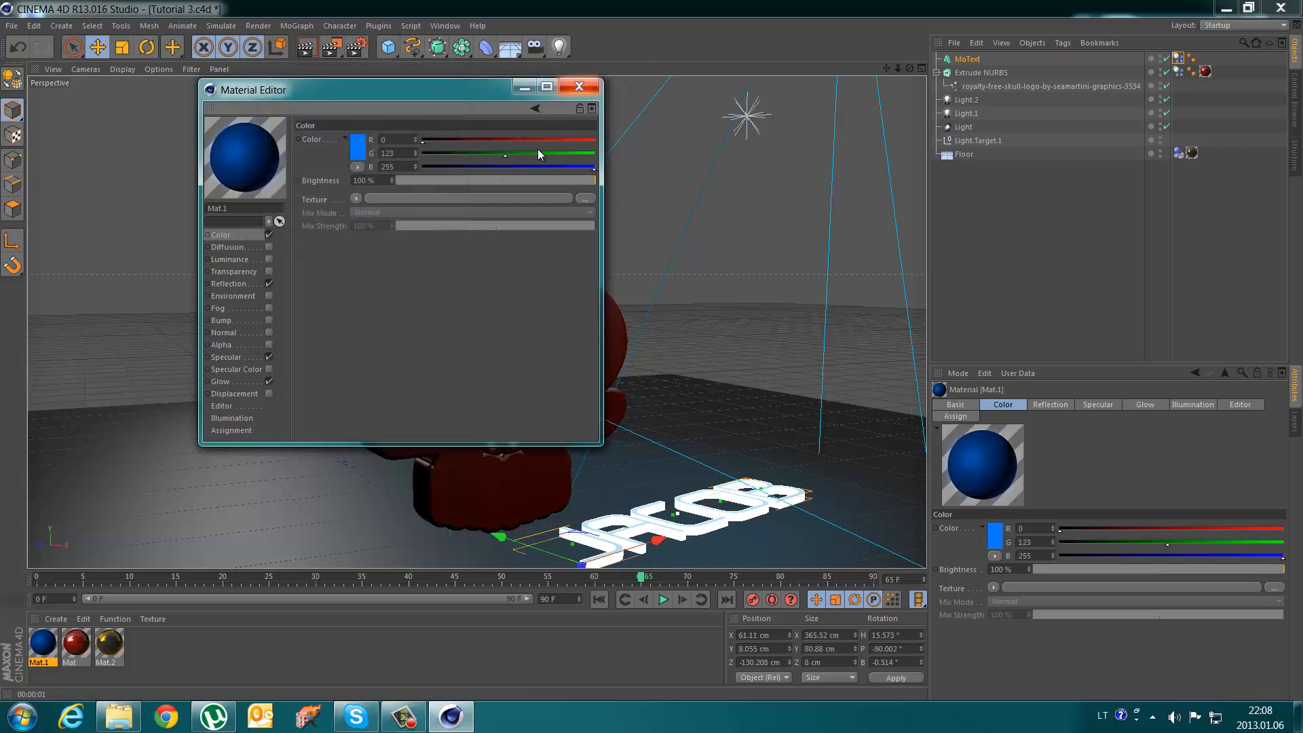
left_click(579, 86)
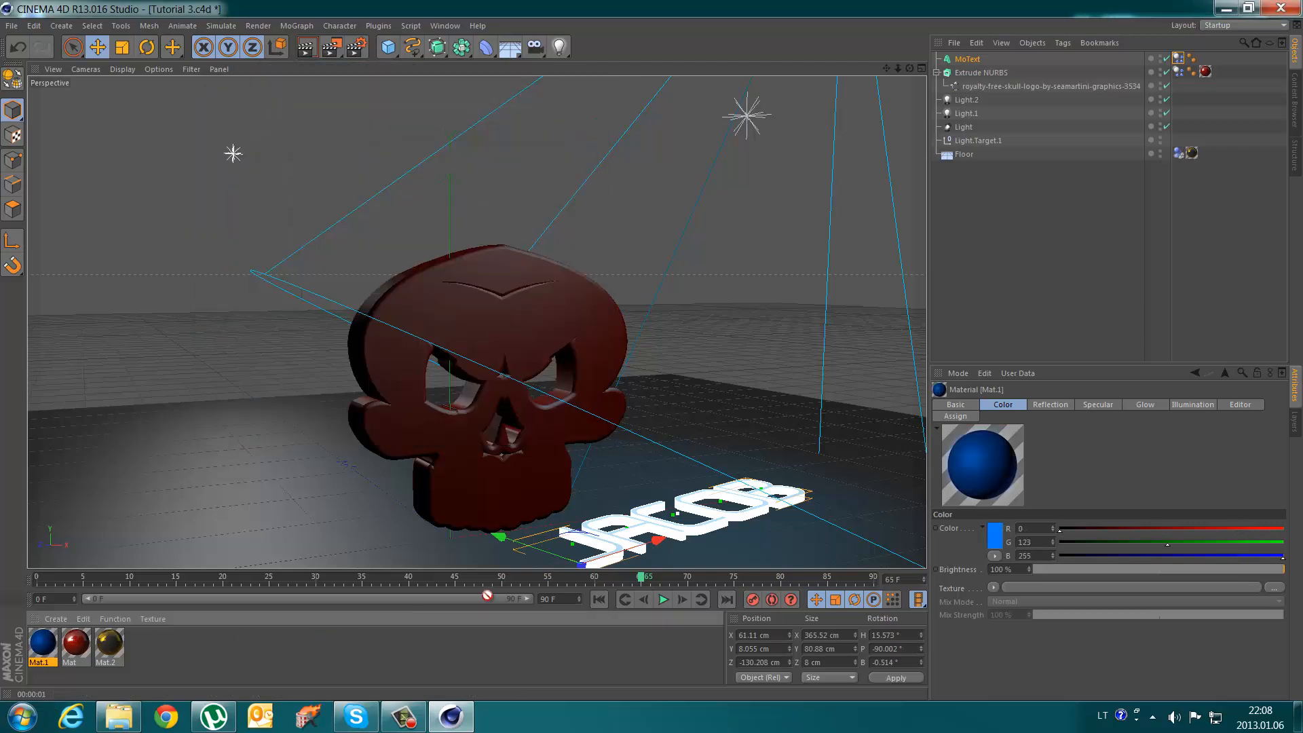
- Apply the blue material Mat.1 to the MoText lettering and render the active view
left_click_drag(638, 543, 617, 545)
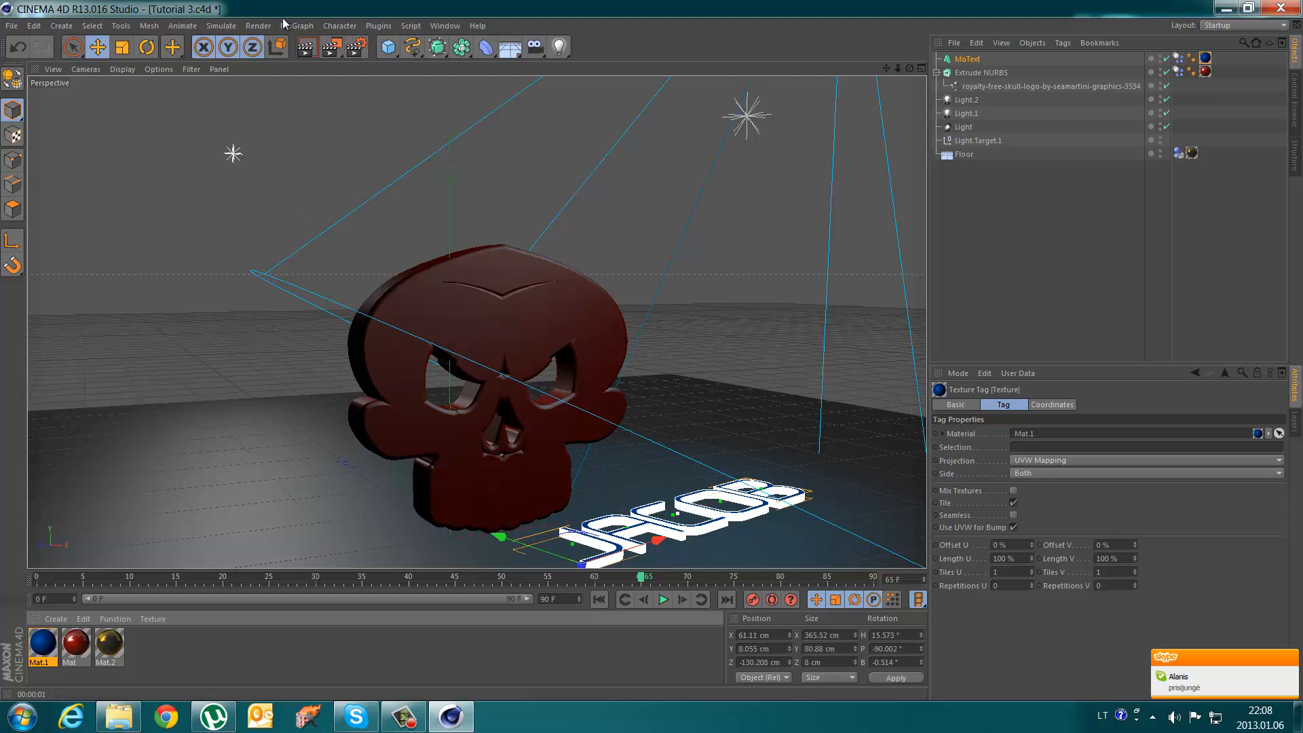
left_click(306, 46)
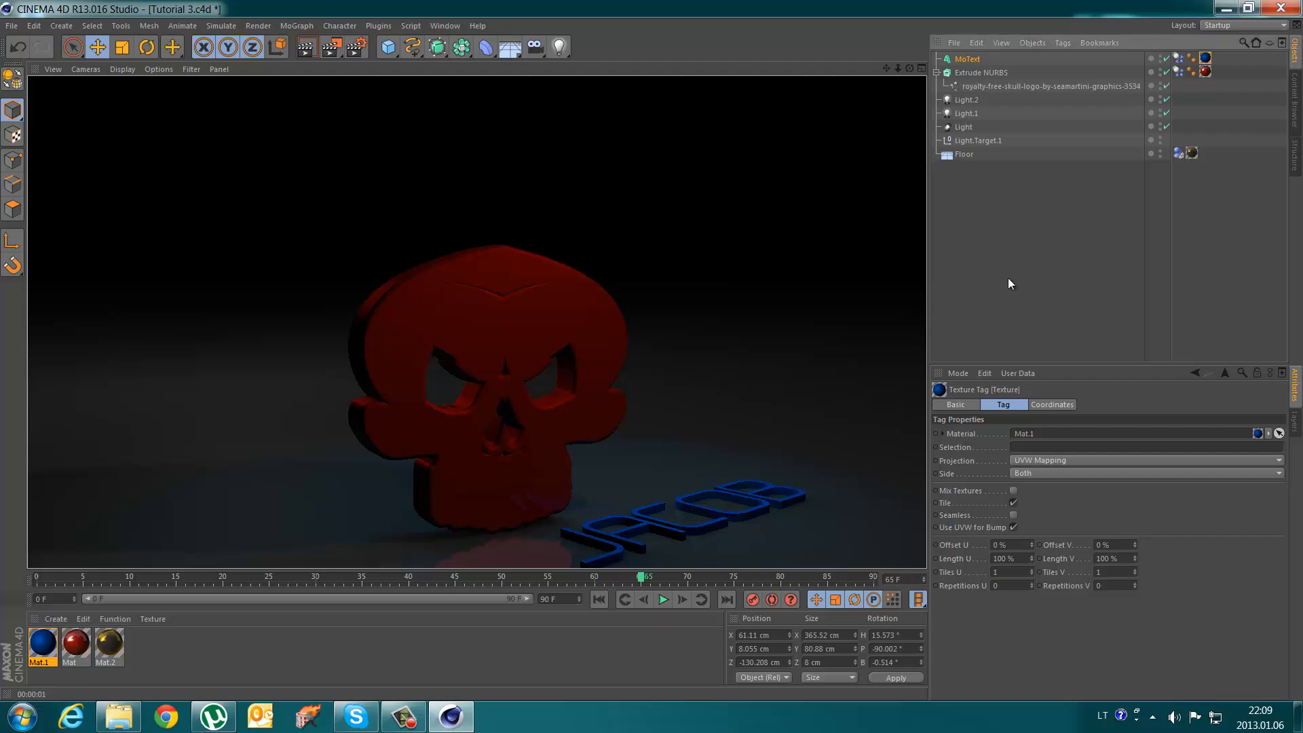
- Add an omni light and move it to about X 537 cm, Y 294 cm, above and beside the lettering
left_click(560, 47)
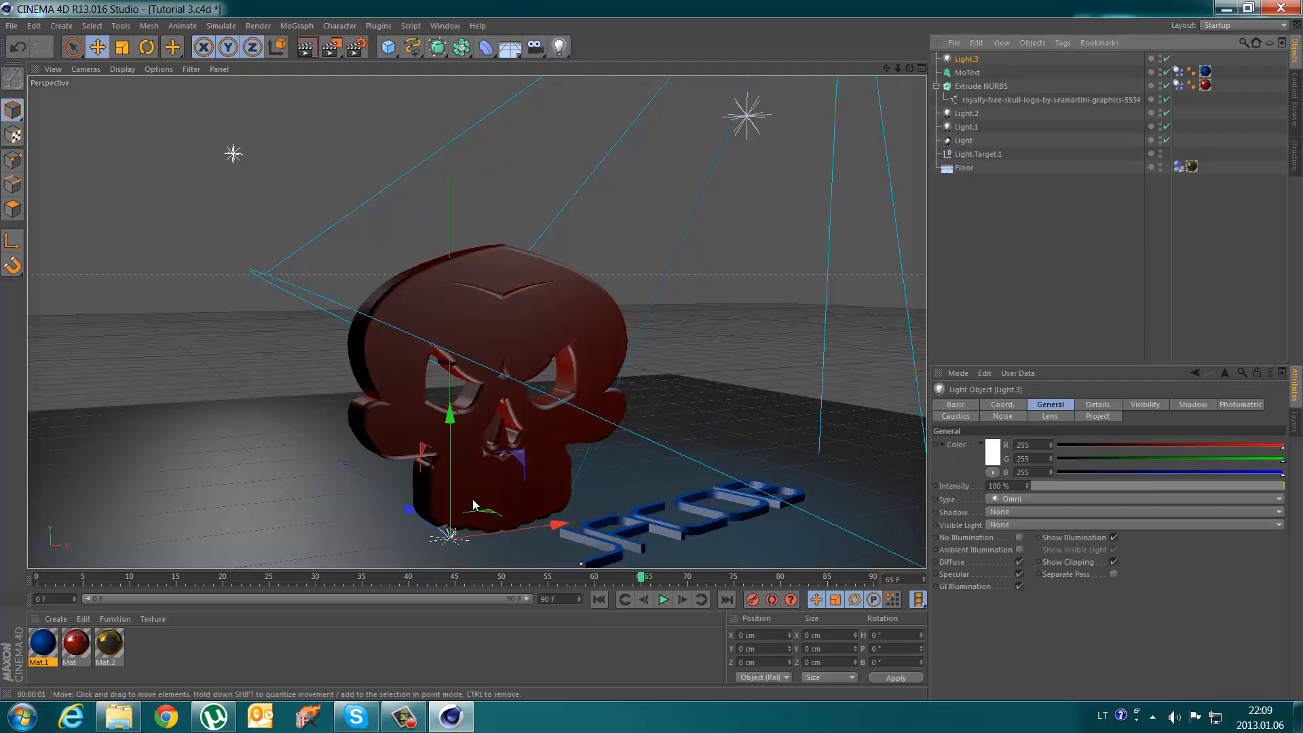
left_click_drag(450, 506, 452, 370)
left_click_drag(557, 387, 903, 370)
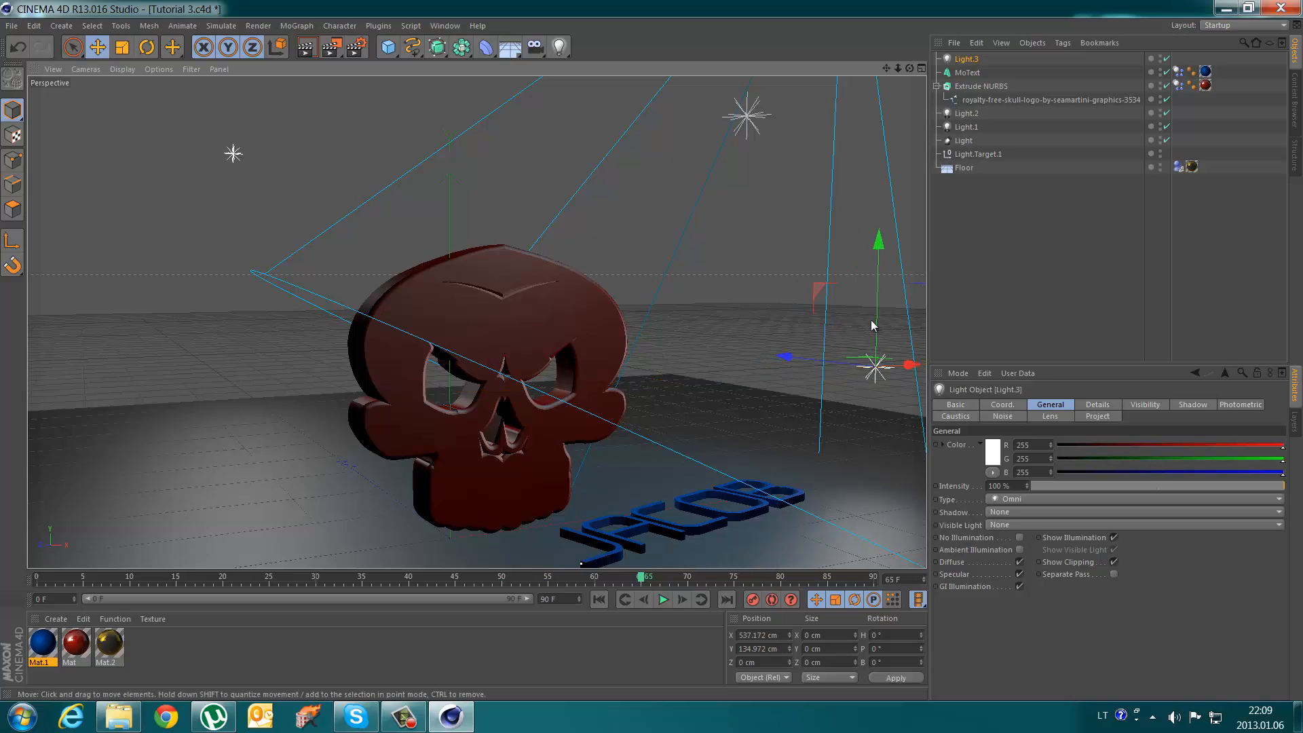
left_click_drag(878, 320, 865, 182)
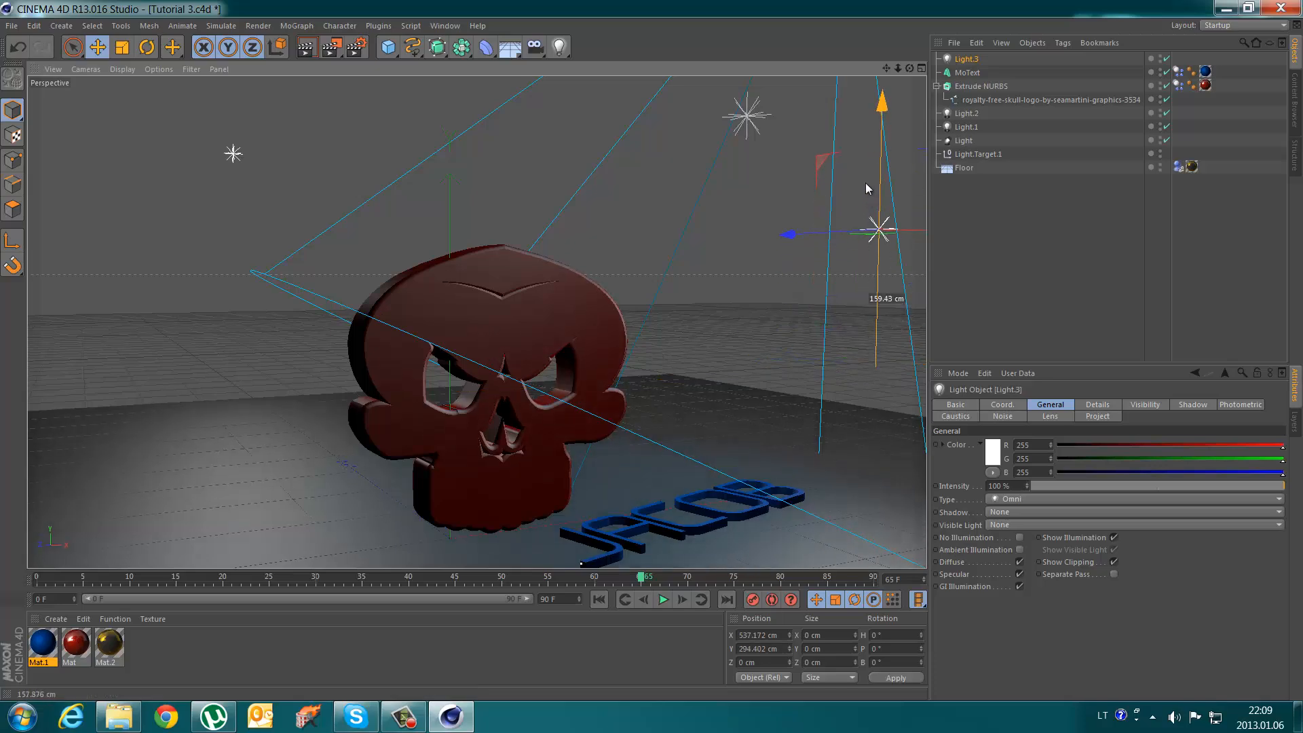
- Make the new light green (R 0, G 252, B 29) with 30% intensity and soft shadow maps, and test-render the view
double_click(995, 455)
left_click(1008, 407)
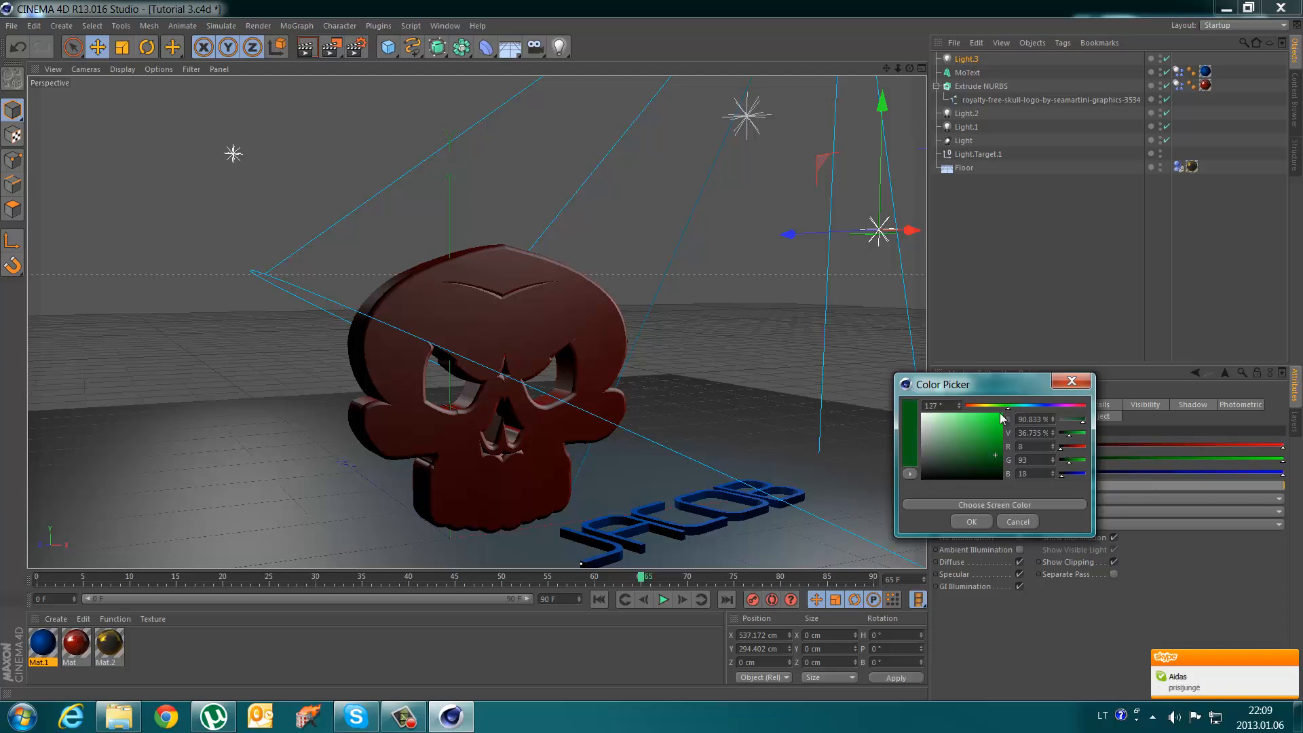
left_click_drag(1002, 419, 1003, 413)
left_click(972, 521)
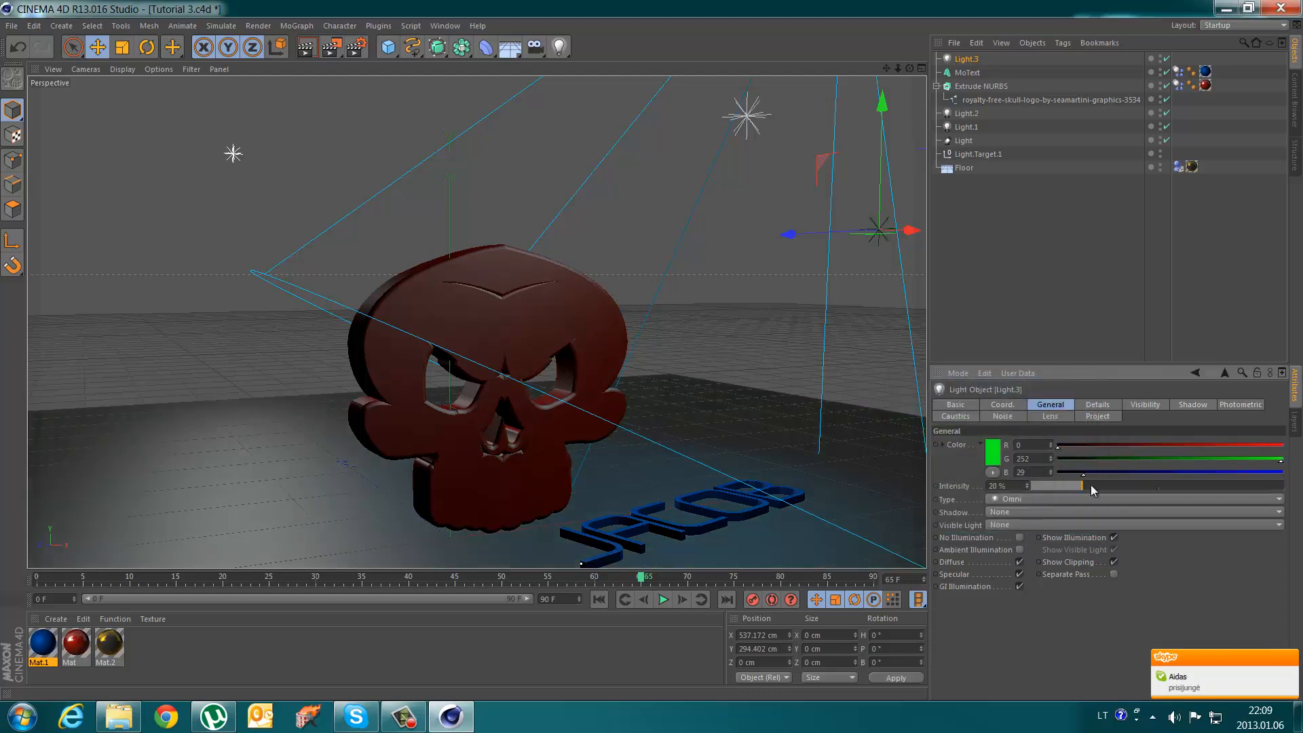
left_click(1081, 510)
left_click(1037, 544)
left_click(306, 47)
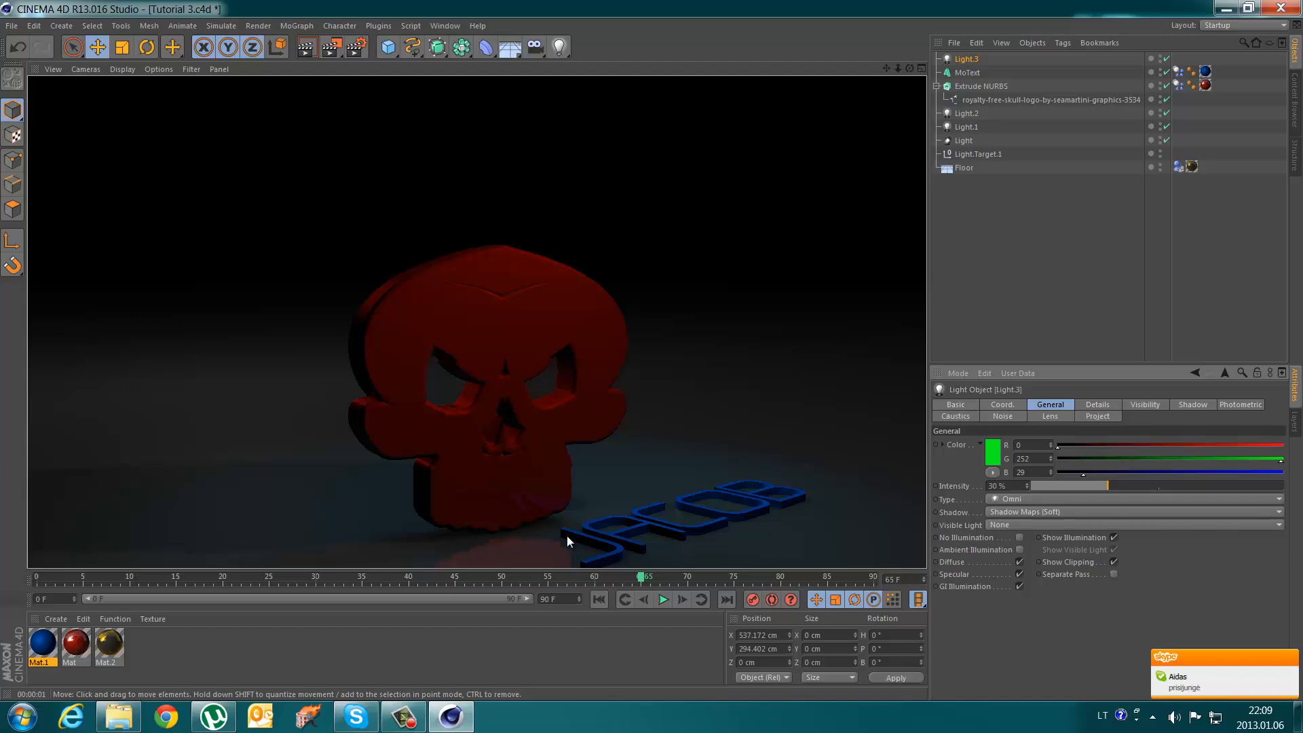
left_click(677, 480)
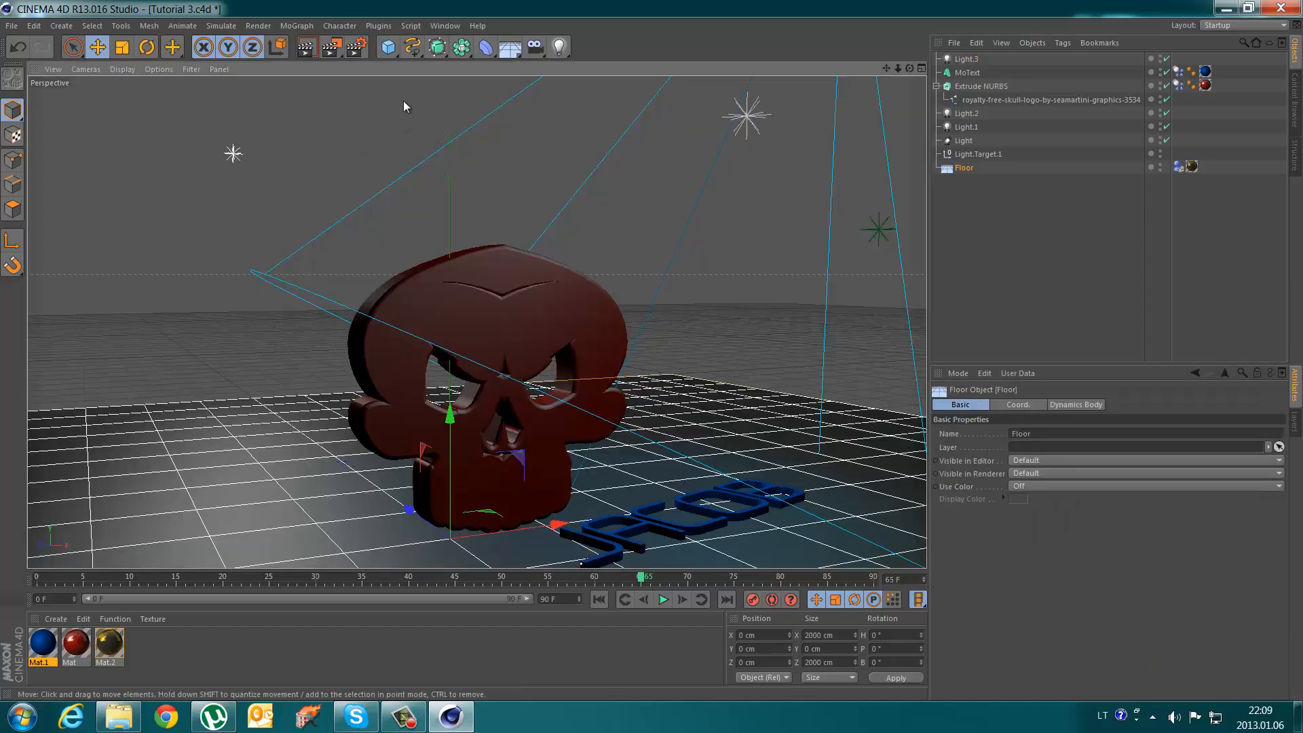
- Set anti-aliasing to Best with minimum level 1x1 and maximum level 2x2, and enable Ambient Occlusion and Global Illumination for the render
left_click(357, 47)
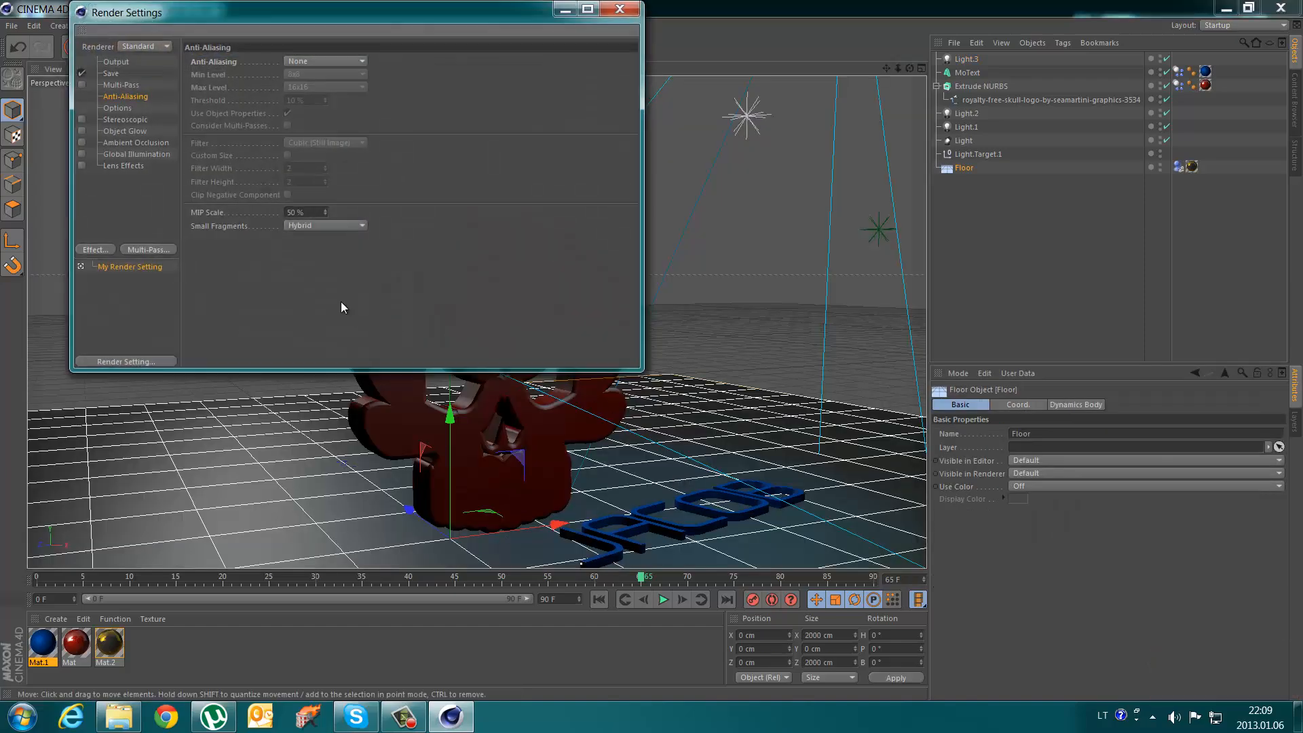
left_click(316, 63)
left_click(304, 107)
left_click(298, 74)
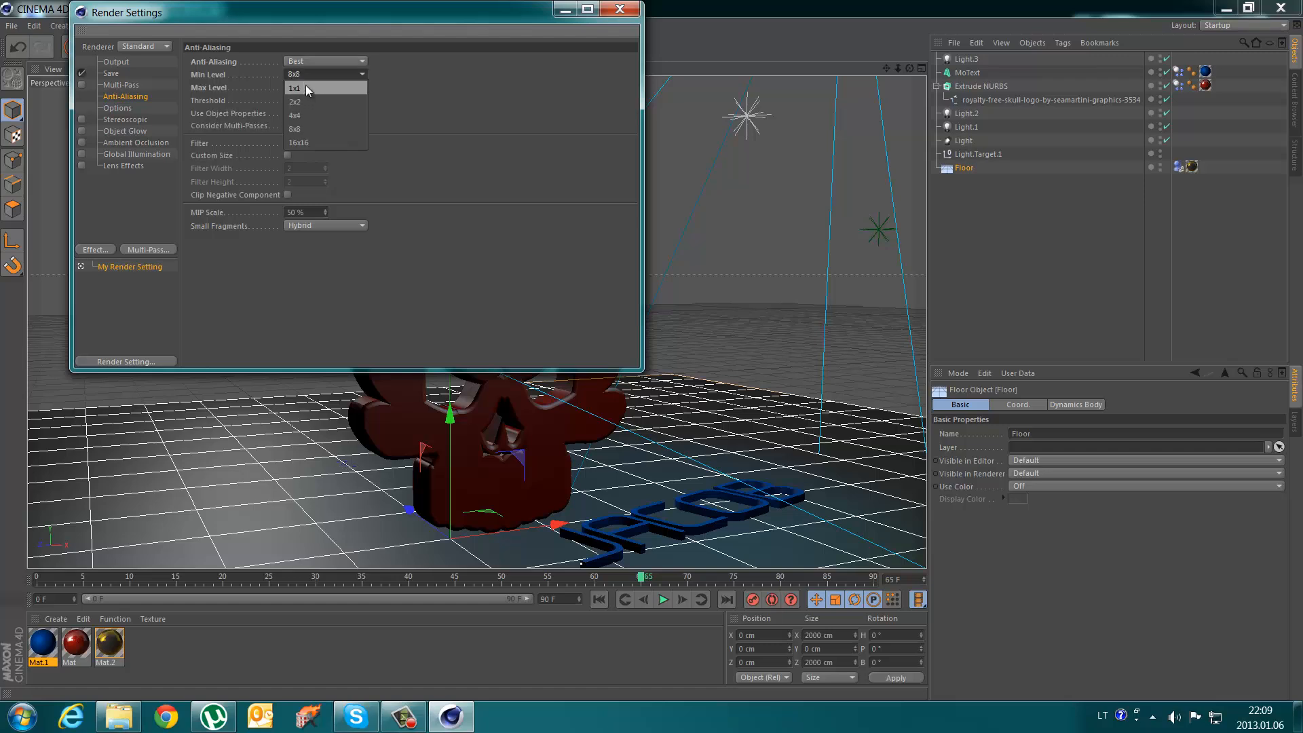
left_click(294, 88)
left_click(306, 88)
left_click(304, 128)
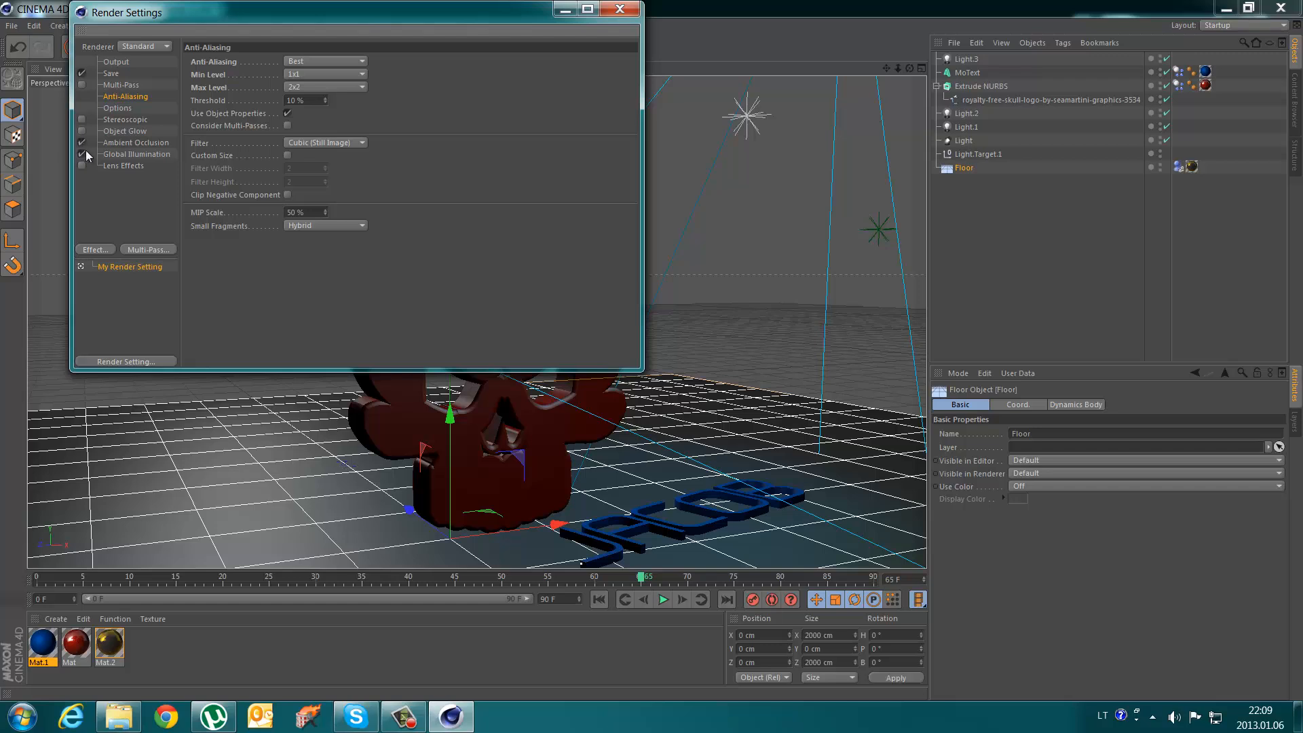
- Choose IR + QMC (Still Image) as the Global Illumination mode and High for the irradiance cache's stochastic samples
left_click(130, 156)
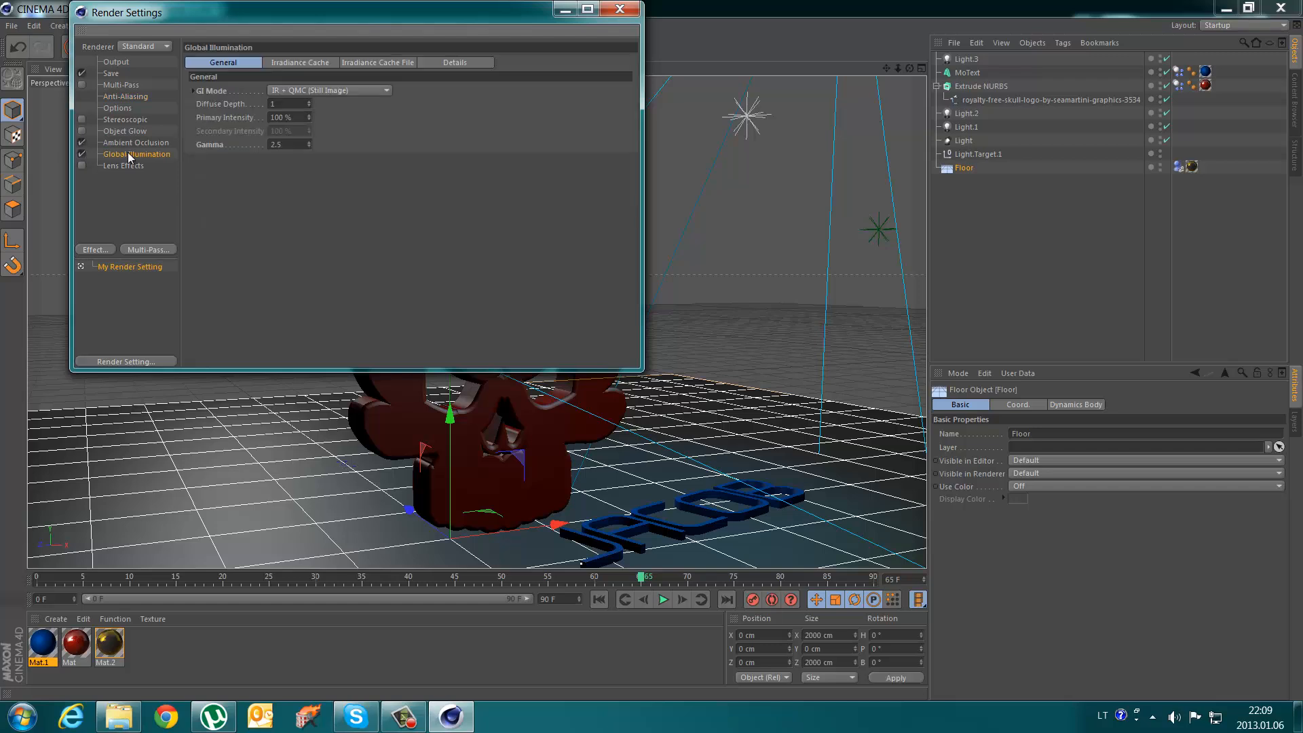
left_click(305, 90)
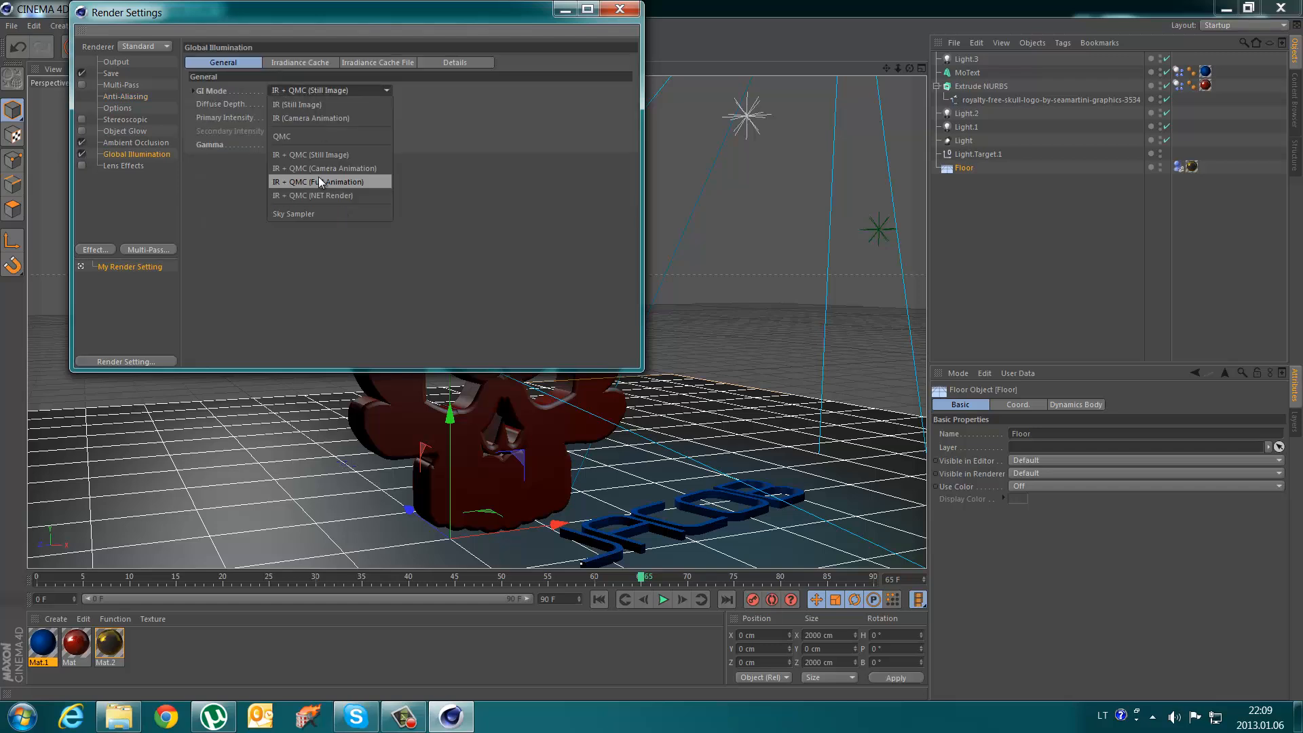
left_click(314, 160)
left_click(290, 63)
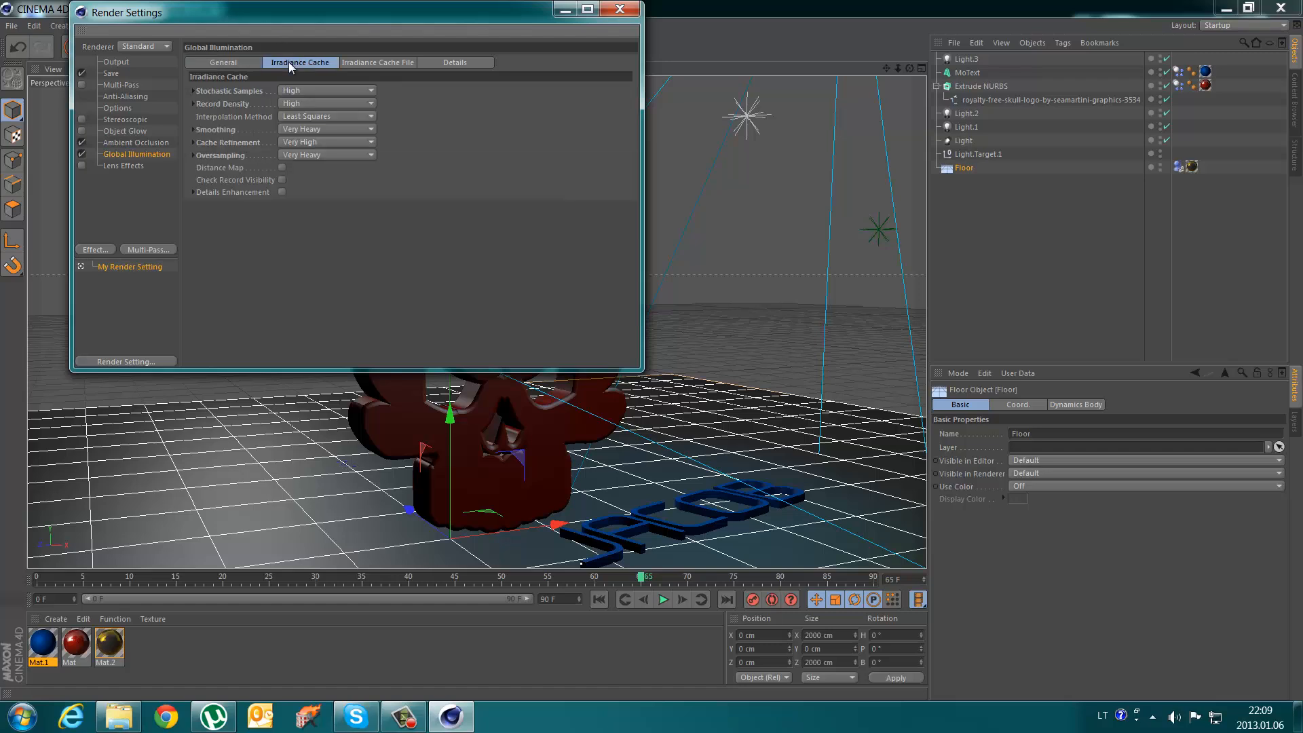
left_click(300, 91)
left_click(308, 146)
left_click(302, 101)
left_click(403, 96)
left_click(326, 90)
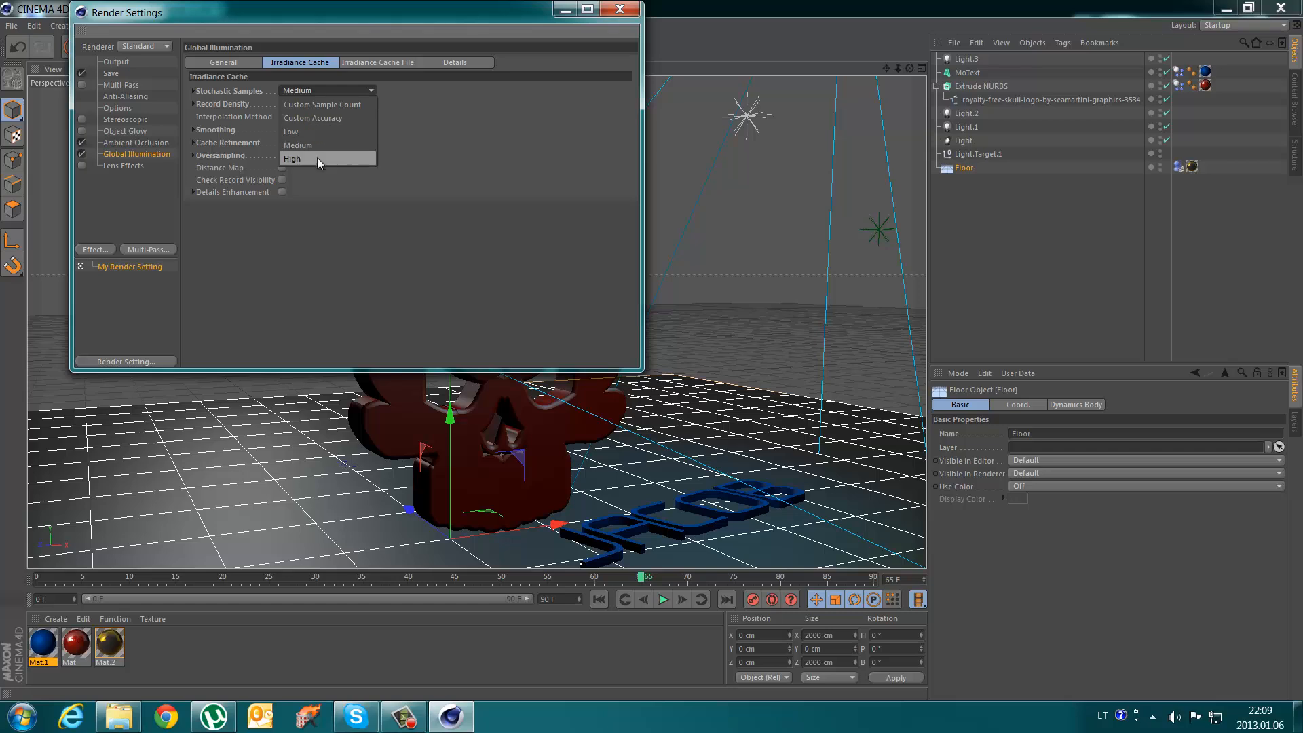
left_click(317, 157)
- Set the irradiance cache's smoothing, cache refinement and oversampling to Medium
left_click(315, 131)
left_click(309, 186)
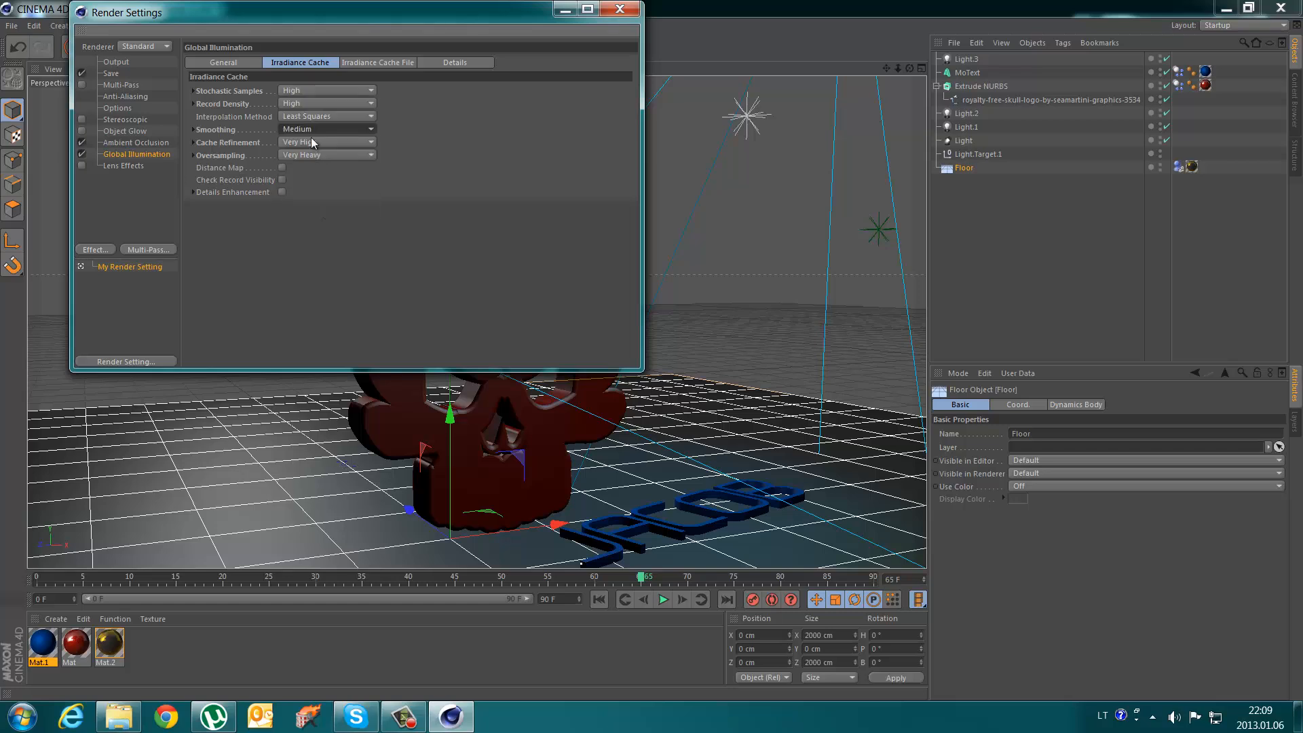
left_click(309, 141)
left_click(313, 197)
left_click(311, 155)
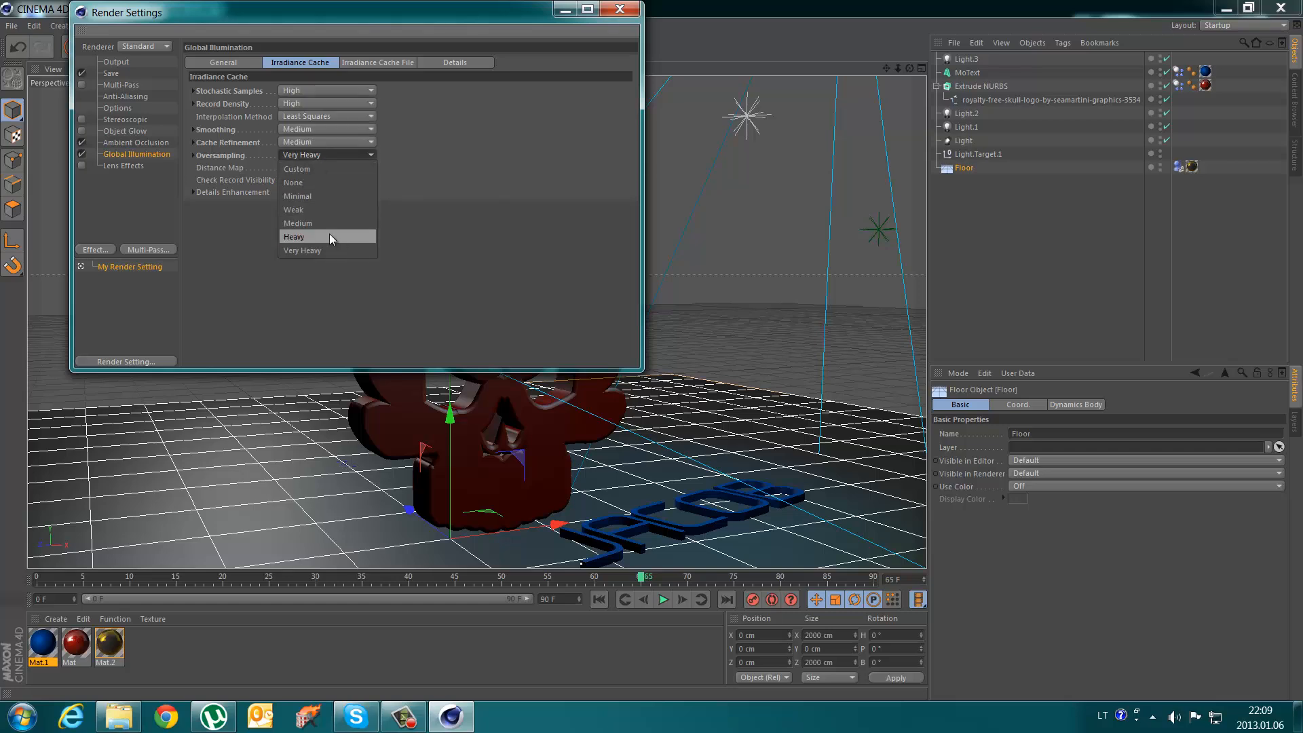
left_click(324, 223)
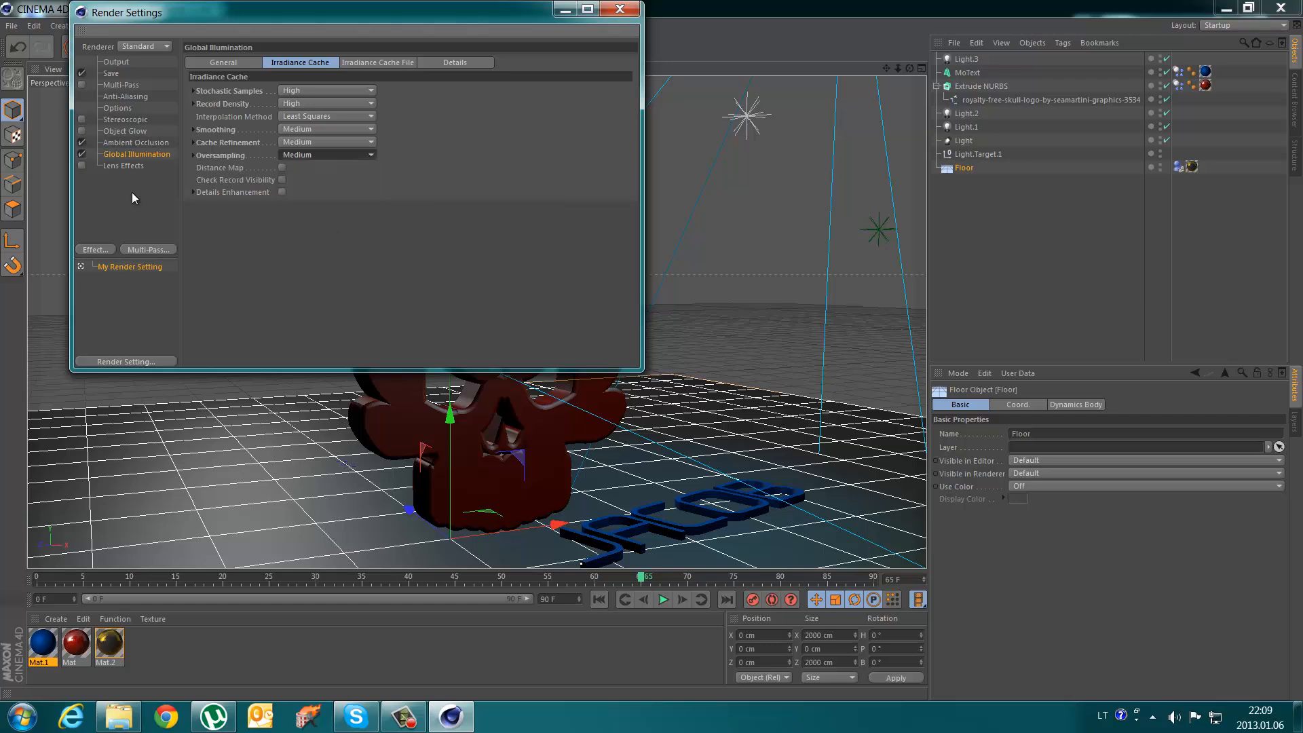
- Set the Ambient Occlusion maximum ray length to 150 cm and its contrast to 50%
left_click(116, 142)
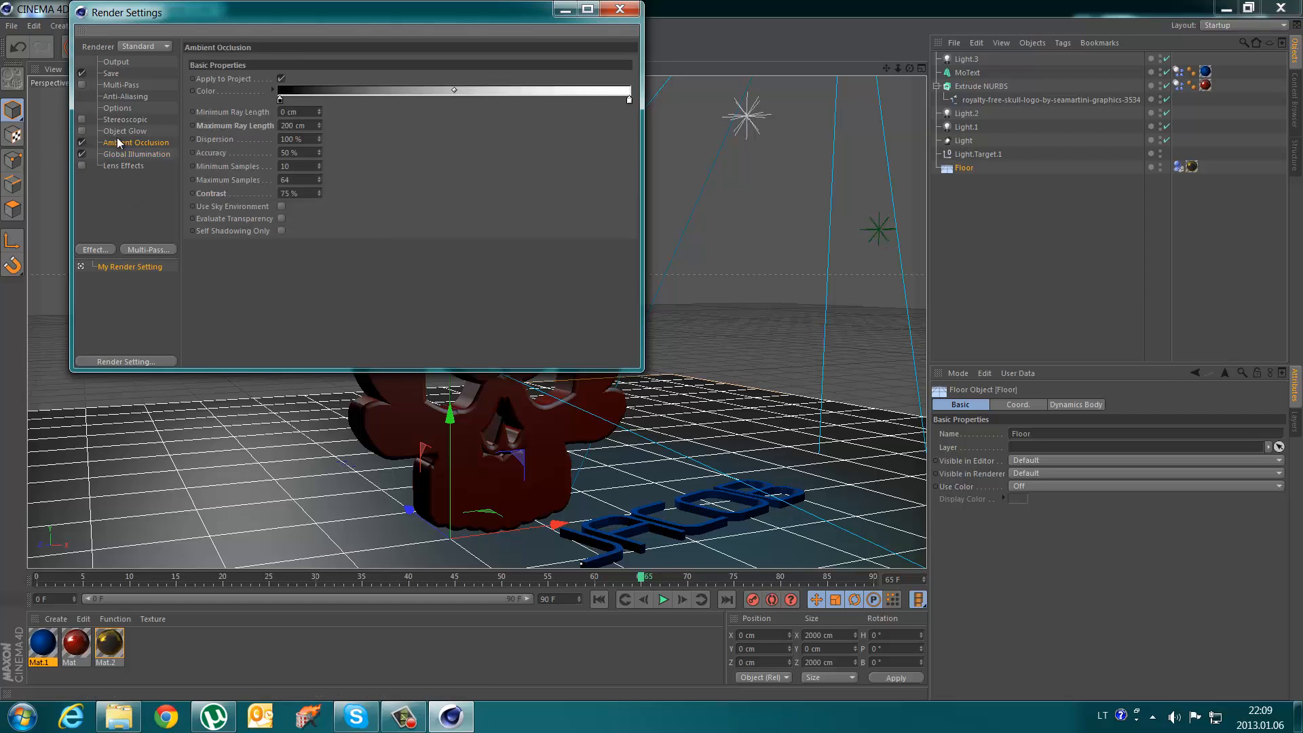
left_click(313, 126)
type("150")
left_click(313, 194)
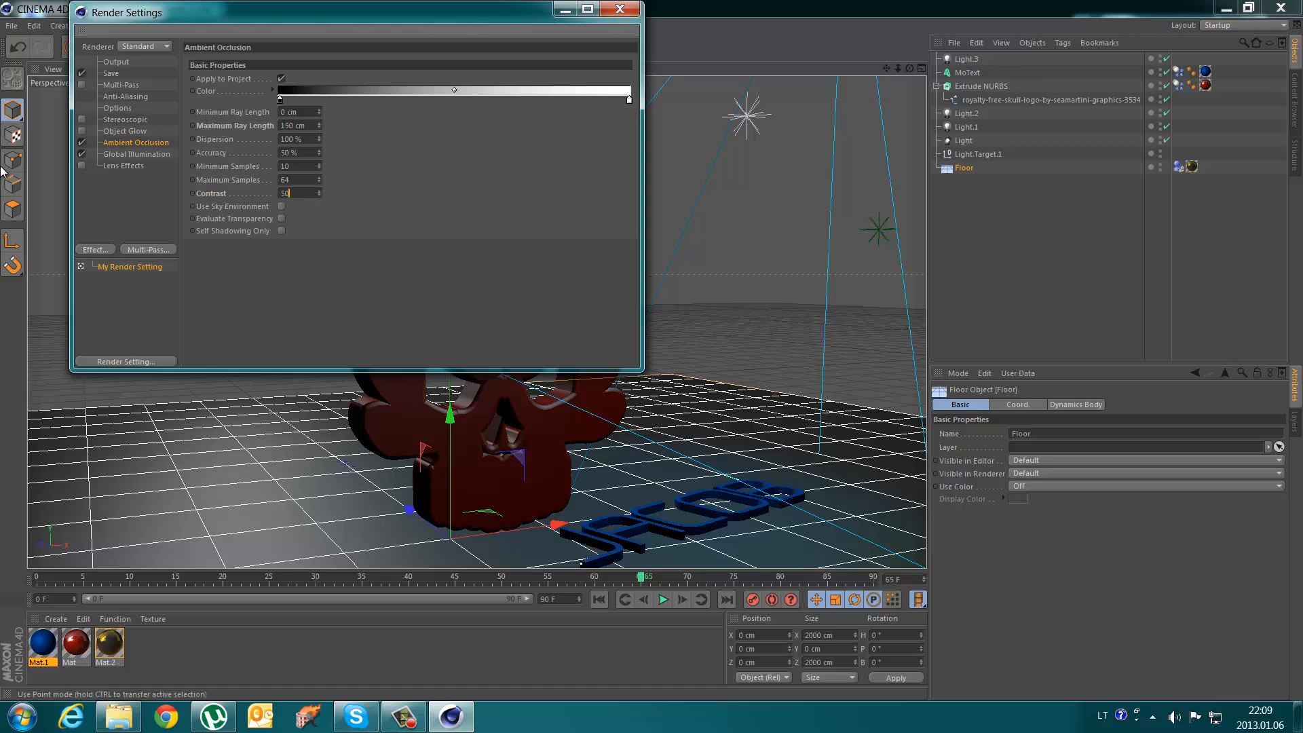
- Check the render's output size, its PNG save format with 16 Bit/Channel depth, and the general render options
left_click(117, 62)
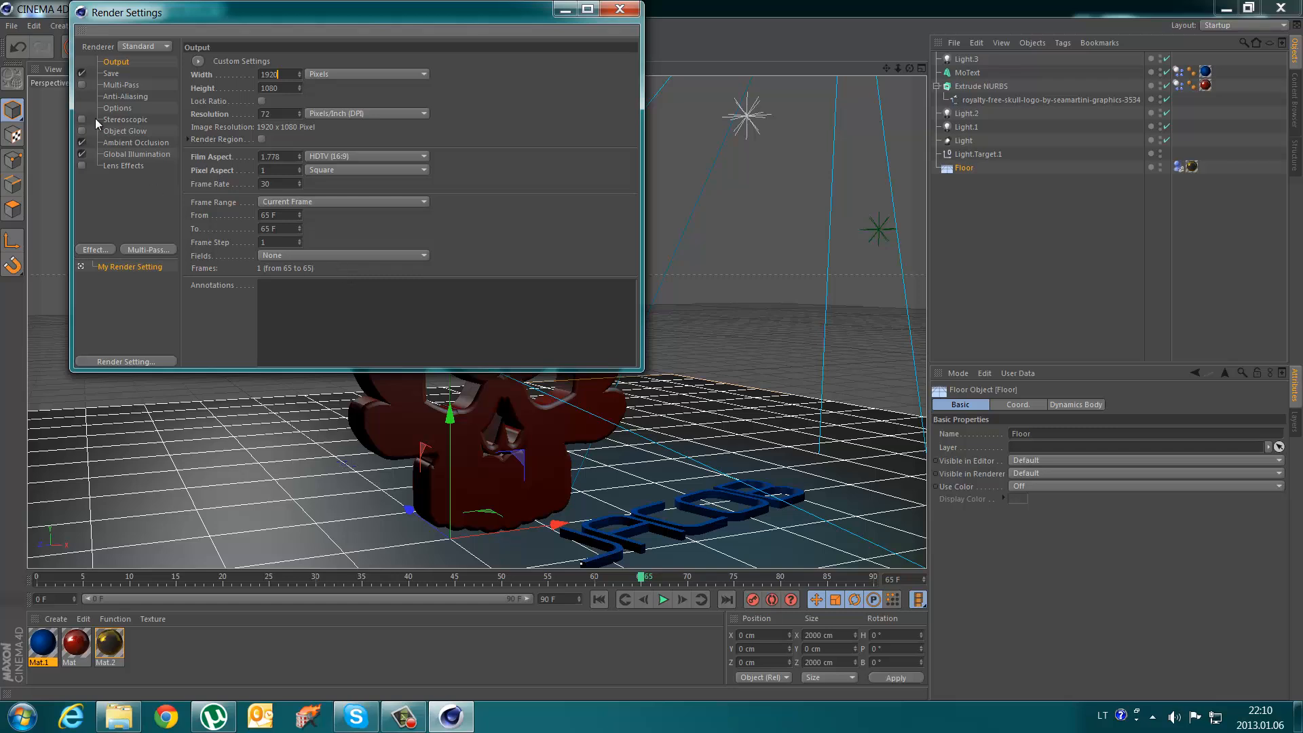
left_click(116, 74)
left_click(316, 99)
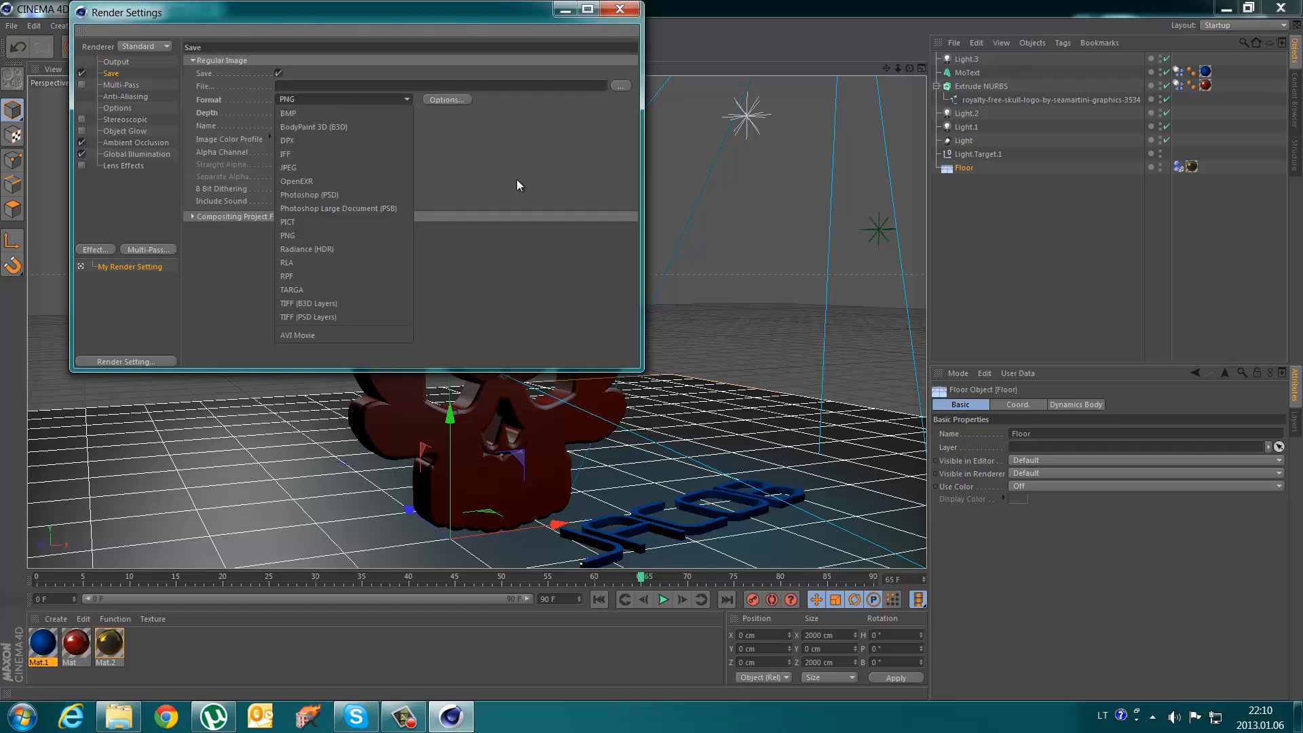
left_click(292, 100)
left_click(294, 112)
left_click(494, 184)
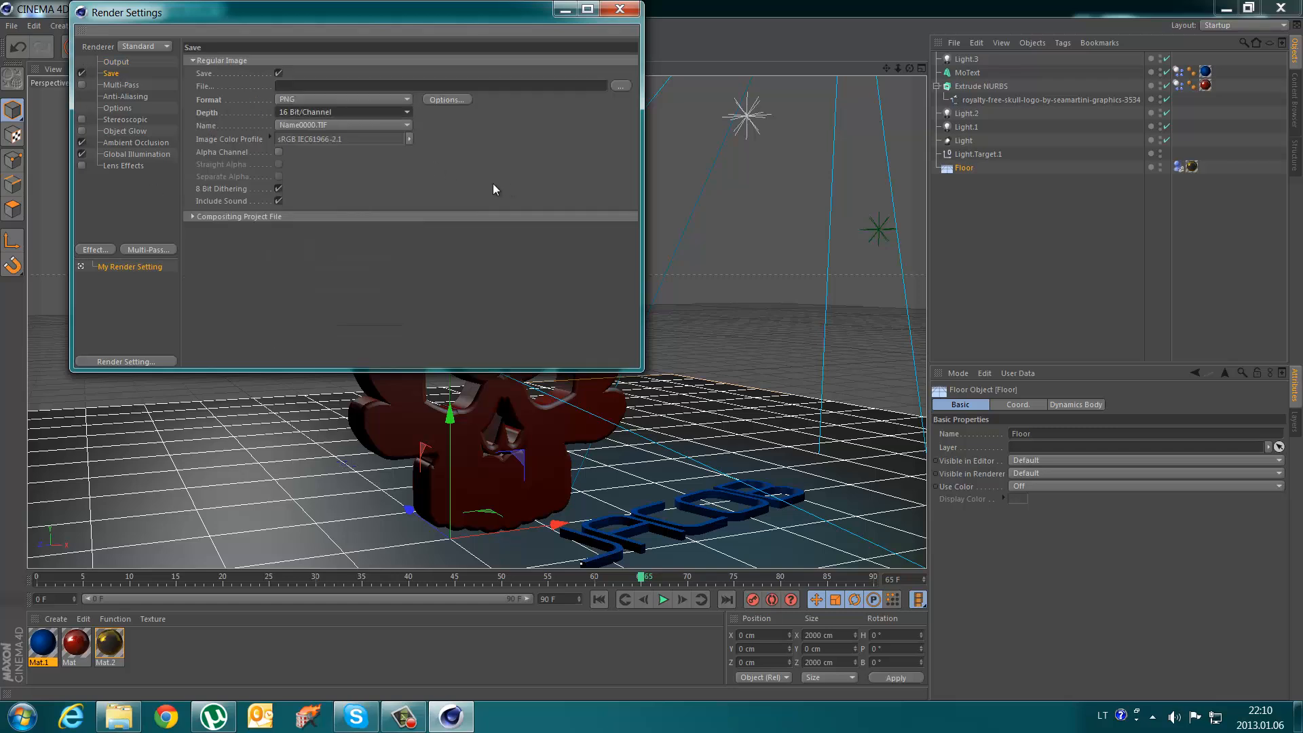
left_click(124, 108)
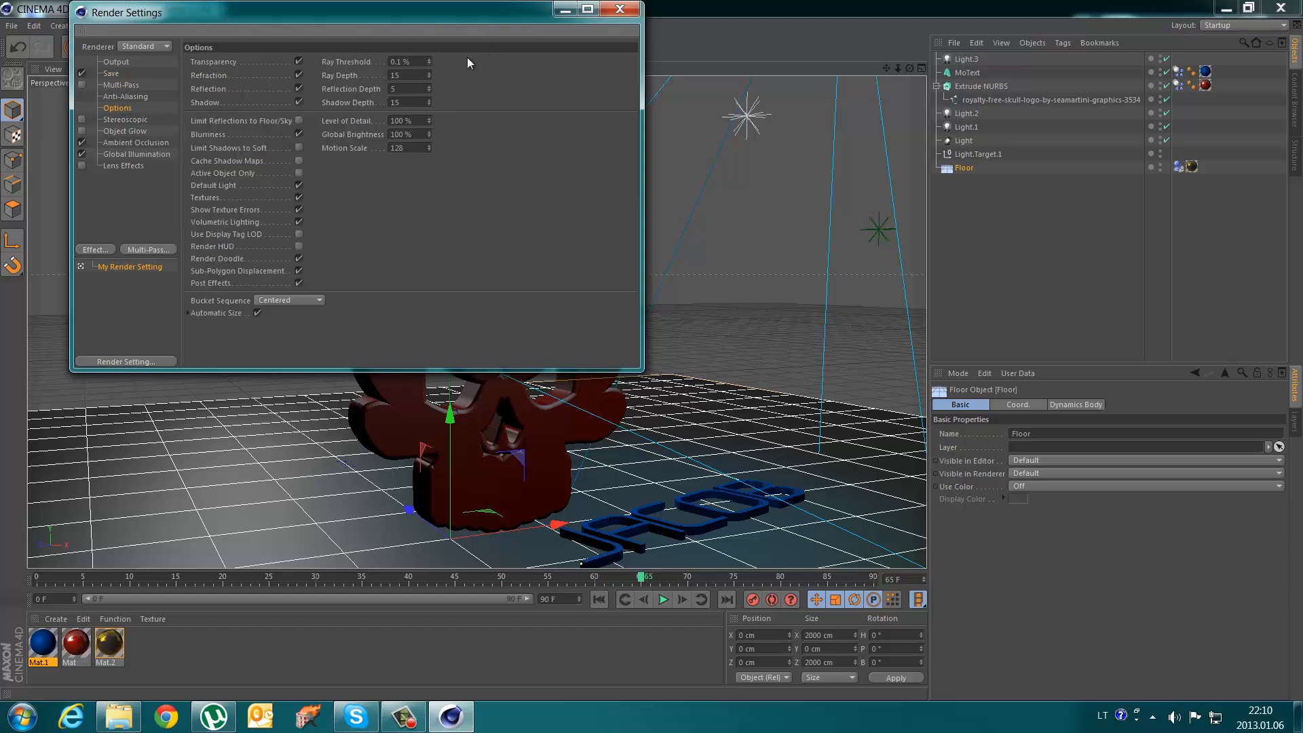
- Close the render settings and render the current frame to the Picture Viewer
left_click(619, 11)
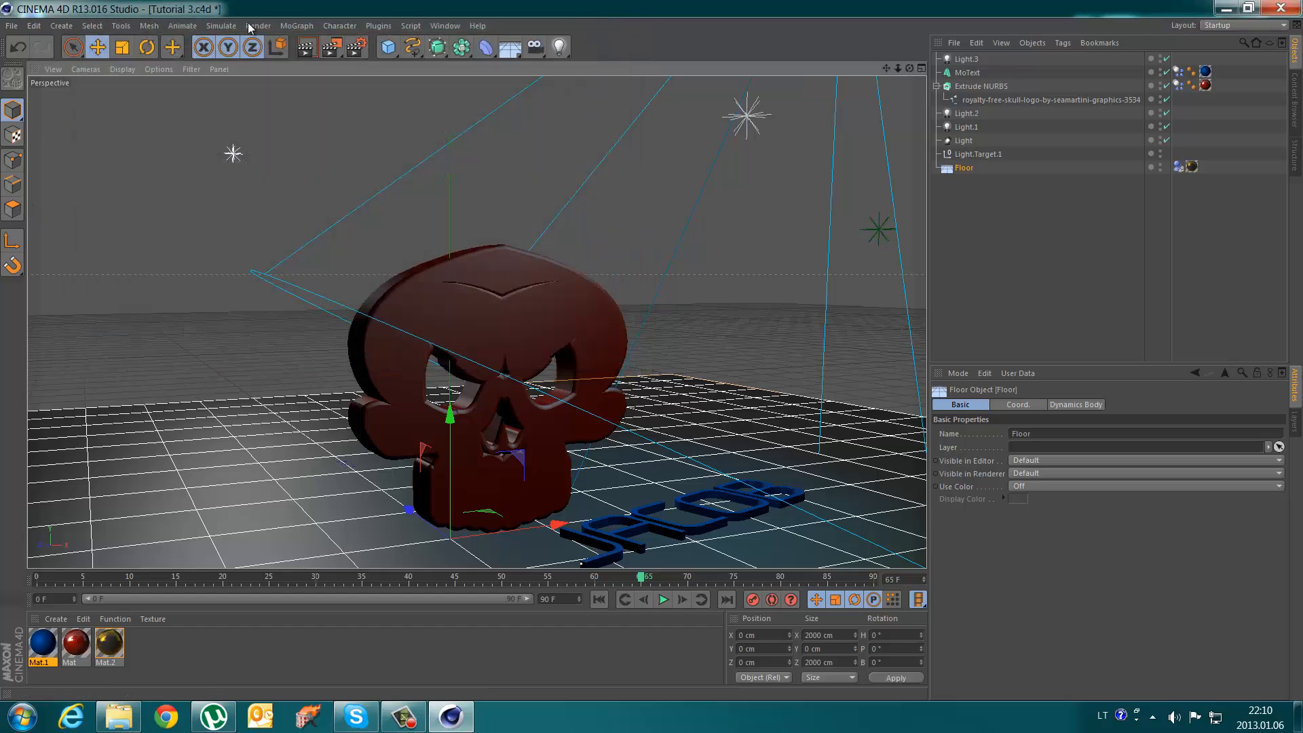
left_click(328, 49)
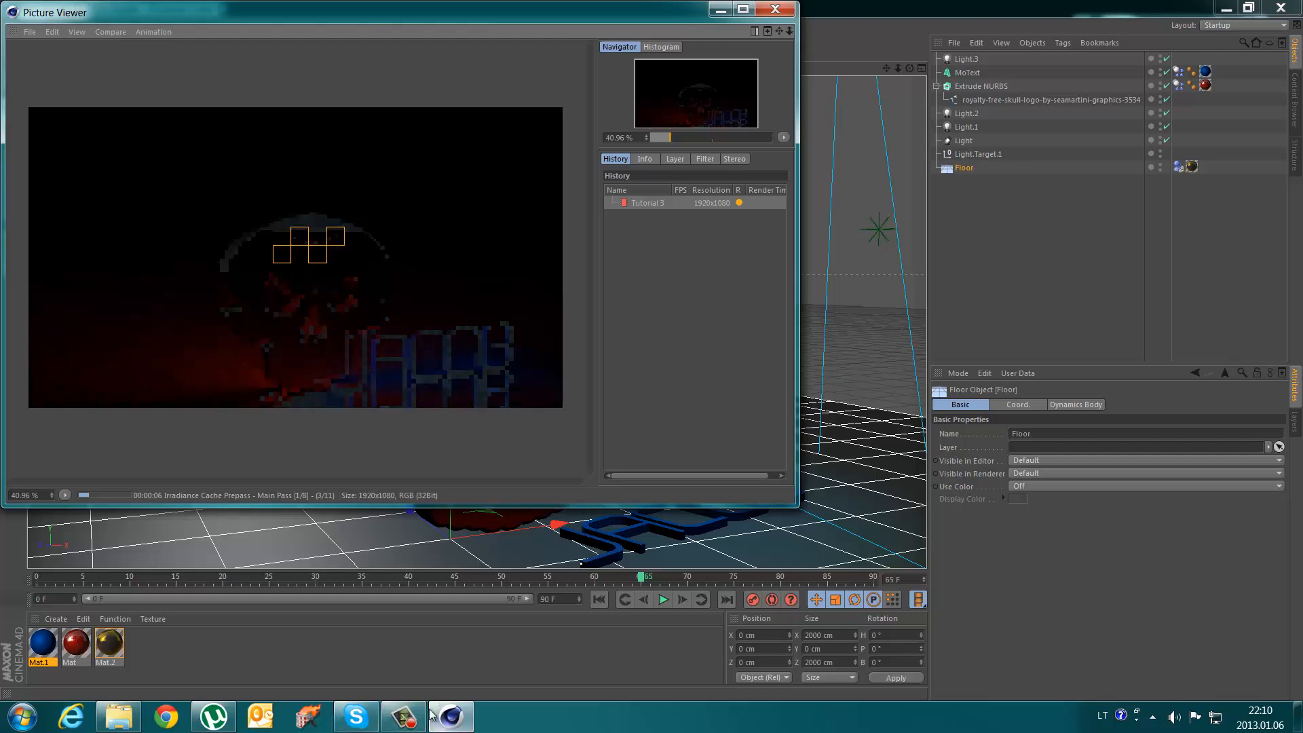
mouse_move(415, 721)
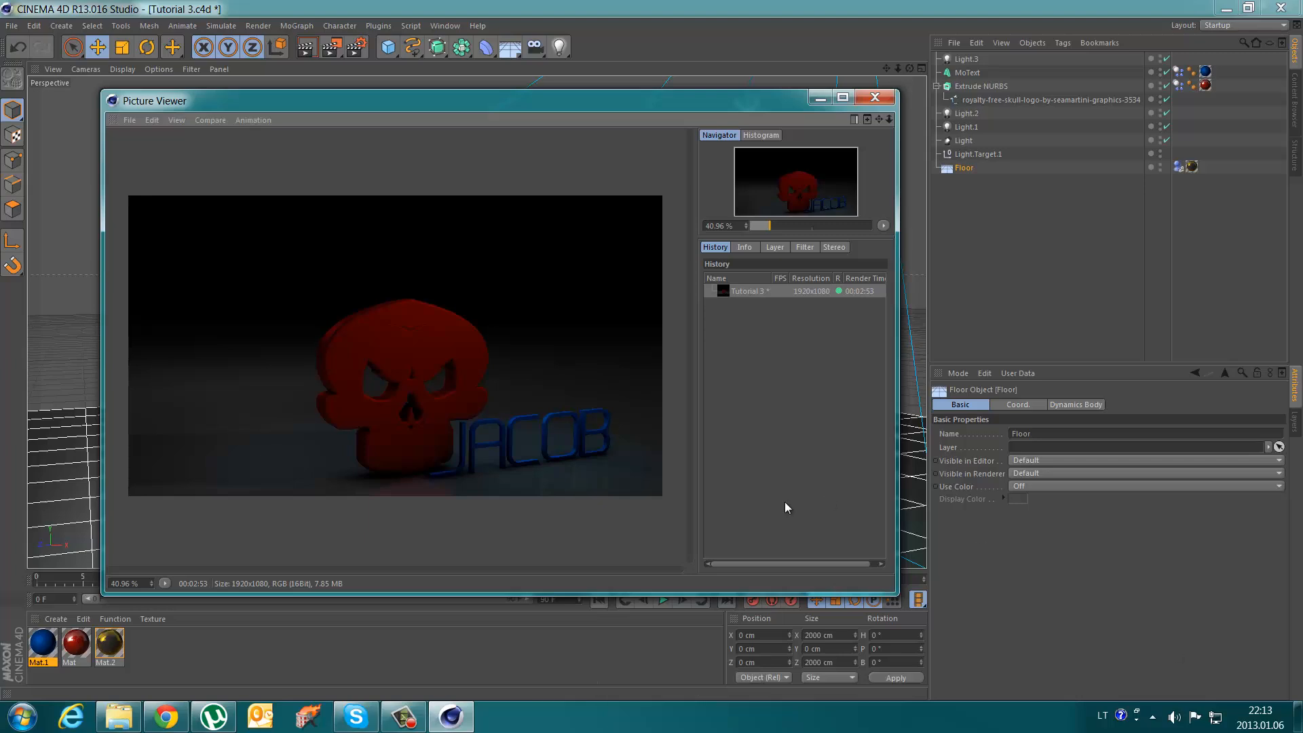
- Start saving the finished render as a PNG still image with a depth of 16 bits/channel
right_click(805, 288)
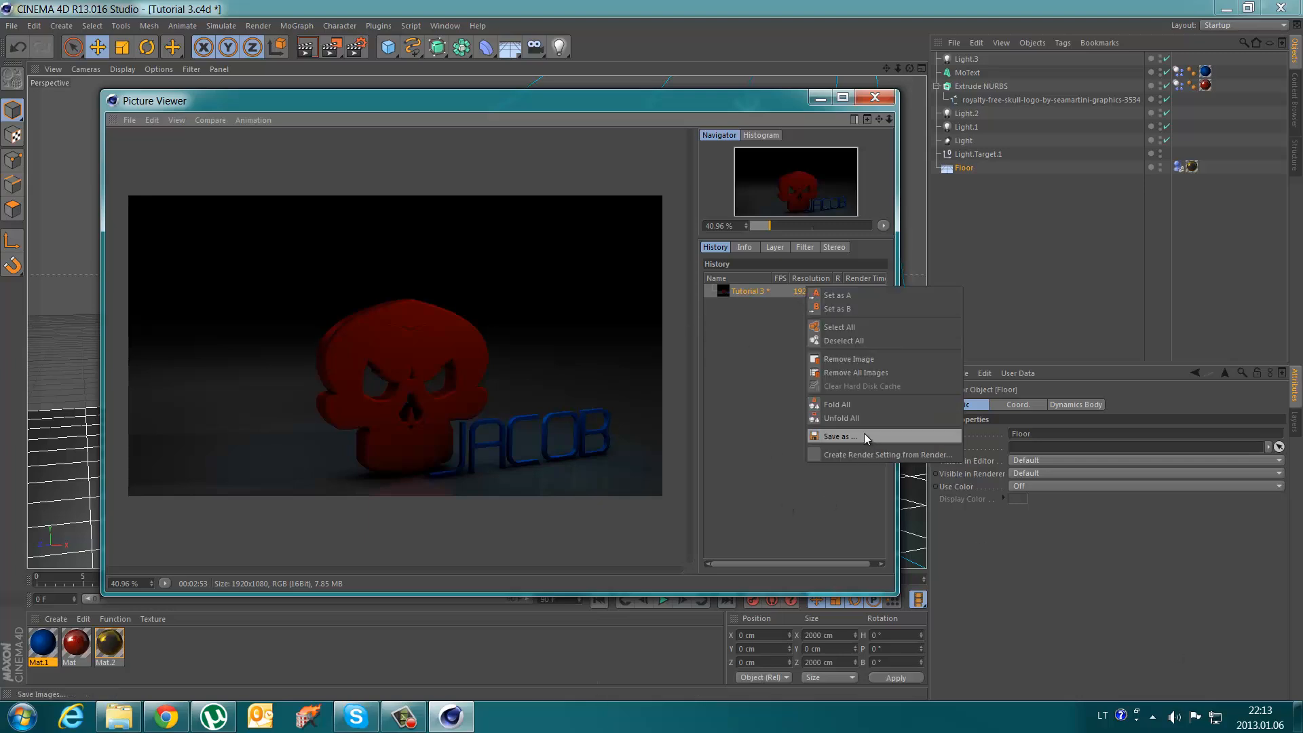
left_click(865, 436)
left_click(849, 355)
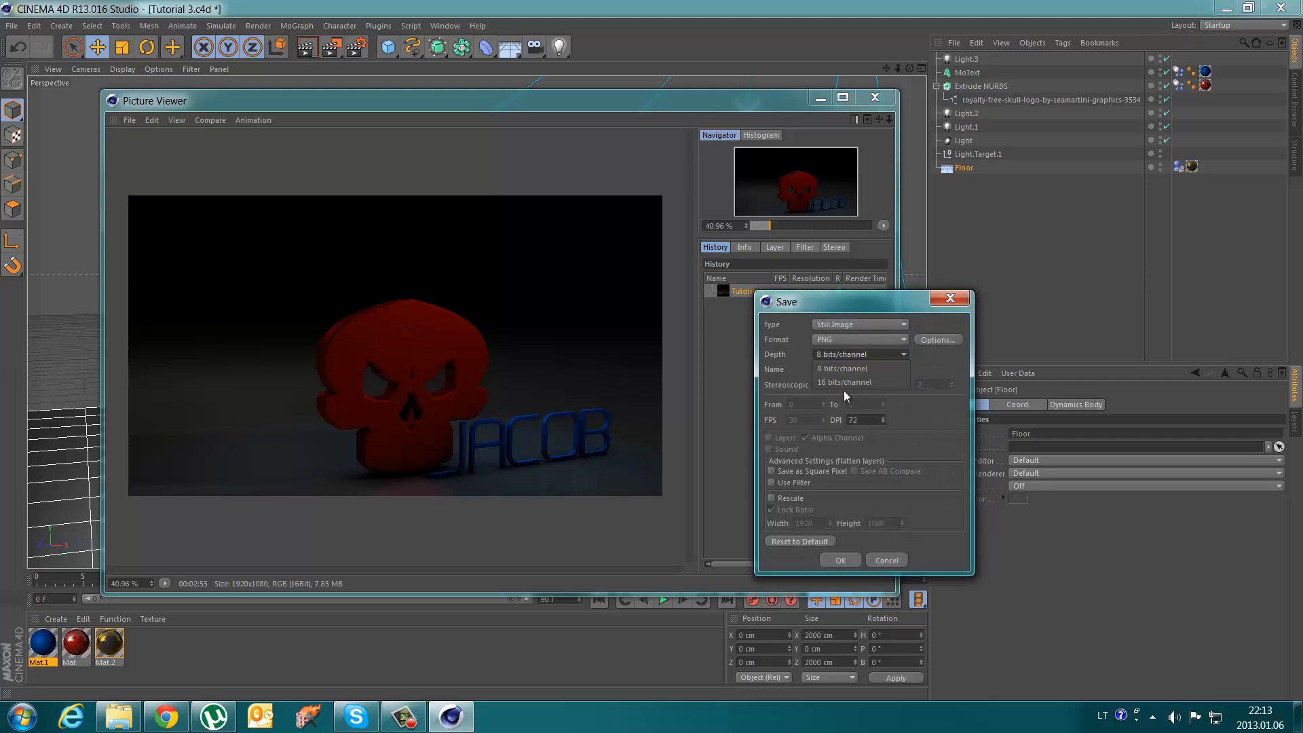
left_click(840, 387)
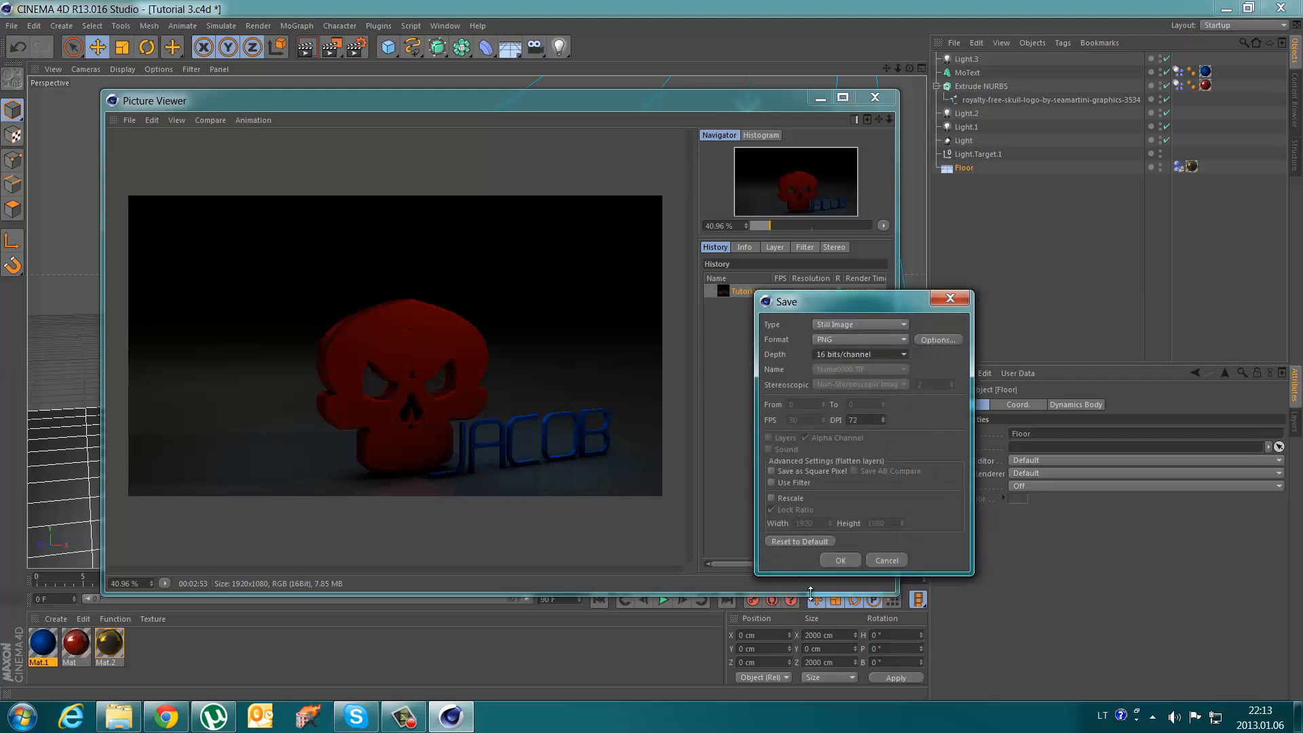
left_click(840, 562)
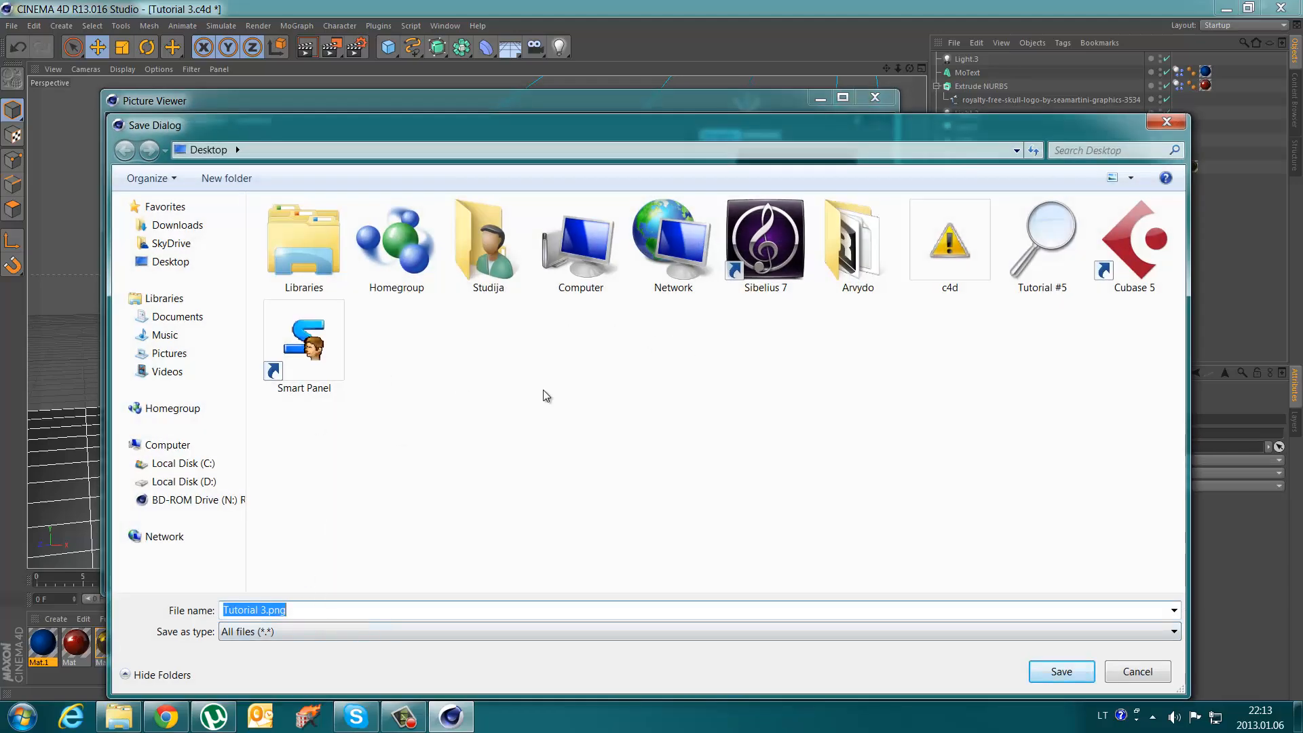
- Save the image as Tutorial 5.png in the Tutorial #5 folder on the desktop
double_click(1010, 228)
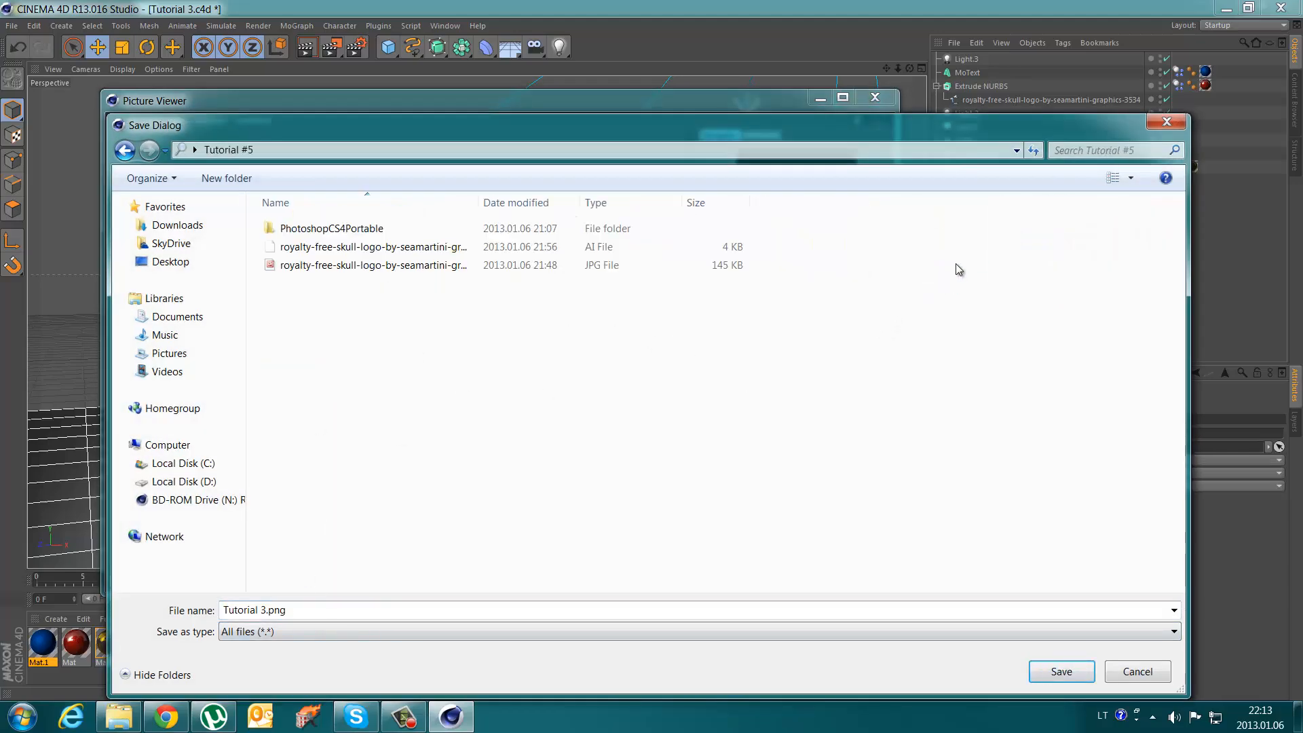
left_click(334, 615)
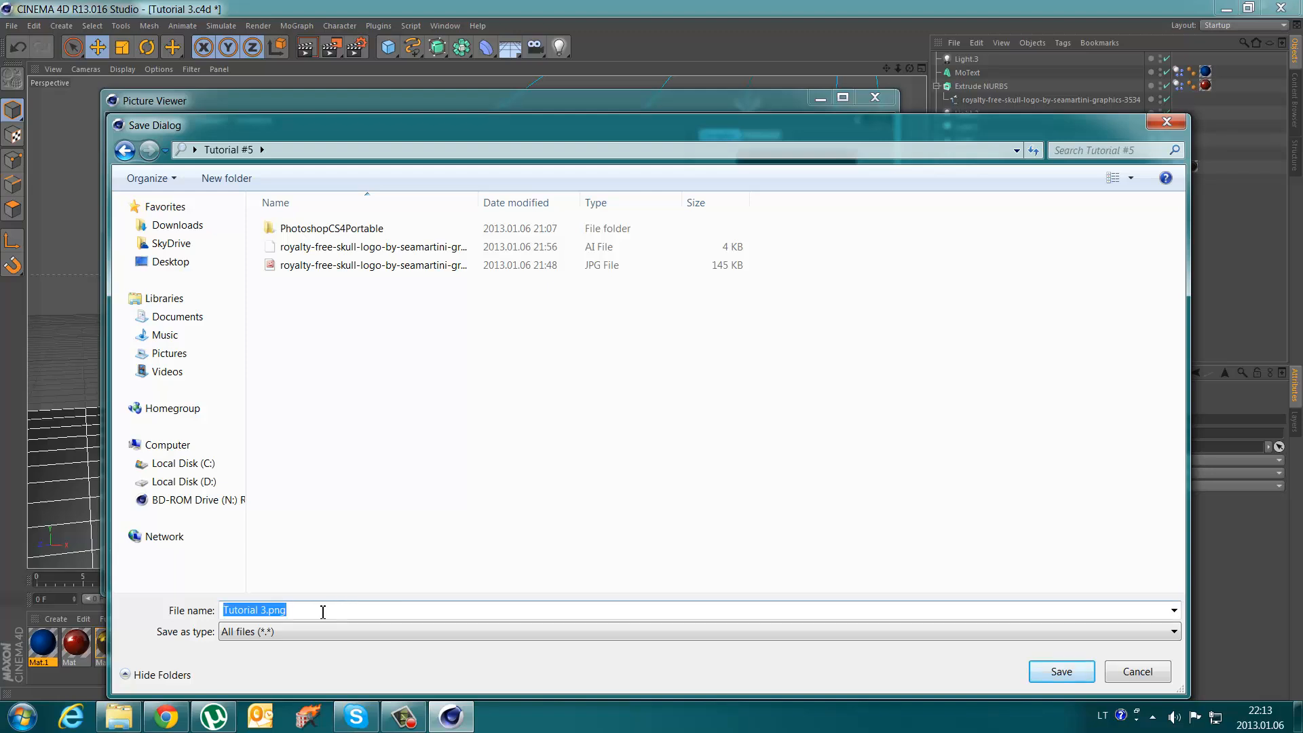
left_click(323, 612)
type("5")
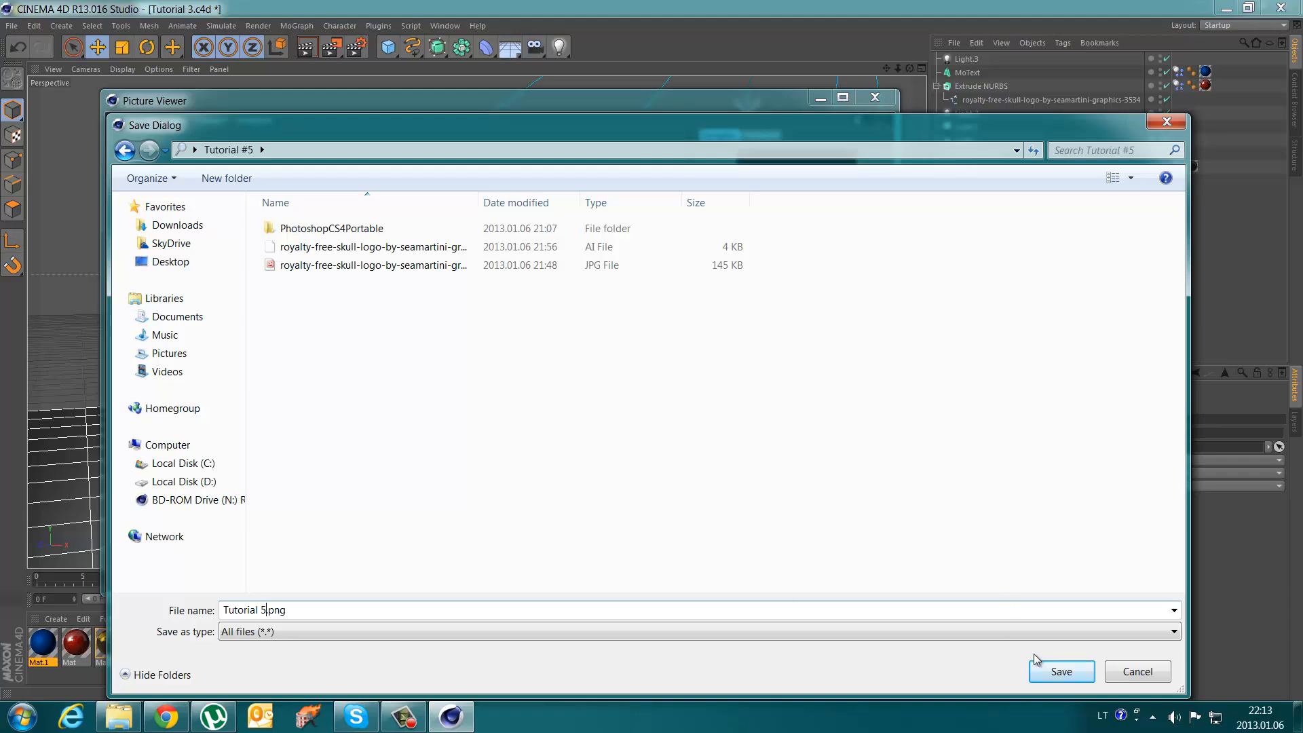
left_click(1054, 671)
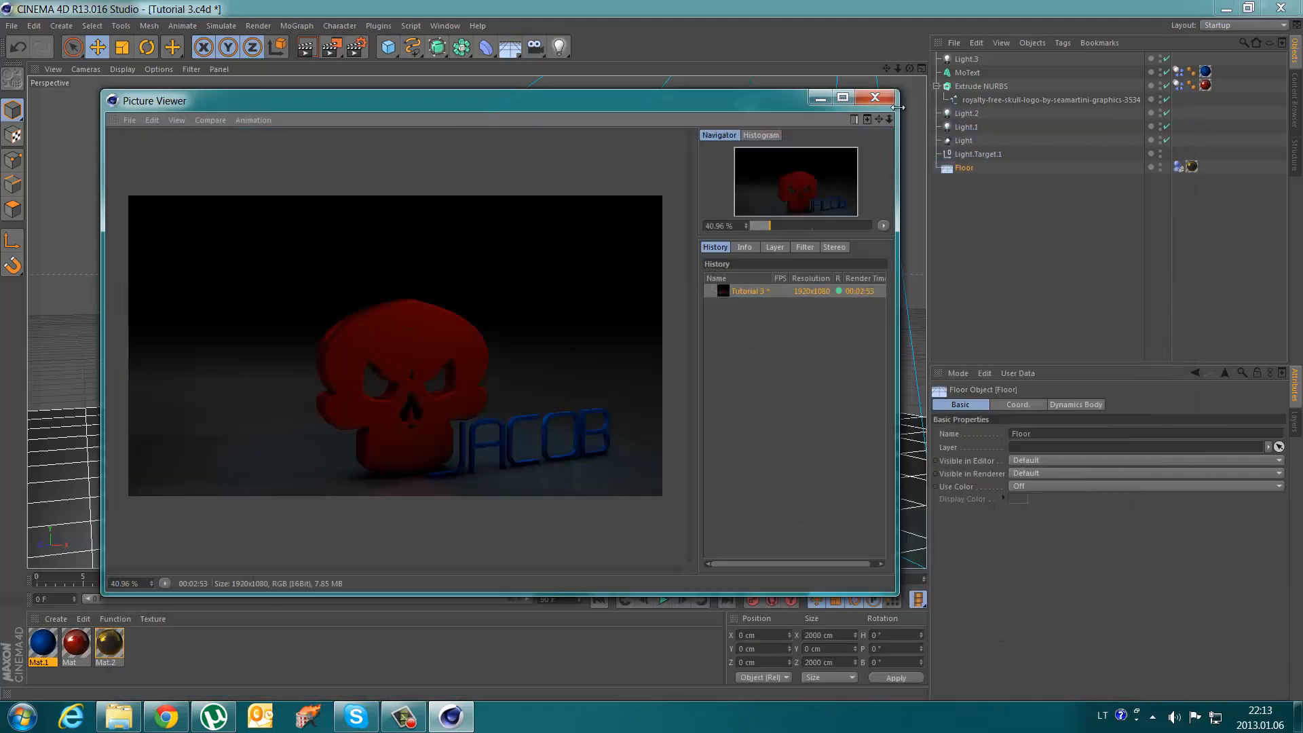
- Open Tutorial 5.png from the desktop's Tutorial #5 folder, set it as the desktop background, and close the picture and folder windows
left_click(1227, 8)
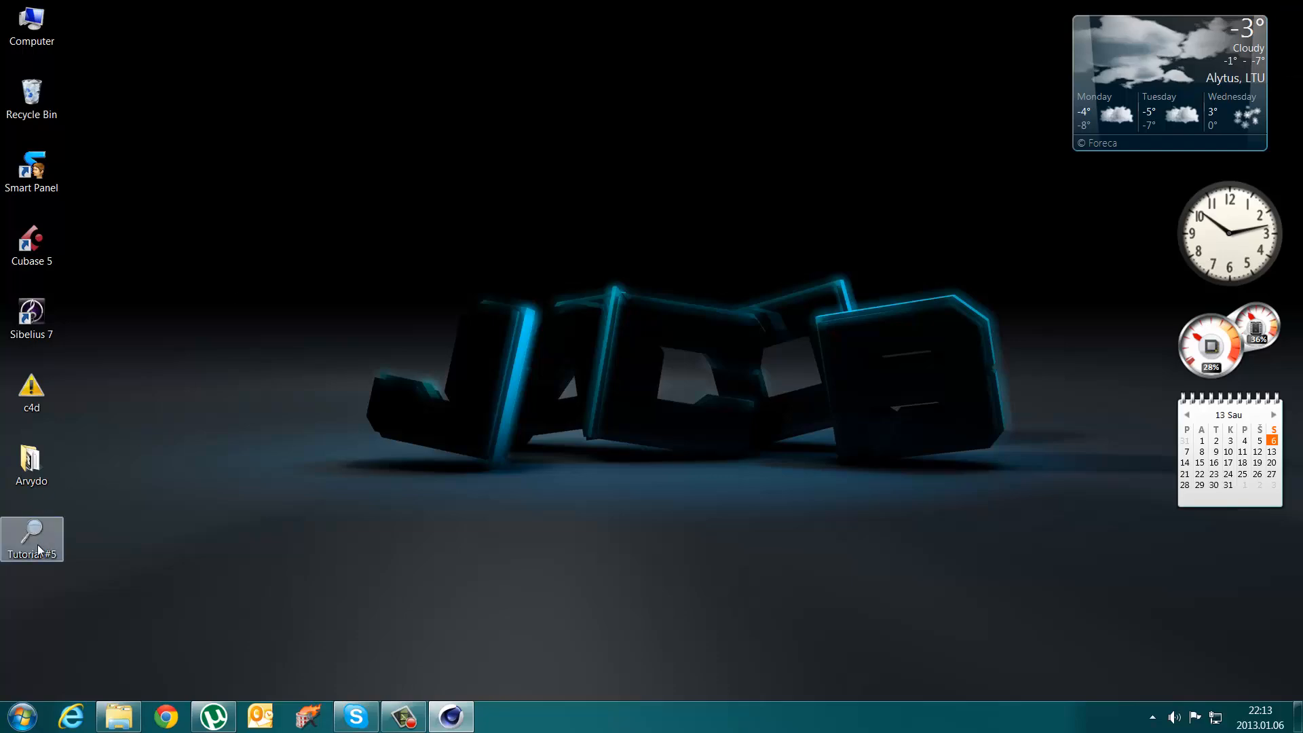
double_click(34, 547)
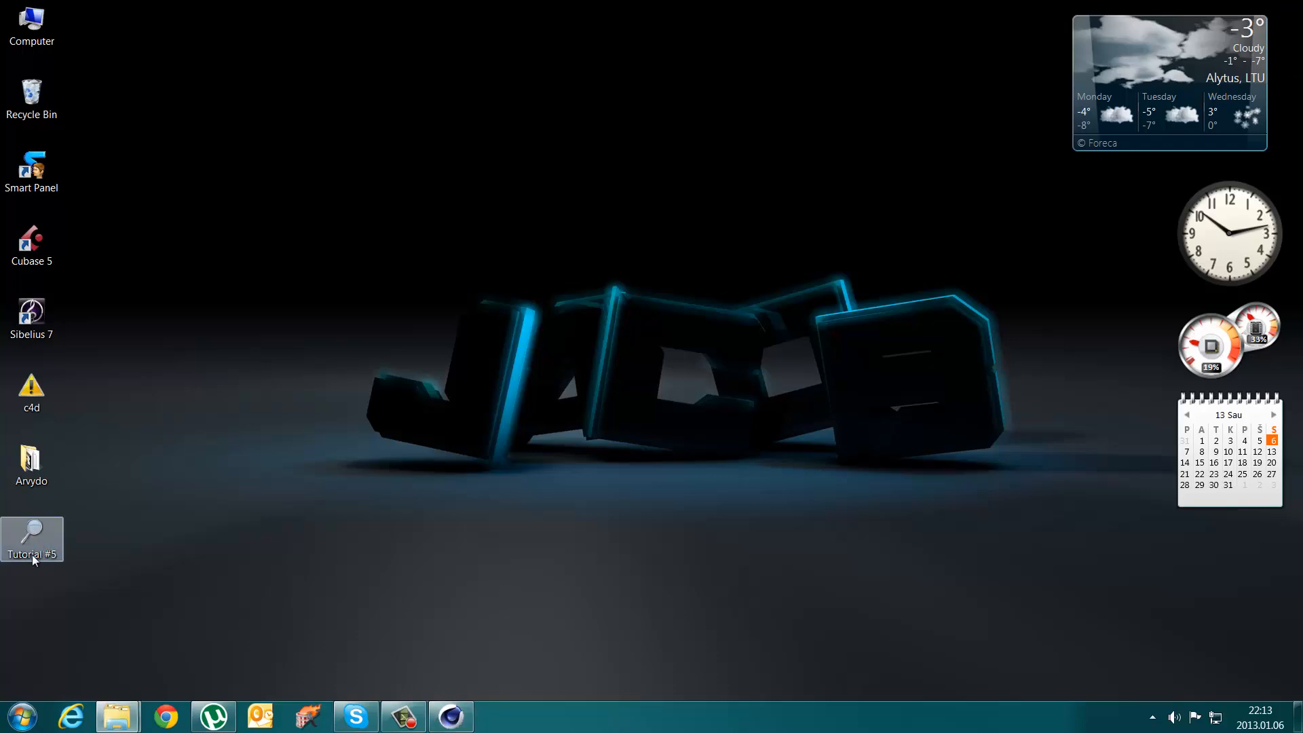
double_click(307, 355)
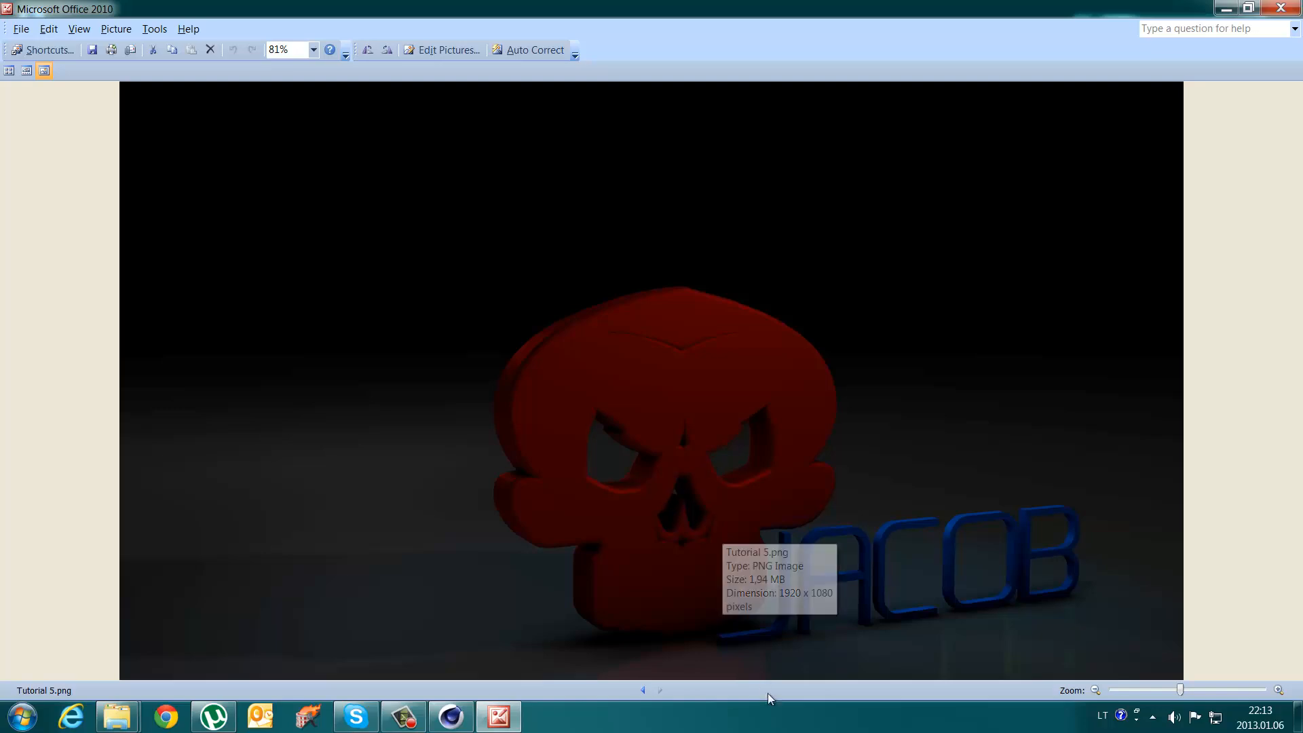
right_click(619, 381)
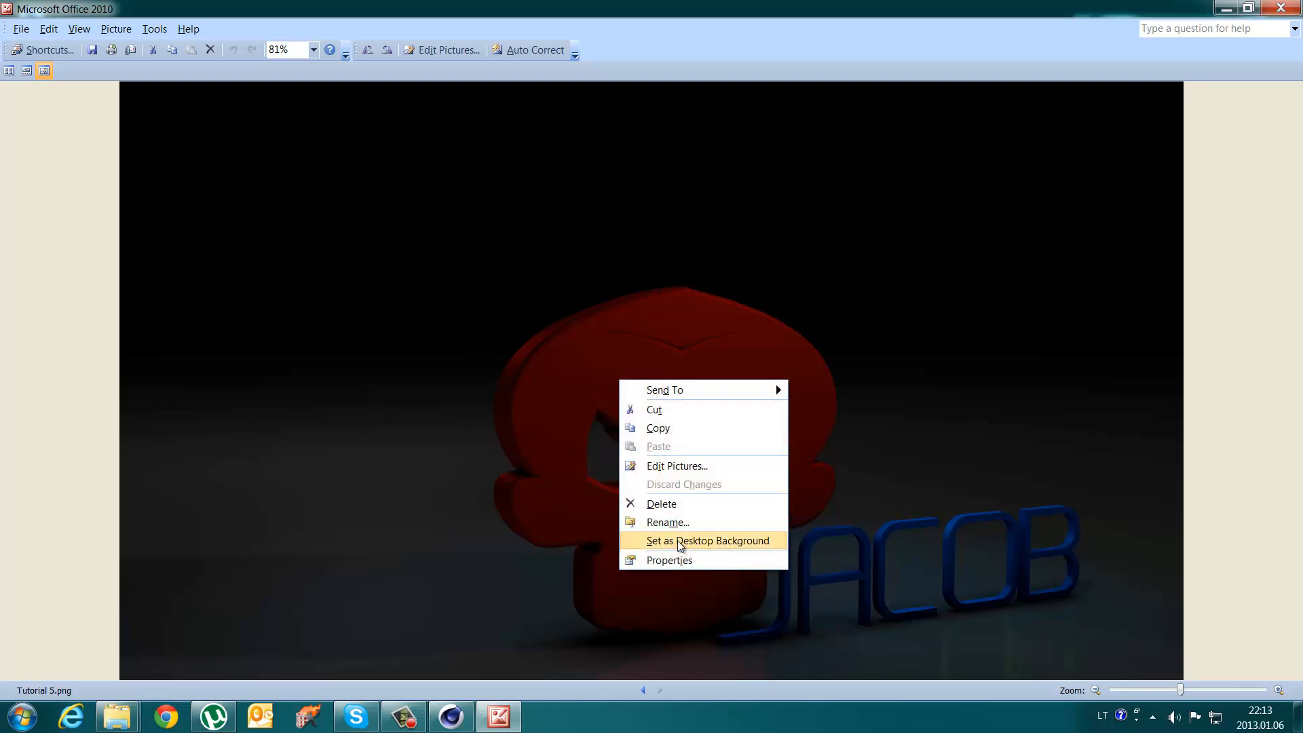
left_click(693, 541)
left_click(1281, 8)
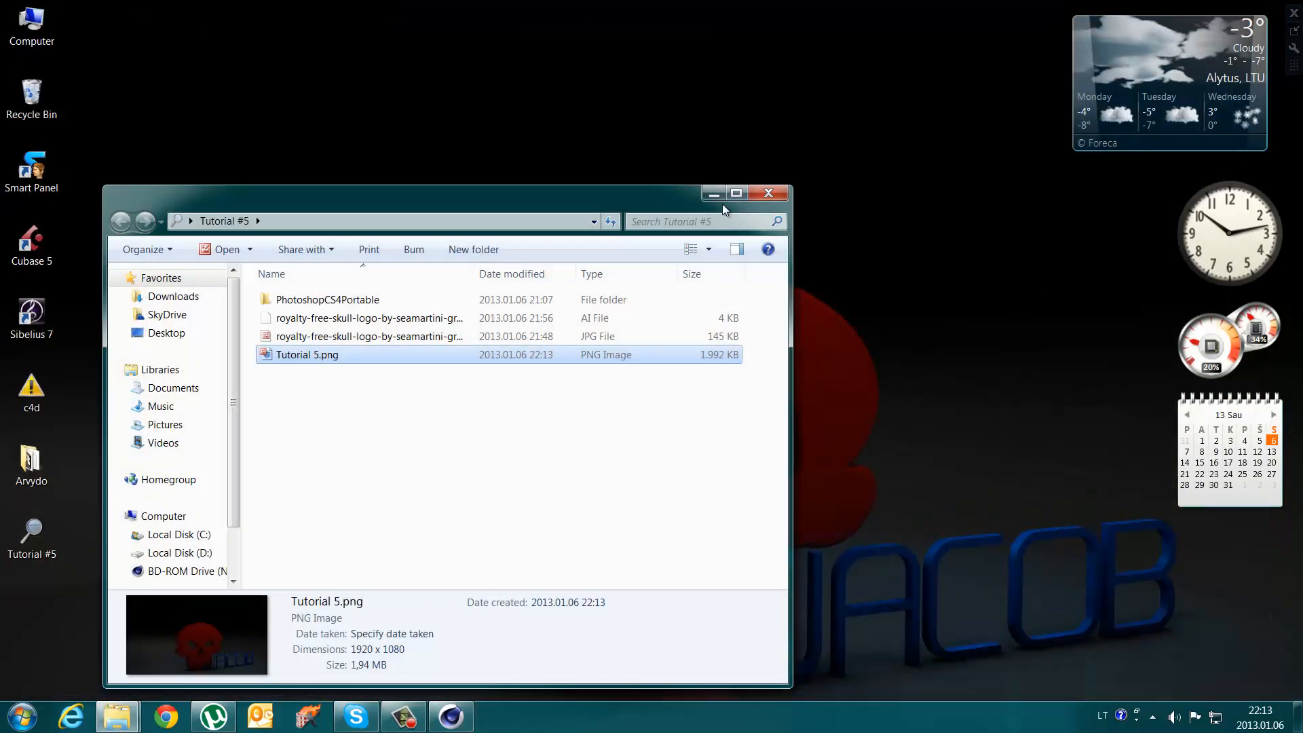
left_click(768, 193)
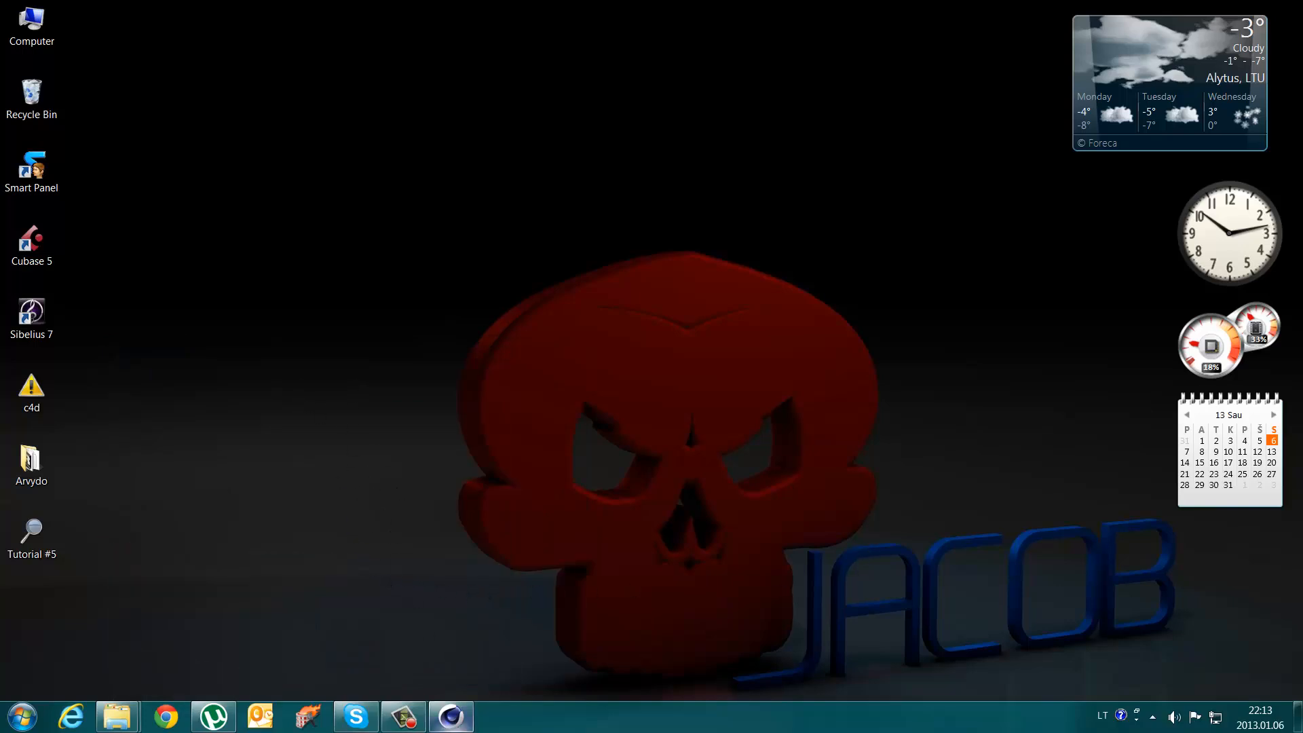
- Switch back to Cinema 4D and set the irradiance cache's smoothing to Very Heavy, cache refinement to Very High and oversampling to Heavy
mouse_move(451, 716)
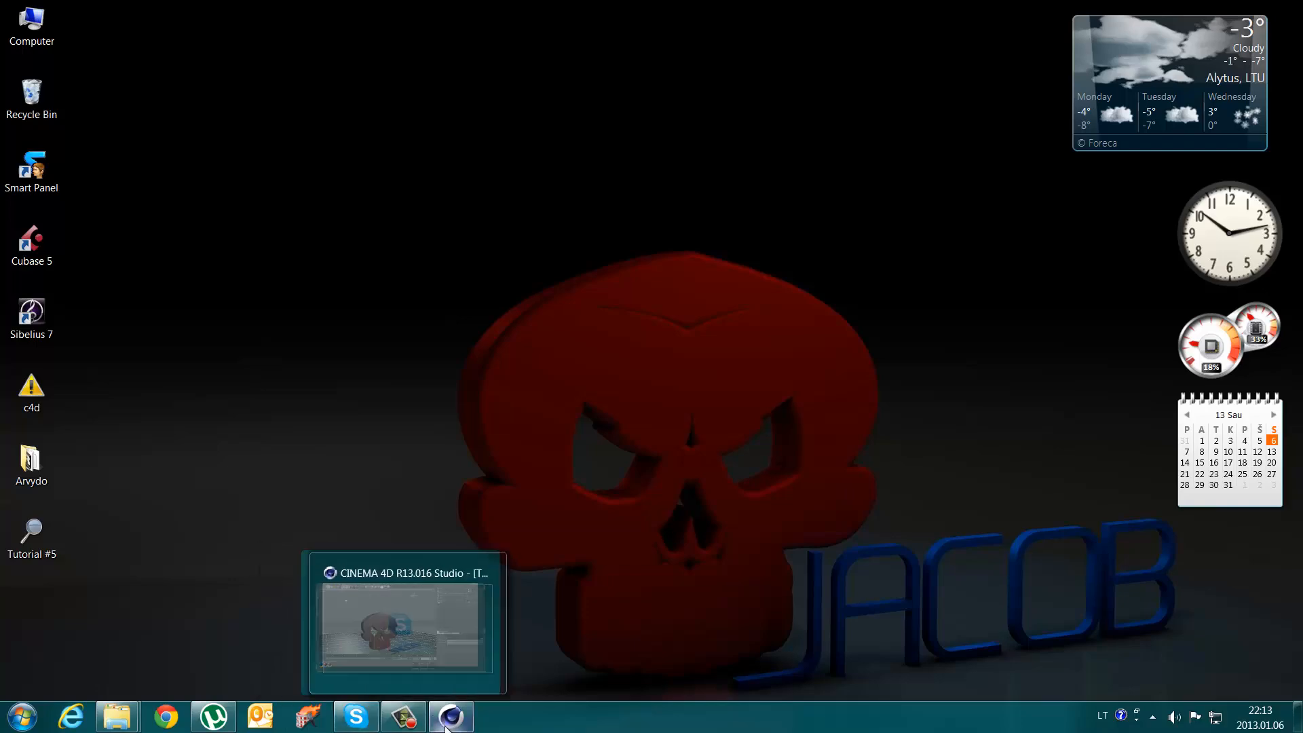
left_click(437, 673)
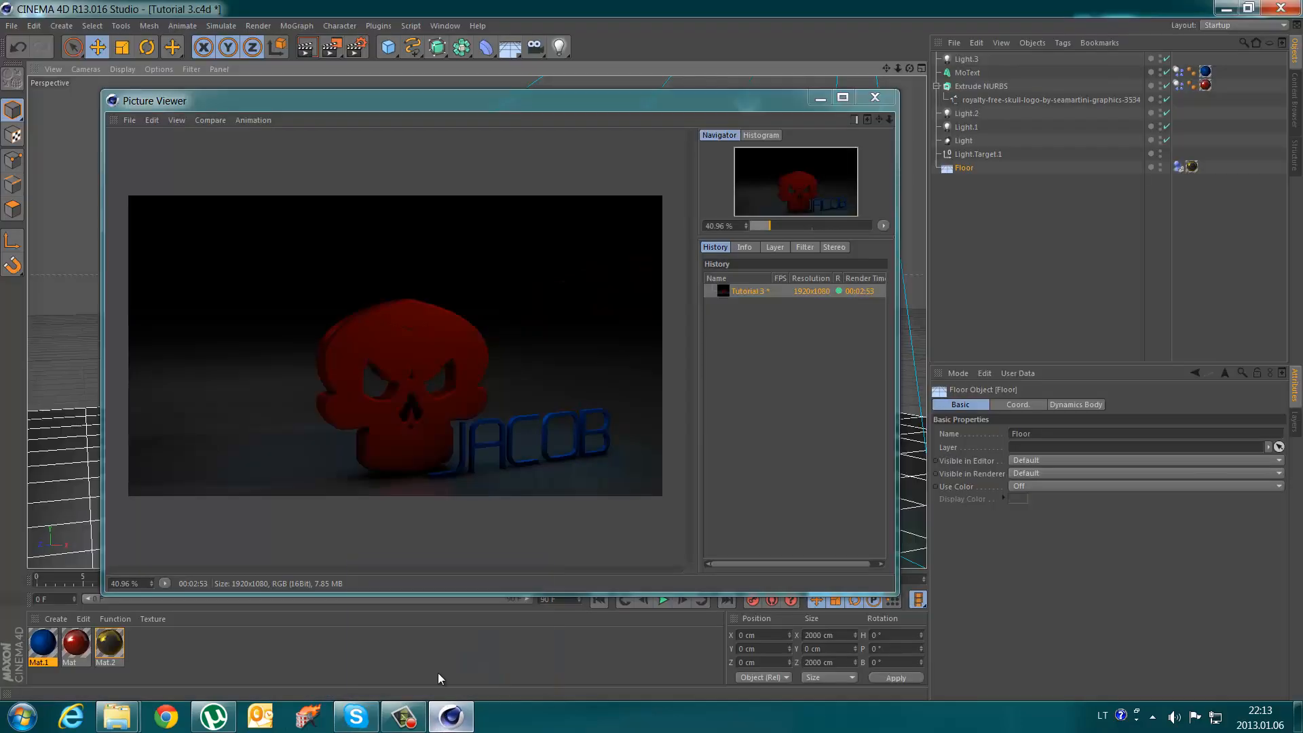
left_click(356, 47)
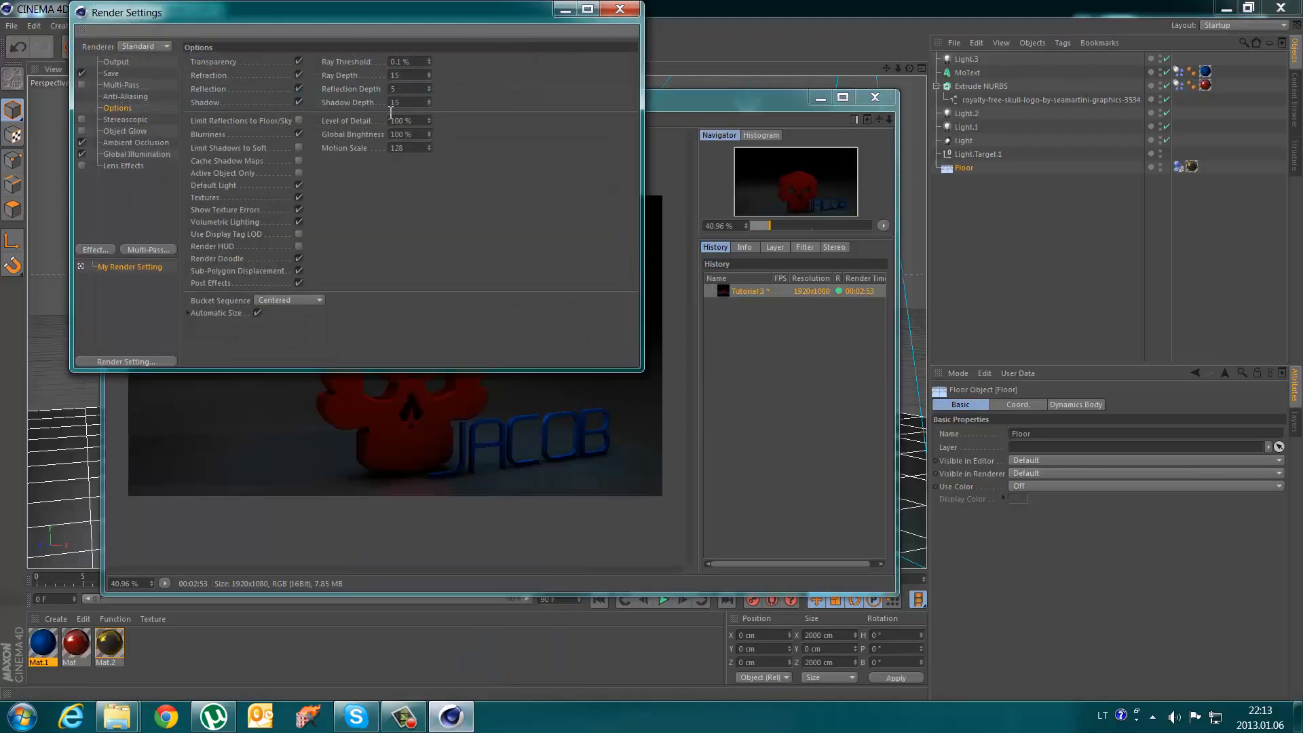
left_click(125, 155)
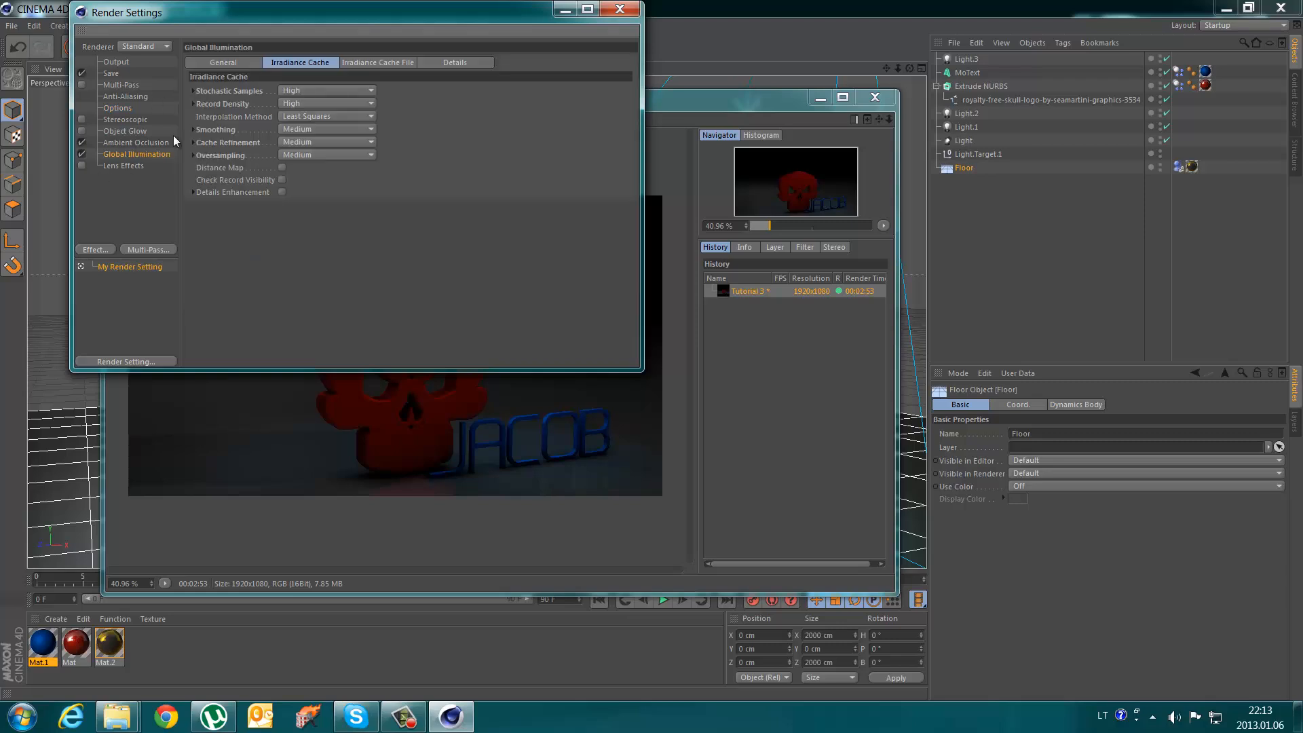
left_click(303, 129)
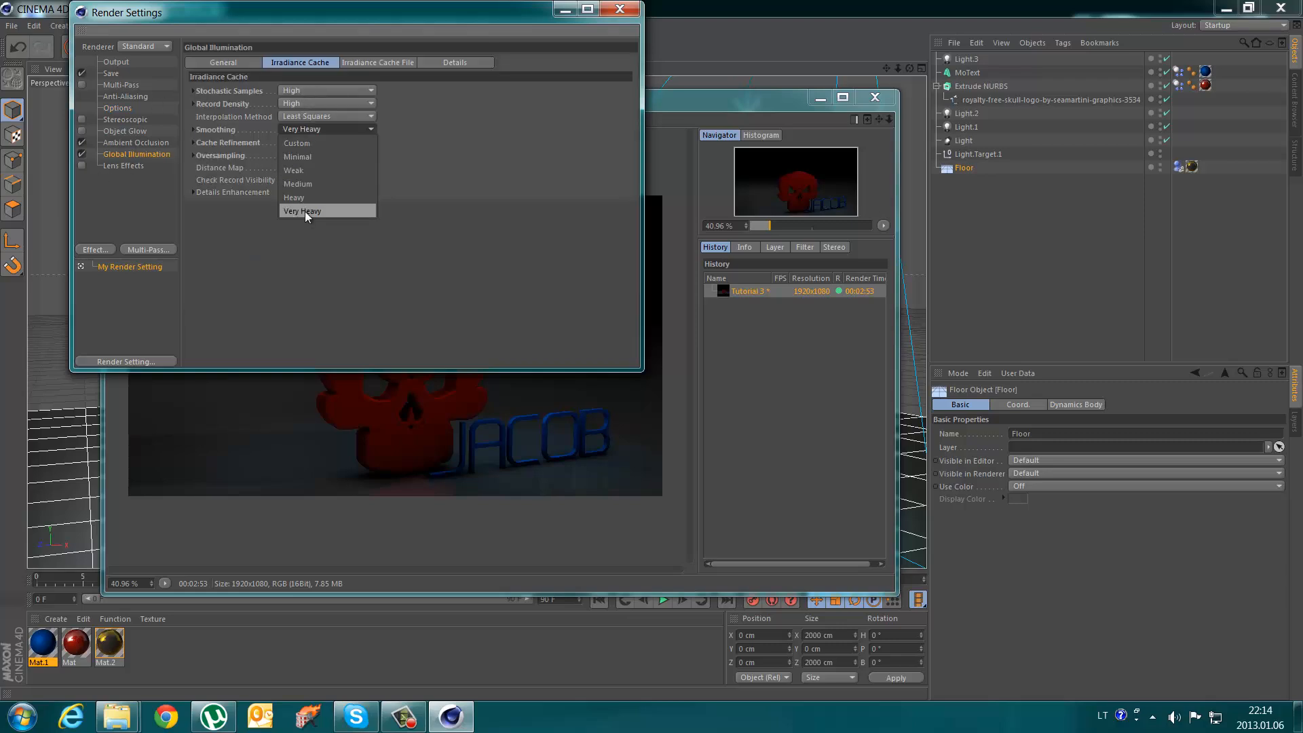
left_click(305, 211)
left_click(299, 141)
left_click(302, 218)
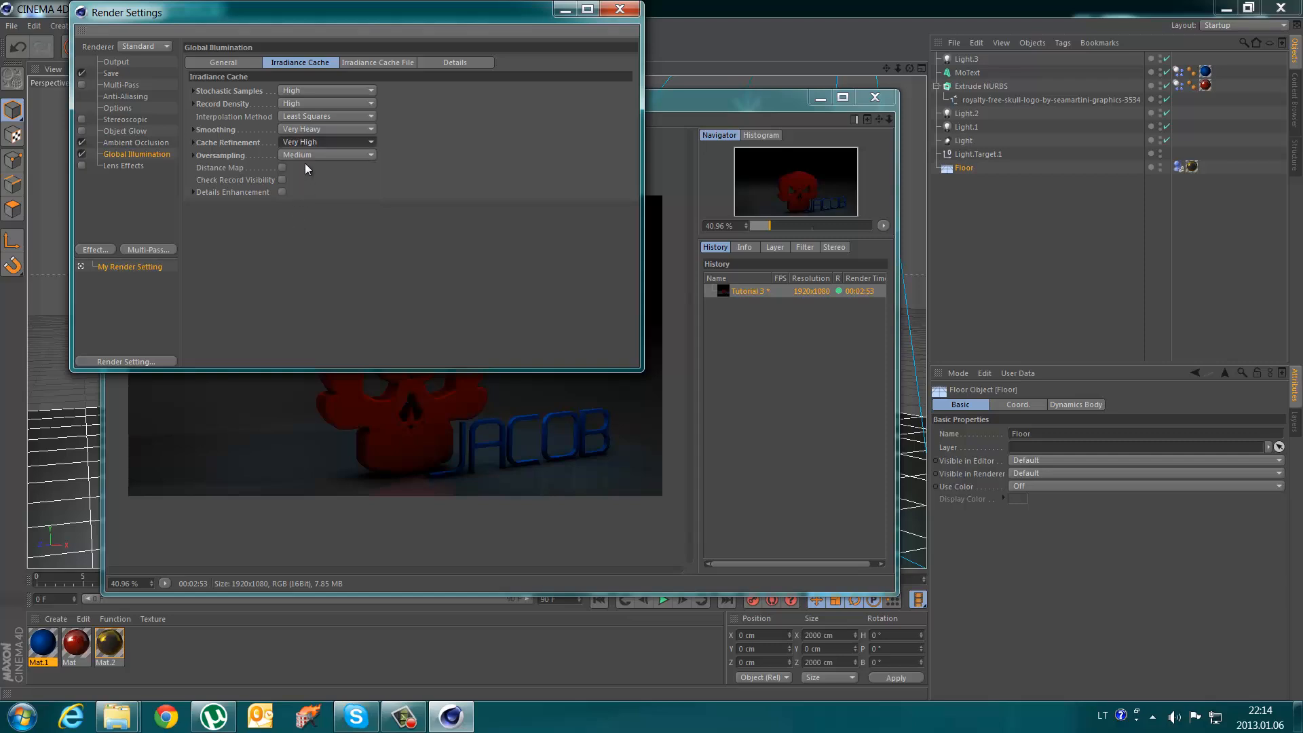
left_click(301, 154)
left_click(307, 234)
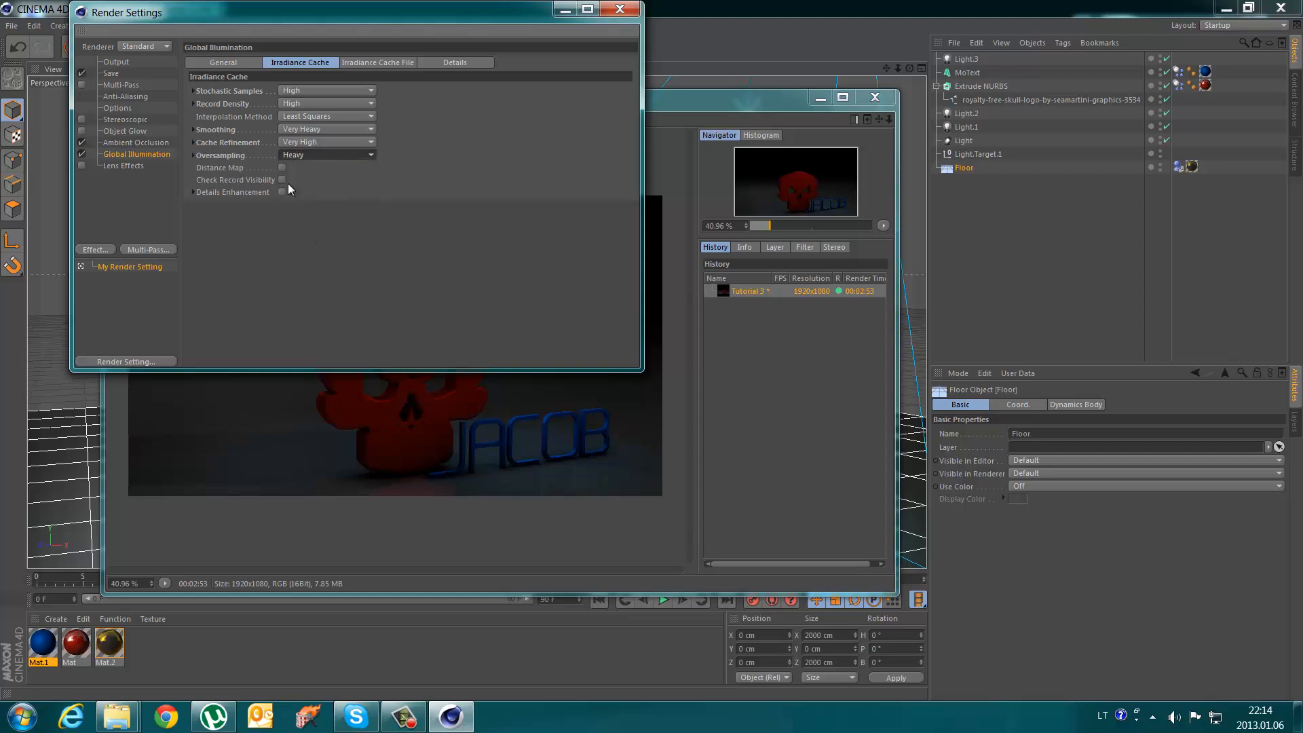
- Enable the Object Glow effect in the render settings and render the frame again to the Picture Viewer
left_click(136, 166)
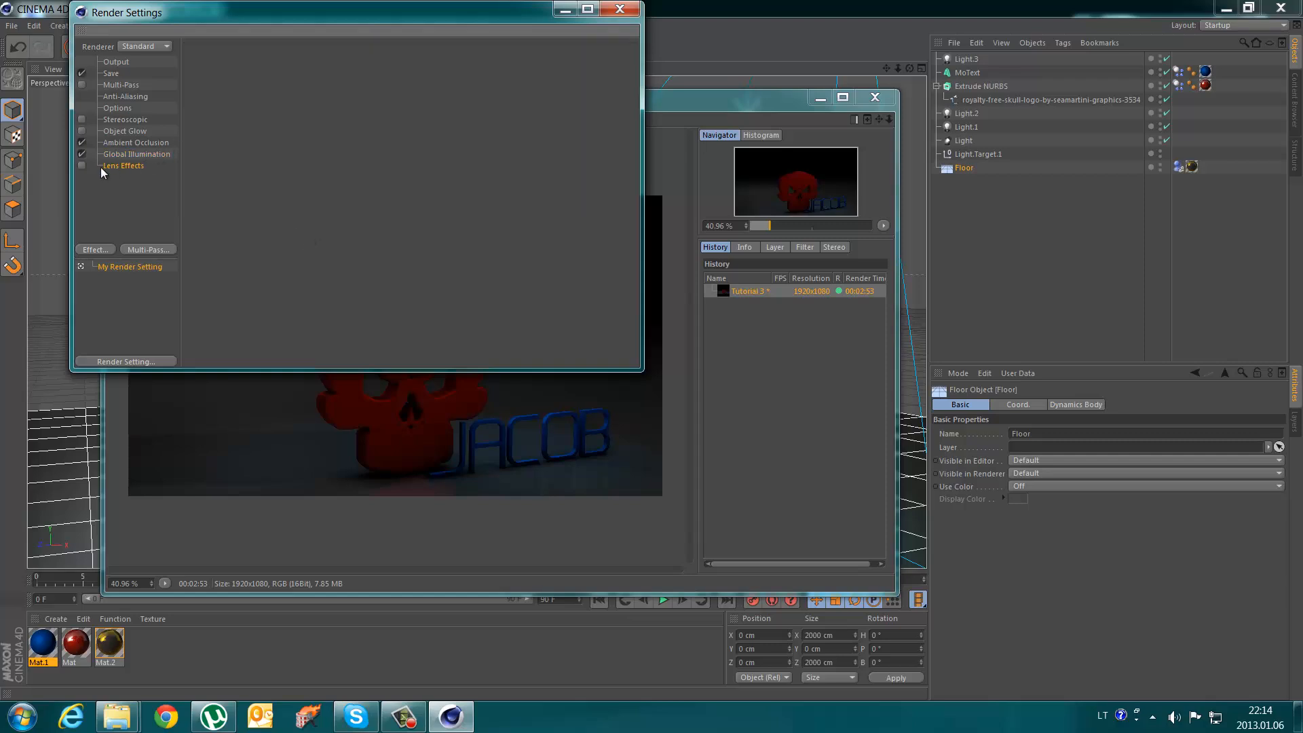
left_click(82, 131)
left_click(113, 73)
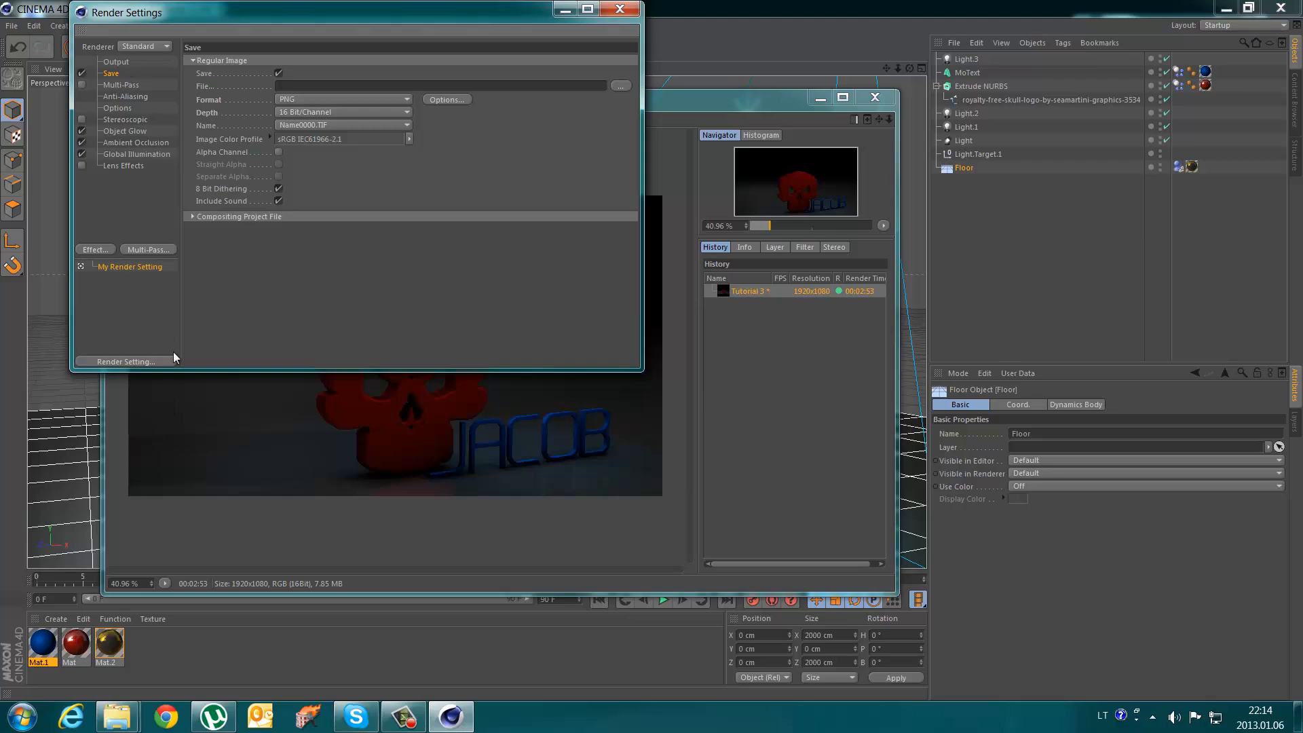
left_click(611, 9)
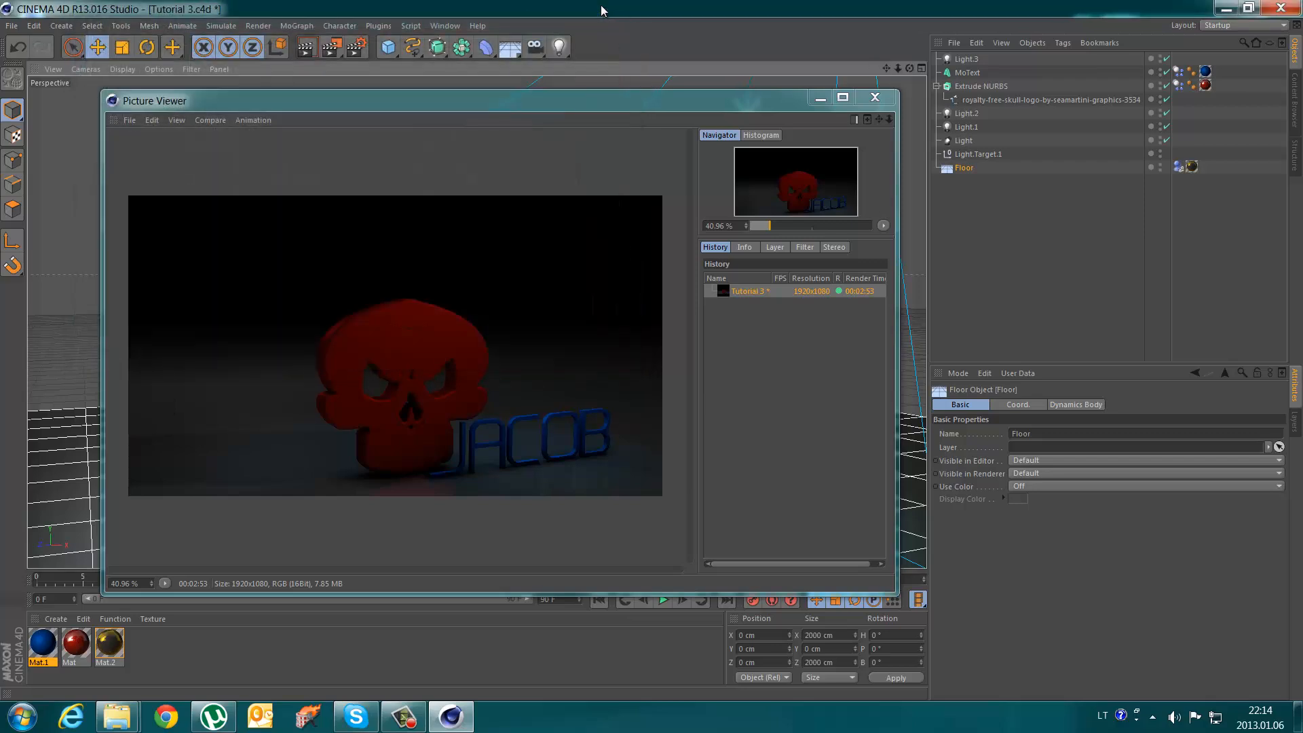
left_click(332, 51)
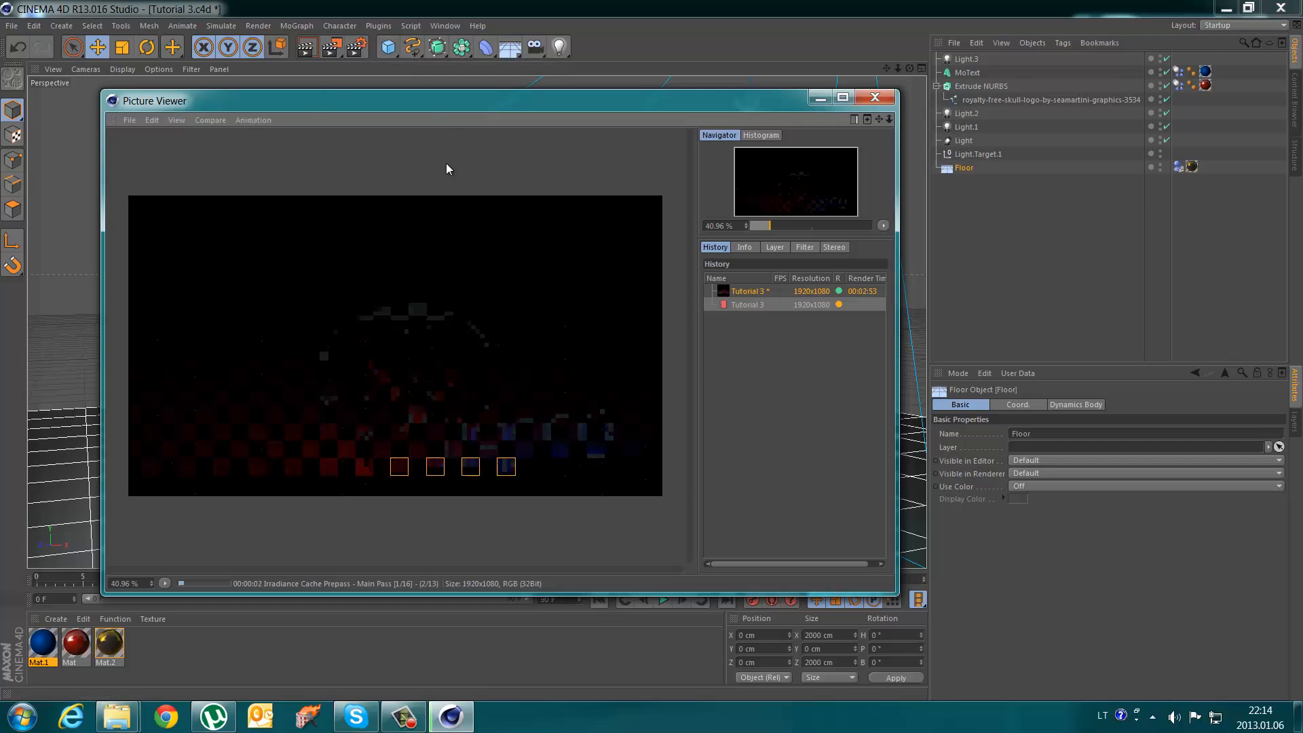
left_click(404, 717)
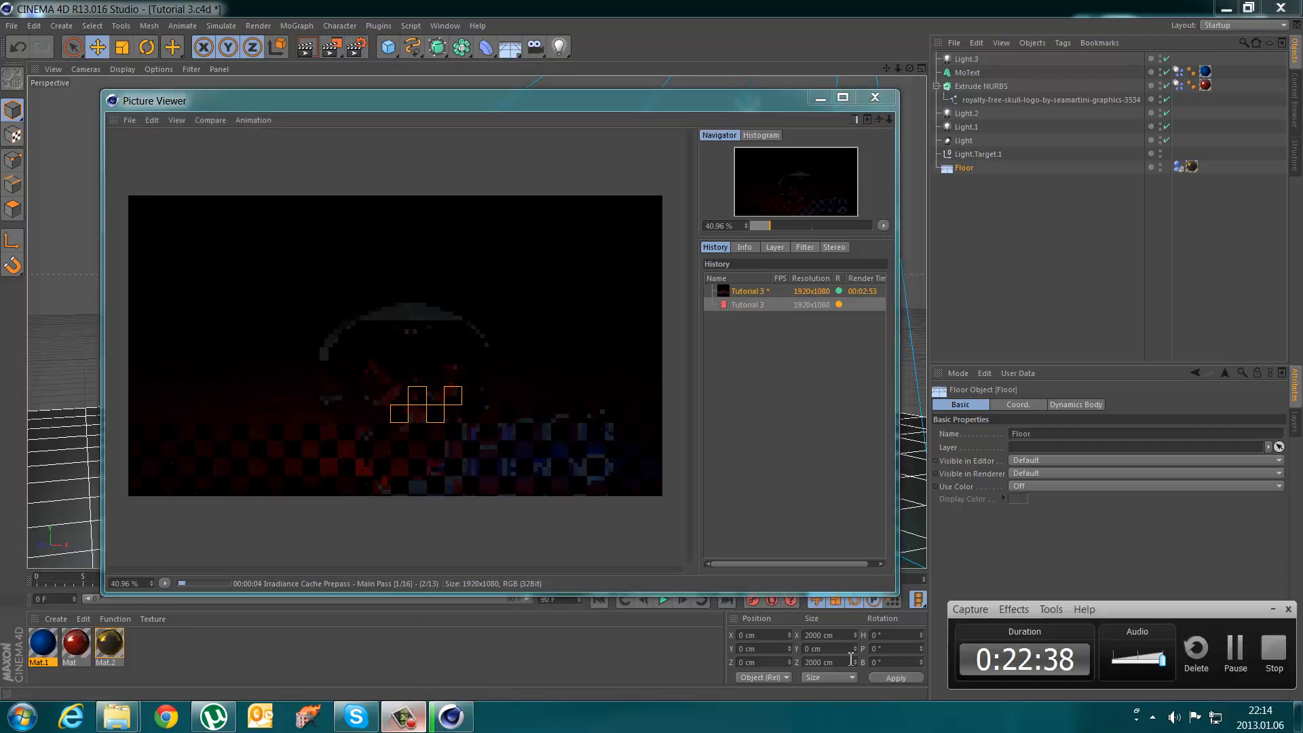
left_click(1247, 650)
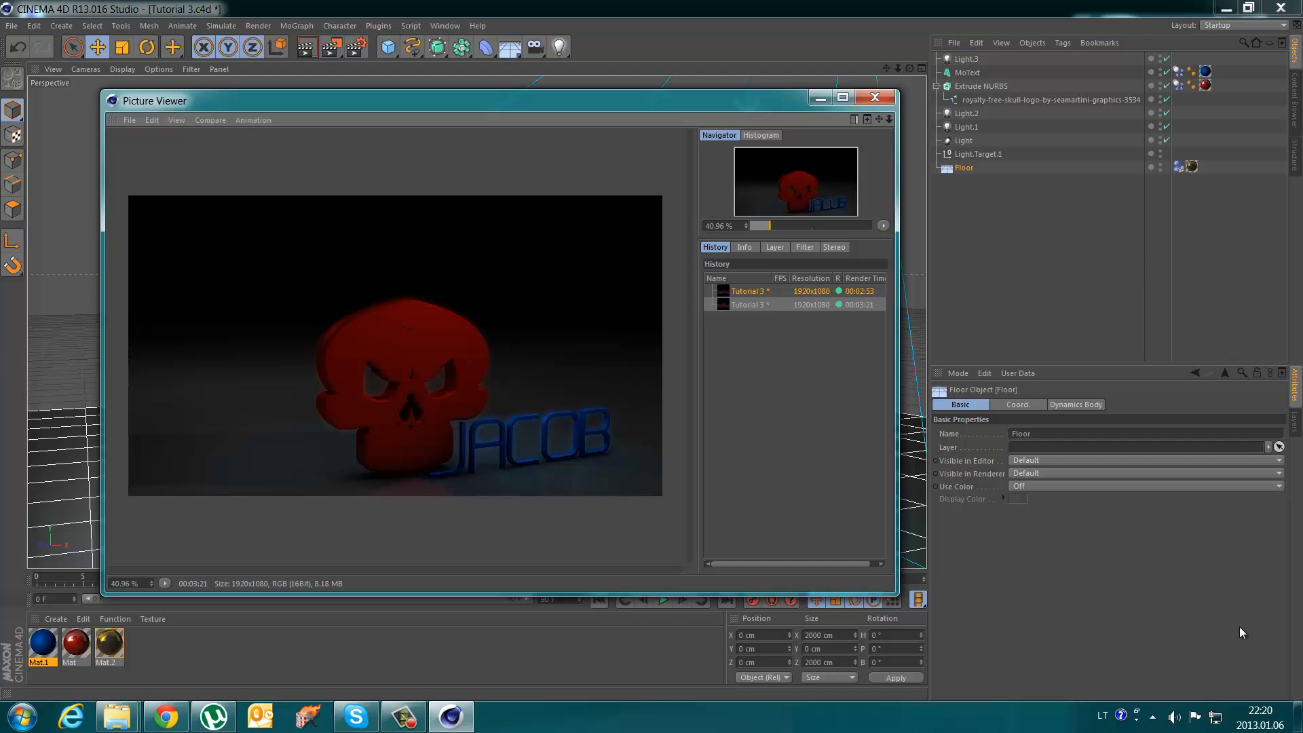
left_click(406, 721)
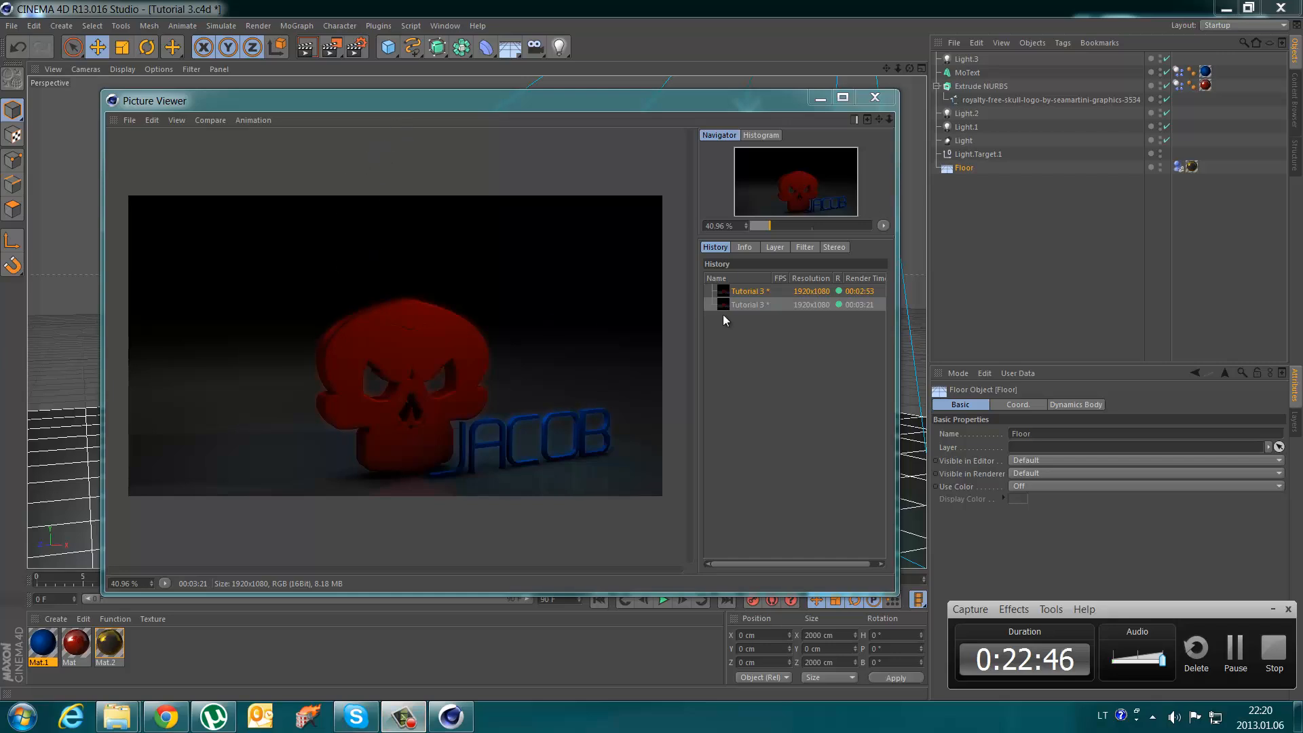
- Save the second render in the Picture Viewer history as a PNG still image named Tutorial 5#2.png in the Tutorial #5 folder
left_click(740, 306)
right_click(740, 305)
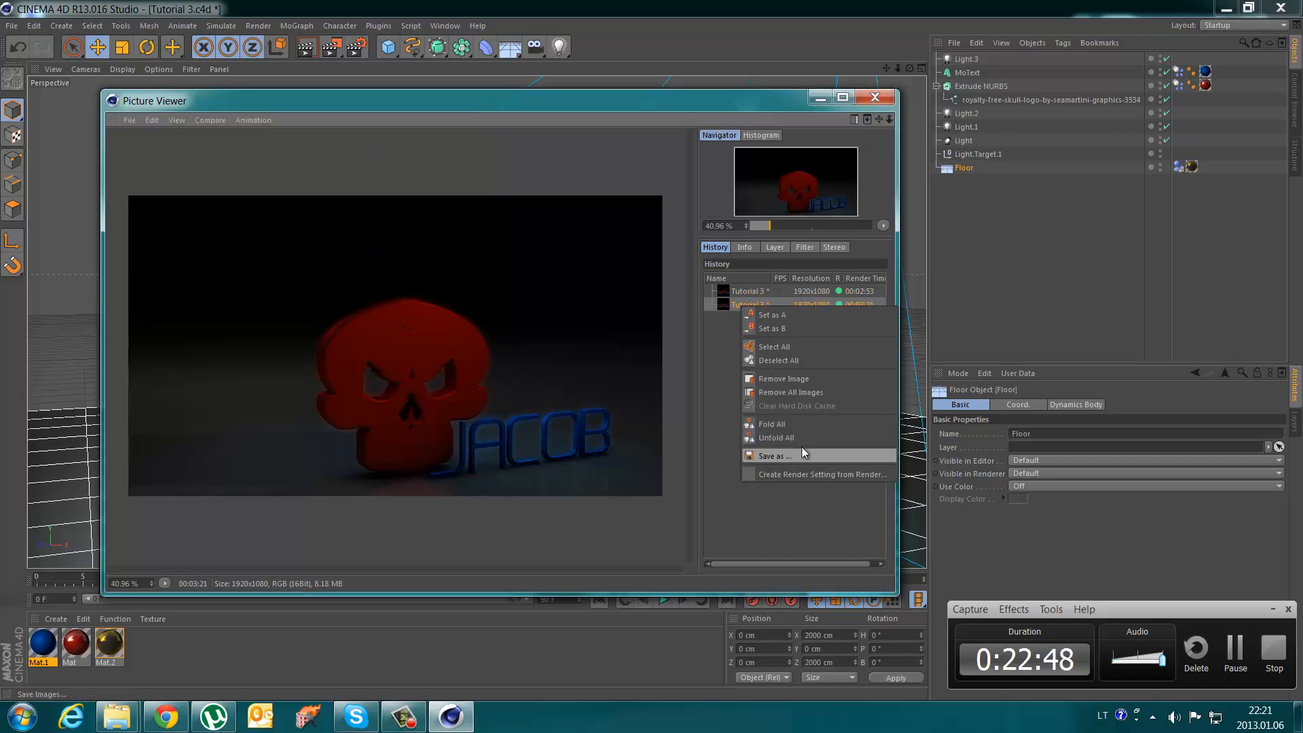
left_click(793, 451)
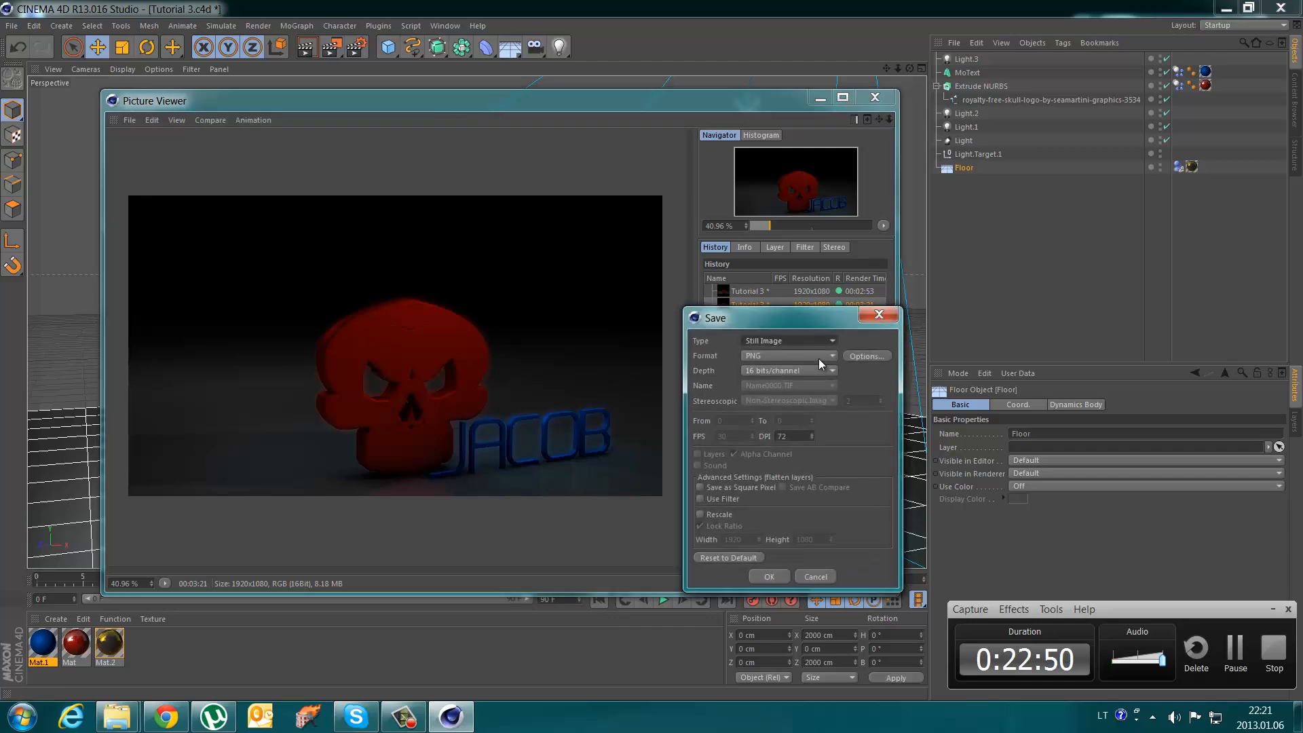
left_click(769, 576)
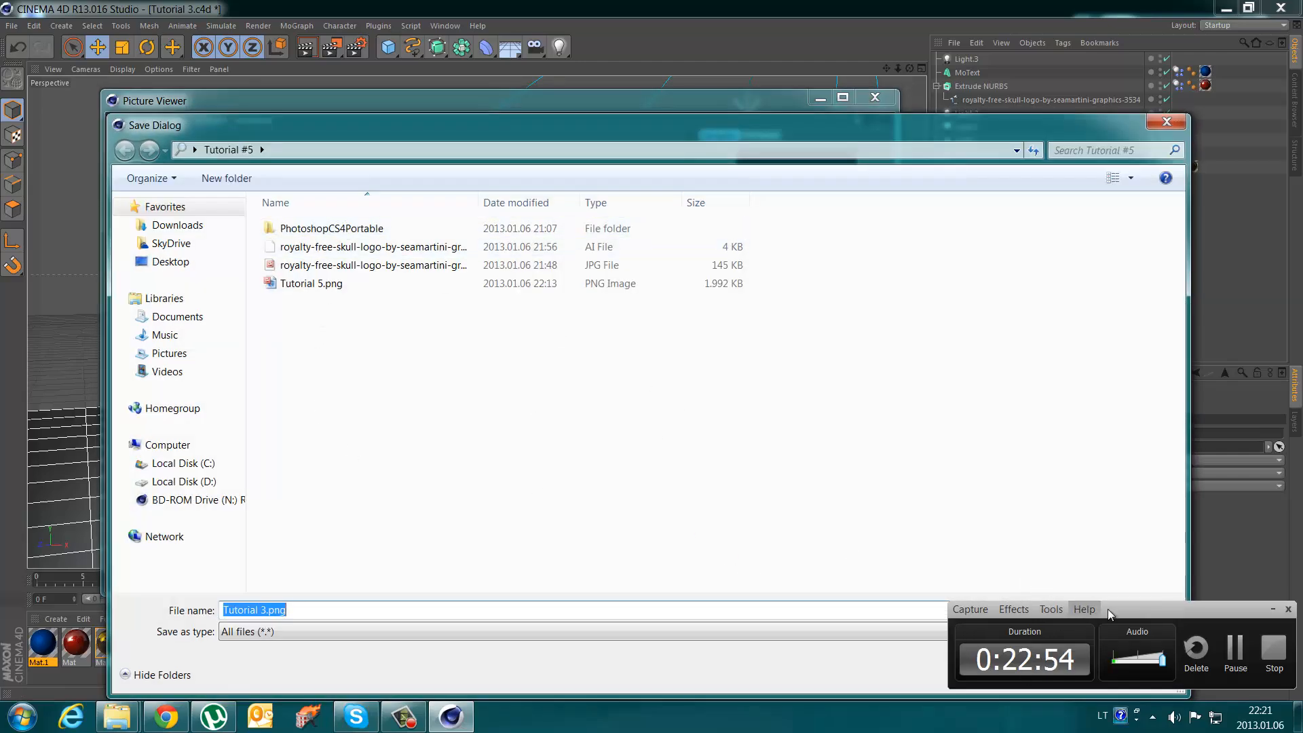
left_click(1274, 611)
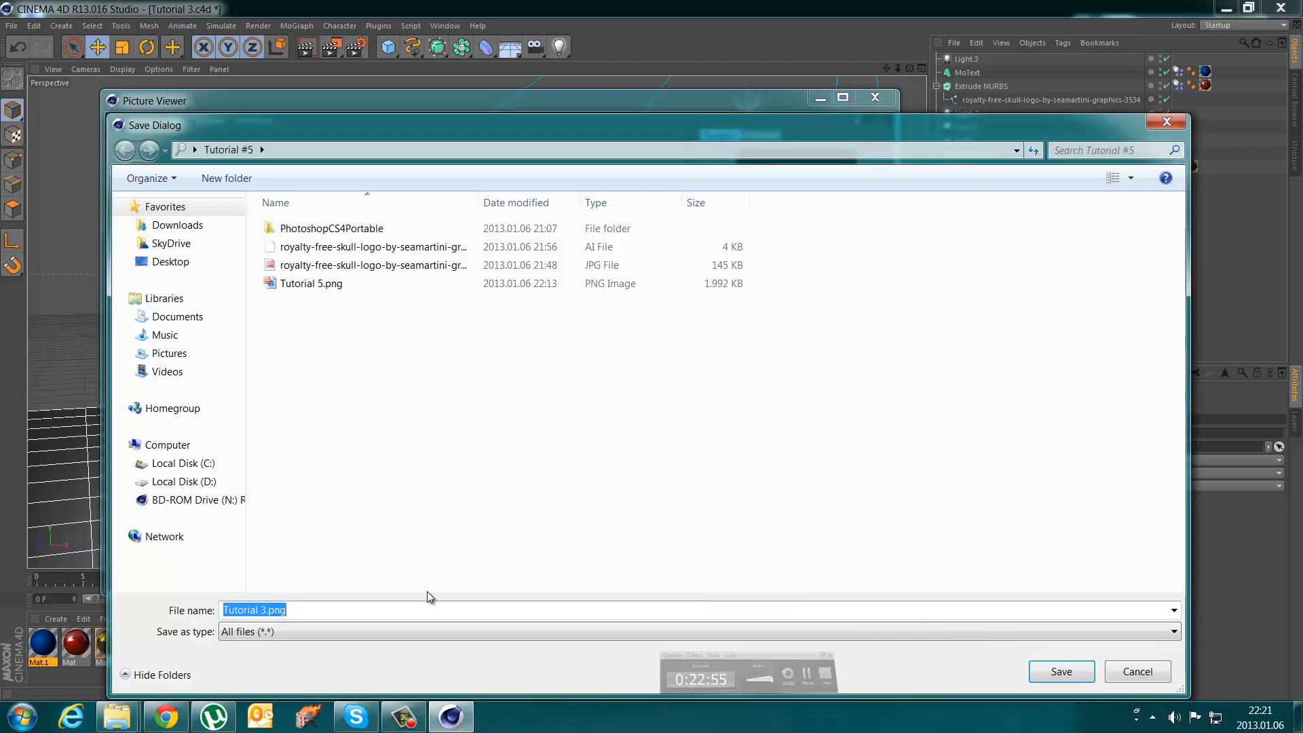
left_click(270, 610)
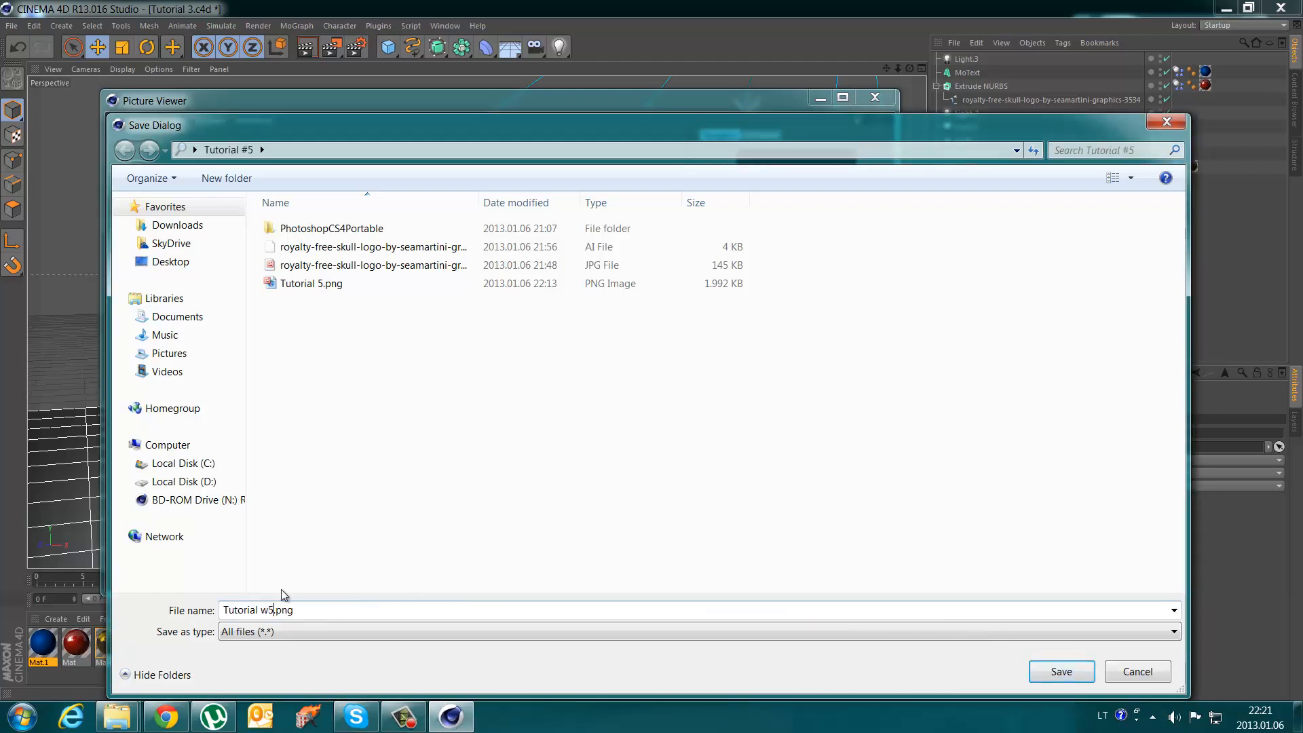
key("BackSpace")
type("5#2")
left_click(1061, 673)
- Save the project as Tutorial 5.c4d in the desktop's Tutorial #5 folder
left_click(34, 27)
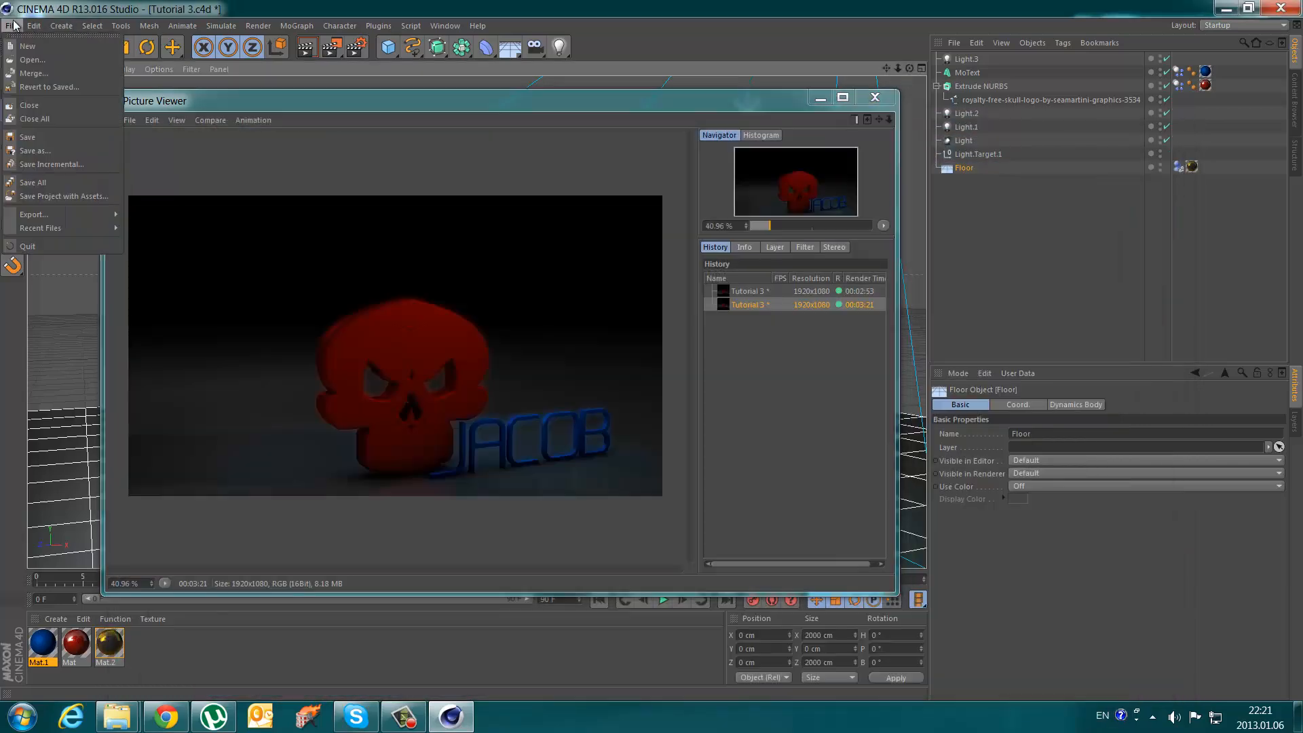
left_click(29, 158)
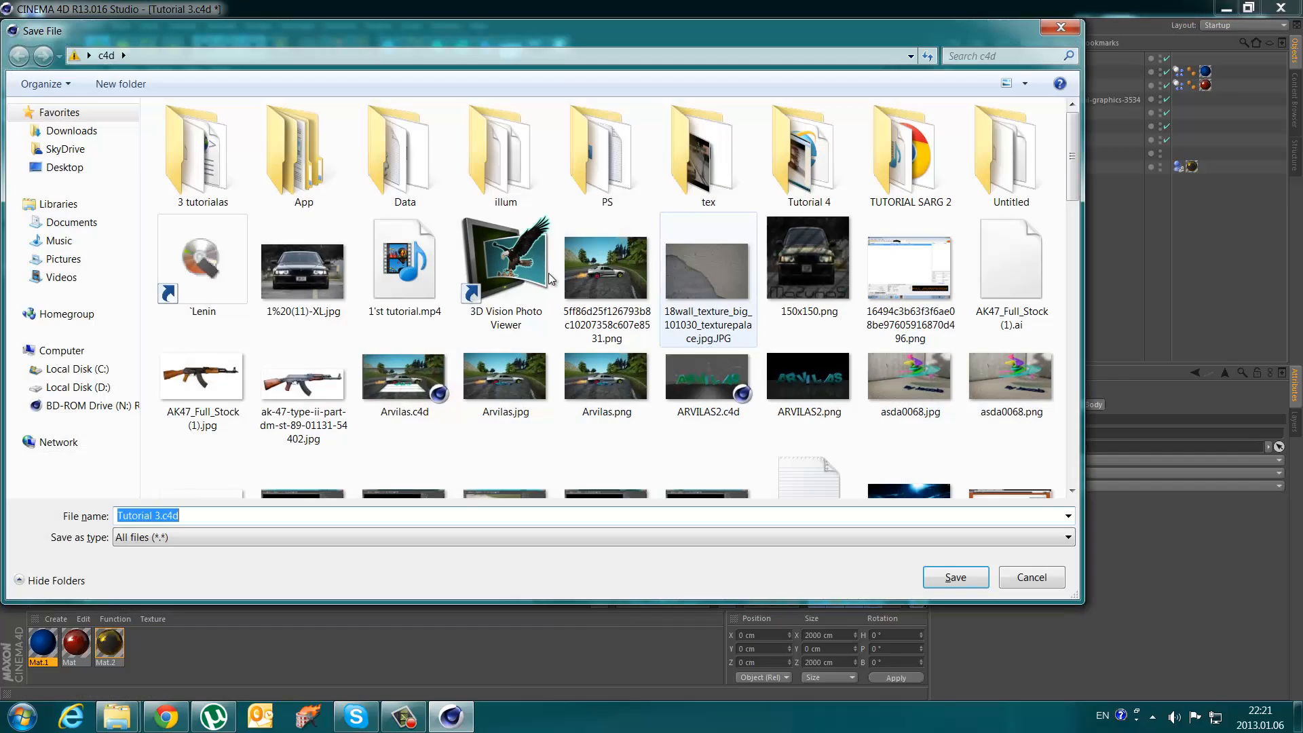
left_click(65, 167)
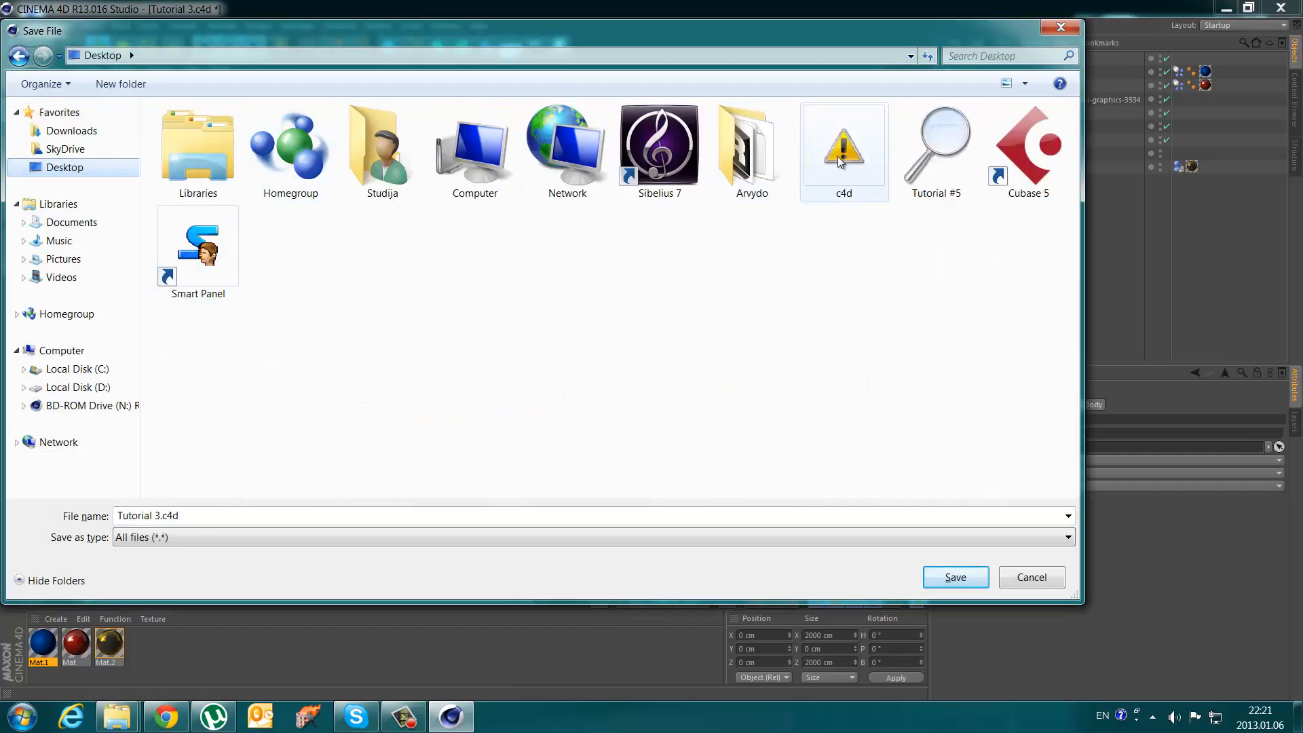
double_click(936, 150)
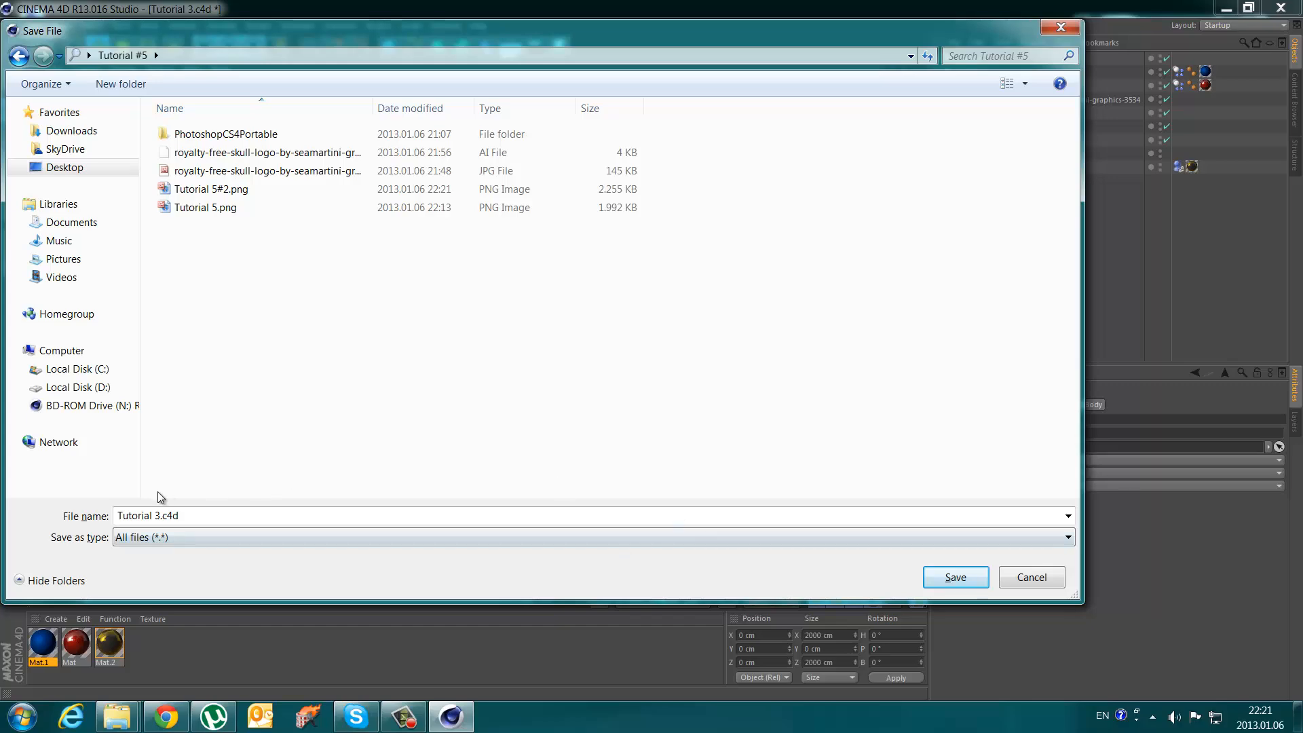
left_click(170, 516)
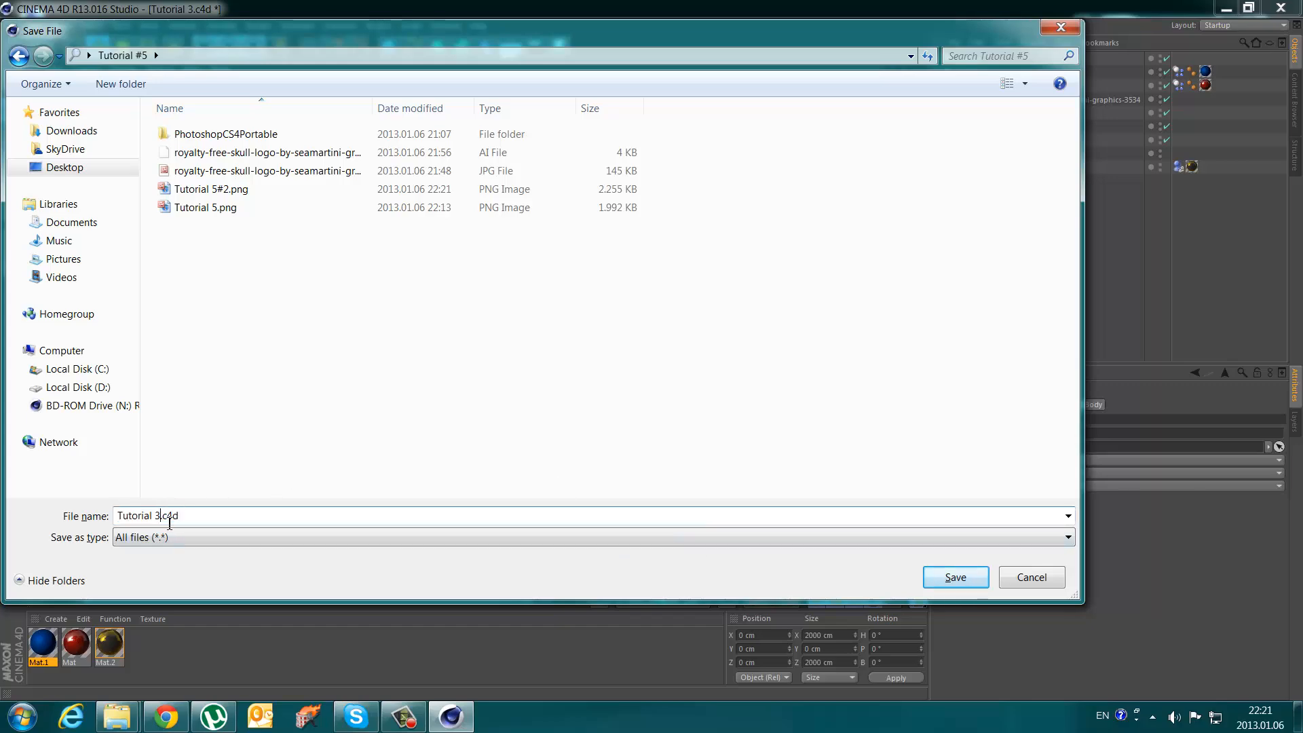
type("5")
left_click(958, 579)
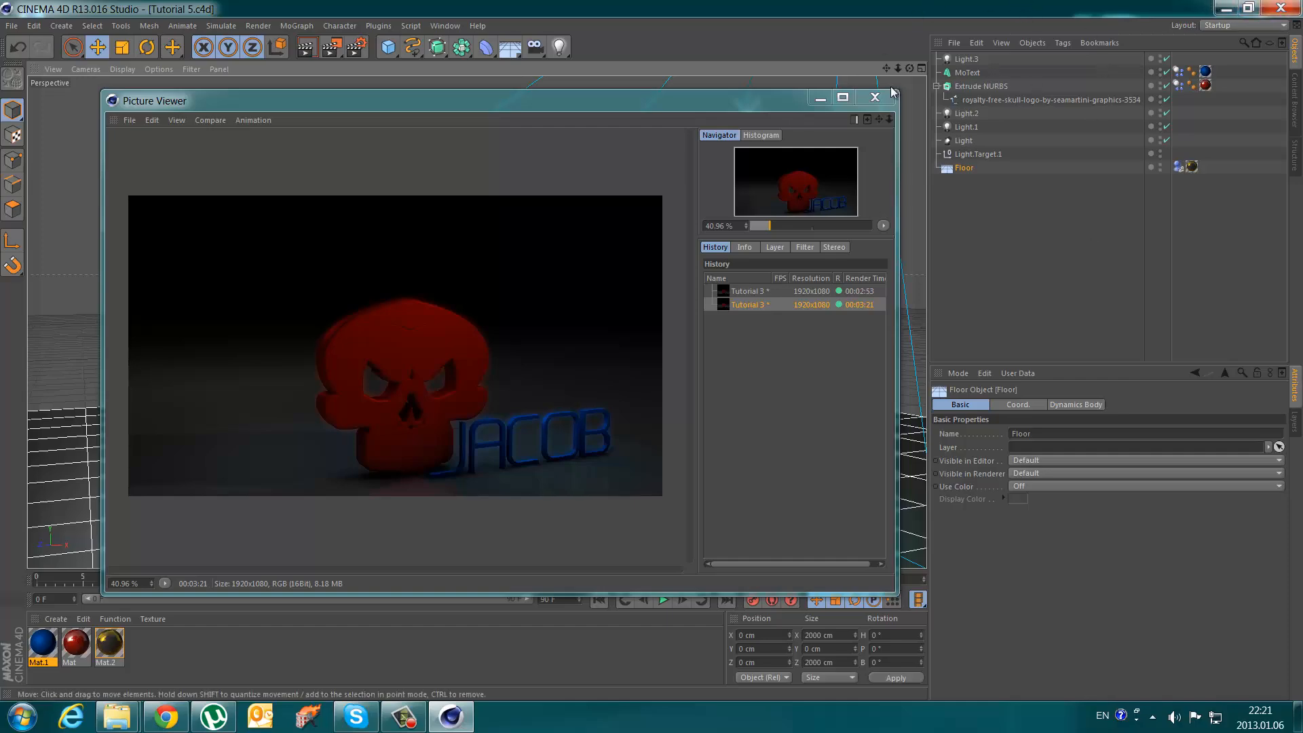
- Open Tutorial 5#2.png from the desktop's Tutorial #5 folder, set it as the desktop background, and close the picture and folder windows
left_click(1230, 7)
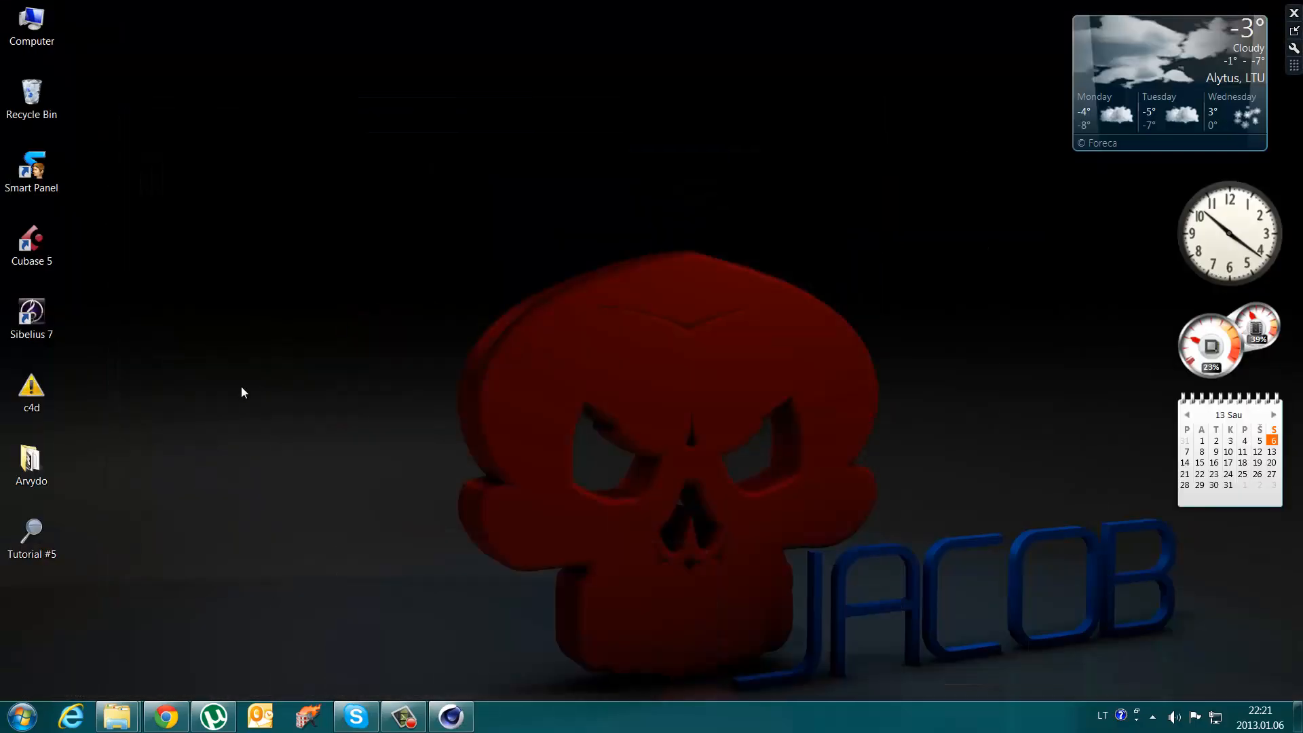
double_click(30, 533)
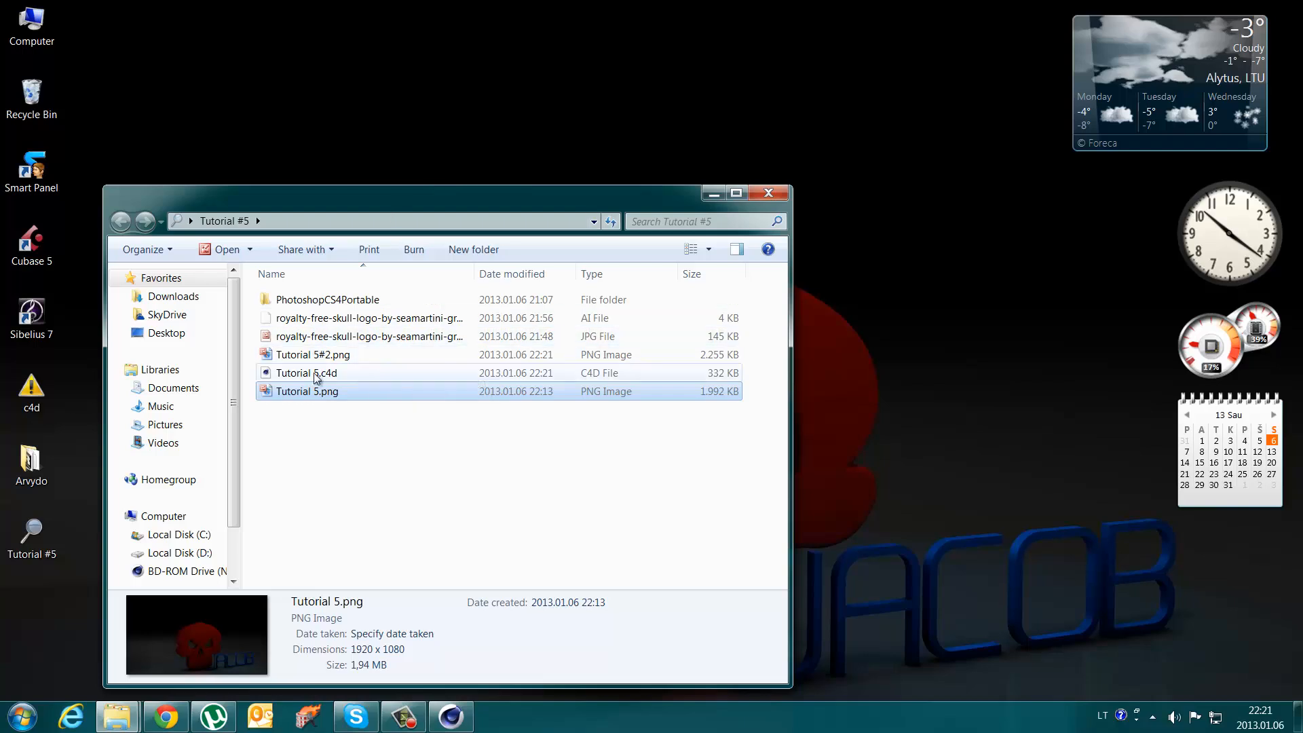
double_click(319, 355)
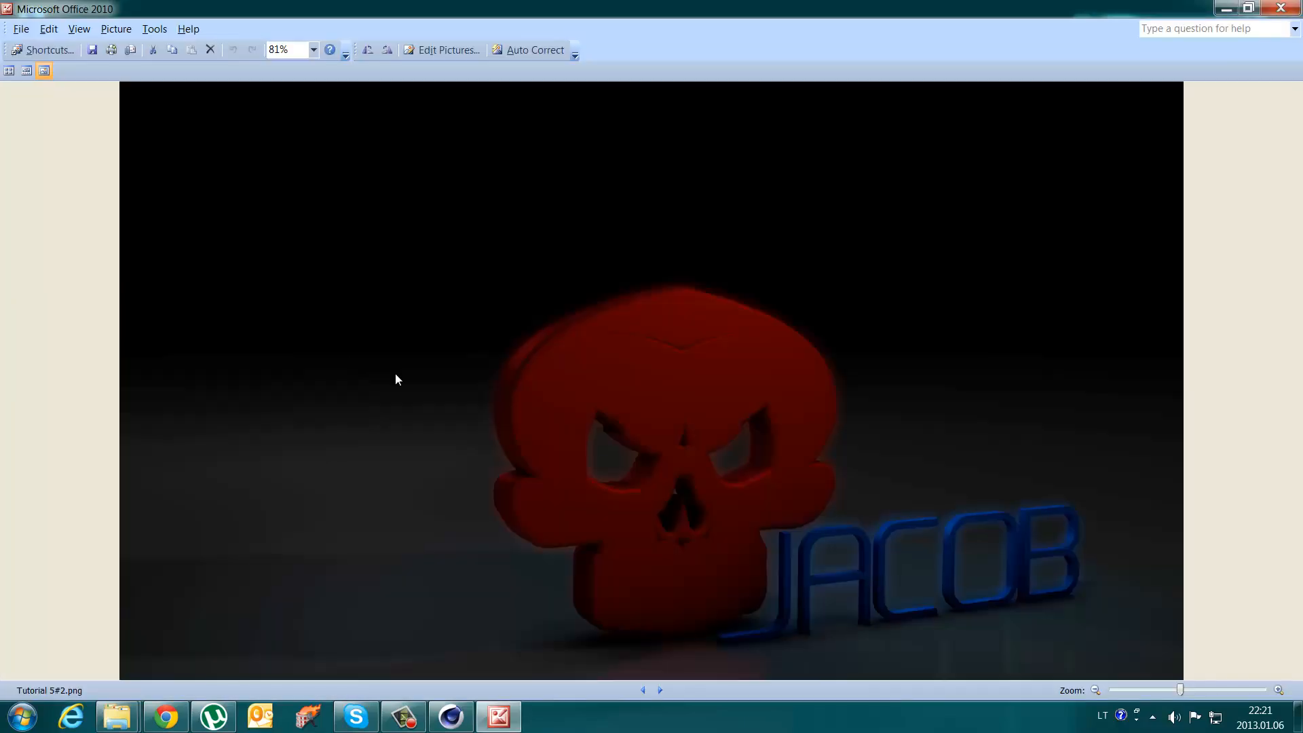
right_click(905, 508)
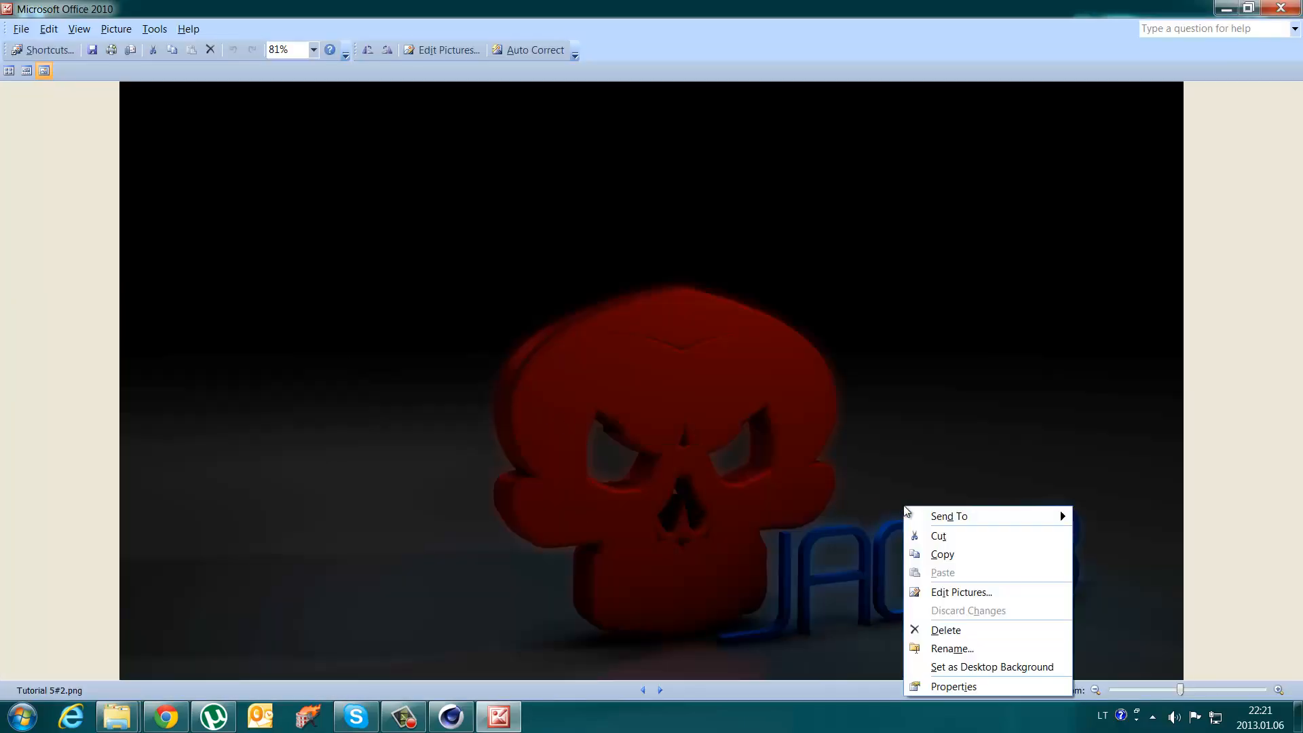
left_click(995, 666)
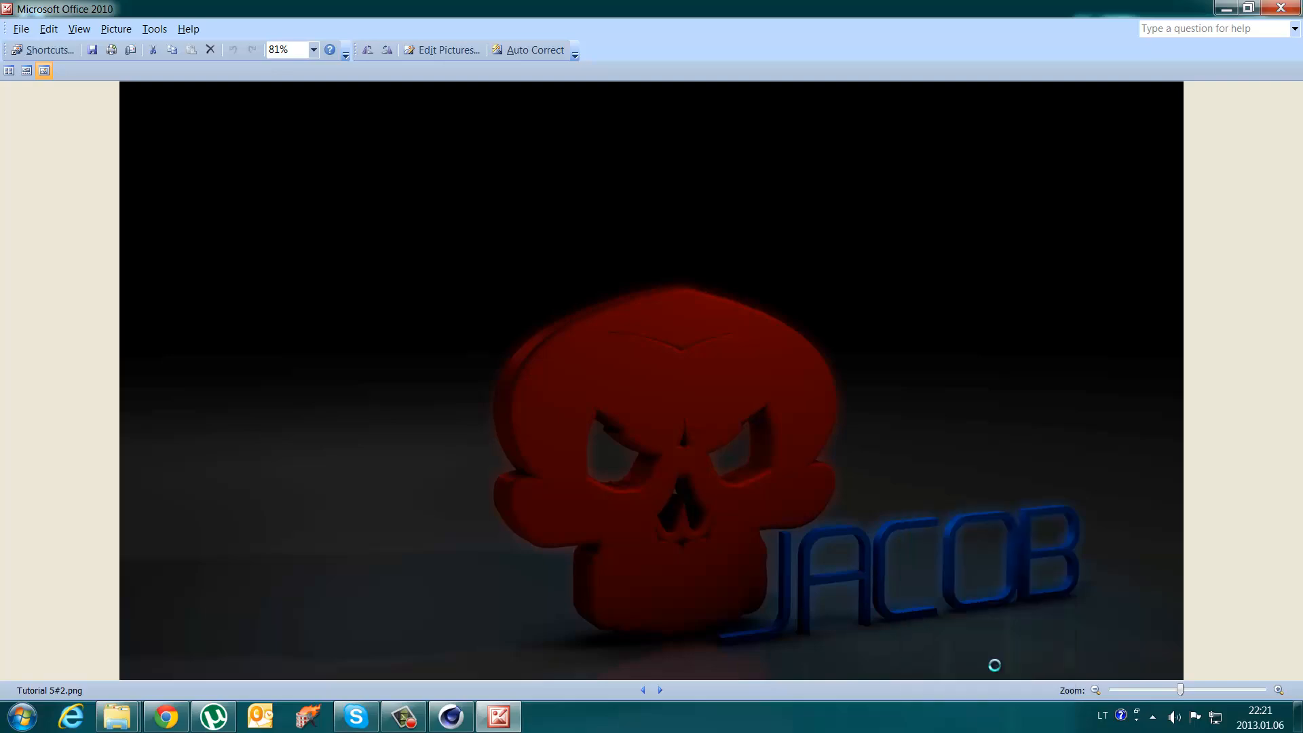
left_click(1281, 8)
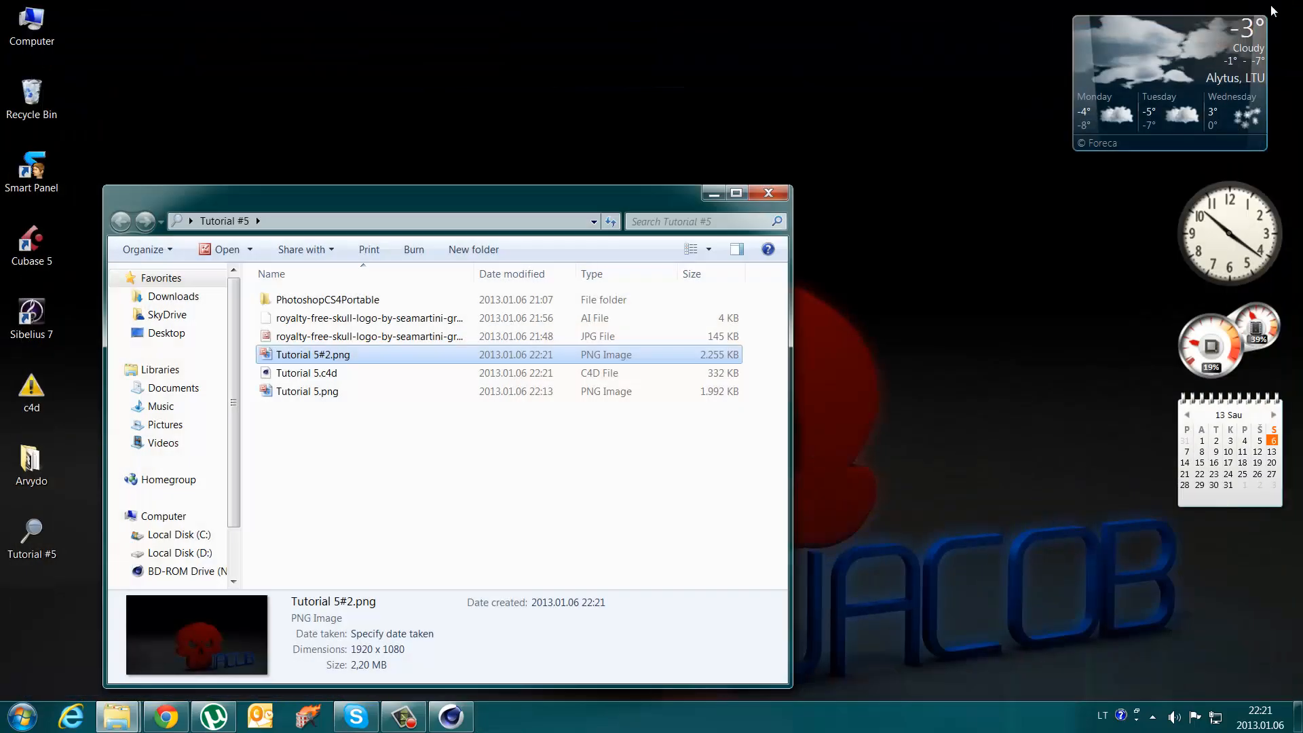
left_click(761, 199)
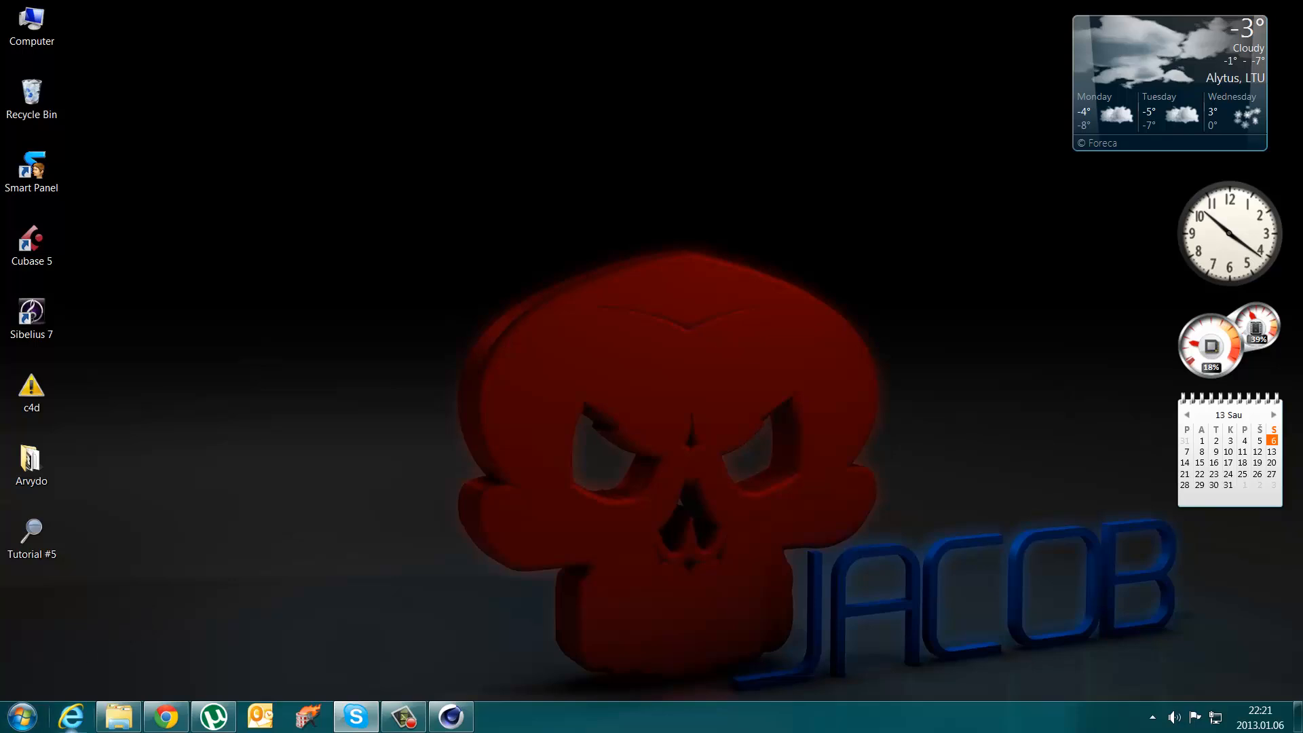
mouse_move(167, 717)
left_click(403, 717)
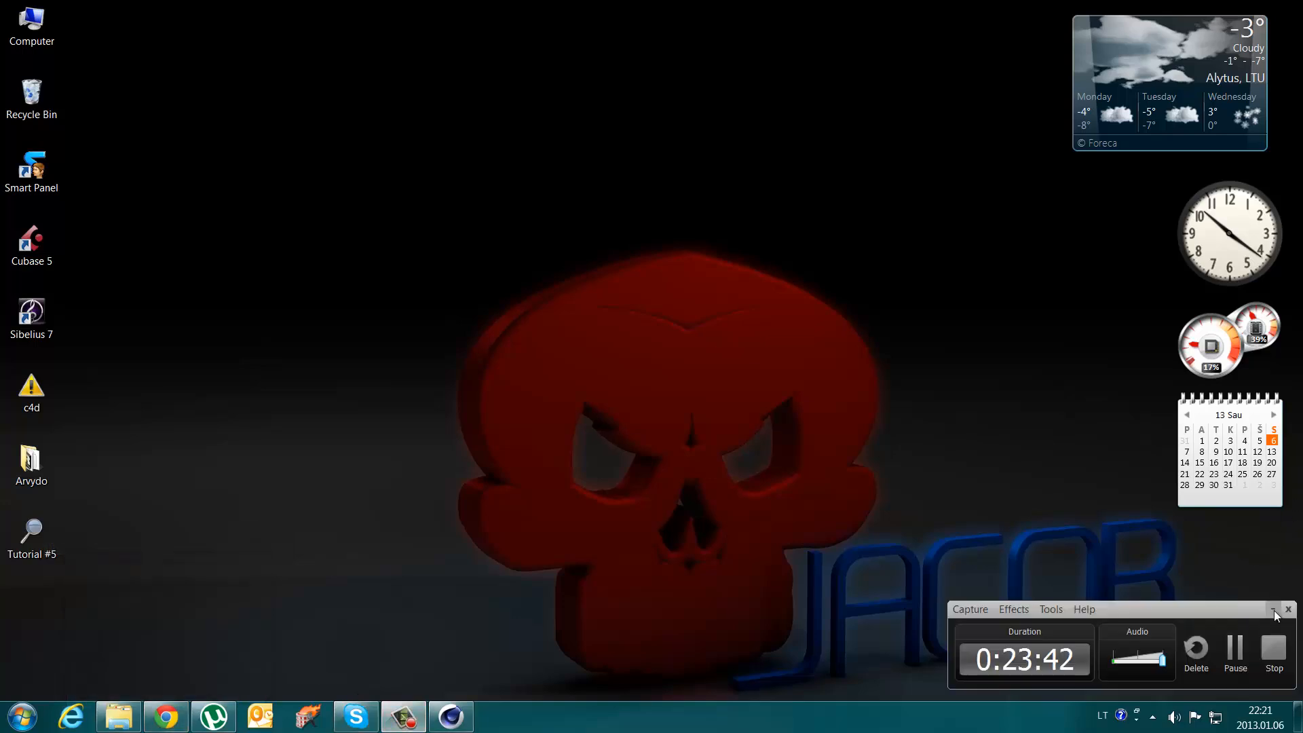